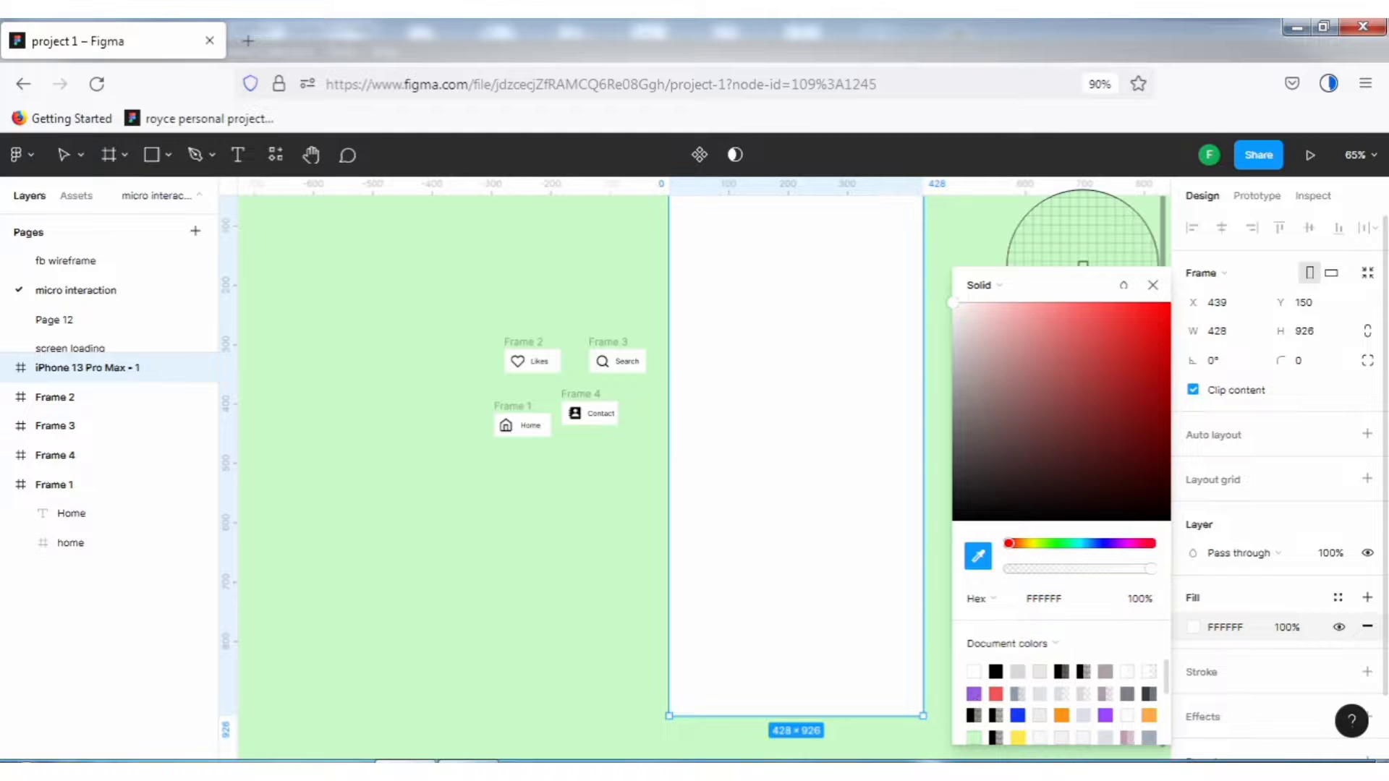
Fill the iPhone 13 Pro Max frame with the purple document colour 985EE1
{"action": "left_click", "coordinate": [974, 694]}
{"action": "left_click", "coordinate": [1153, 286]}
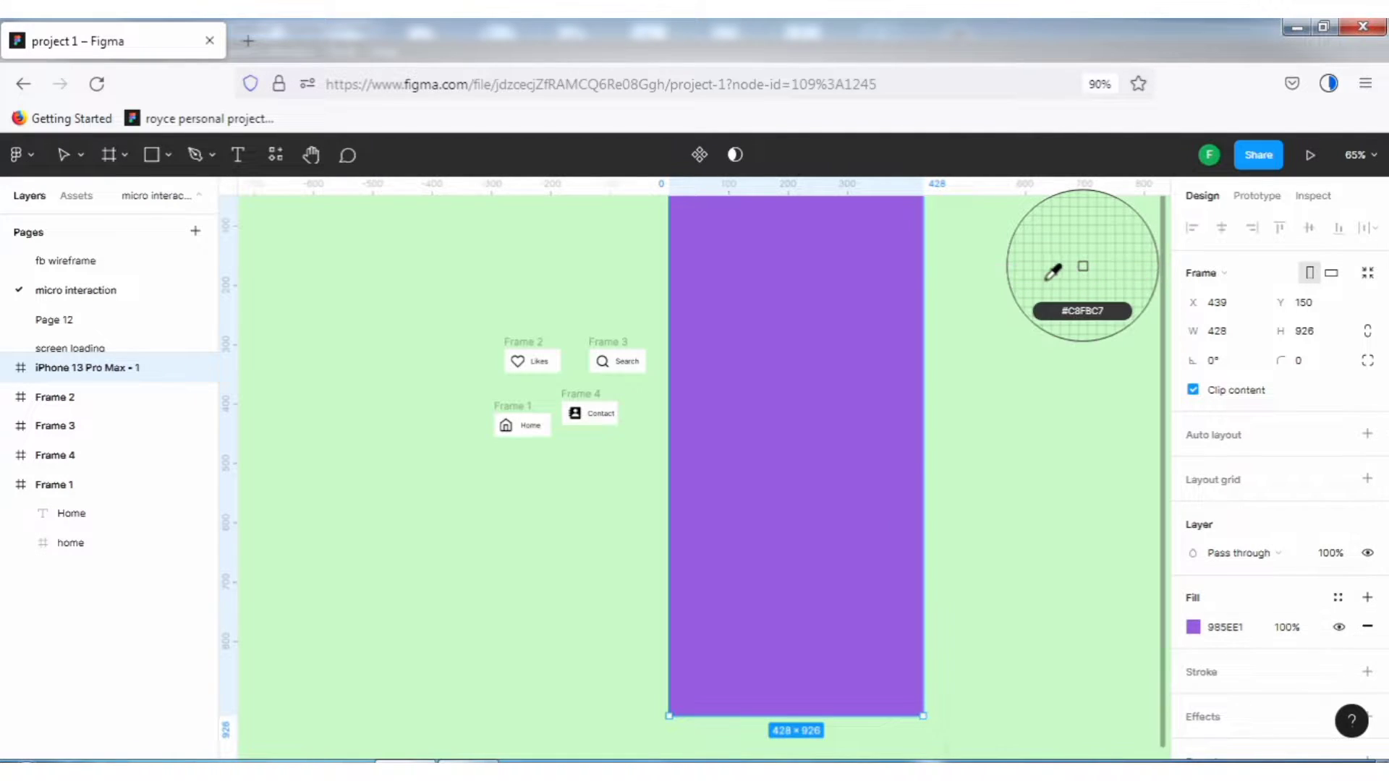
{"action": "key", "text": "Escape"}
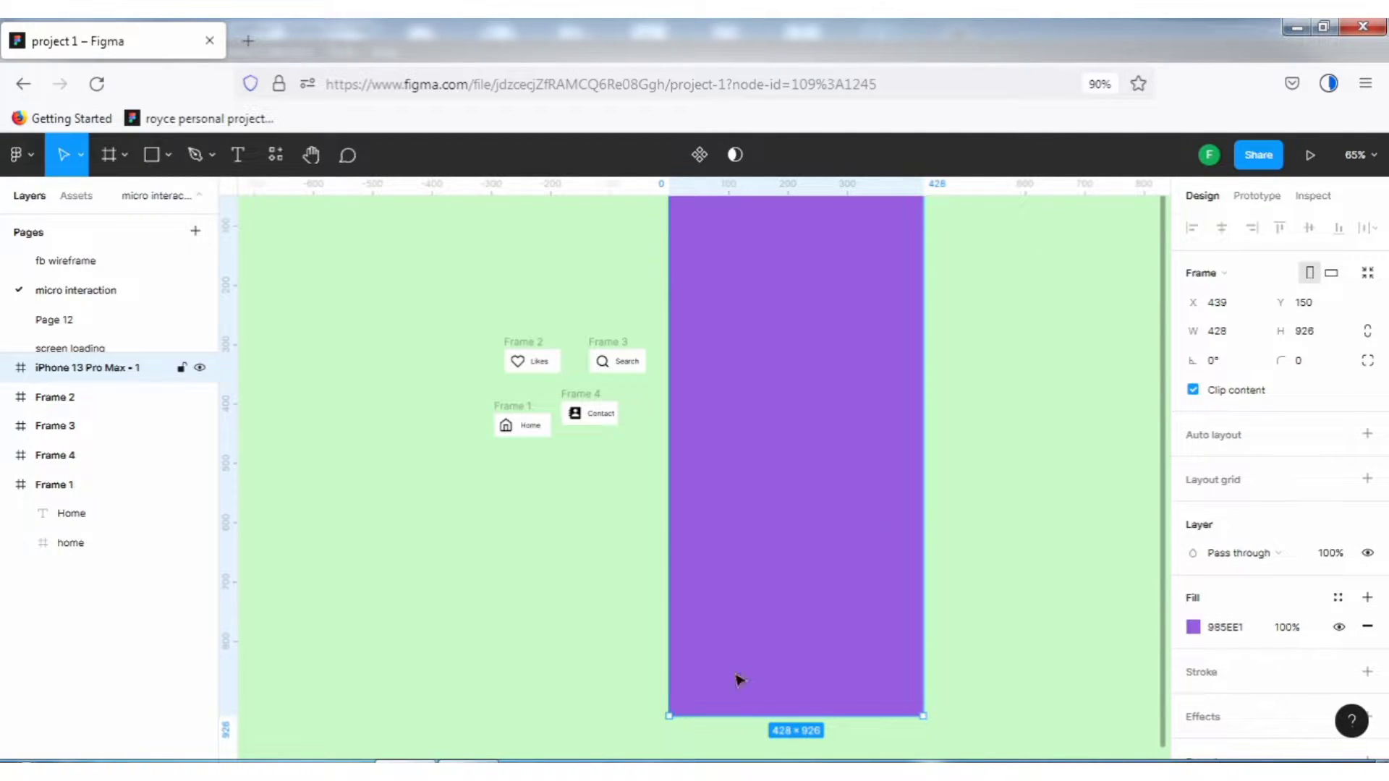
Draw a full-width frame of 428 × 163 along the phone frame's bottom edge and fill it with white FFFFFF
{"action": "key", "text": "f"}
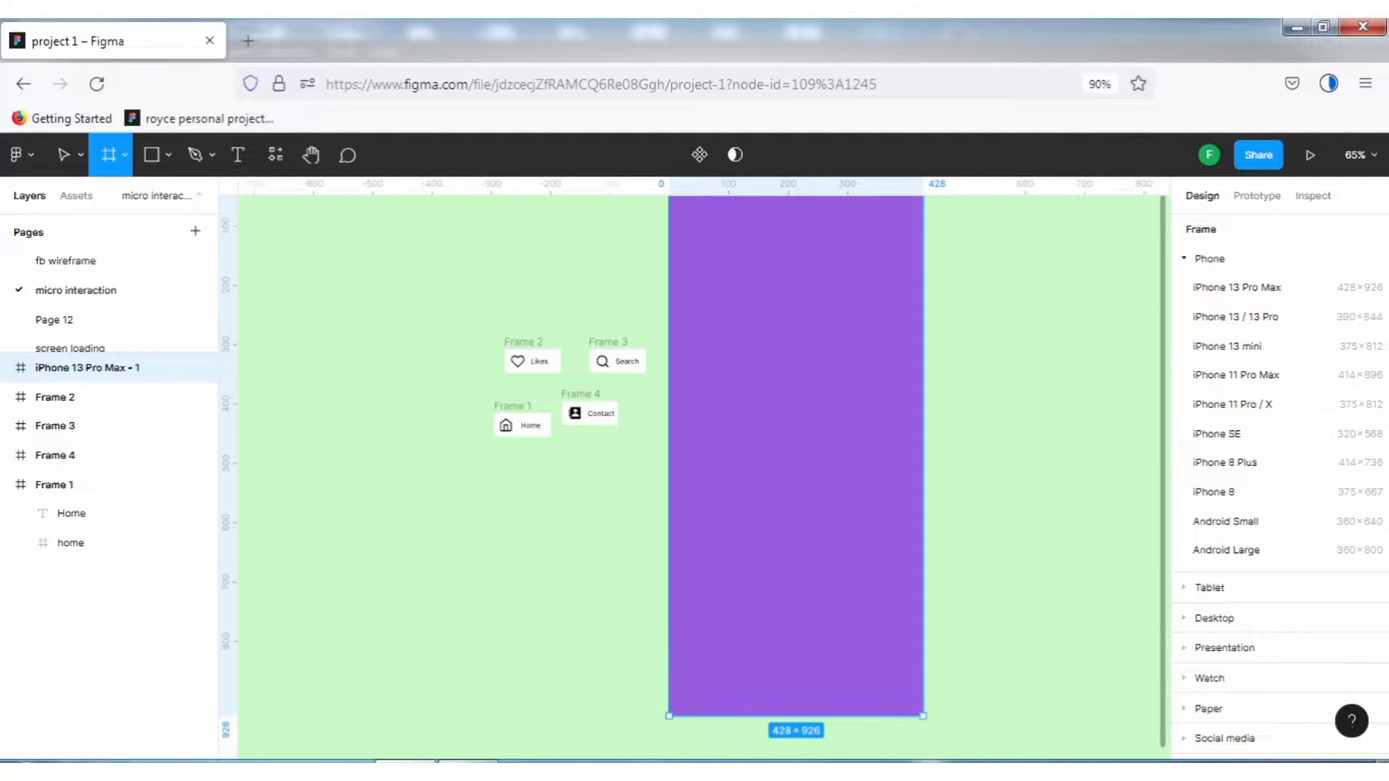
{"action": "left_click_drag", "start_coordinate": [670, 645], "coordinate": [918, 718]}
{"action": "left_click_drag", "start_coordinate": [795, 642], "coordinate": [796, 620]}
{"action": "scroll", "coordinate": [1193, 659], "scroll_direction": "down", "scroll_amount": 3}
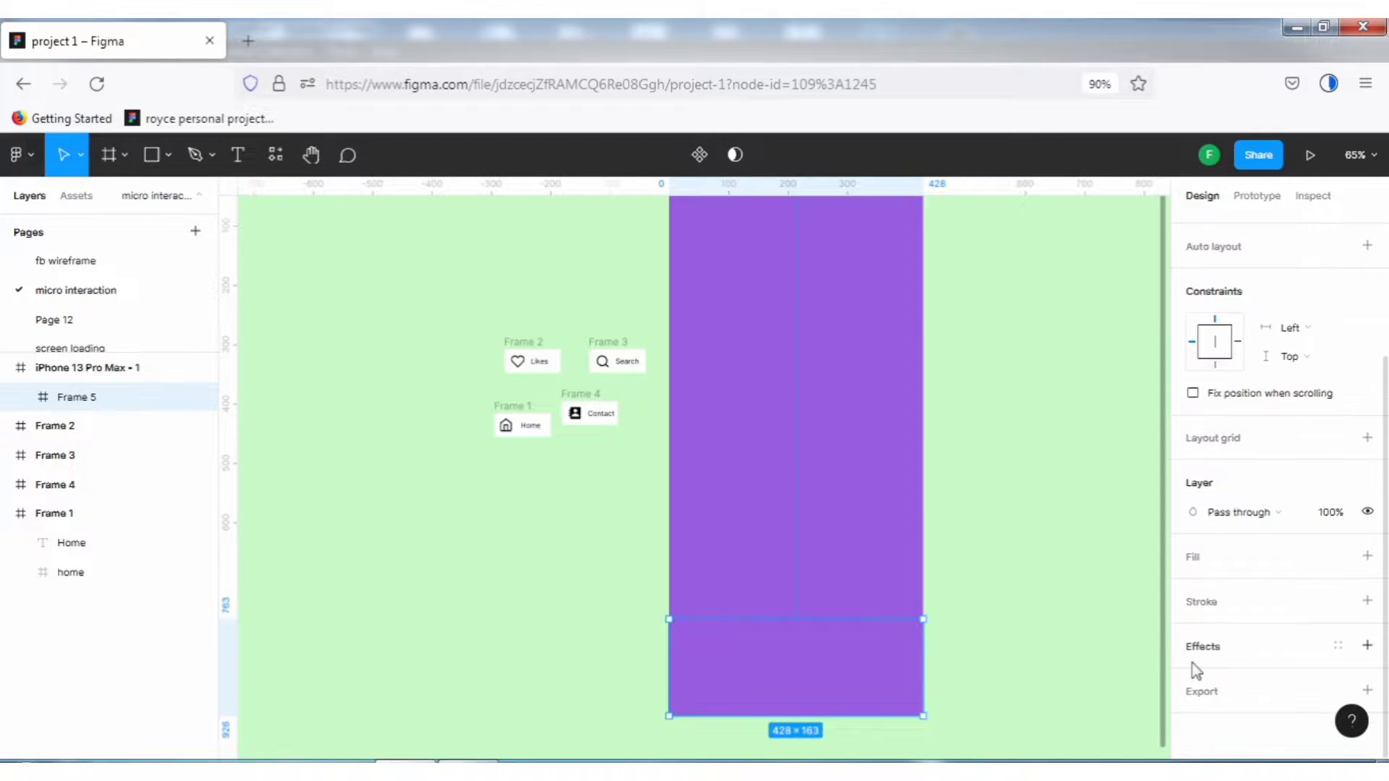
{"action": "left_click", "coordinate": [1367, 556]}
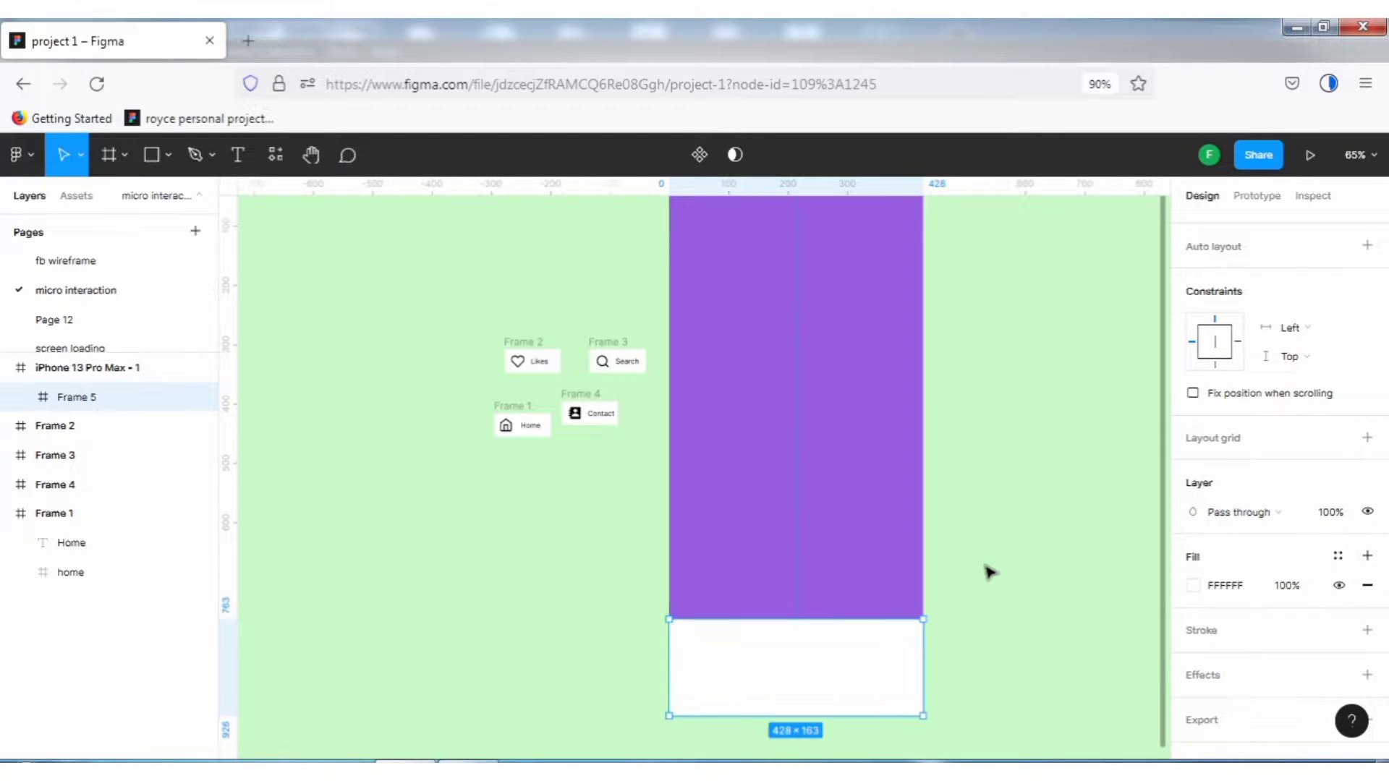
{"action": "left_click", "coordinate": [567, 605]}
Move the Likes, Search, Home and Contact frames down together on the canvas, closer to the level of the white bar
{"action": "scroll", "coordinate": [713, 685], "scroll_direction": "up", "scroll_amount": 3}
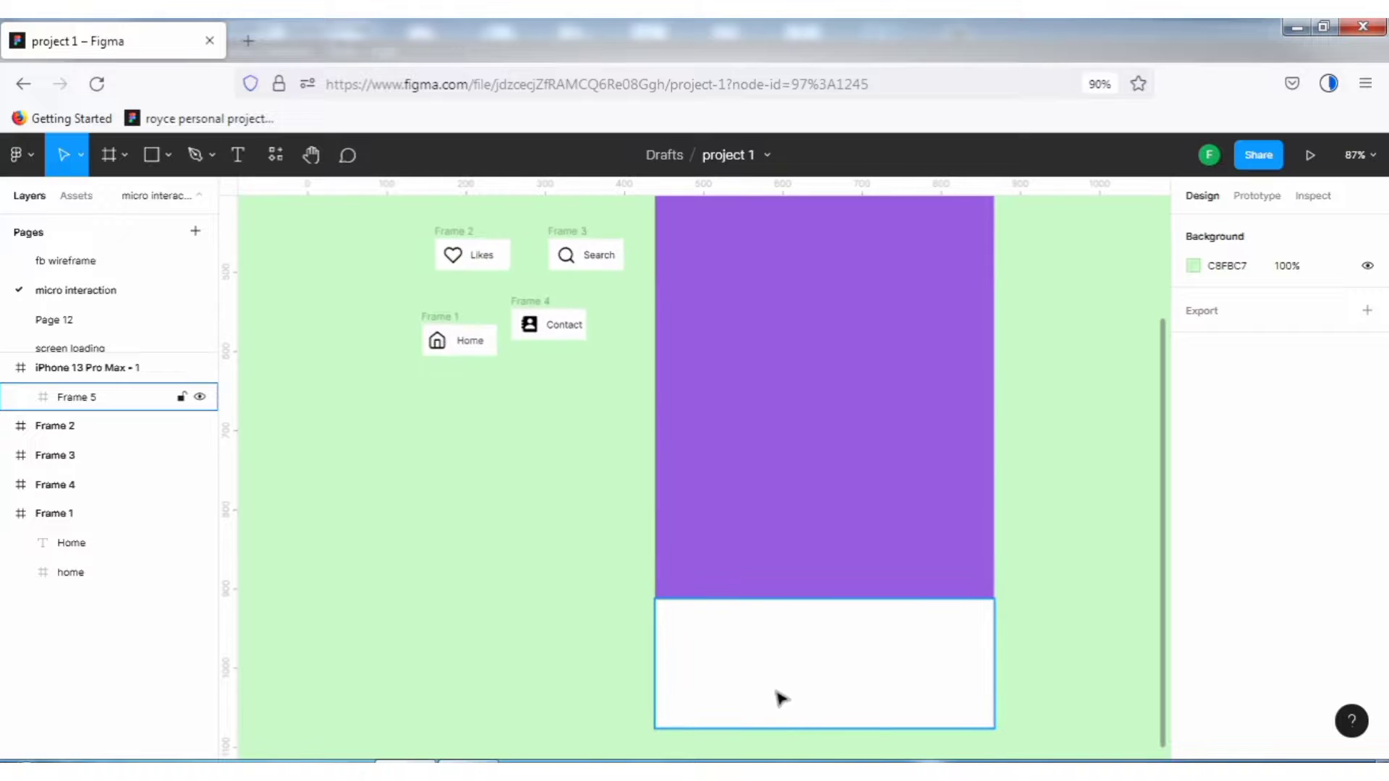
{"action": "scroll", "coordinate": [778, 695], "scroll_direction": "down", "scroll_amount": 2}
{"action": "scroll", "coordinate": [756, 615], "scroll_direction": "up", "scroll_amount": 1}
{"action": "scroll", "coordinate": [724, 578], "scroll_direction": "up", "scroll_amount": 1}
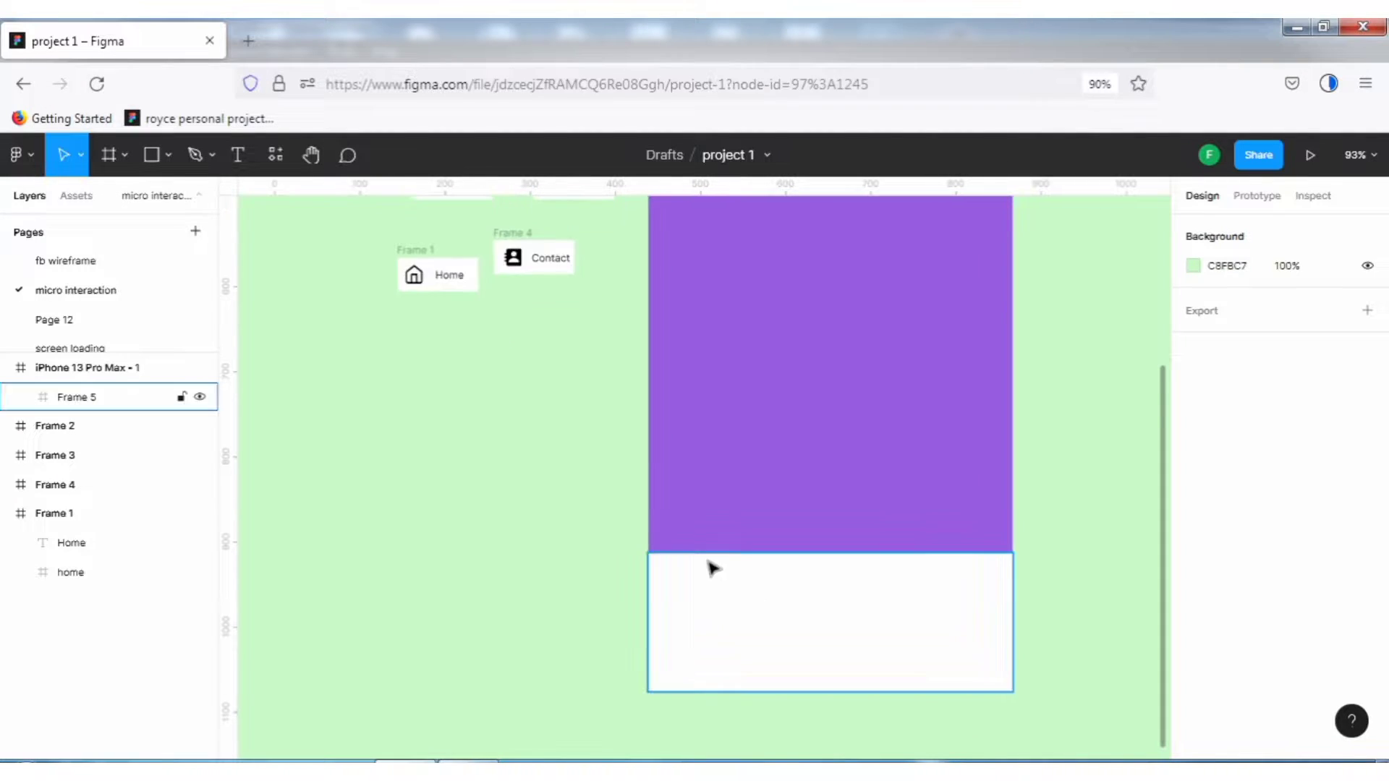
{"action": "scroll", "coordinate": [709, 567], "scroll_direction": "up", "scroll_amount": 2}
{"action": "left_click", "coordinate": [422, 301]}
{"action": "left_click", "coordinate": [366, 217]}
{"action": "scroll", "coordinate": [375, 226], "scroll_direction": "up", "scroll_amount": 2}
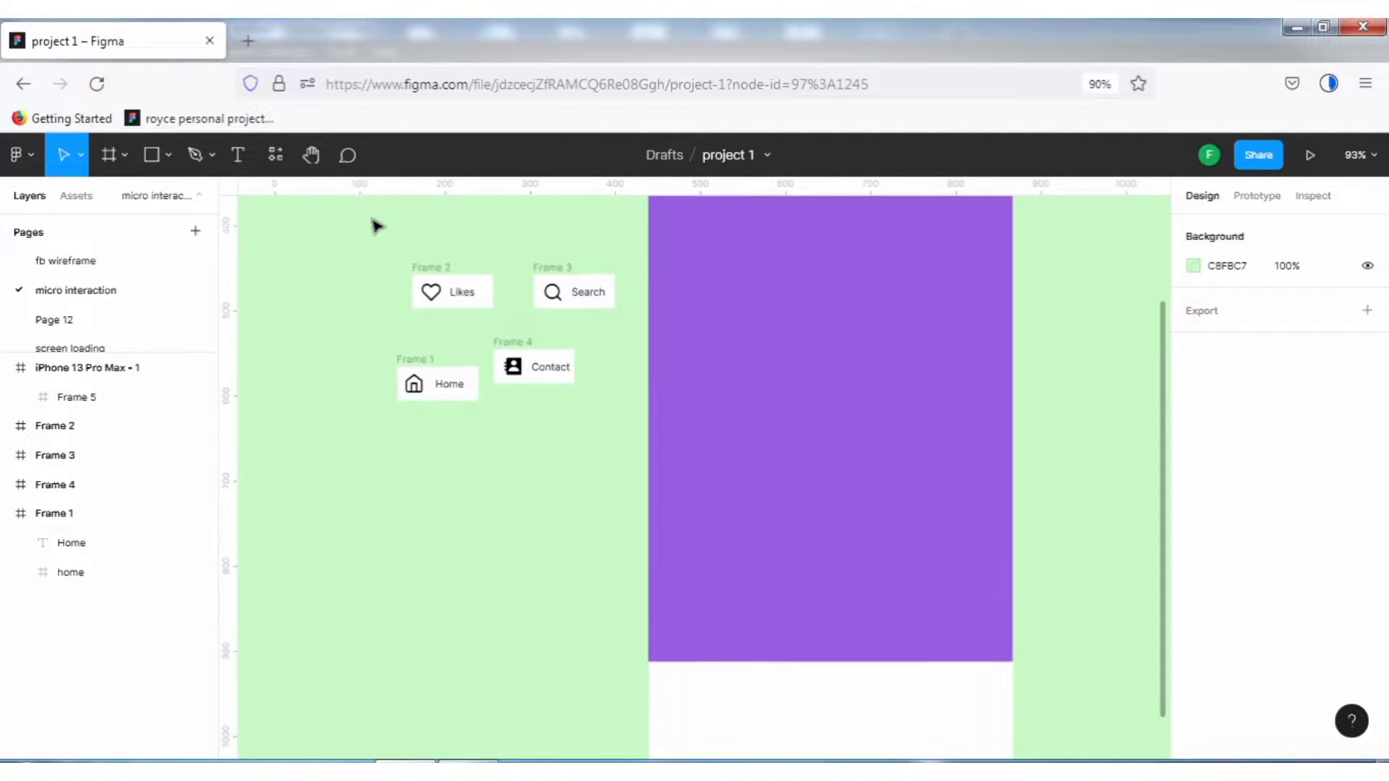
{"action": "left_click_drag", "start_coordinate": [354, 210], "coordinate": [530, 356]}
{"action": "left_click", "coordinate": [369, 268]}
{"action": "left_click_drag", "start_coordinate": [353, 246], "coordinate": [607, 510]}
{"action": "left_click_drag", "start_coordinate": [504, 360], "coordinate": [504, 618]}
{"action": "scroll", "coordinate": [641, 526], "scroll_direction": "down", "scroll_amount": 1}
{"action": "scroll", "coordinate": [634, 520], "scroll_direction": "down", "scroll_amount": 3}
{"action": "scroll", "coordinate": [674, 446], "scroll_direction": "up", "scroll_amount": 3}
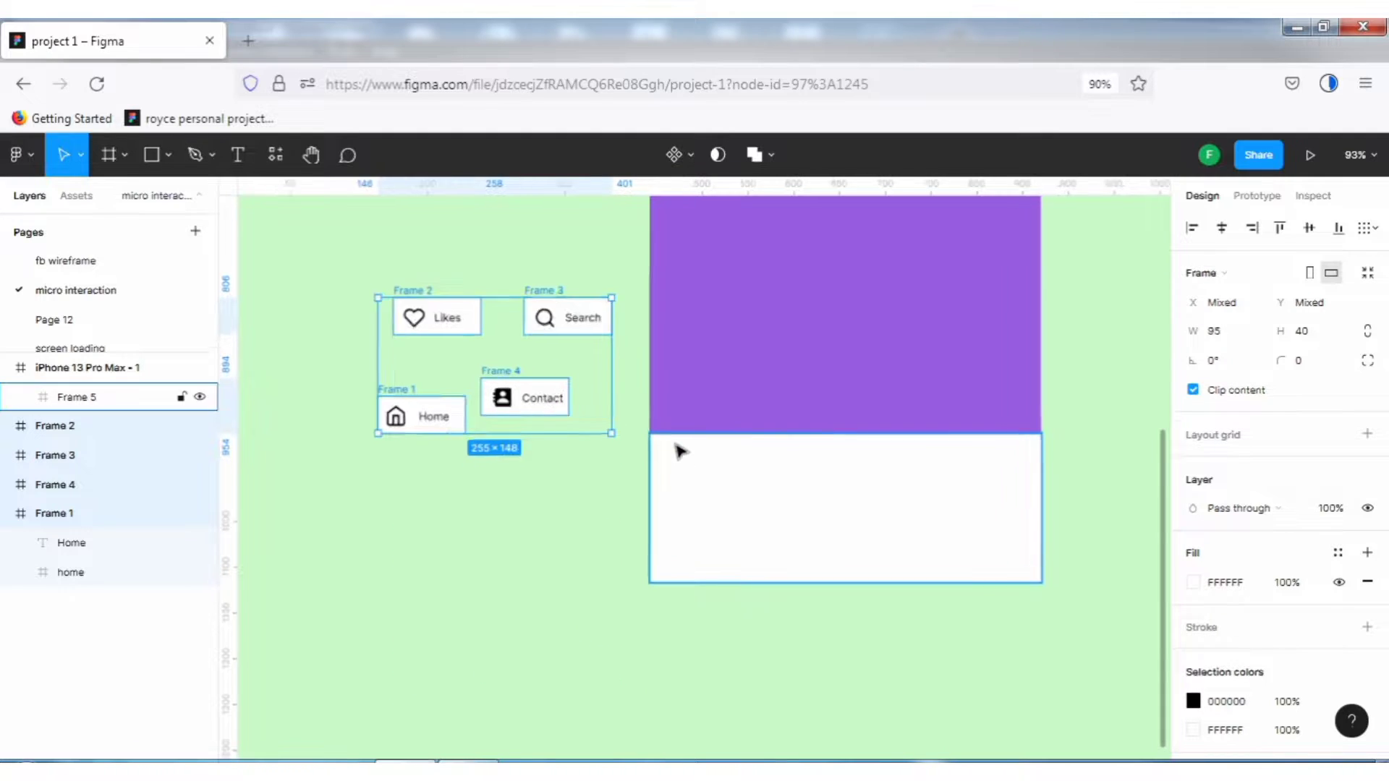
Place the Home, Likes, Search and Contact frames side by side in that order inside the white bar
{"action": "left_click", "coordinate": [315, 390]}
{"action": "left_click", "coordinate": [331, 382]}
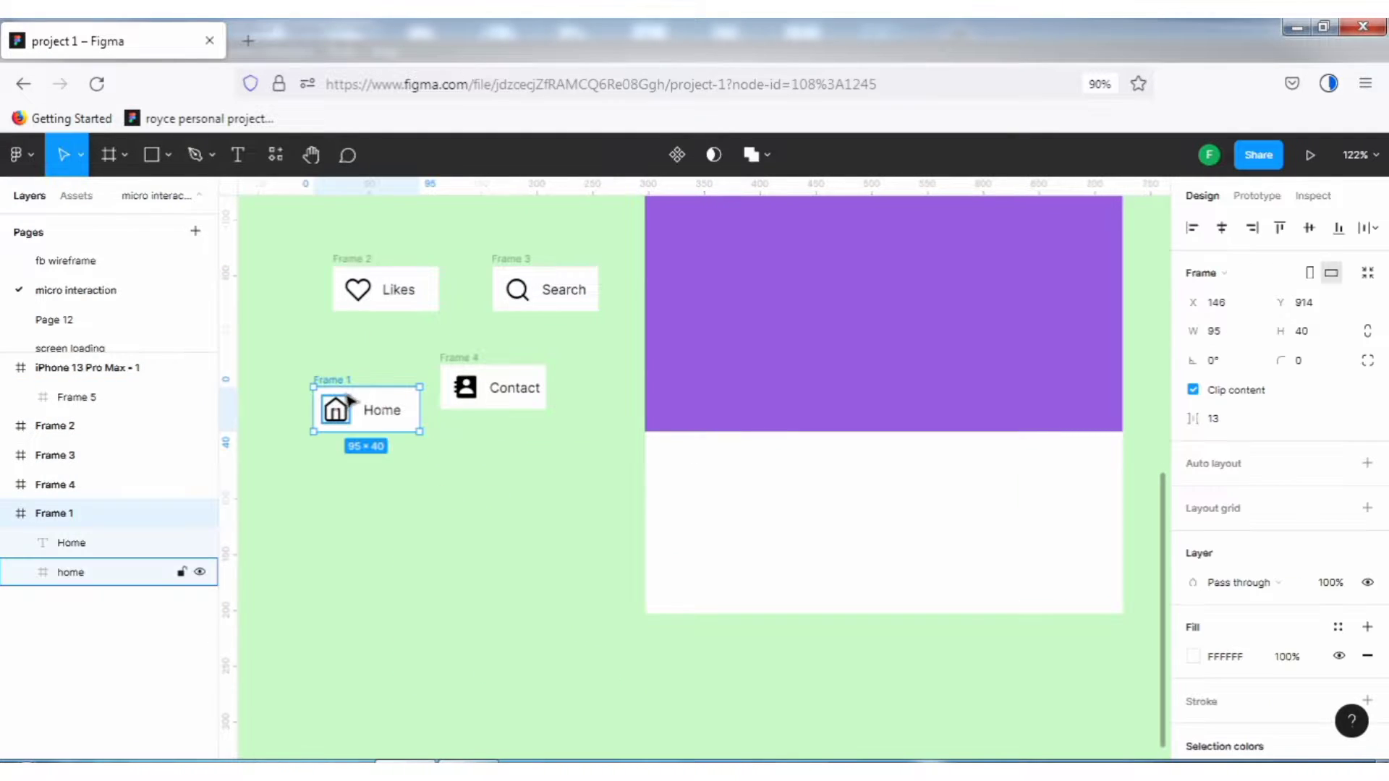
{"action": "left_click_drag", "start_coordinate": [358, 404], "coordinate": [687, 518]}
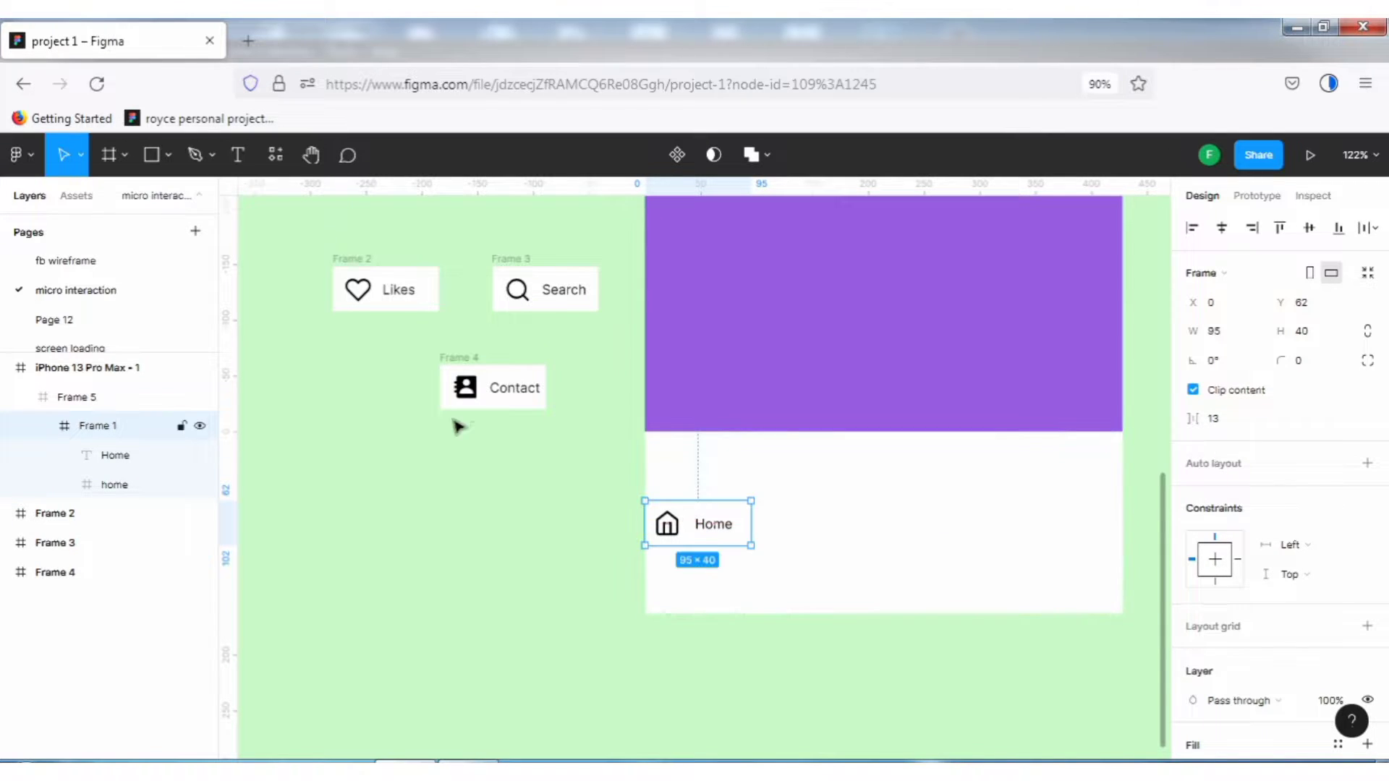
{"action": "left_click", "coordinate": [382, 273]}
{"action": "left_click_drag", "start_coordinate": [382, 280], "coordinate": [798, 518]}
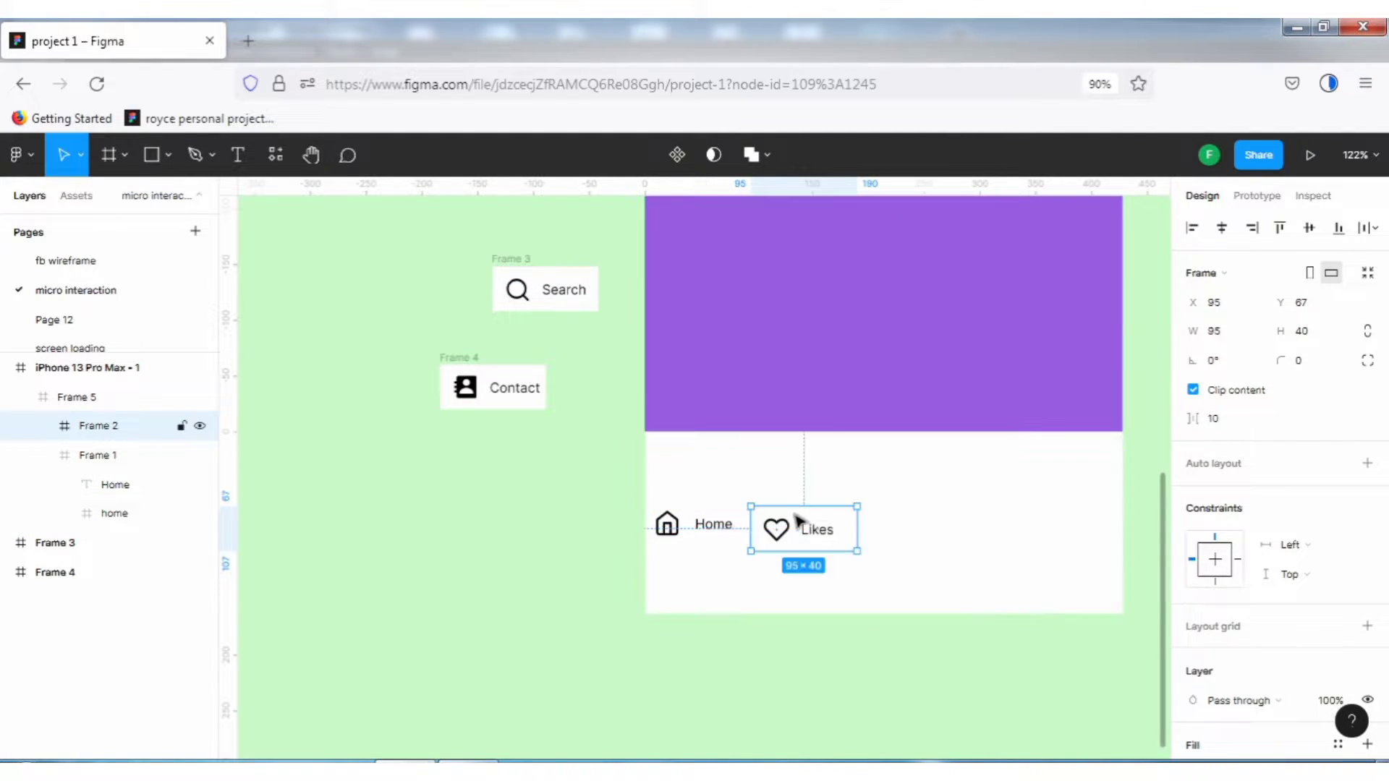
{"action": "left_click_drag", "start_coordinate": [521, 288], "coordinate": [892, 522]}
{"action": "left_click", "coordinate": [452, 366]}
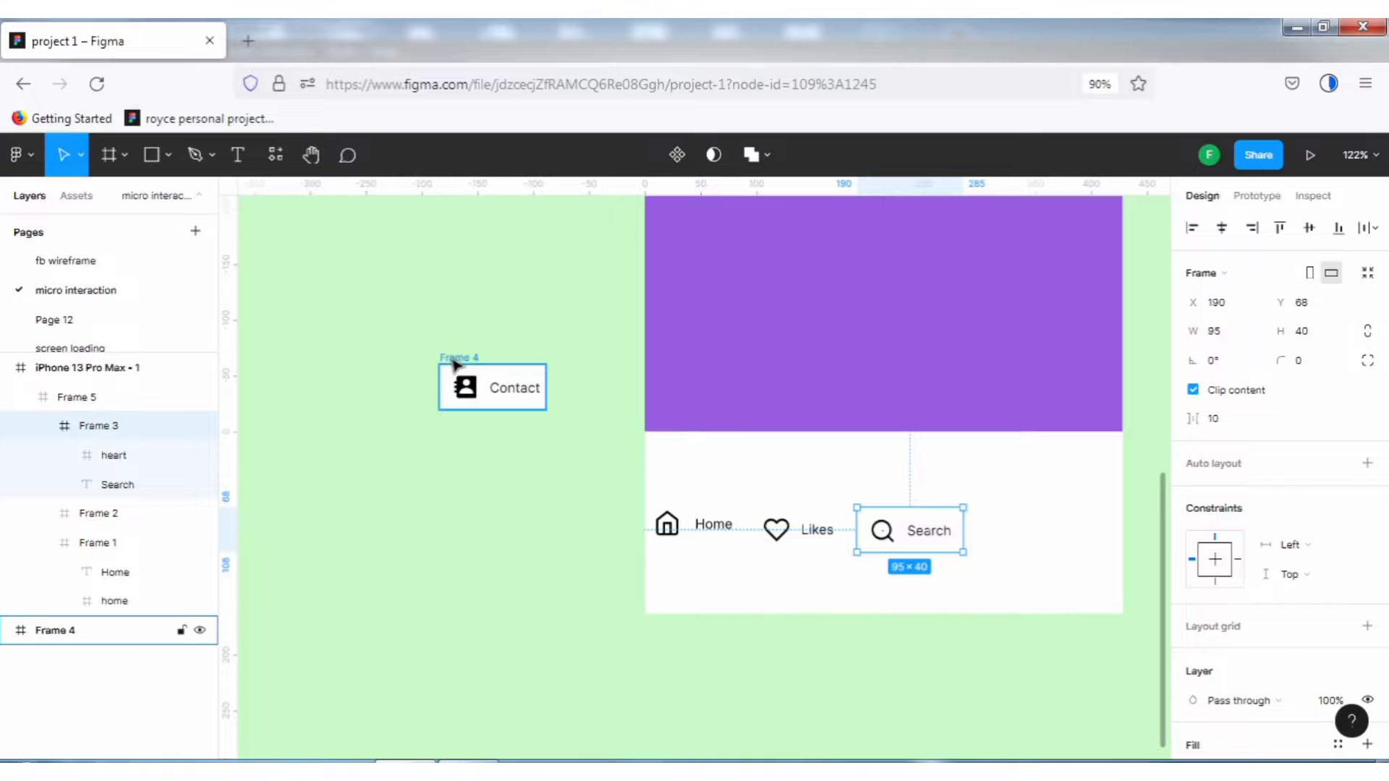
{"action": "left_click_drag", "start_coordinate": [492, 385], "coordinate": [1015, 531]}
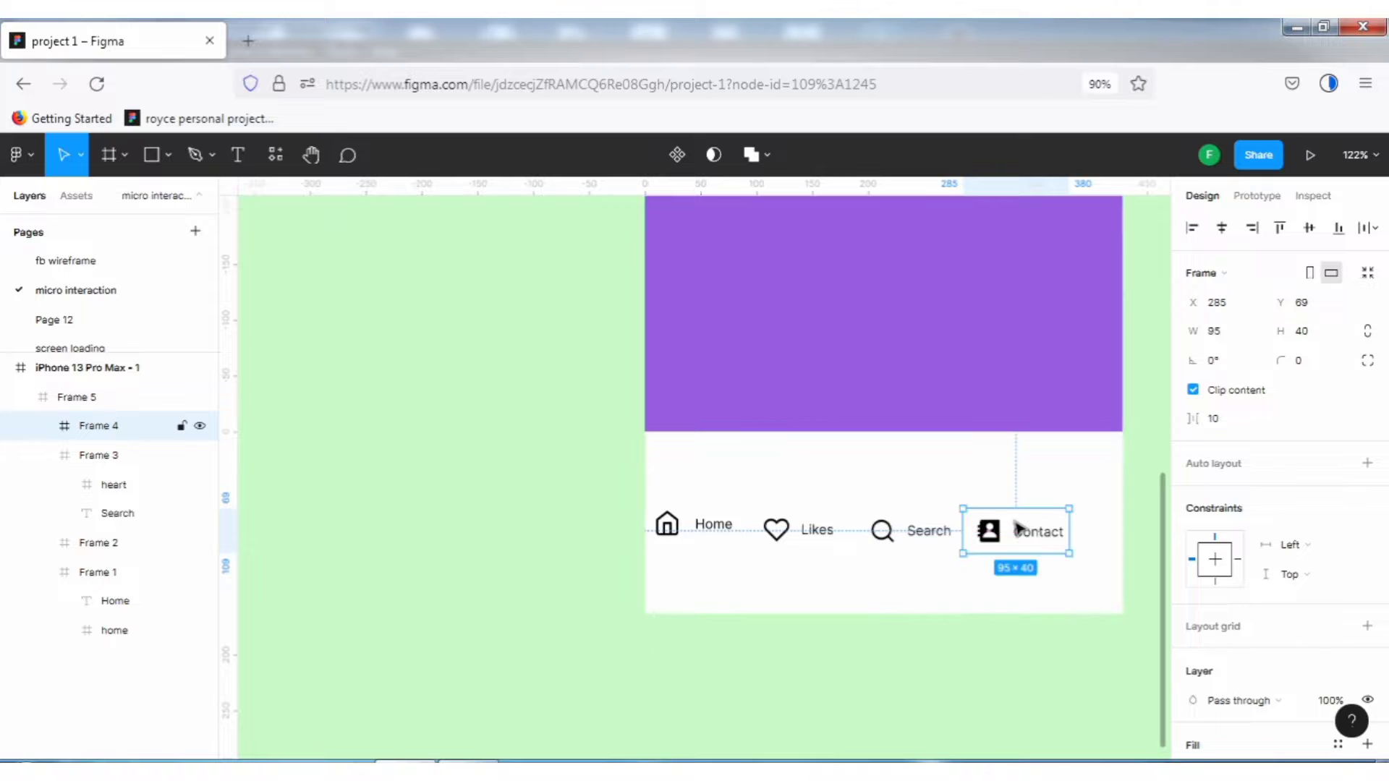
Select the four navigation items in the white bar and distribute their spacing evenly
{"action": "left_click", "coordinate": [913, 532], "text": "shift"}
{"action": "left_click", "coordinate": [779, 528], "text": "shift"}
{"action": "left_click", "coordinate": [707, 526], "text": "shift"}
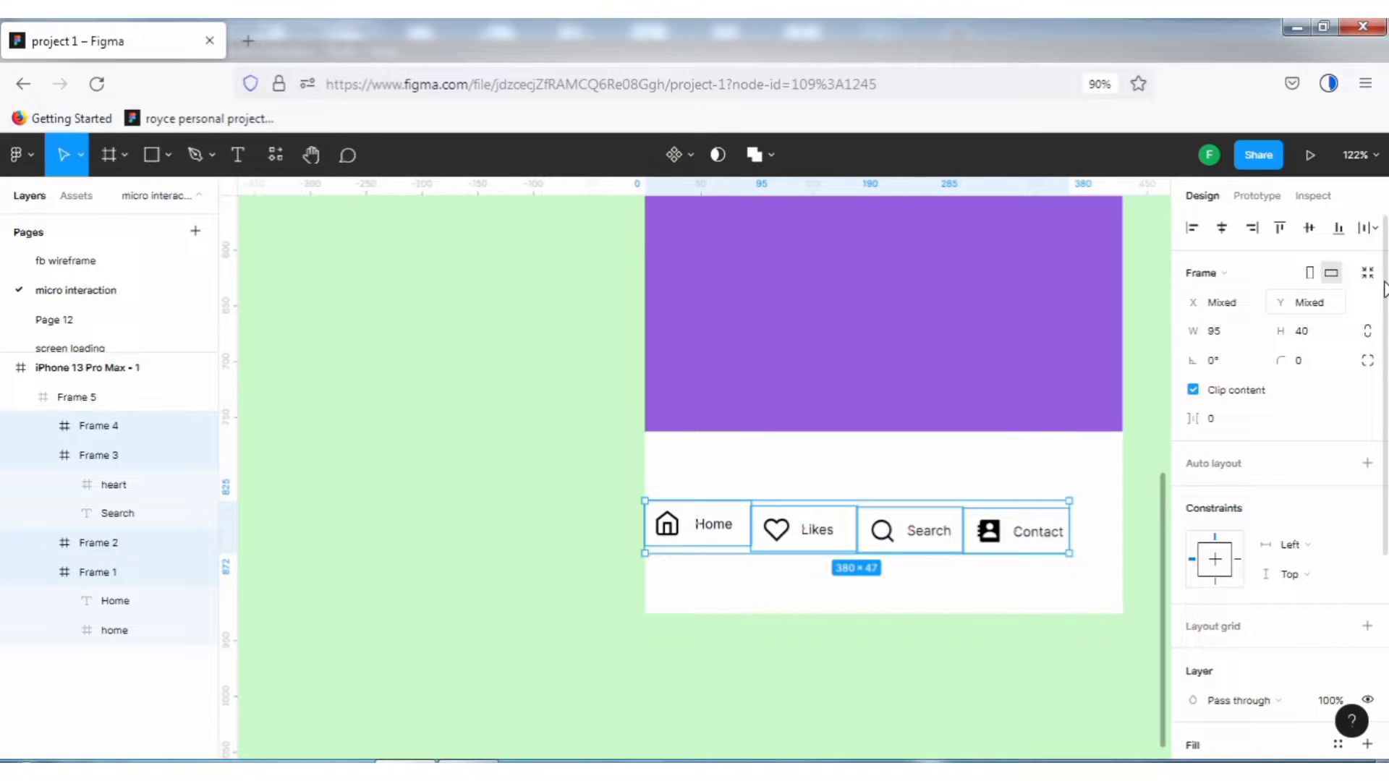
{"action": "left_click", "coordinate": [1365, 230]}
{"action": "left_click", "coordinate": [1279, 281]}
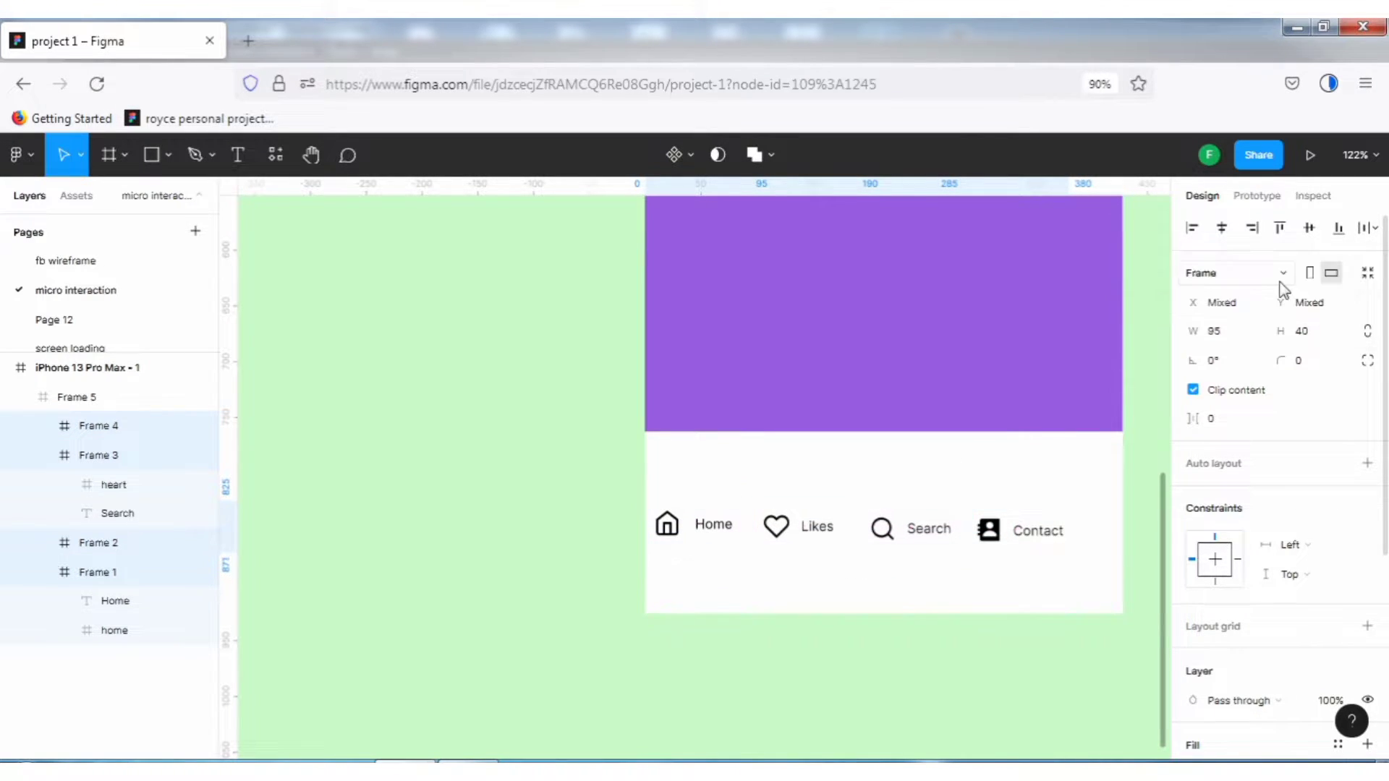
{"action": "left_click", "coordinate": [1366, 229]}
{"action": "left_click", "coordinate": [1288, 303]}
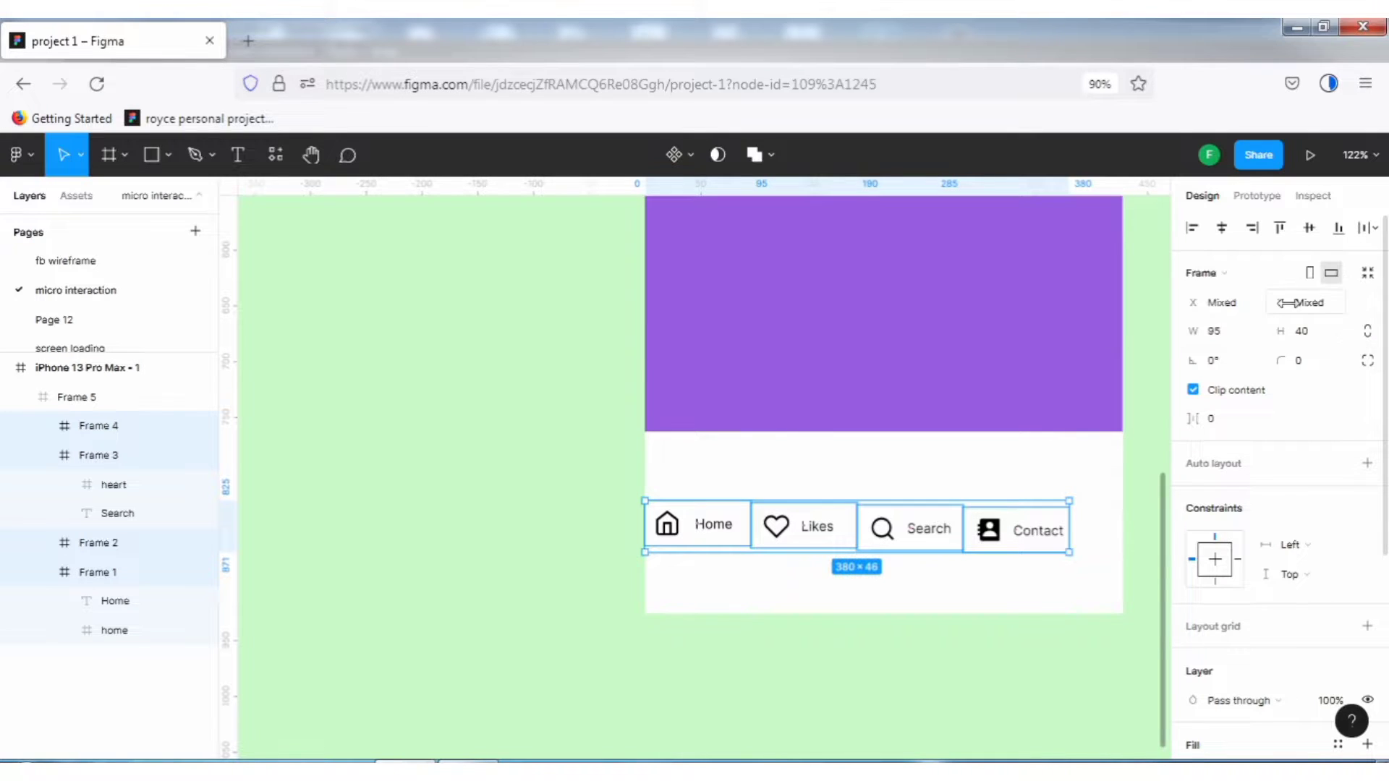
{"action": "left_click", "coordinate": [1357, 231]}
{"action": "left_click", "coordinate": [1209, 306]}
{"action": "left_click", "coordinate": [1368, 230]}
{"action": "left_click", "coordinate": [1229, 291]}
Align the four navigation items on their vertical centres and centre the row within the white bar
{"action": "left_click_drag", "start_coordinate": [770, 532], "coordinate": [800, 534]}
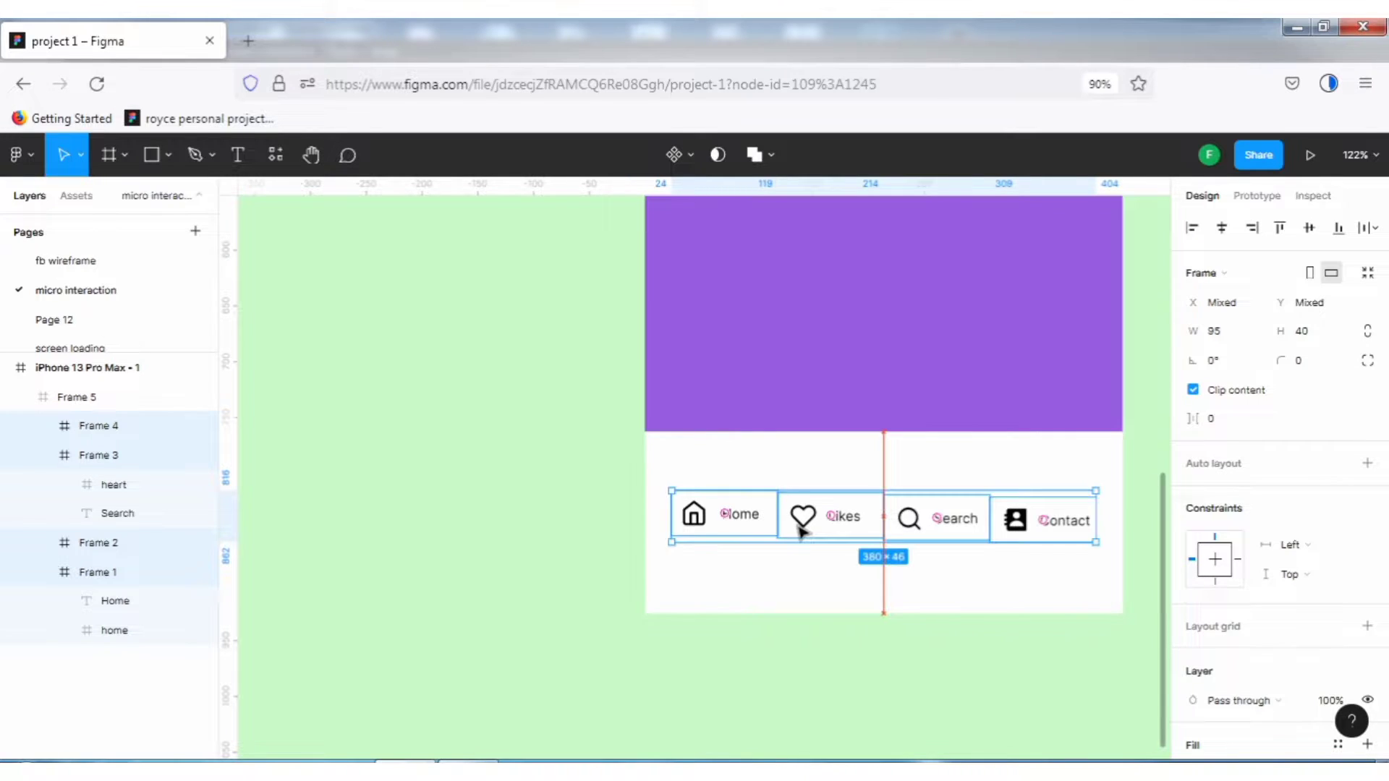
{"action": "key", "text": "Right"}
{"action": "key", "text": "Right"}
{"action": "key", "text": "Right"}
{"action": "key", "text": "Right"}
{"action": "key", "text": "Right"}
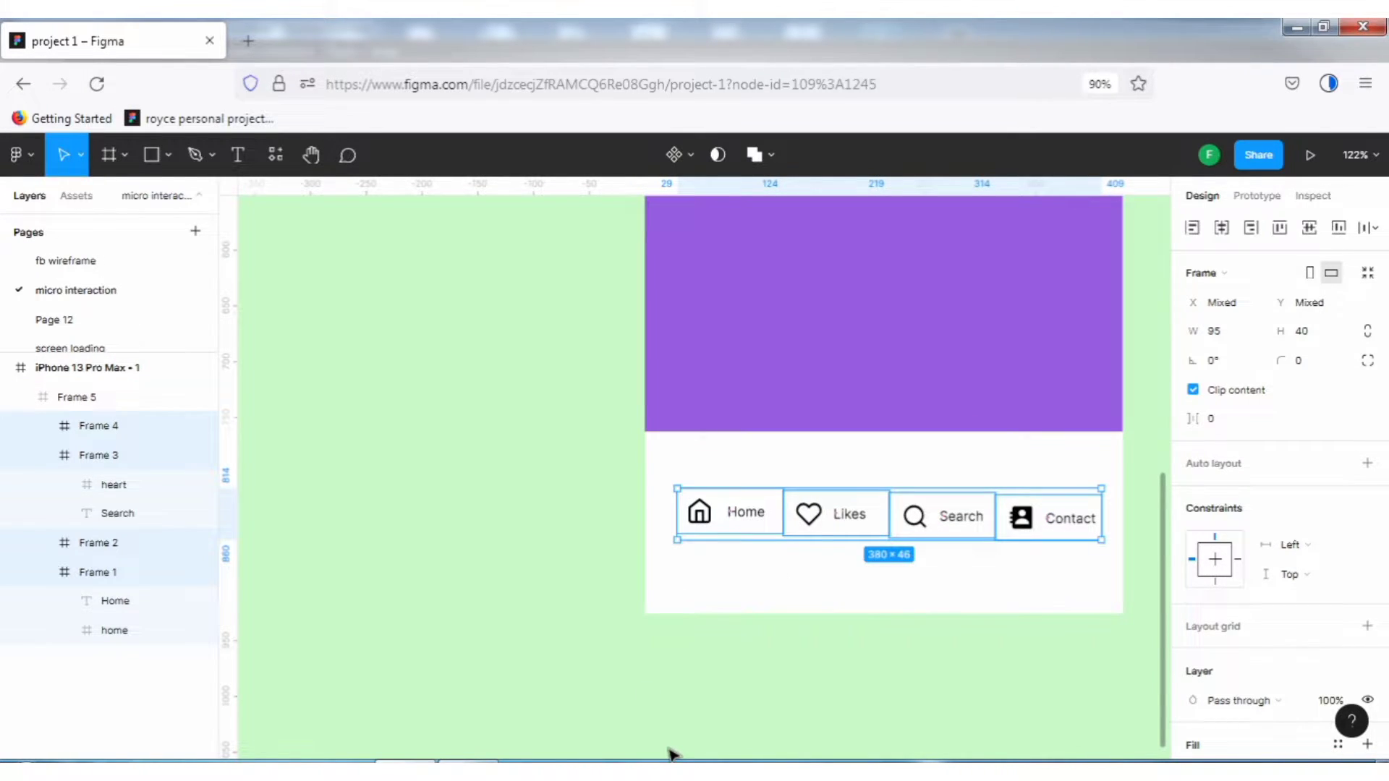
{"action": "key", "text": "alt+v"}
{"action": "key", "text": "alt"}
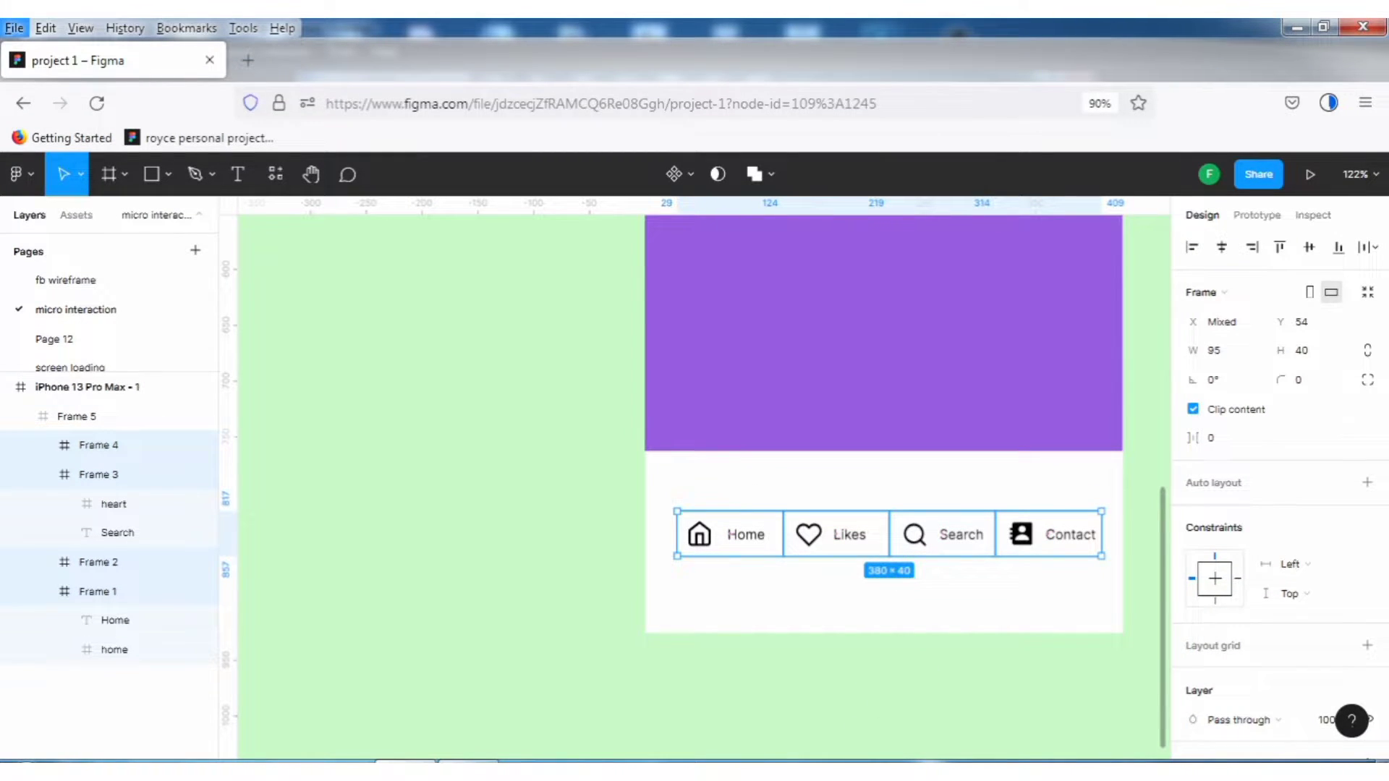
{"action": "mouse_move", "coordinate": [931, 527]}
{"action": "left_mouse_down"}
{"action": "mouse_move", "coordinate": [952, 522]}
{"action": "mouse_move", "coordinate": [933, 527]}
{"action": "left_mouse_up"}
{"action": "left_click", "coordinate": [356, 496]}
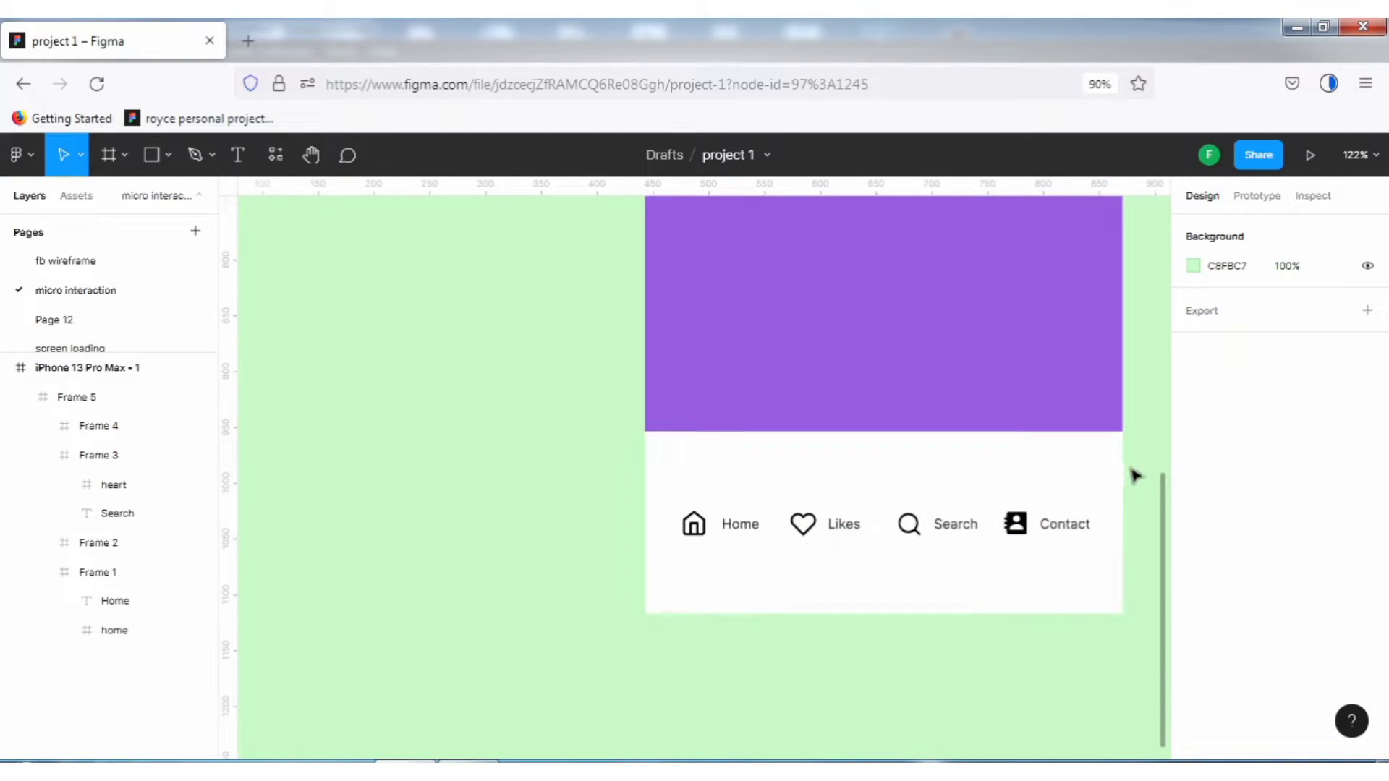
Duplicate the finished phone frame four times to make a row of five screens
{"action": "key", "text": "shift+1"}
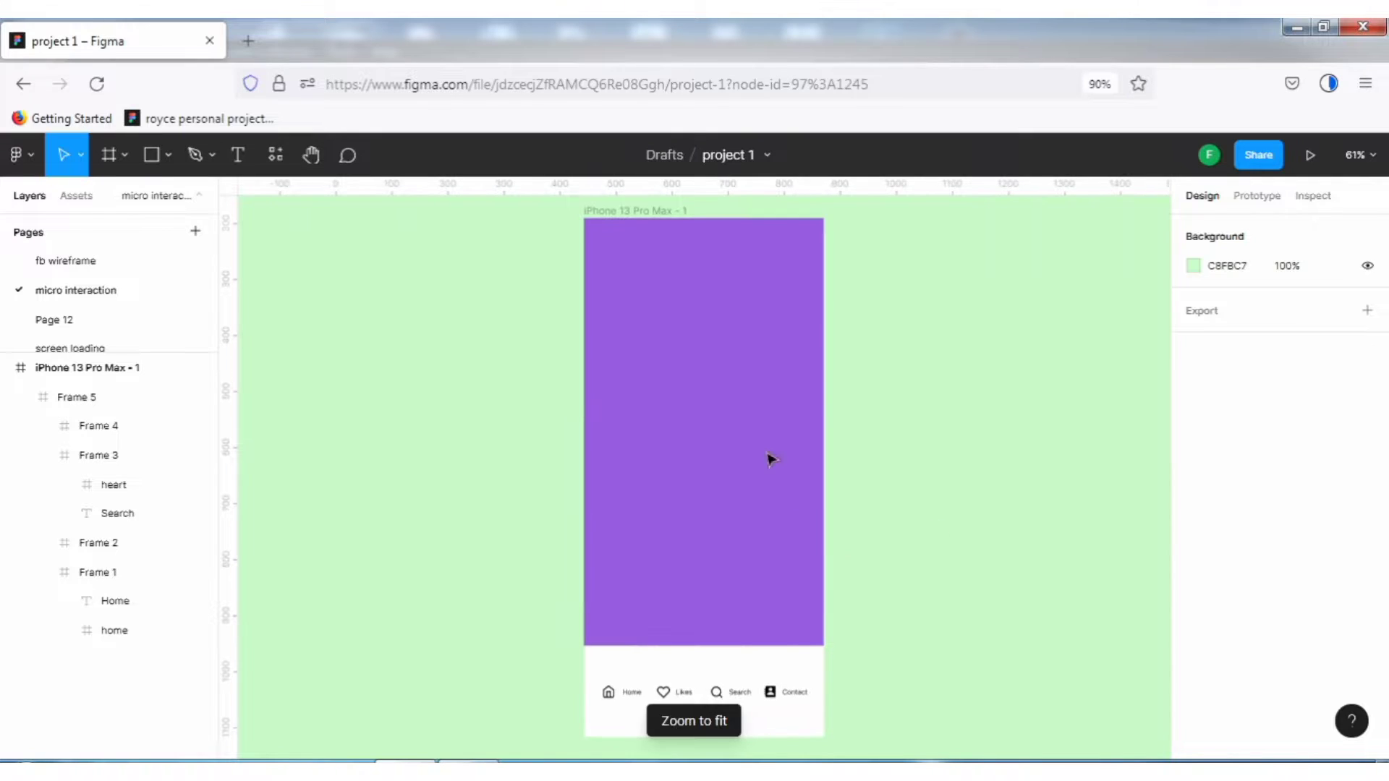
{"action": "left_click", "coordinate": [609, 212]}
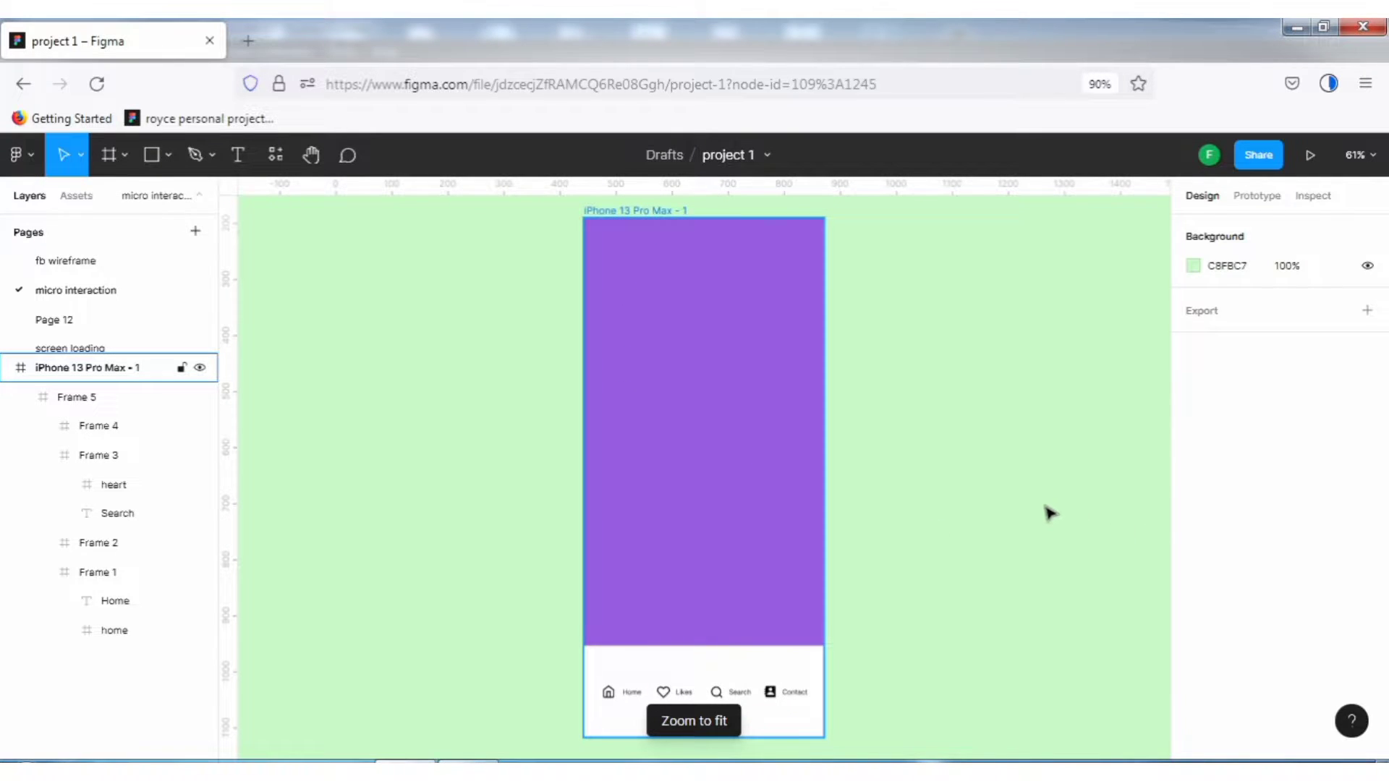
{"action": "key", "text": "ctrl+d"}
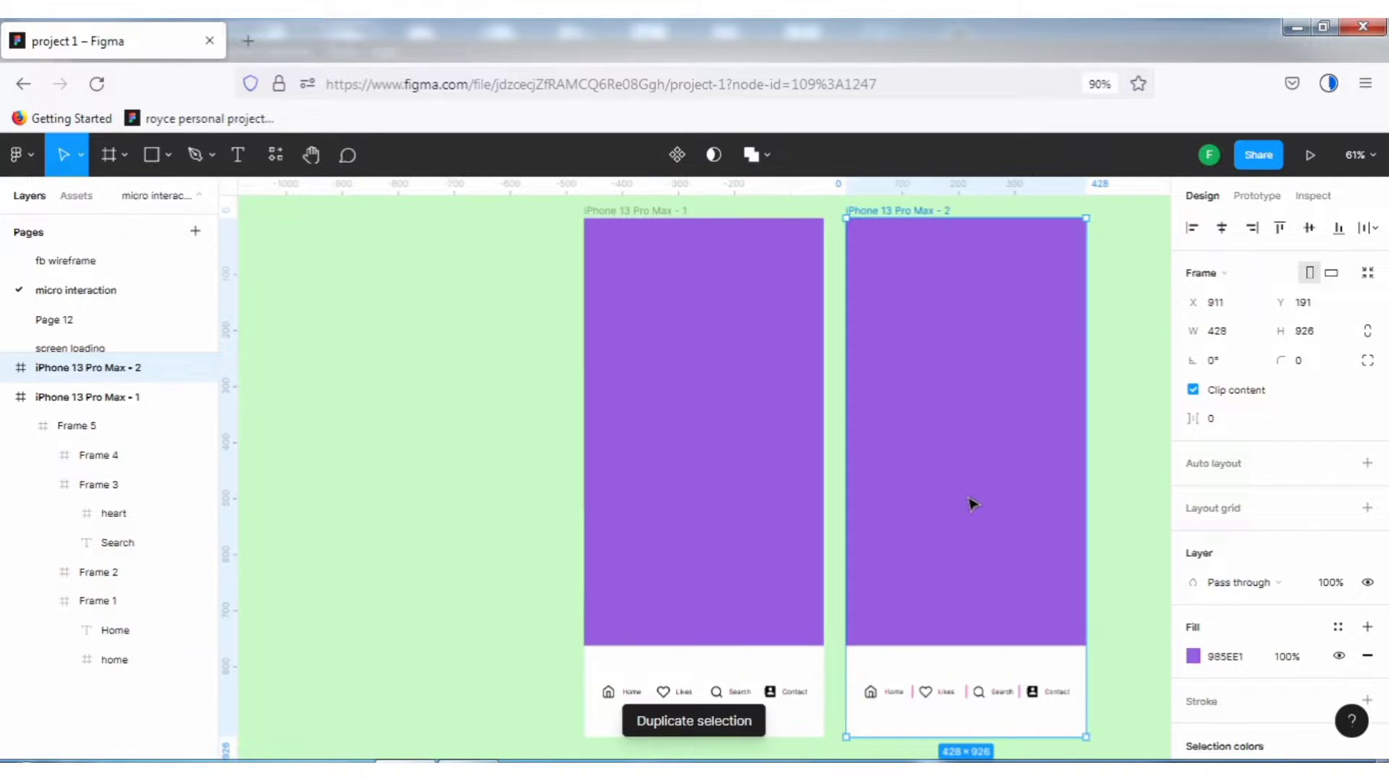
{"action": "key", "text": "ctrl+d"}
{"action": "key", "text": "ctrl+d"}
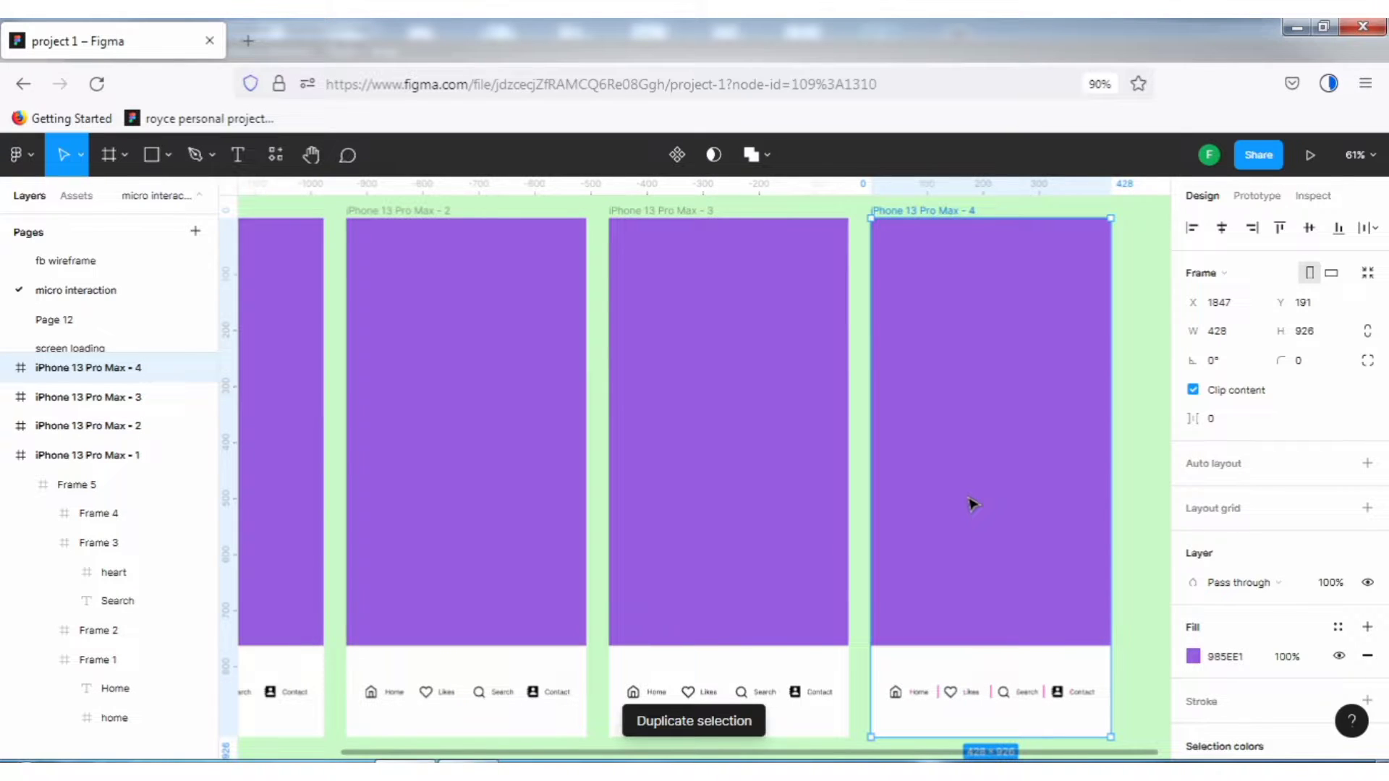
{"action": "key", "text": "ctrl+d"}
{"action": "scroll", "coordinate": [495, 507], "scroll_direction": "down", "scroll_amount": 5}
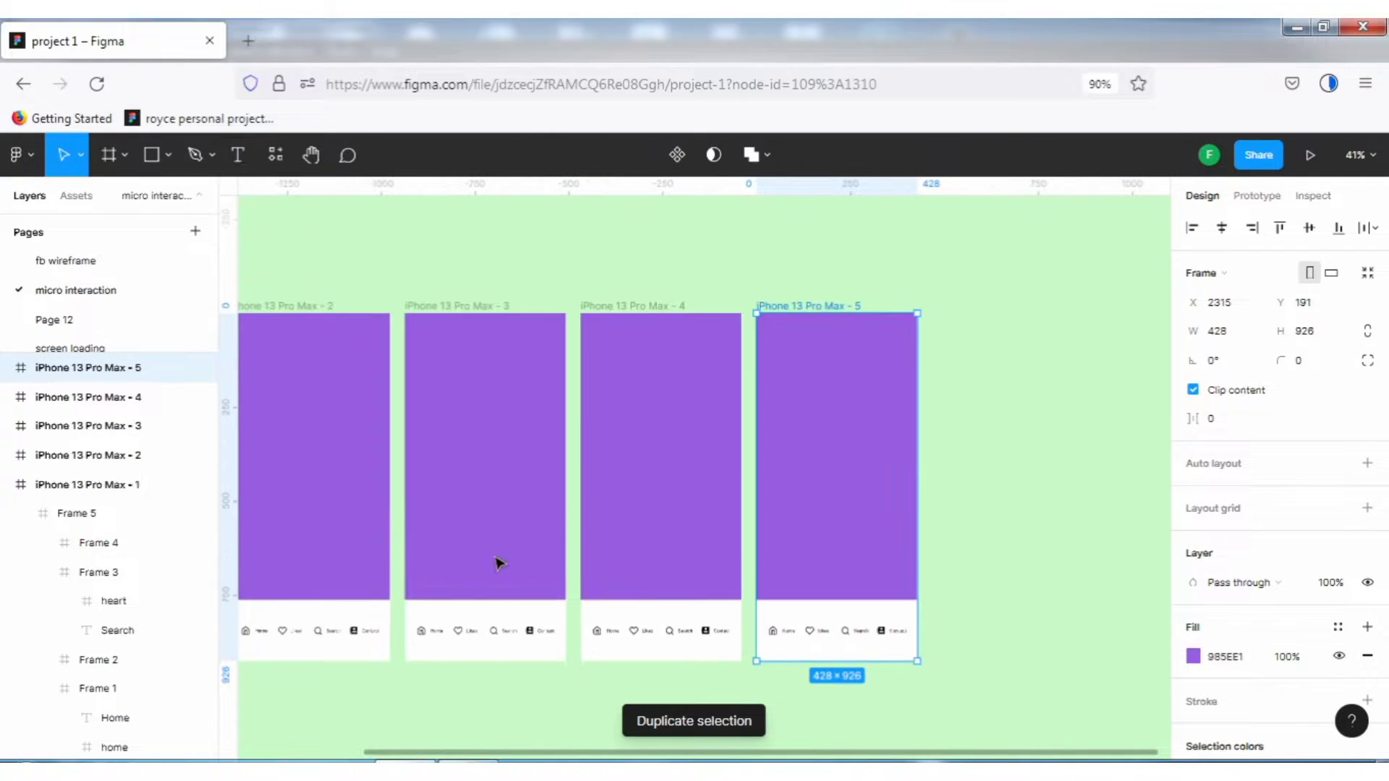
Set the layer opacity of the Likes, Search and Contact items in the first phone screen to 50%
{"action": "scroll", "coordinate": [443, 573], "scroll_direction": "up", "scroll_amount": 2}
{"action": "key", "text": "shift+0"}
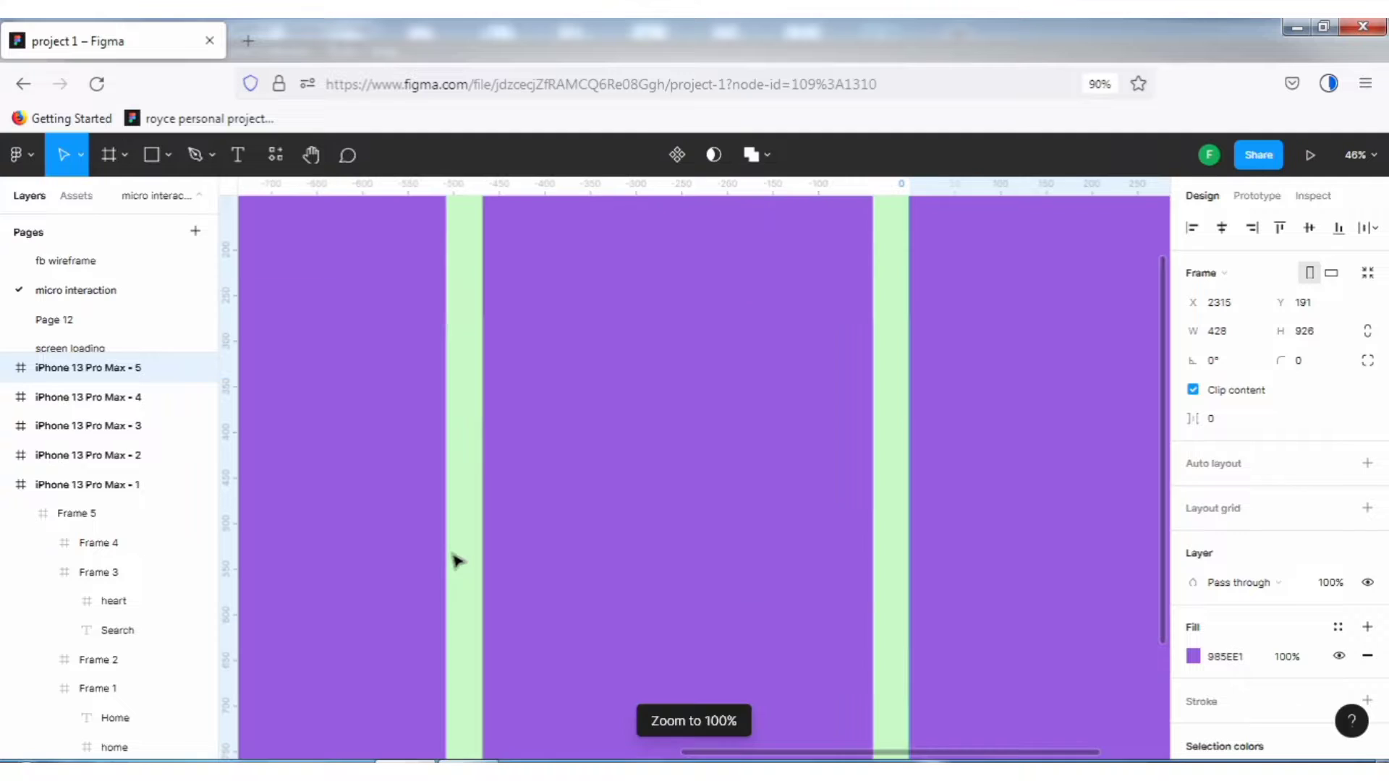
{"action": "key", "text": "h"}
{"action": "left_click_drag", "start_coordinate": [420, 519], "coordinate": [655, 366]}
{"action": "left_click_drag", "start_coordinate": [473, 594], "coordinate": [676, 521]}
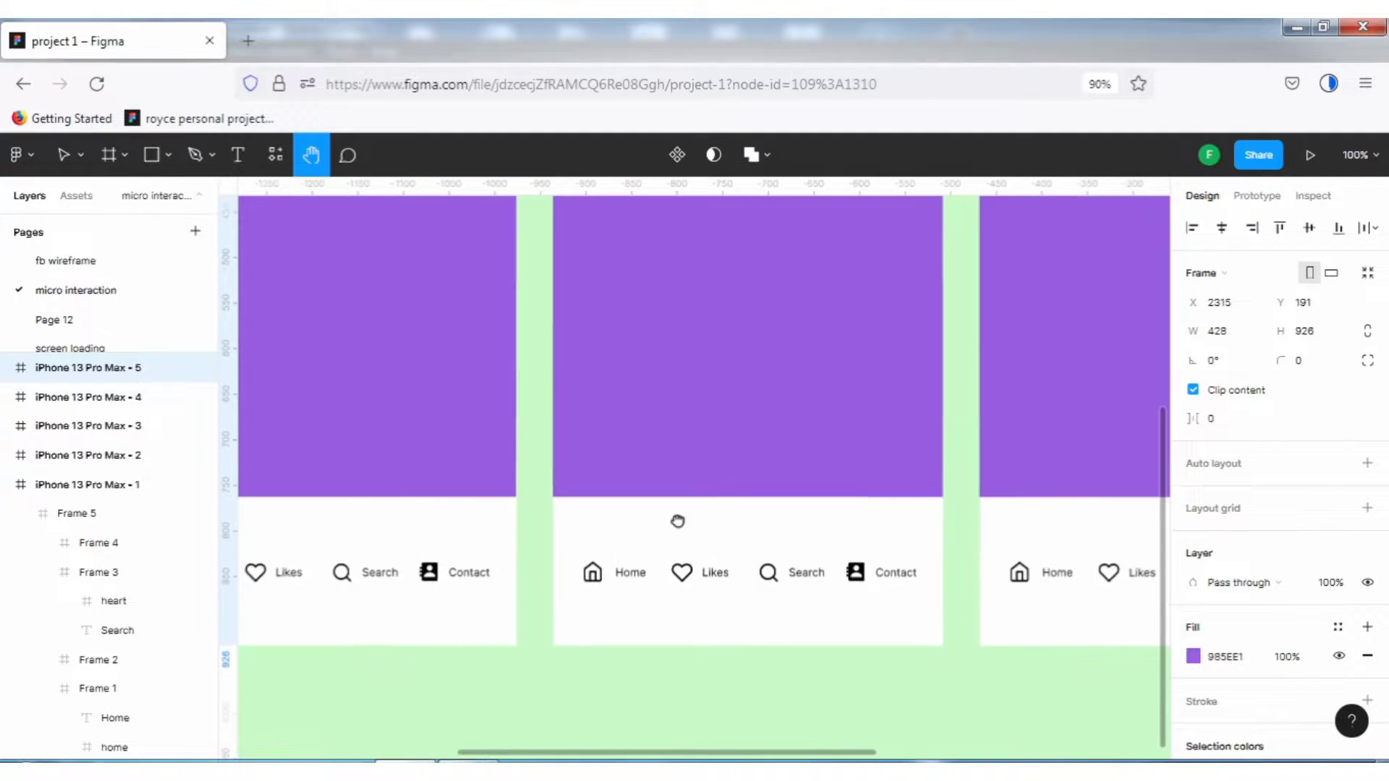
{"action": "left_click_drag", "start_coordinate": [495, 511], "coordinate": [659, 489]}
{"action": "left_click_drag", "start_coordinate": [406, 543], "coordinate": [756, 540]}
{"action": "left_click_drag", "start_coordinate": [453, 515], "coordinate": [497, 519]}
{"action": "key", "text": "v"}
{"action": "left_click", "coordinate": [517, 592]}
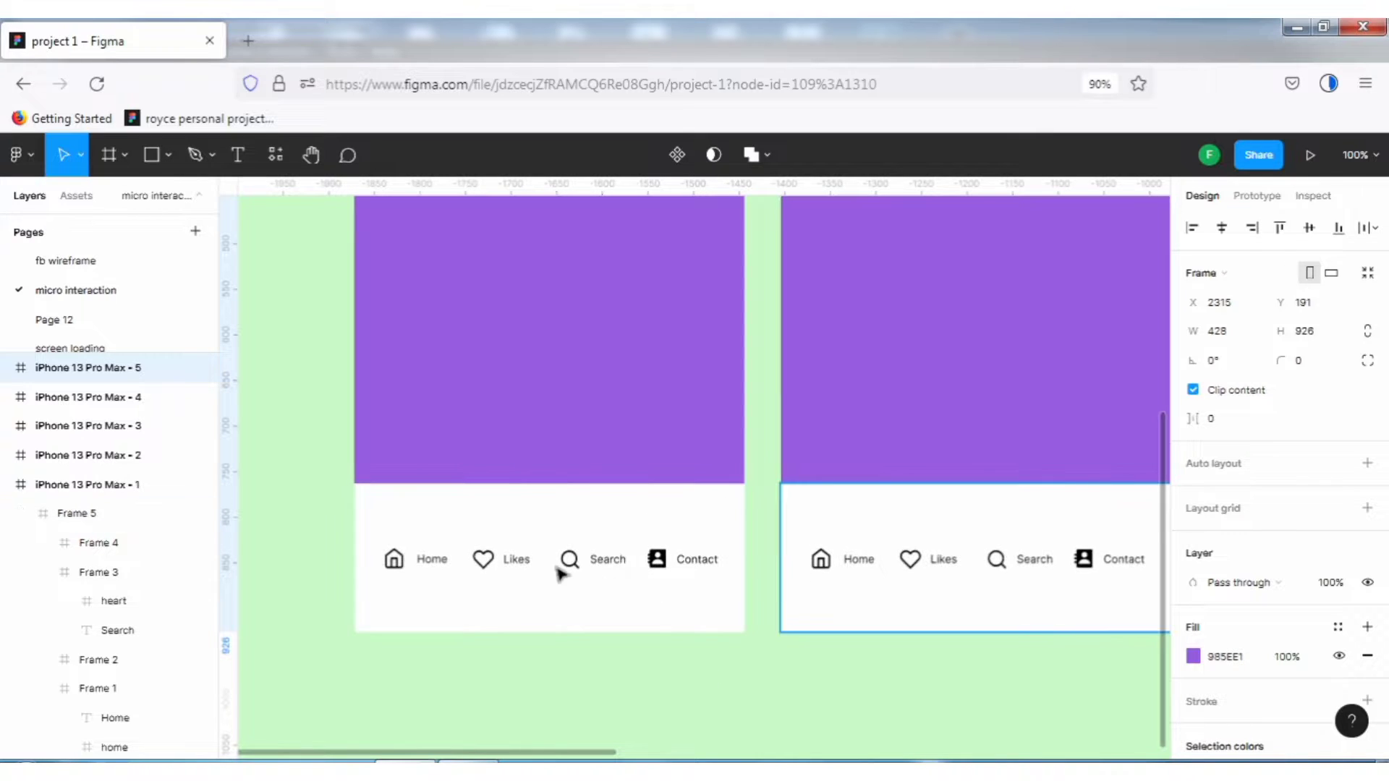
{"action": "left_click", "coordinate": [497, 561]}
{"action": "left_click", "coordinate": [491, 559]}
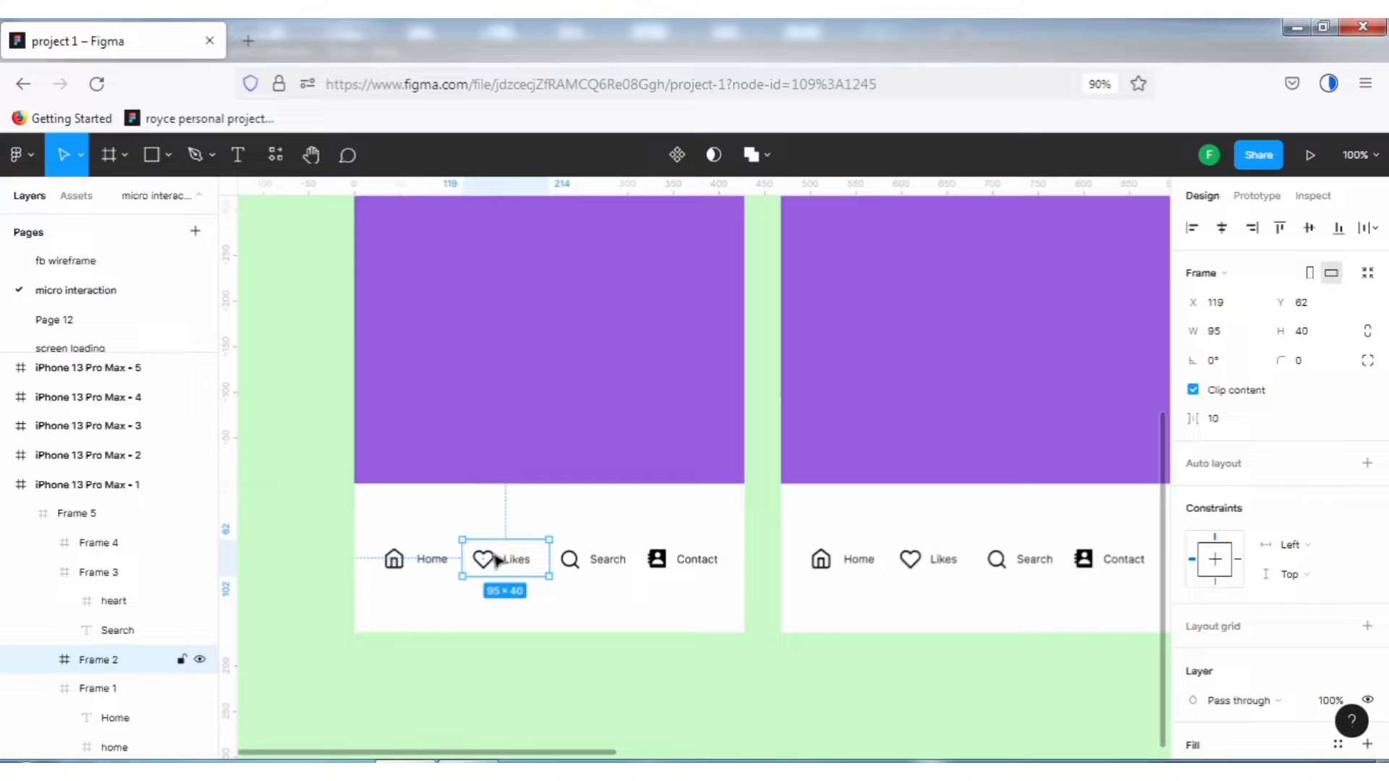
{"action": "left_click", "coordinate": [611, 559], "text": "shift"}
{"action": "left_click", "coordinate": [709, 558], "text": "shift"}
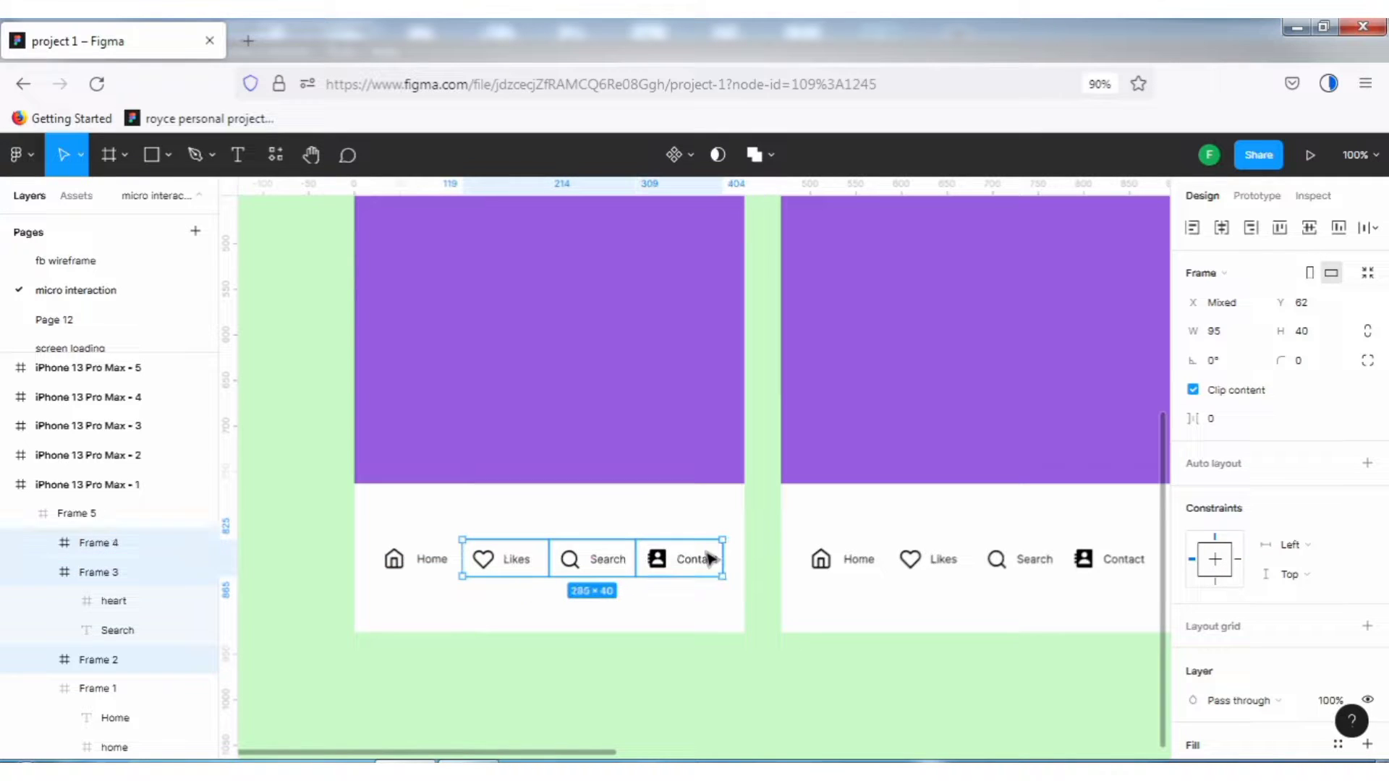
{"action": "scroll", "coordinate": [1313, 600], "scroll_direction": "down", "scroll_amount": 4}
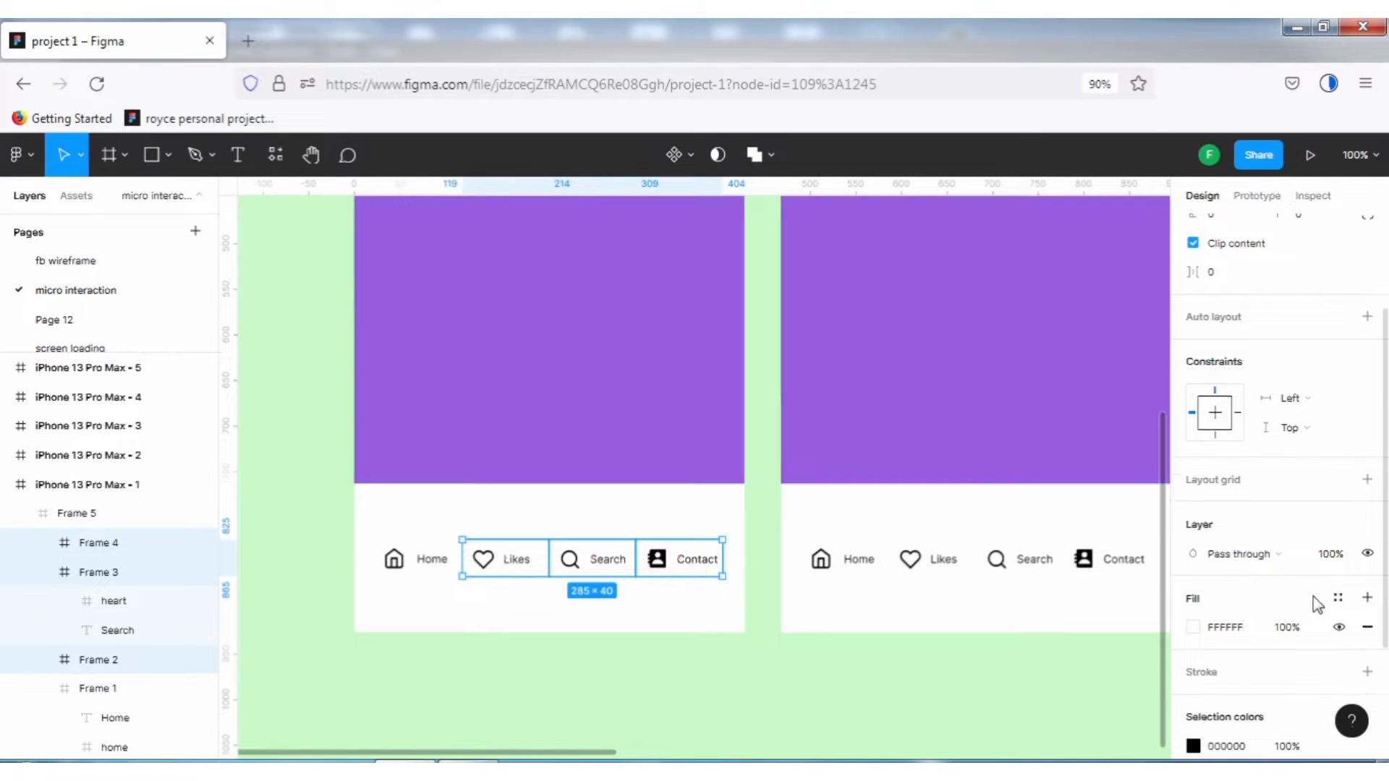
{"action": "left_click", "coordinate": [1331, 554]}
{"action": "scroll", "coordinate": [1339, 558], "scroll_direction": "down", "scroll_amount": 2}
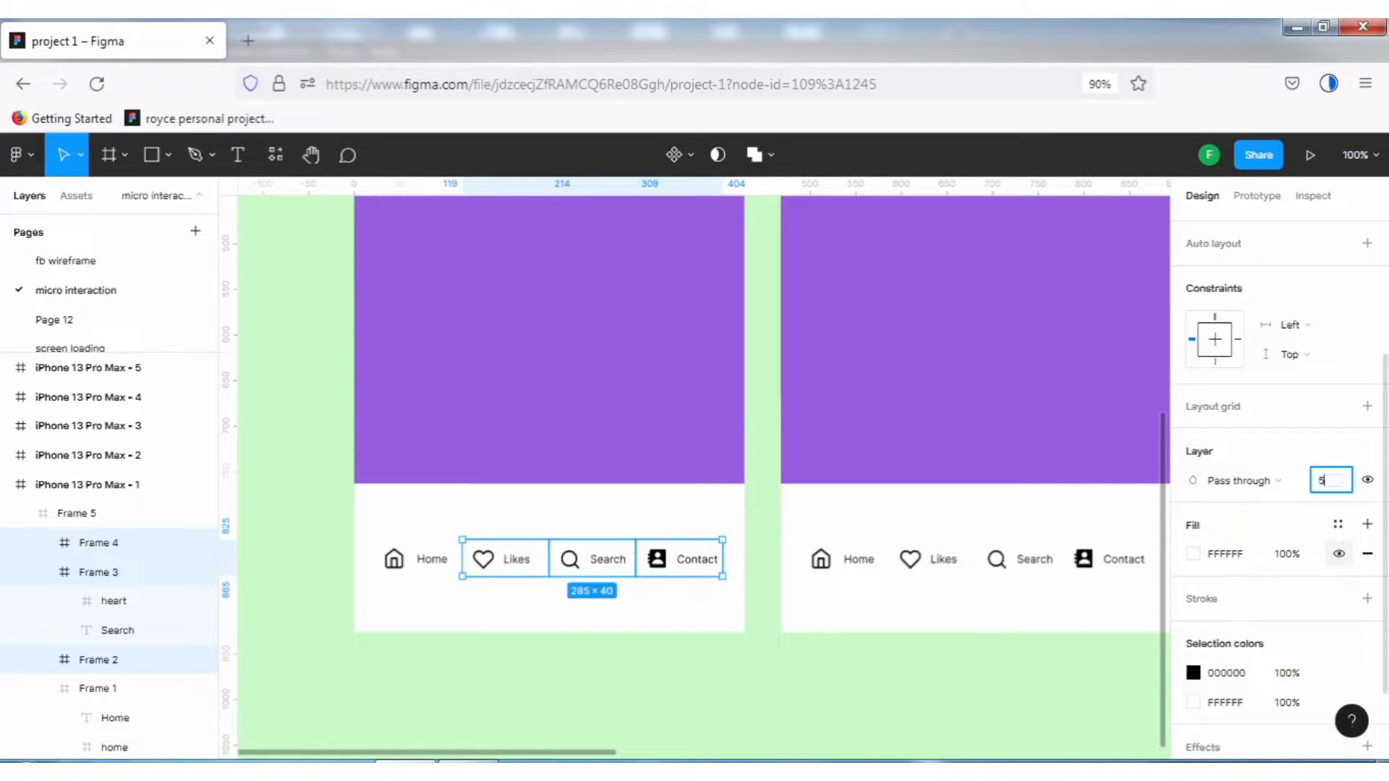
{"action": "key", "text": "Return"}
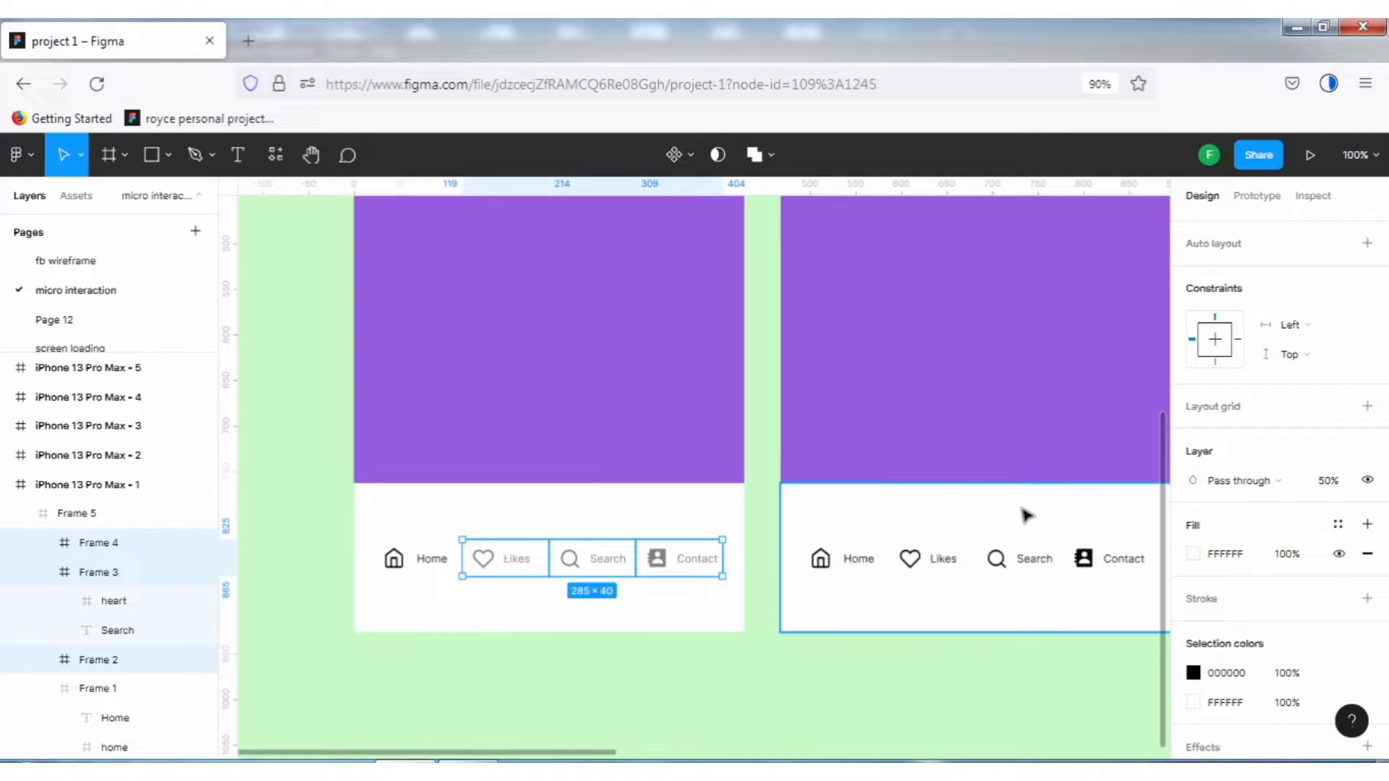
{"action": "scroll", "coordinate": [778, 624], "scroll_direction": "down", "scroll_amount": 1}
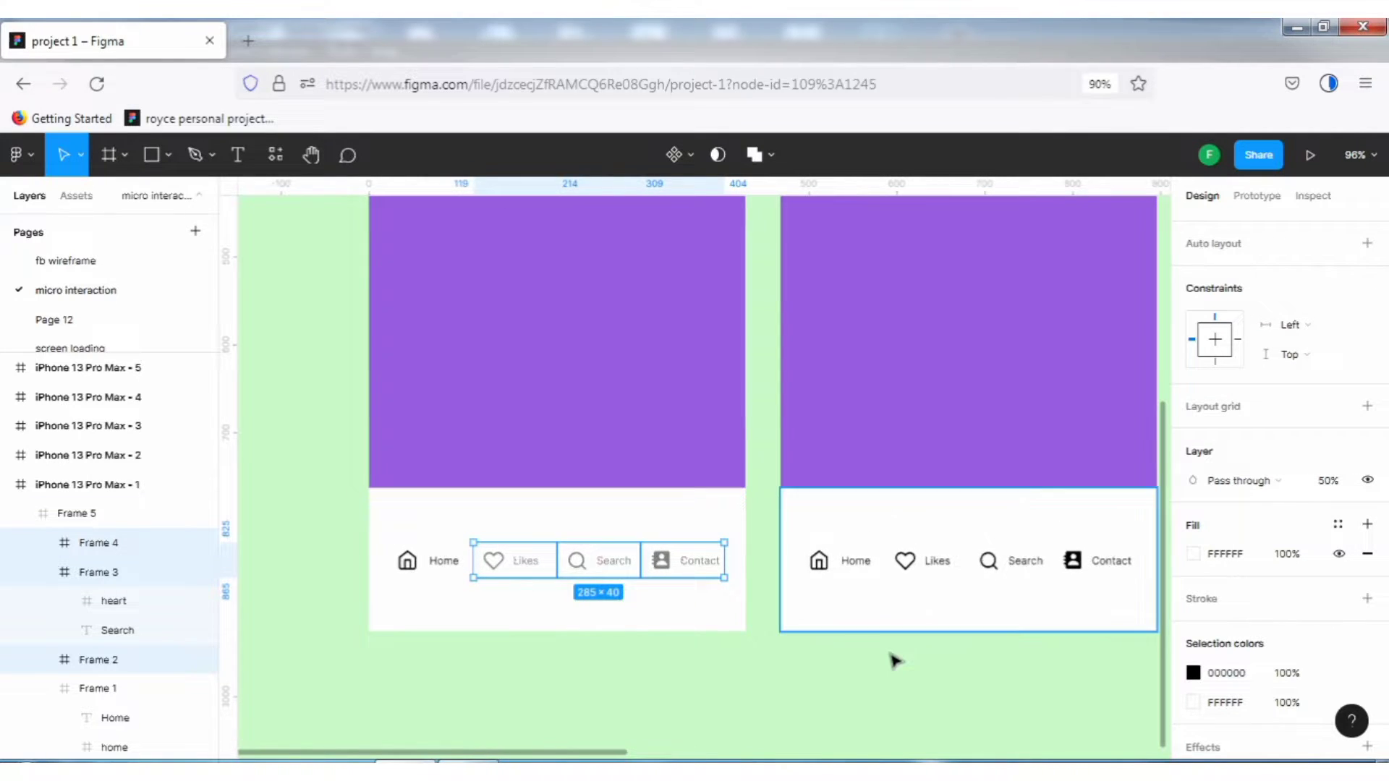
Fill the Likes item in the second phone screen with the purple 985EE1 sampled from the screen background
{"action": "key", "text": "Escape"}
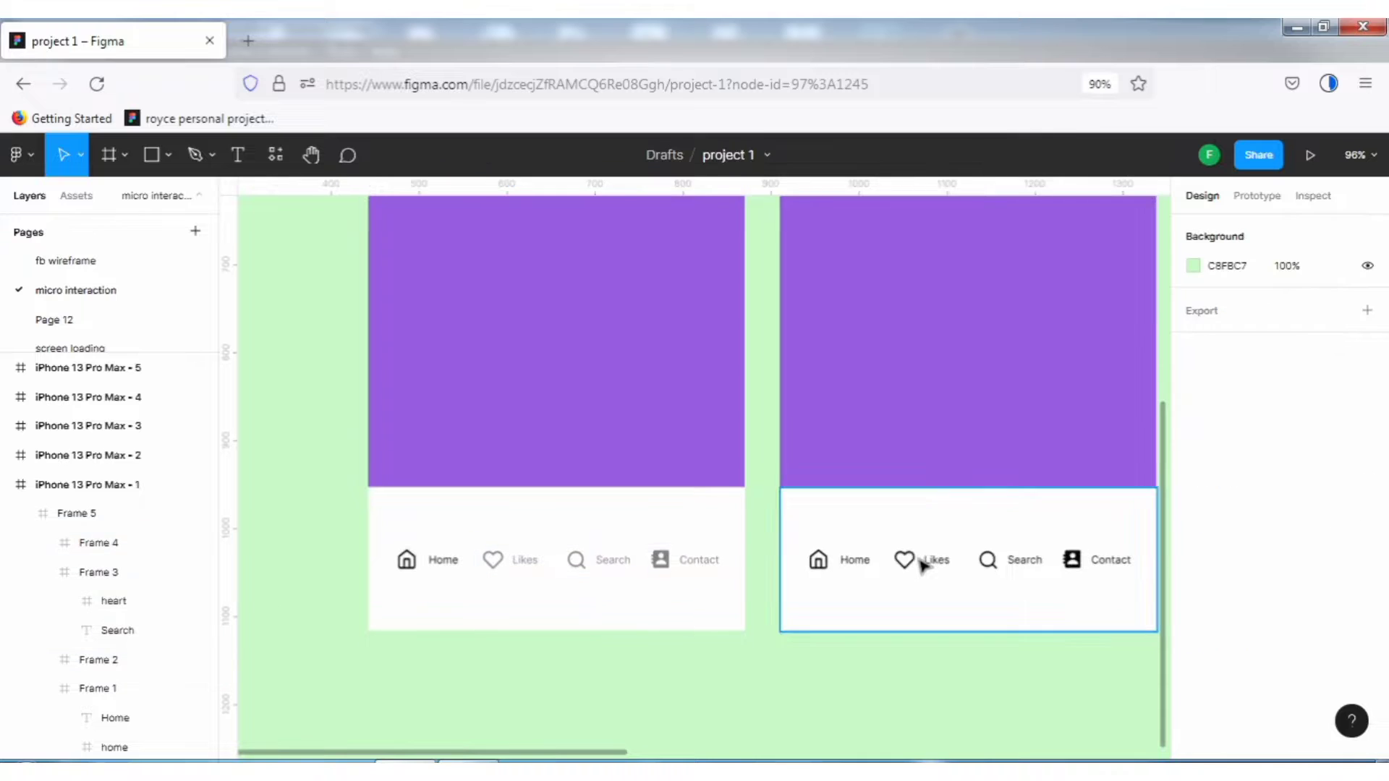
{"action": "left_click", "coordinate": [923, 566]}
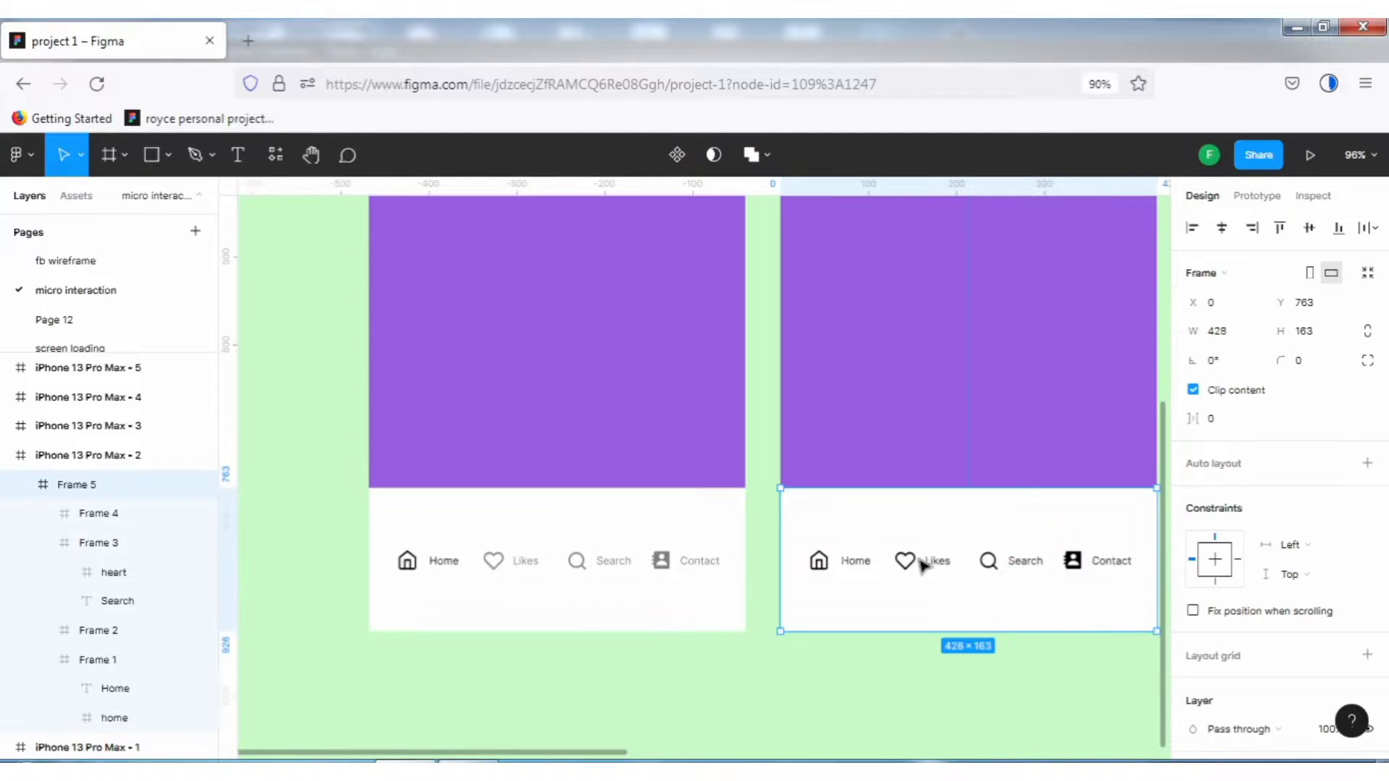
{"action": "left_click", "coordinate": [923, 565]}
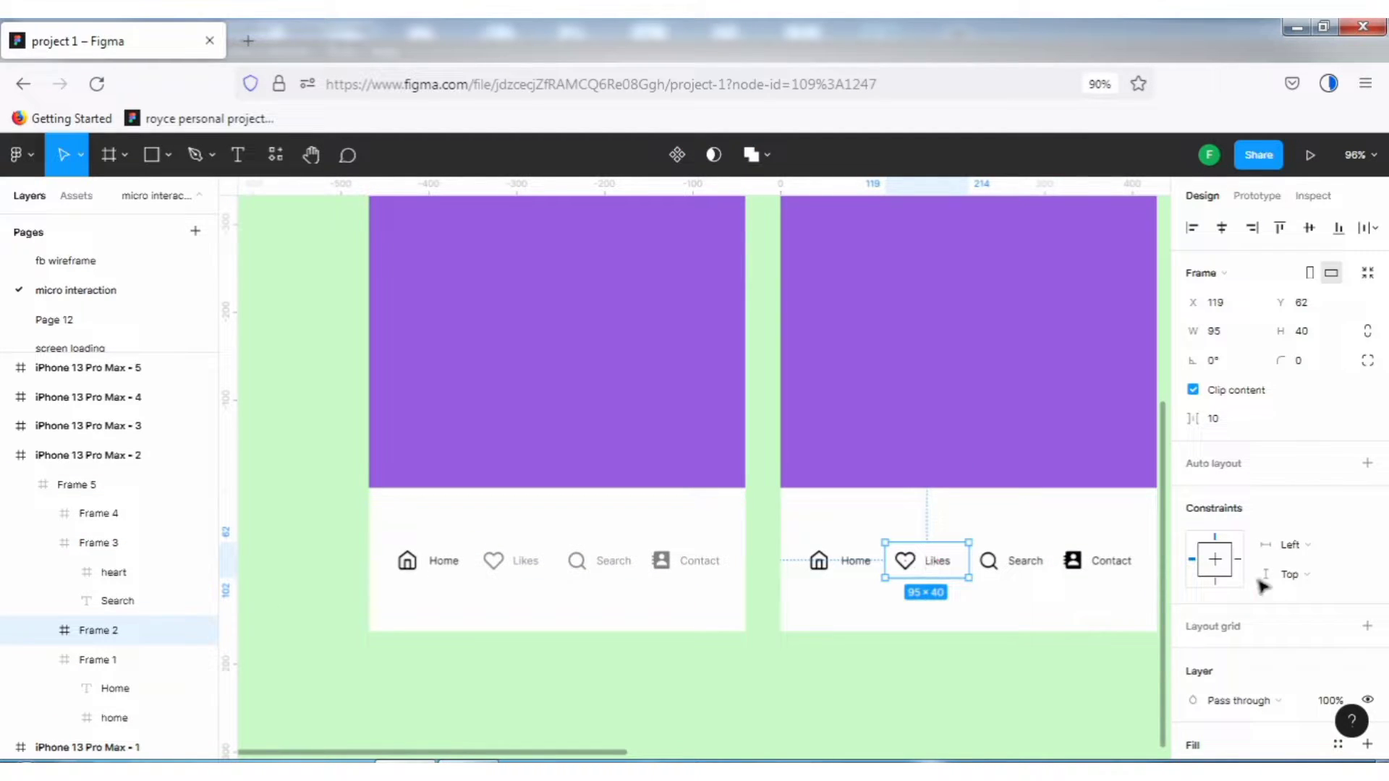
{"action": "key", "text": "Return"}
{"action": "key", "text": "Escape"}
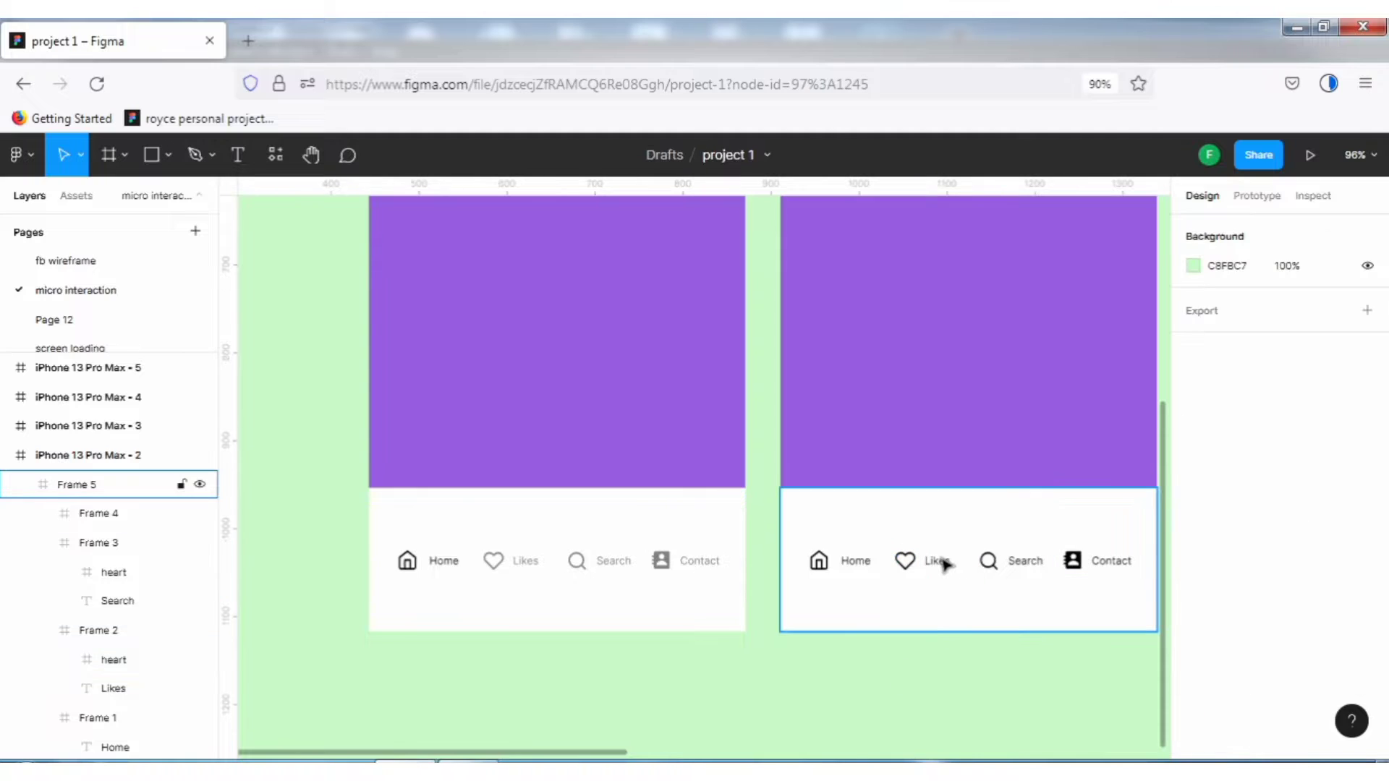
{"action": "double_click", "coordinate": [944, 564]}
{"action": "scroll", "coordinate": [1244, 638], "scroll_direction": "down", "scroll_amount": 3}
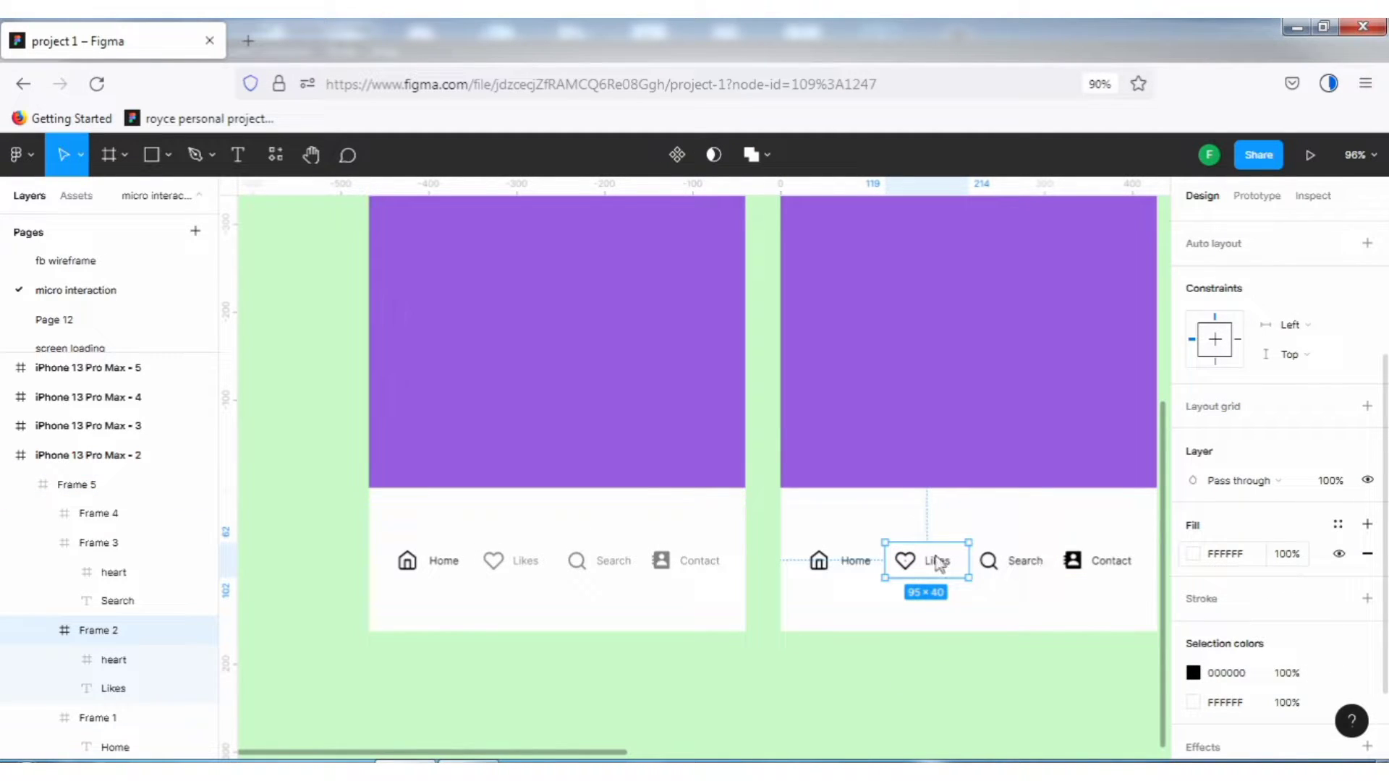
{"action": "left_click", "coordinate": [978, 557]}
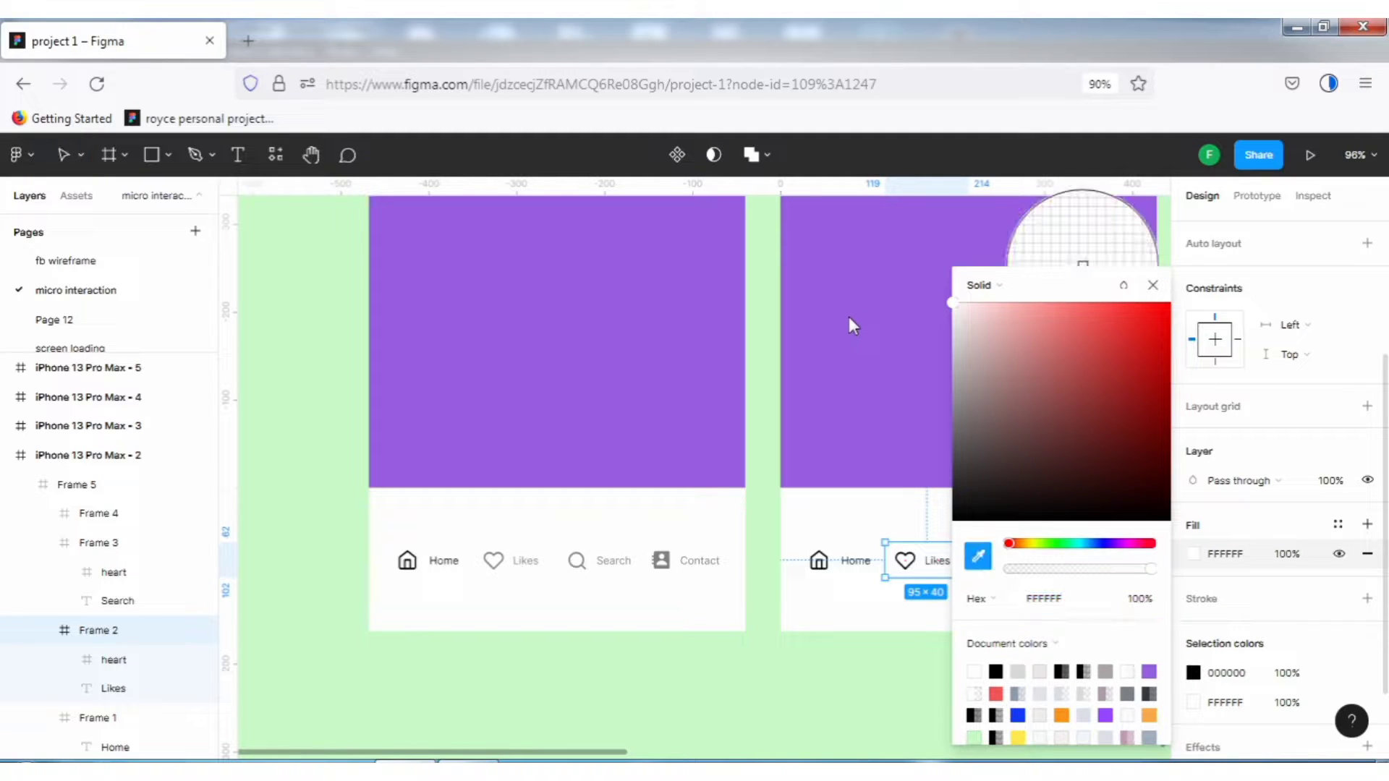
{"action": "left_click", "coordinate": [843, 281]}
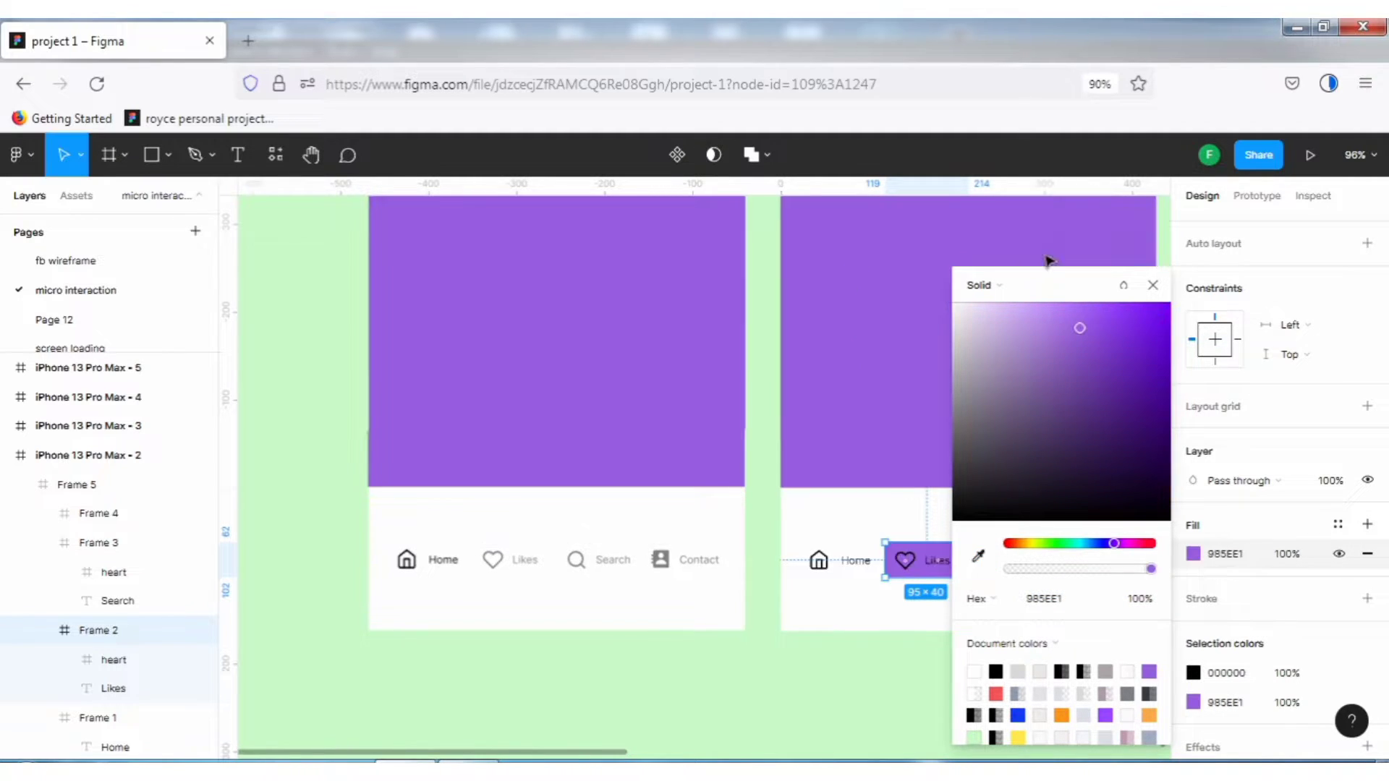
{"action": "left_click", "coordinate": [1154, 285]}
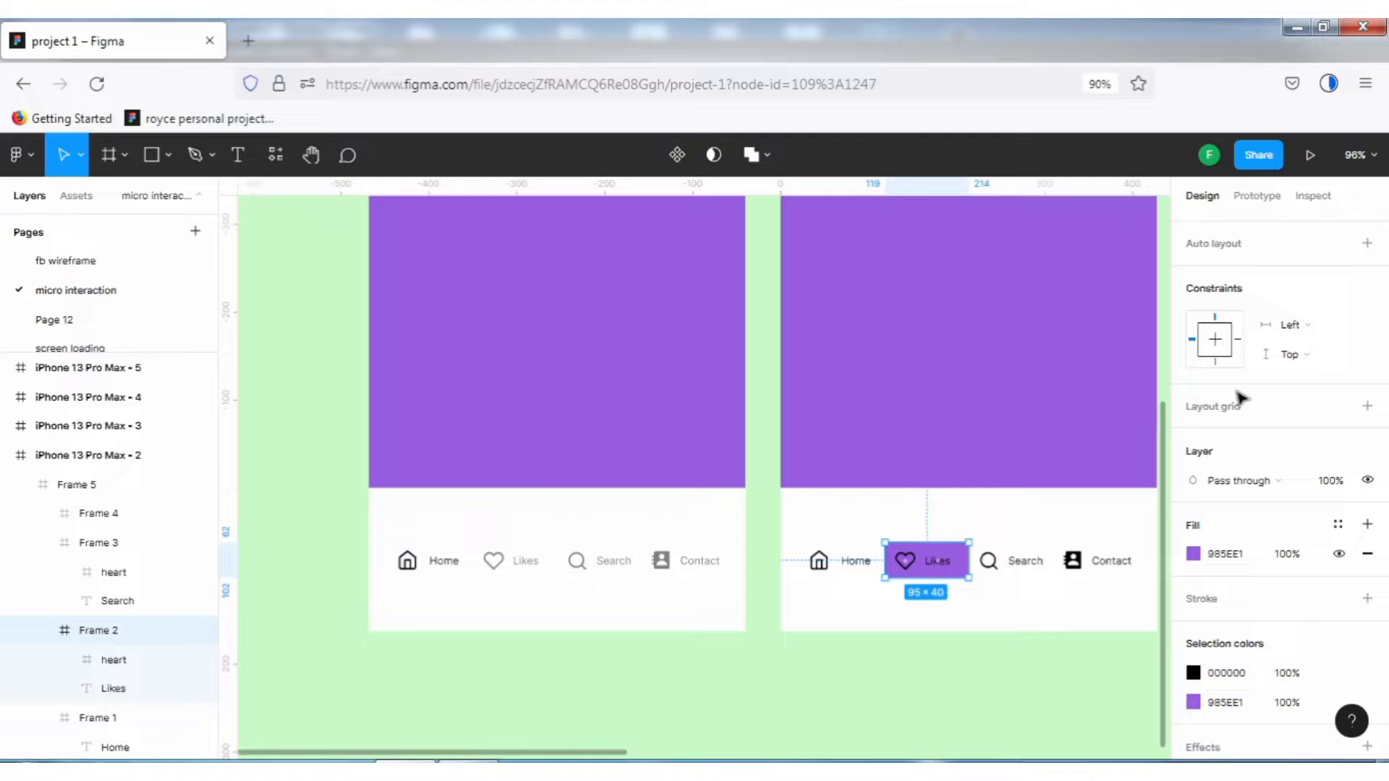
Set the fill opacity of the second screen's Likes item to 40%
{"action": "left_click", "coordinate": [1295, 560]}
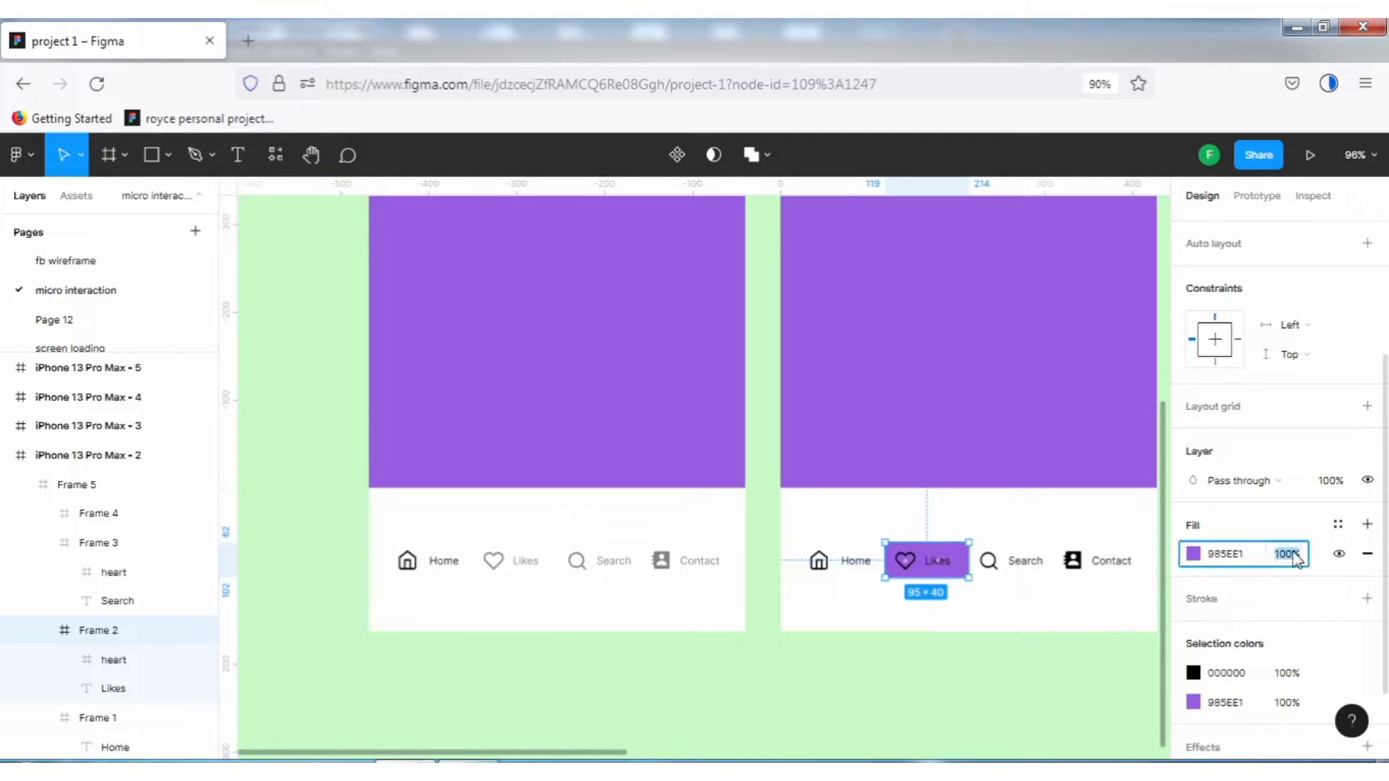
{"action": "type", "text": "40"}
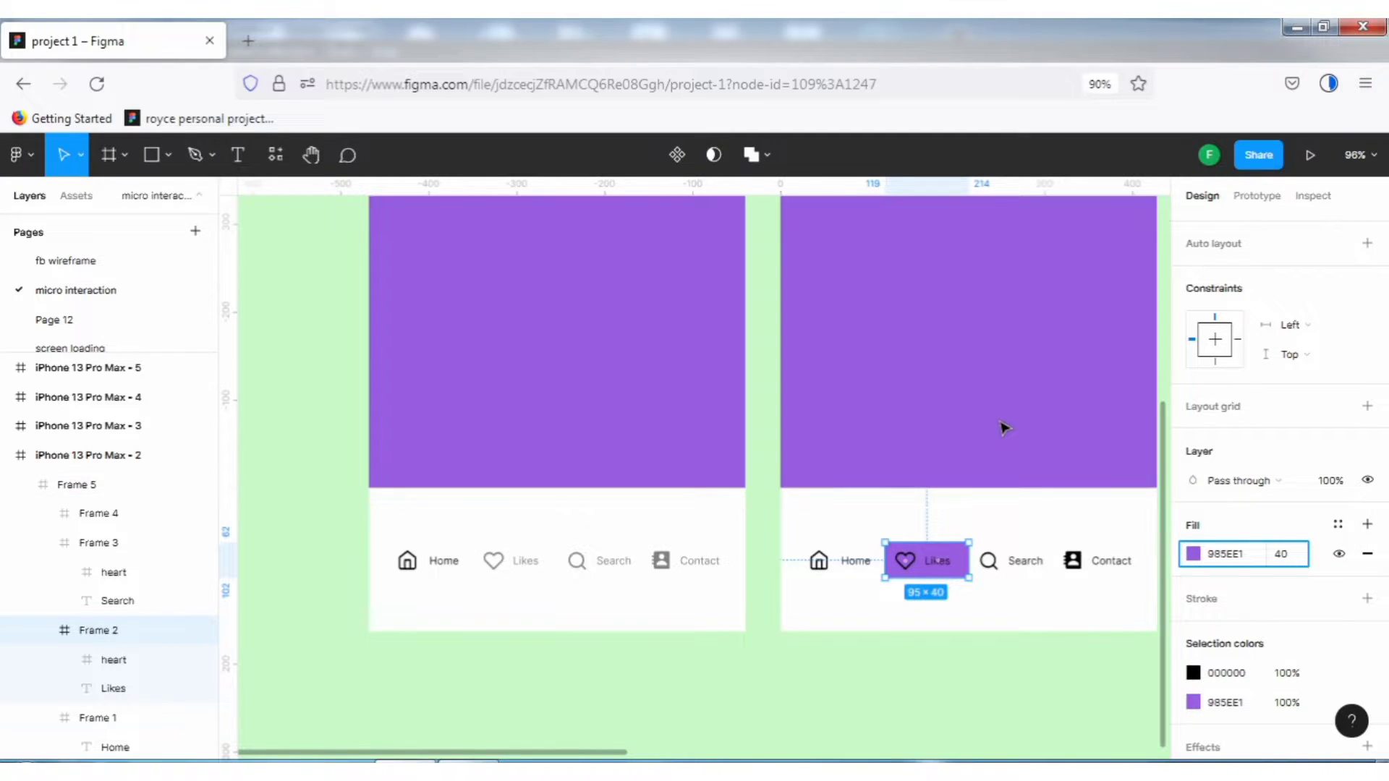
{"action": "key", "text": "Escape"}
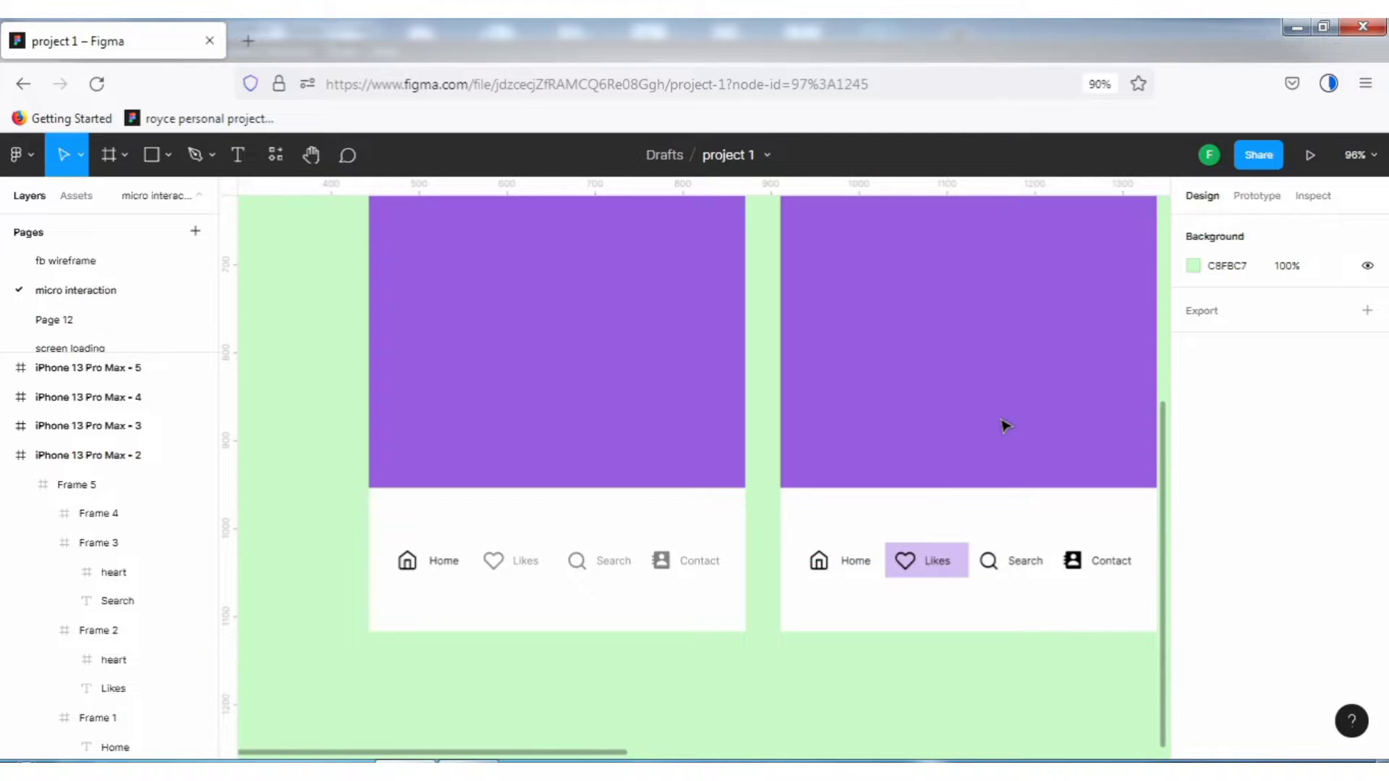
Round the corners of the second screen's Likes item into a full pill shape
{"action": "left_click", "coordinate": [960, 561]}
{"action": "left_click", "coordinate": [960, 562]}
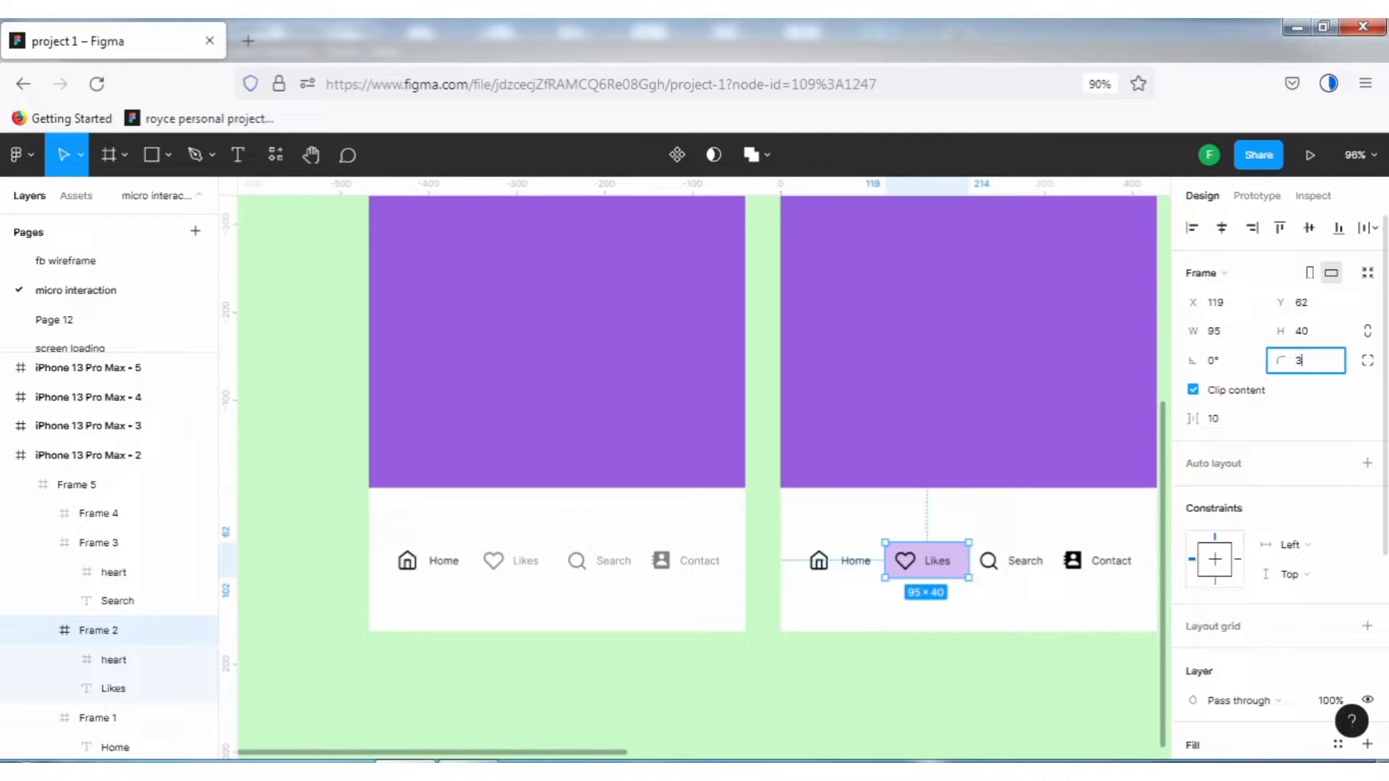
{"action": "type", "text": "20"}
{"action": "key", "text": "Return"}
{"action": "key", "text": "Escape"}
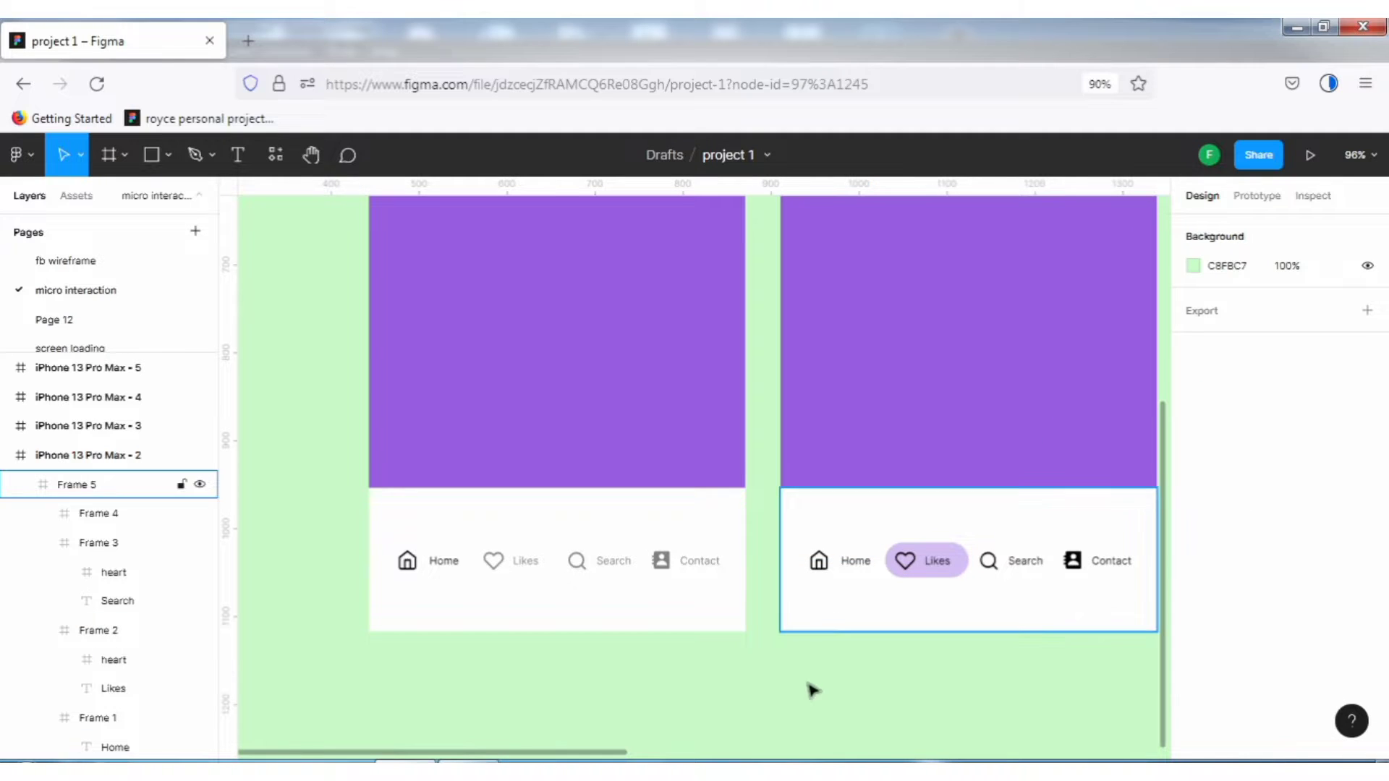
Lower the layer opacity of the Home, Search and Contact items in the second phone screen to match the first screen's faded items
{"action": "key", "text": "h"}
{"action": "left_click_drag", "start_coordinate": [890, 431], "coordinate": [608, 411]}
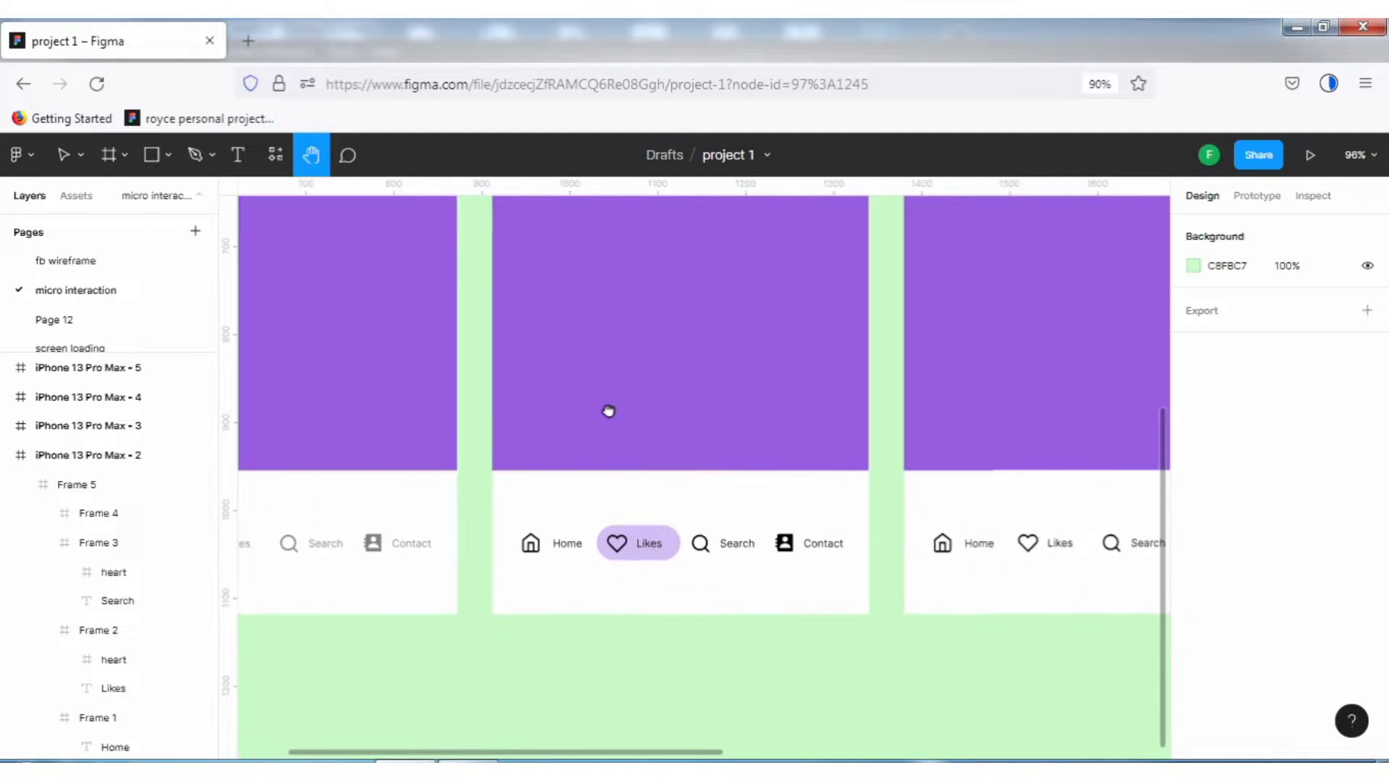
{"action": "key", "text": "v"}
{"action": "double_click", "coordinate": [551, 552]}
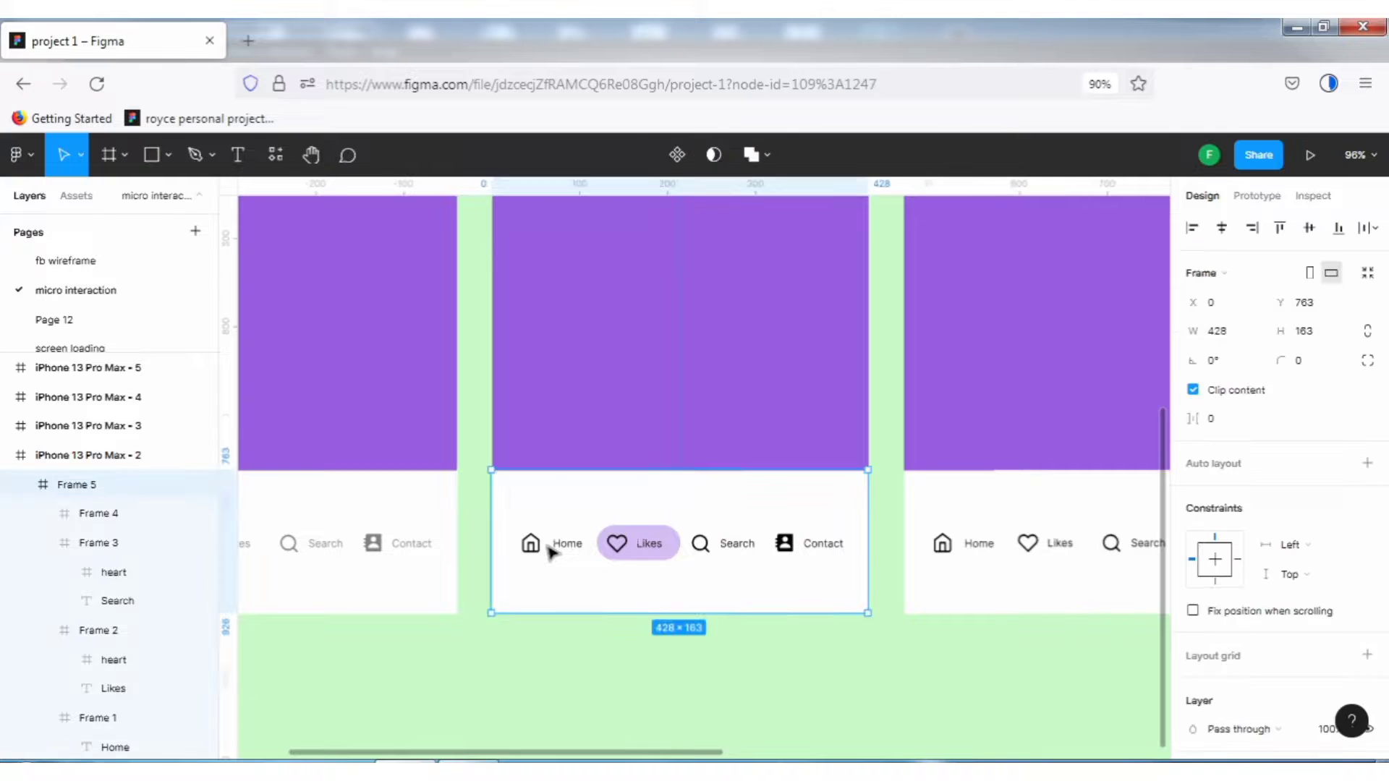
{"action": "left_click", "coordinate": [701, 544], "text": "shift"}
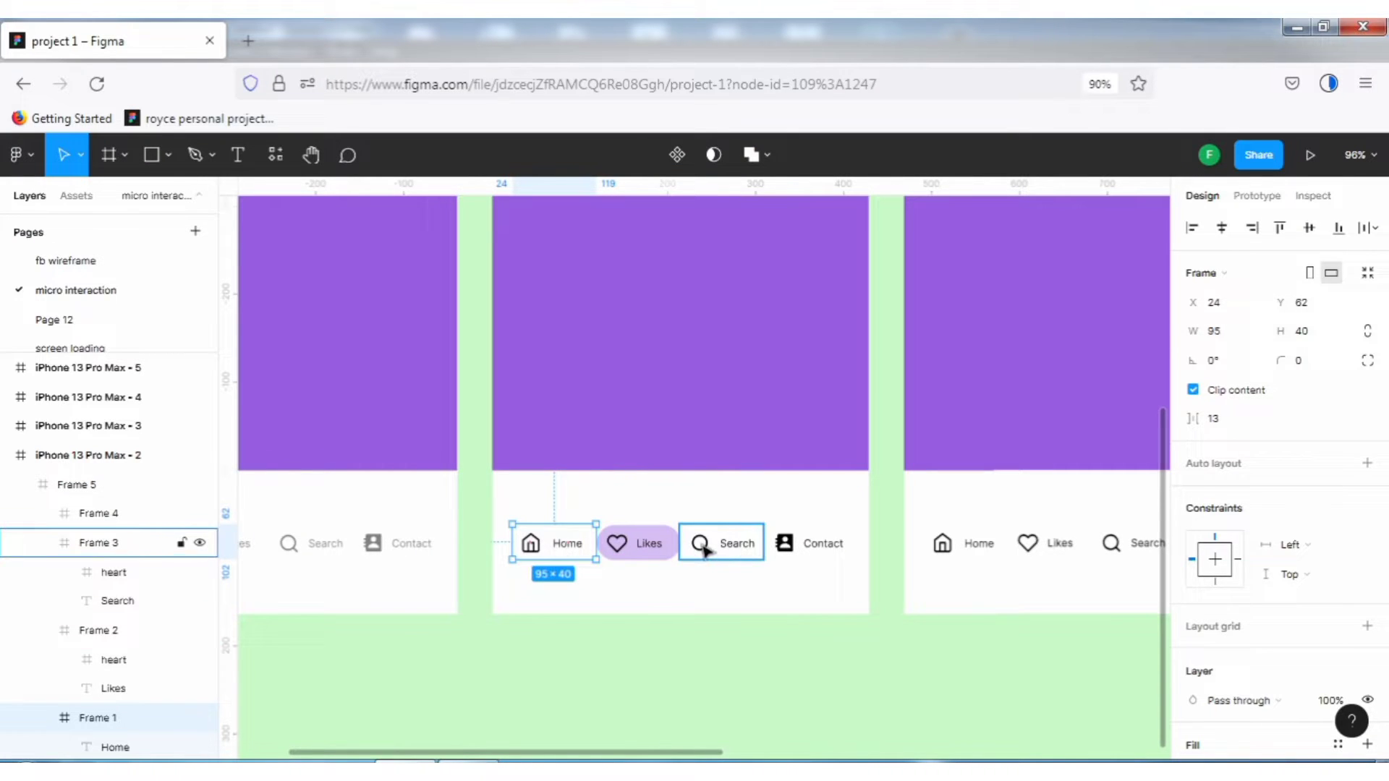
{"action": "left_click", "coordinate": [788, 544], "text": "shift"}
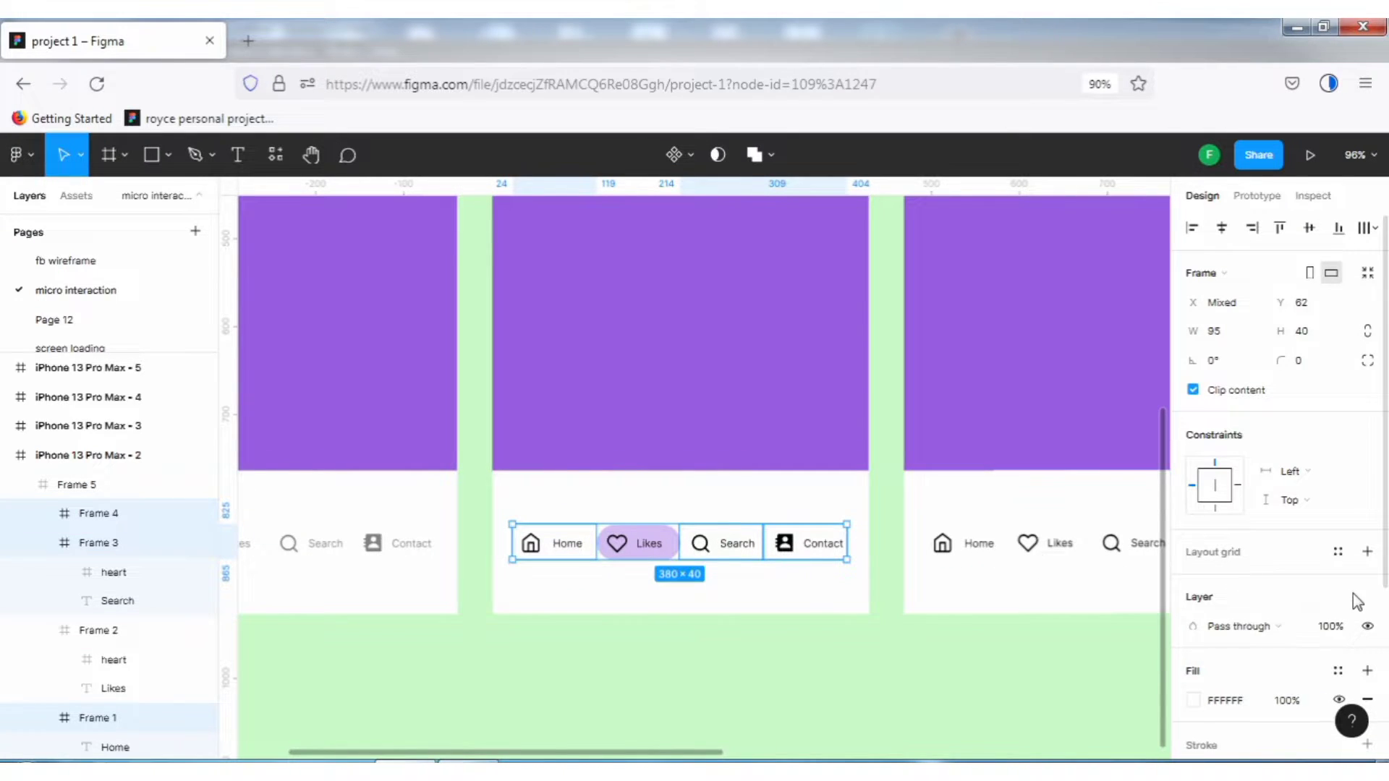
{"action": "scroll", "coordinate": [1324, 557], "scroll_direction": "down", "scroll_amount": 2}
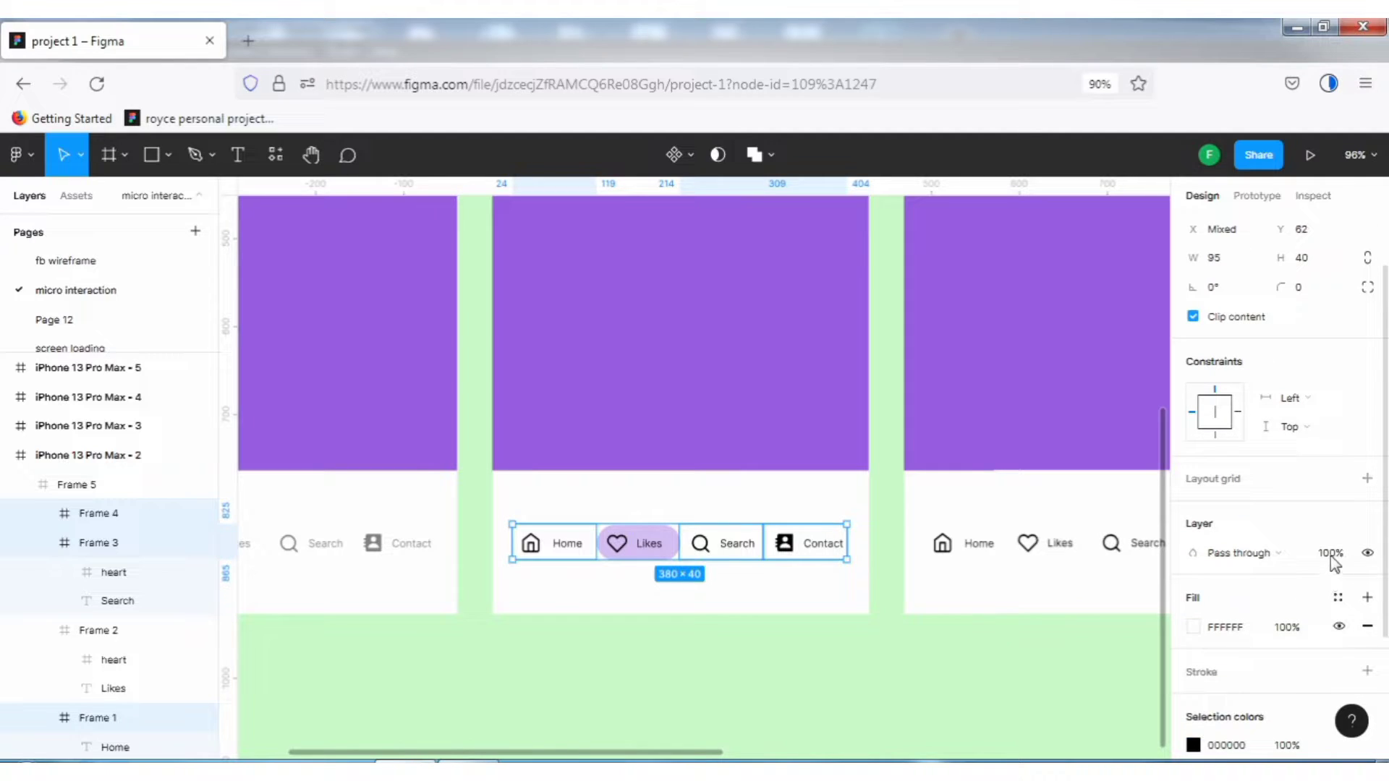
{"action": "left_click", "coordinate": [785, 447]}
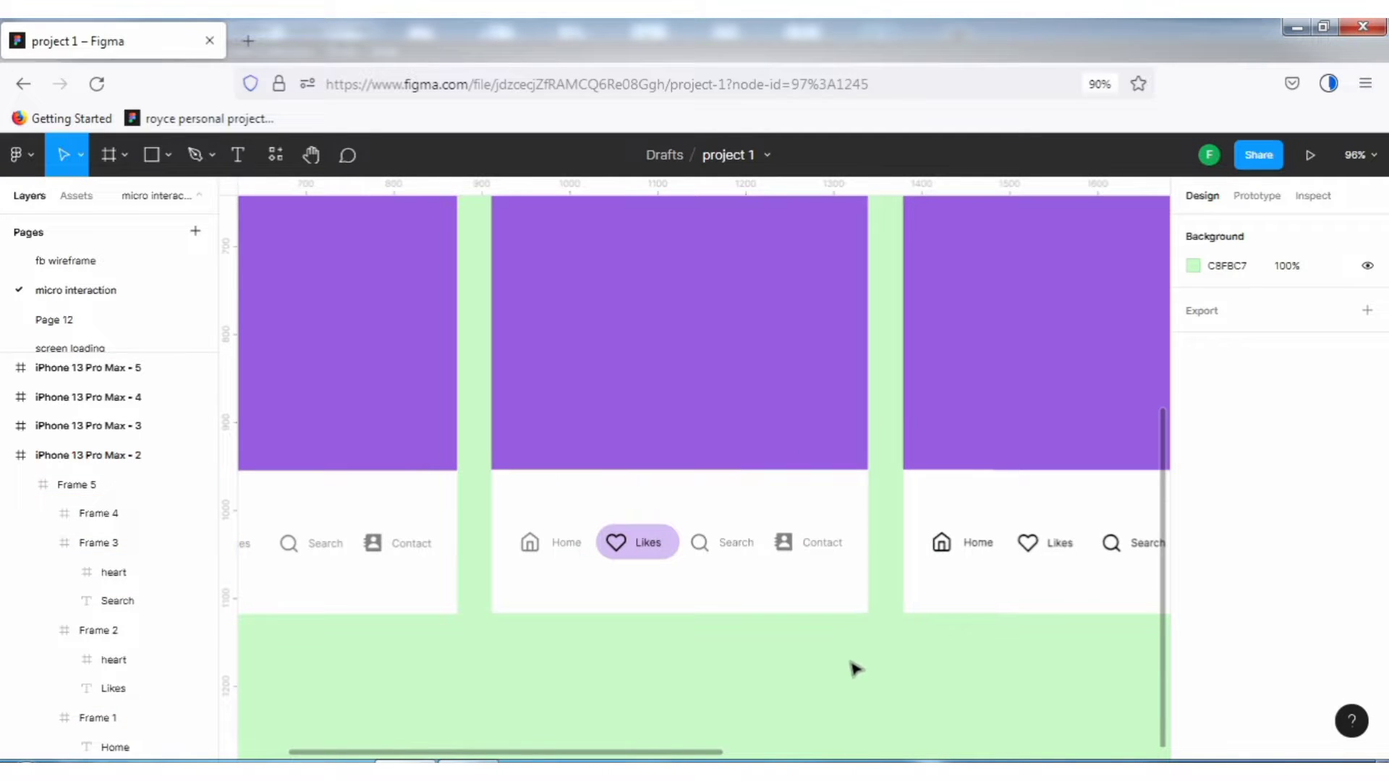
Fill the Search item in the third phone screen with the light purple D6BFF3 sampled from the Likes pill
{"action": "key", "text": "h"}
{"action": "left_click_drag", "start_coordinate": [815, 446], "coordinate": [499, 434]}
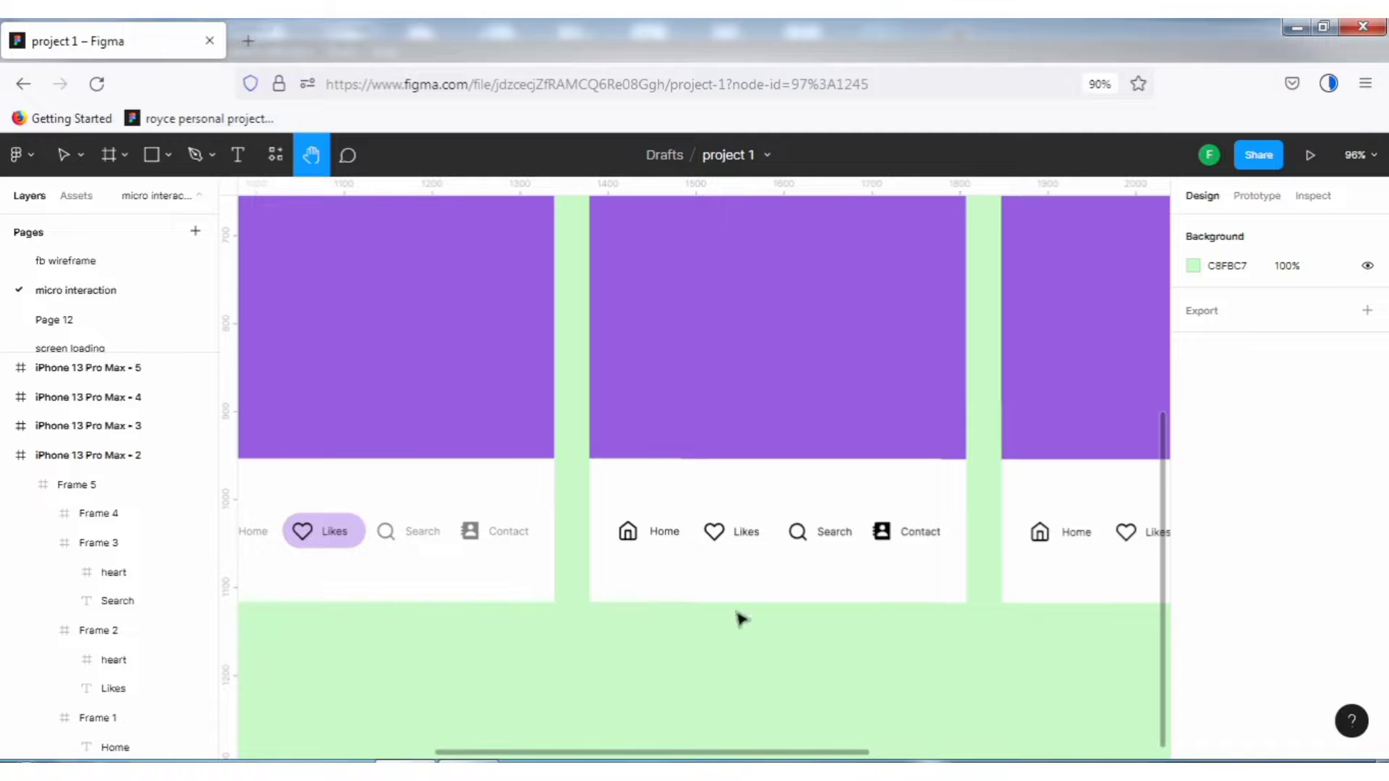
{"action": "key", "text": "v"}
{"action": "double_click", "coordinate": [818, 537]}
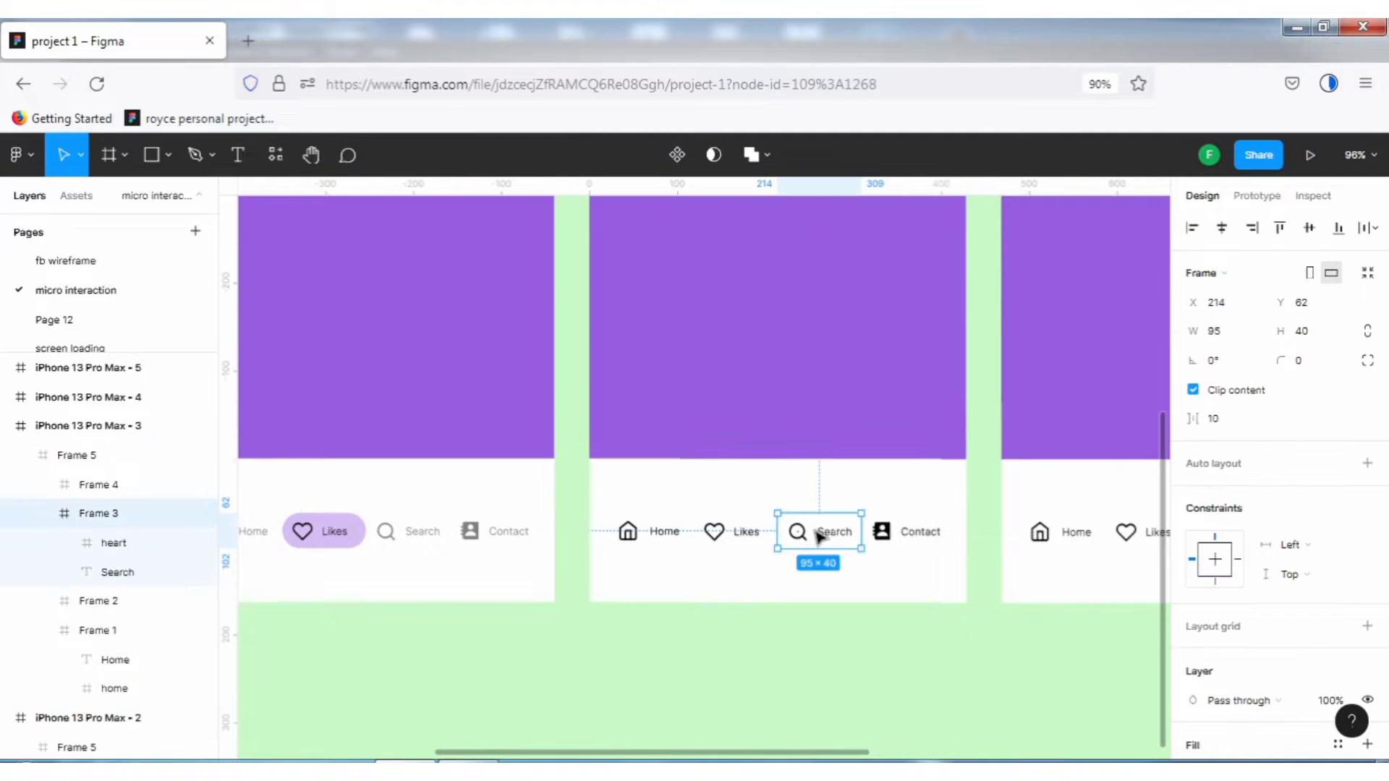
{"action": "scroll", "coordinate": [1195, 593], "scroll_direction": "down", "scroll_amount": 2}
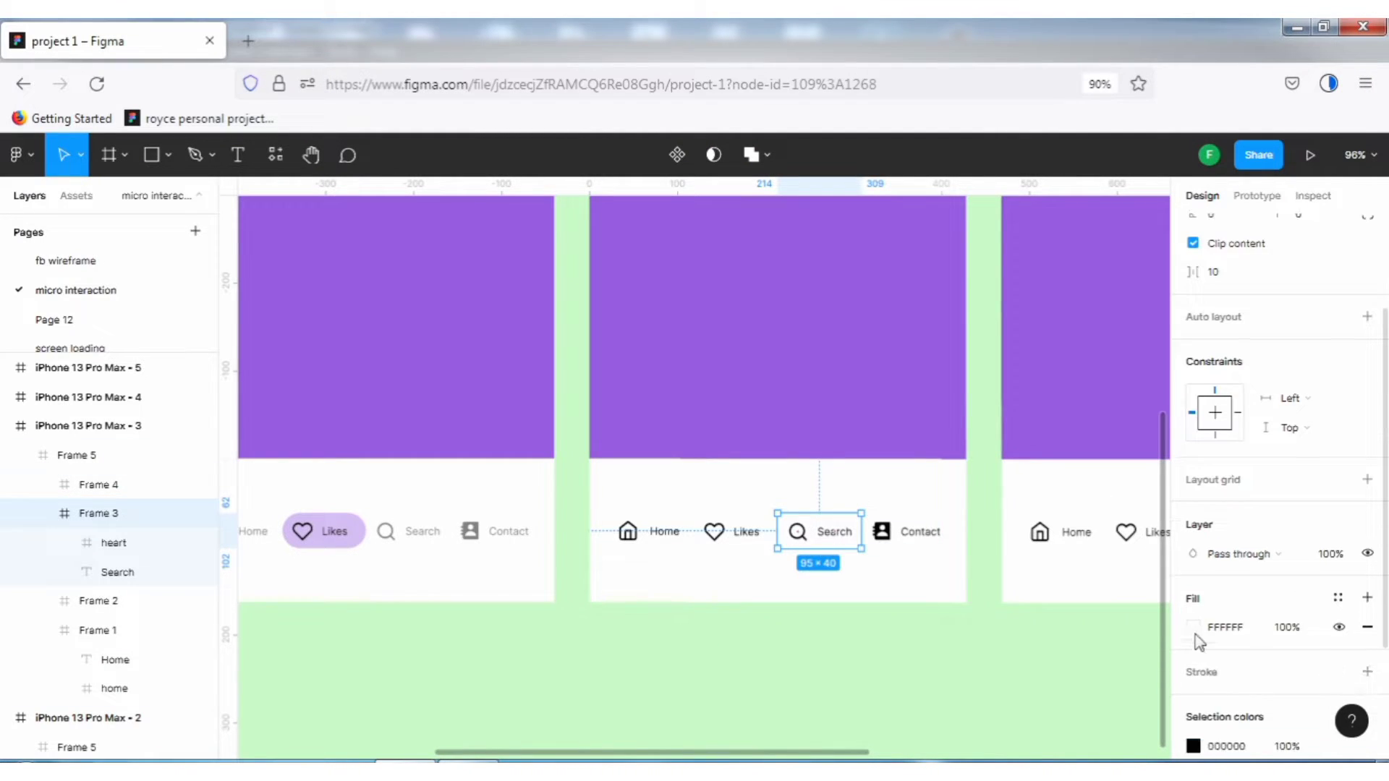
{"action": "left_click", "coordinate": [1192, 631]}
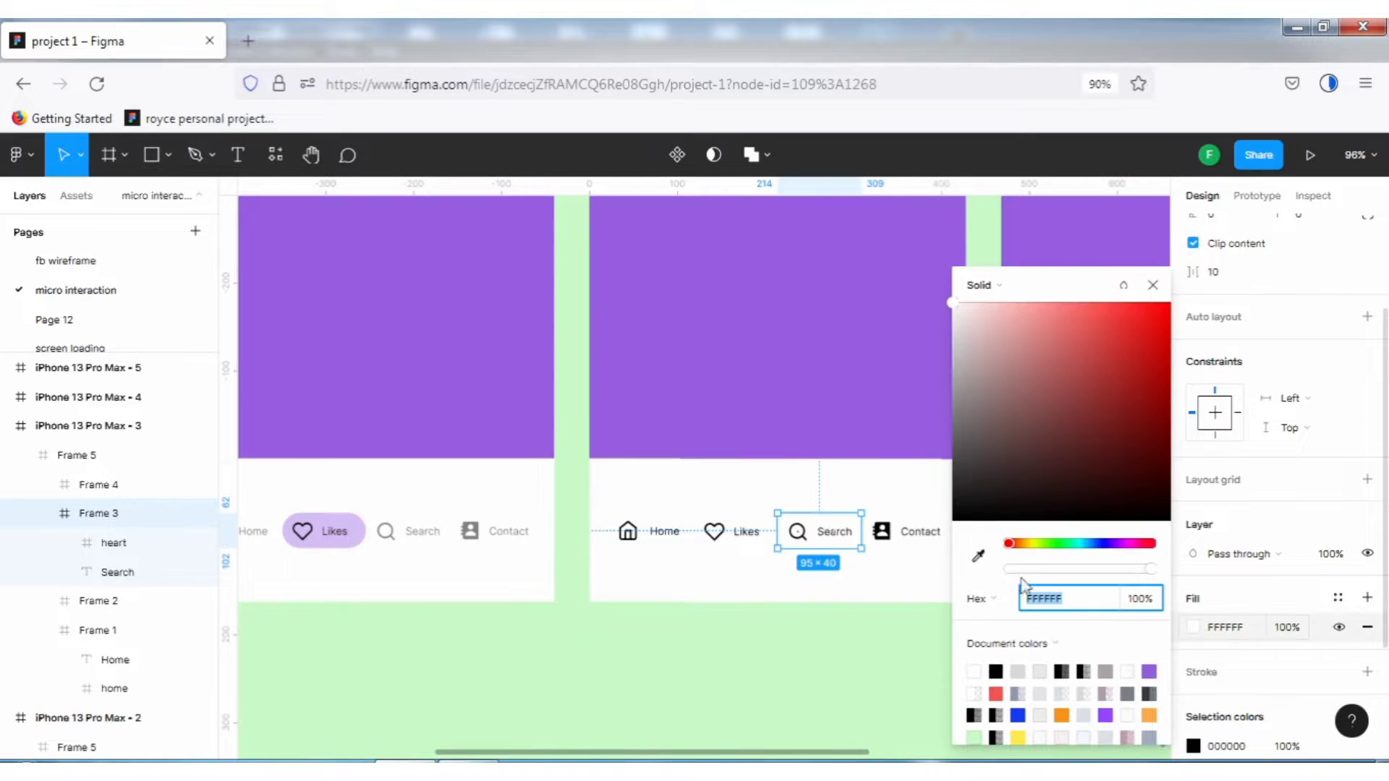
{"action": "key", "text": "i"}
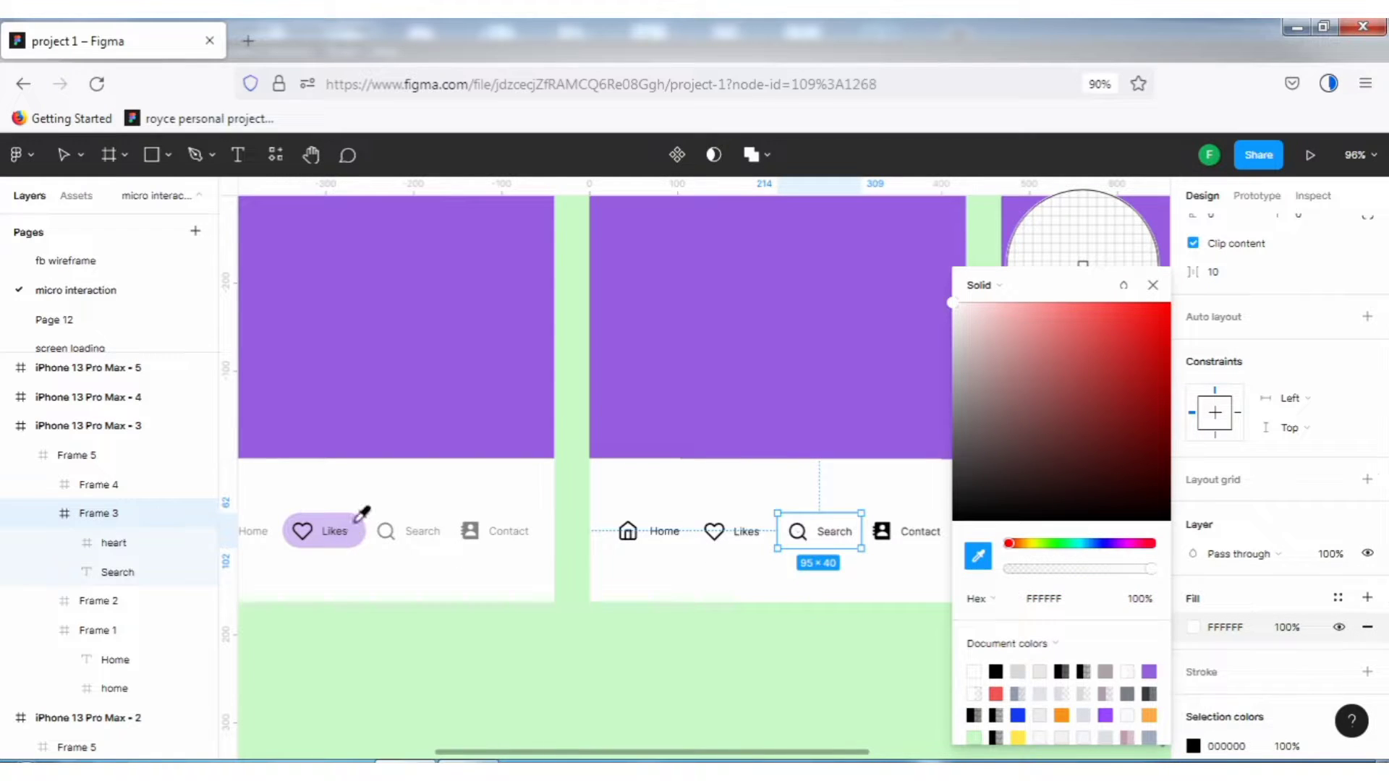
{"action": "left_click", "coordinate": [1083, 265]}
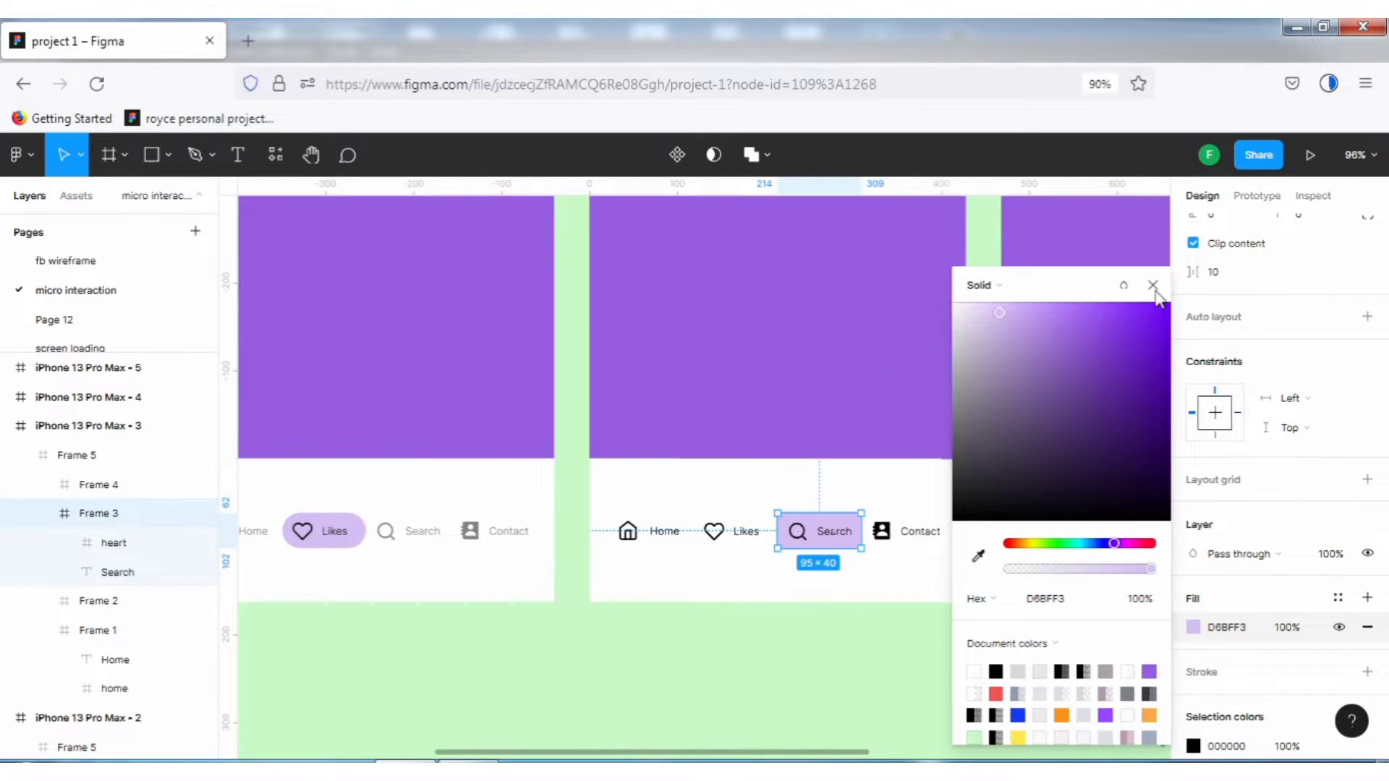
{"action": "key", "text": "Escape"}
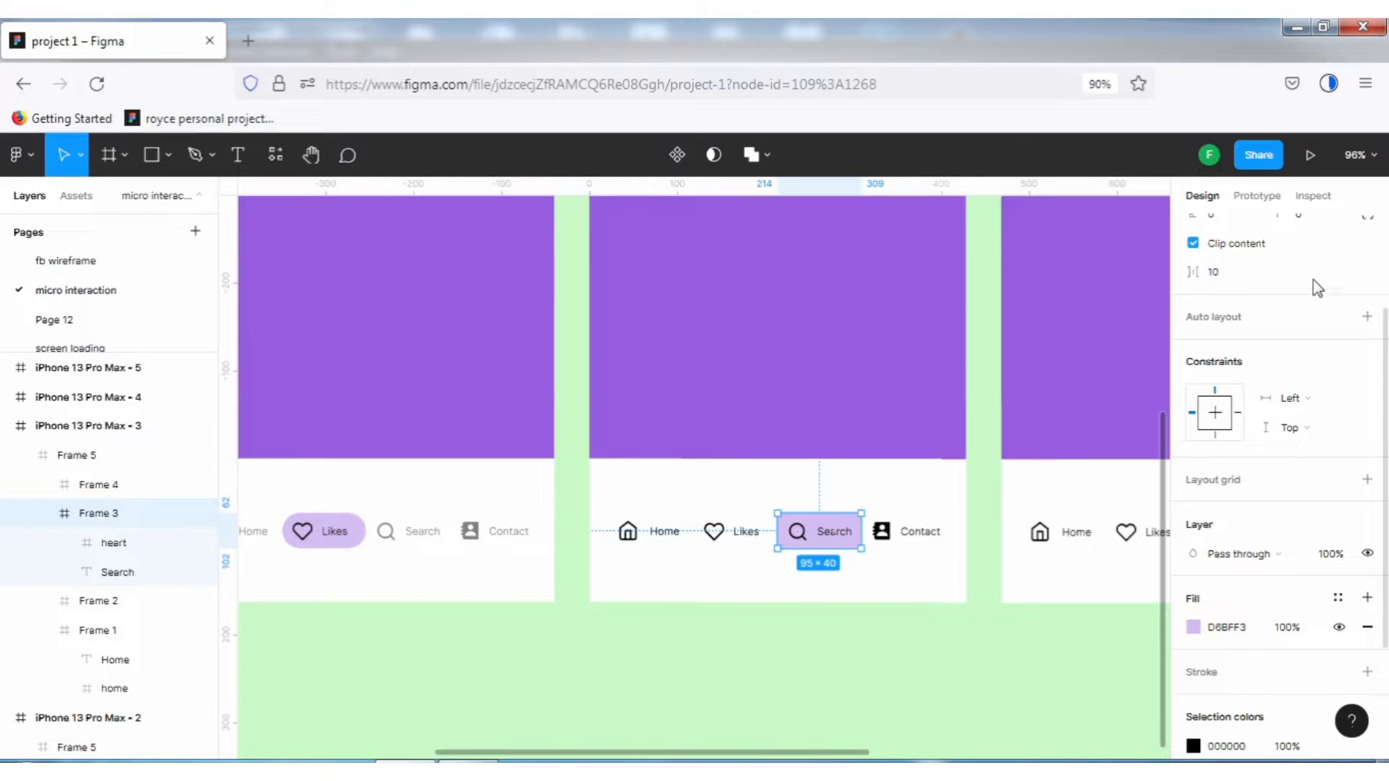
Set the corner radius of the third screen's Search item to 30
{"action": "scroll", "coordinate": [1313, 289], "scroll_direction": "up", "scroll_amount": 2}
{"action": "left_click", "coordinate": [1306, 362]}
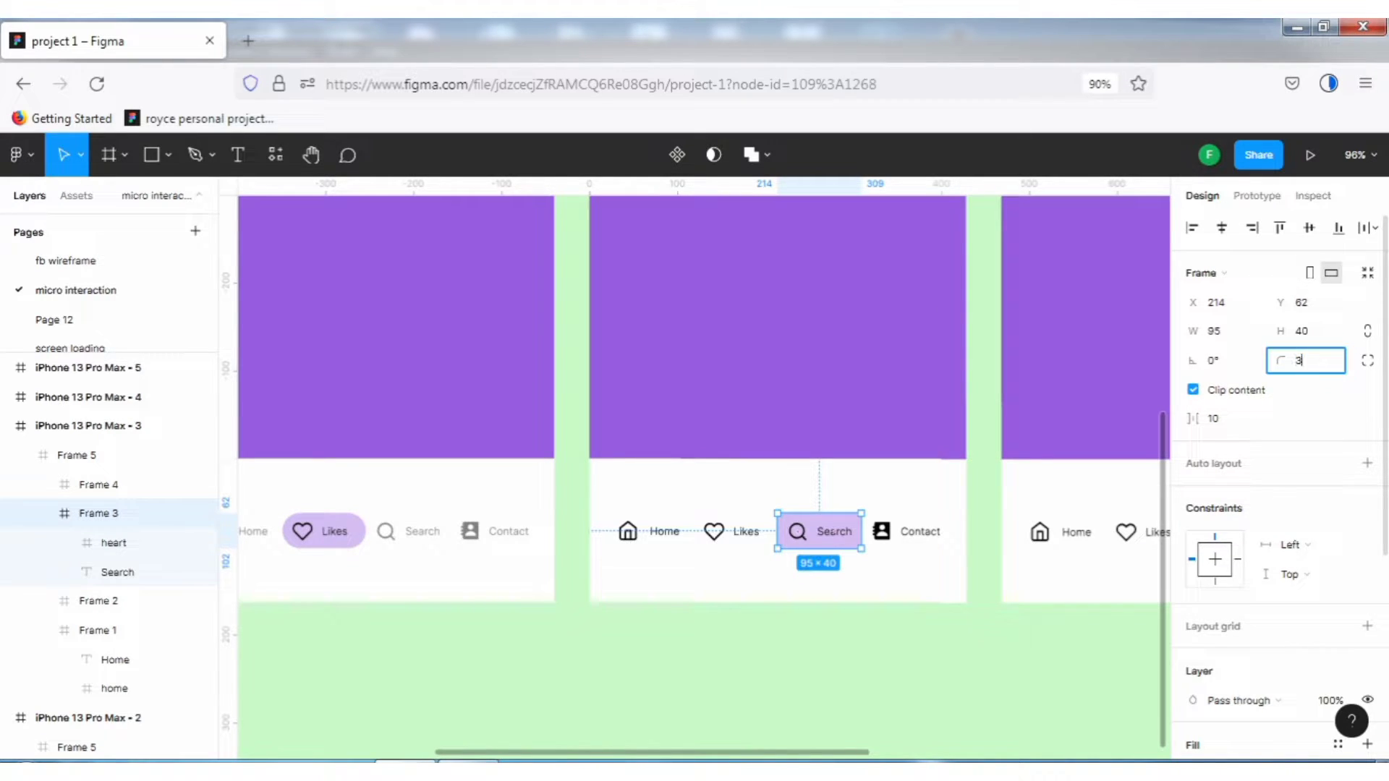
{"action": "type", "text": "30"}
{"action": "key", "text": "Return"}
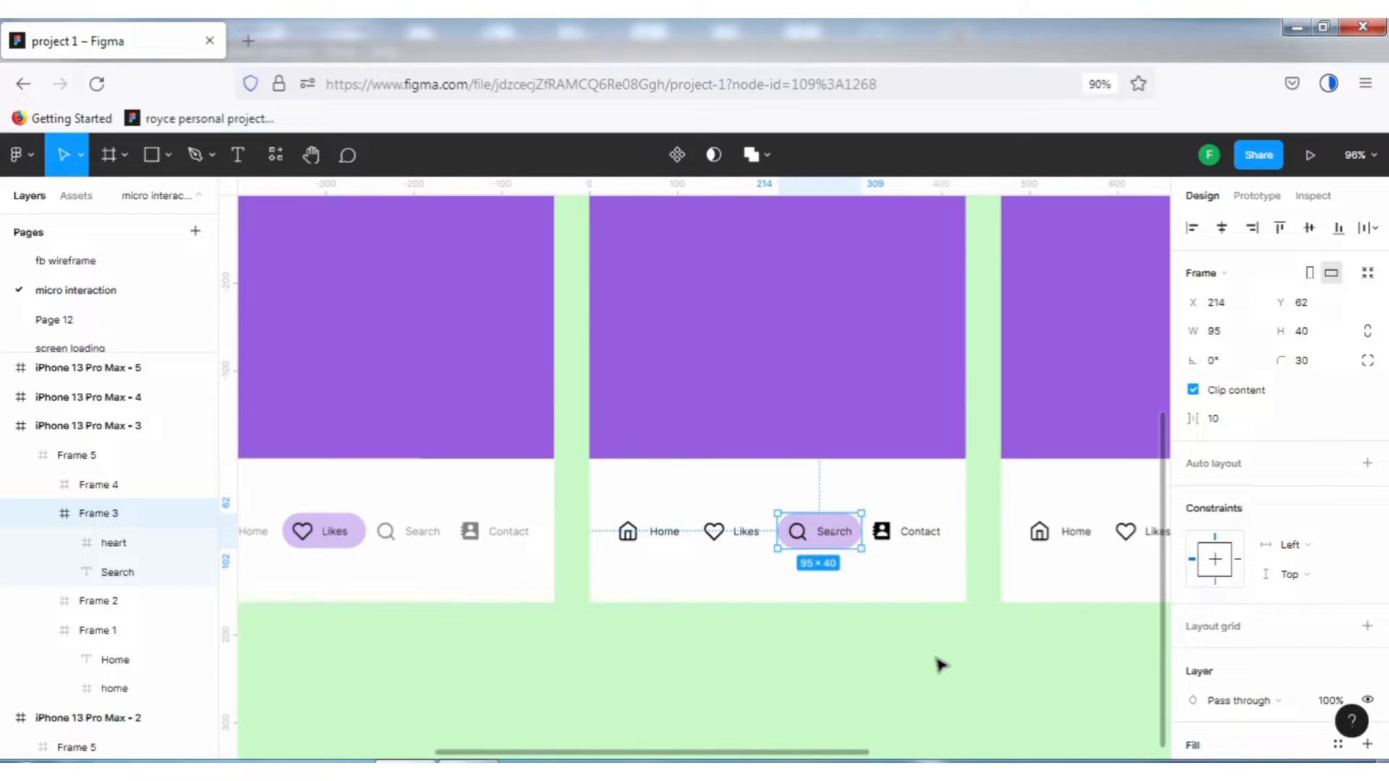
{"action": "left_click", "coordinate": [893, 648]}
Review the navigation bar states across the first four phone screens
{"action": "key", "text": "h"}
{"action": "left_click_drag", "start_coordinate": [998, 481], "coordinate": [598, 475]}
{"action": "left_click_drag", "start_coordinate": [599, 476], "coordinate": [871, 445]}
{"action": "left_click_drag", "start_coordinate": [362, 440], "coordinate": [844, 441]}
{"action": "left_click_drag", "start_coordinate": [400, 479], "coordinate": [618, 468]}
{"action": "scroll", "coordinate": [617, 466], "scroll_direction": "right", "scroll_amount": 2}
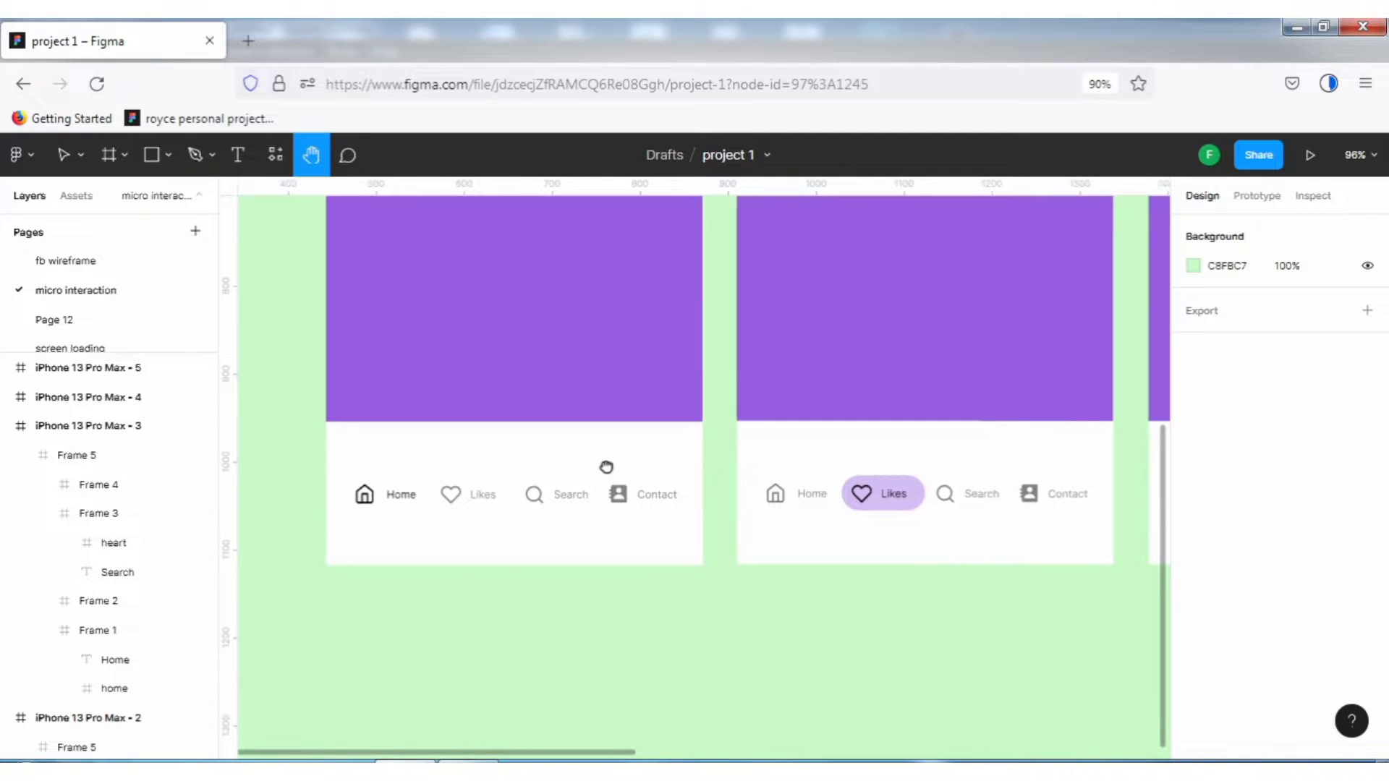
{"action": "scroll", "coordinate": [803, 488], "scroll_direction": "right", "scroll_amount": 2}
{"action": "scroll", "coordinate": [573, 490], "scroll_direction": "right", "scroll_amount": 6}
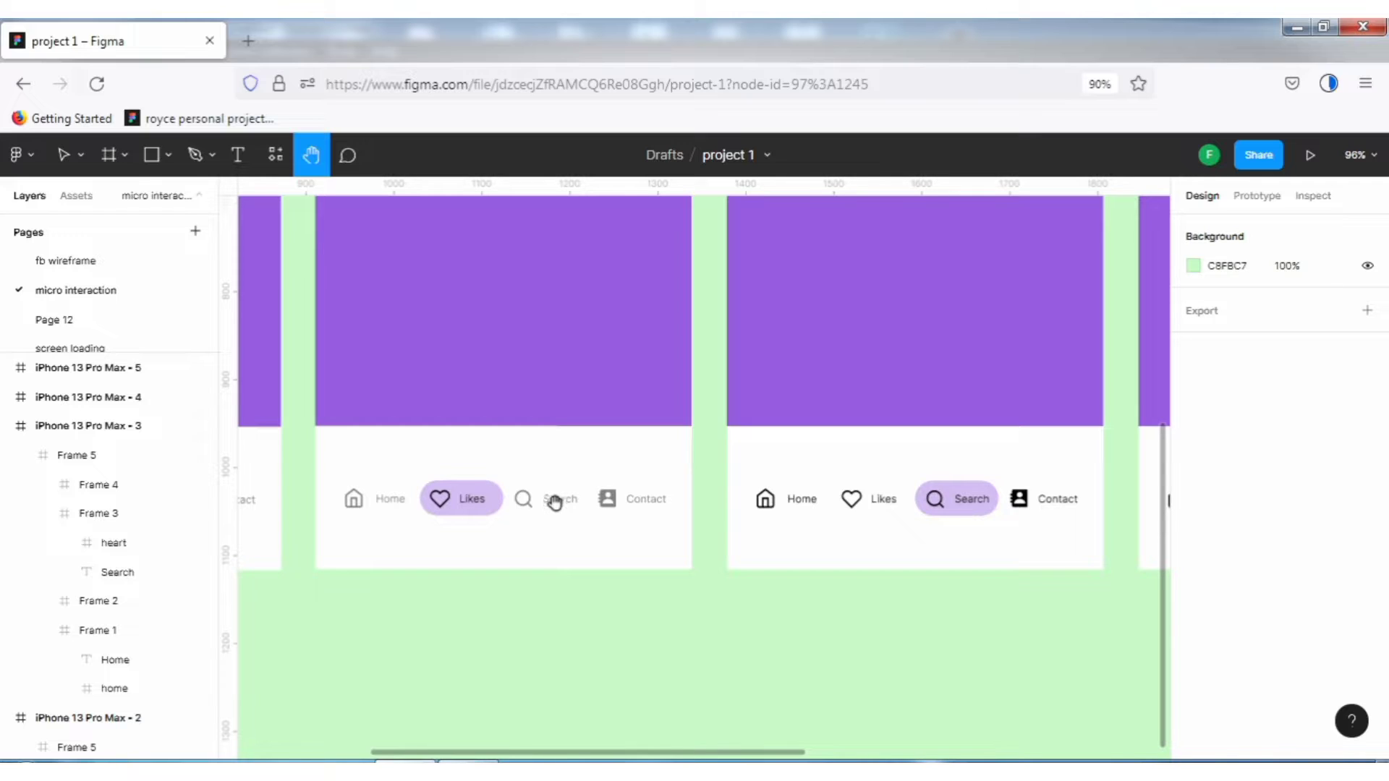
{"action": "scroll", "coordinate": [512, 481], "scroll_direction": "right", "scroll_amount": 9}
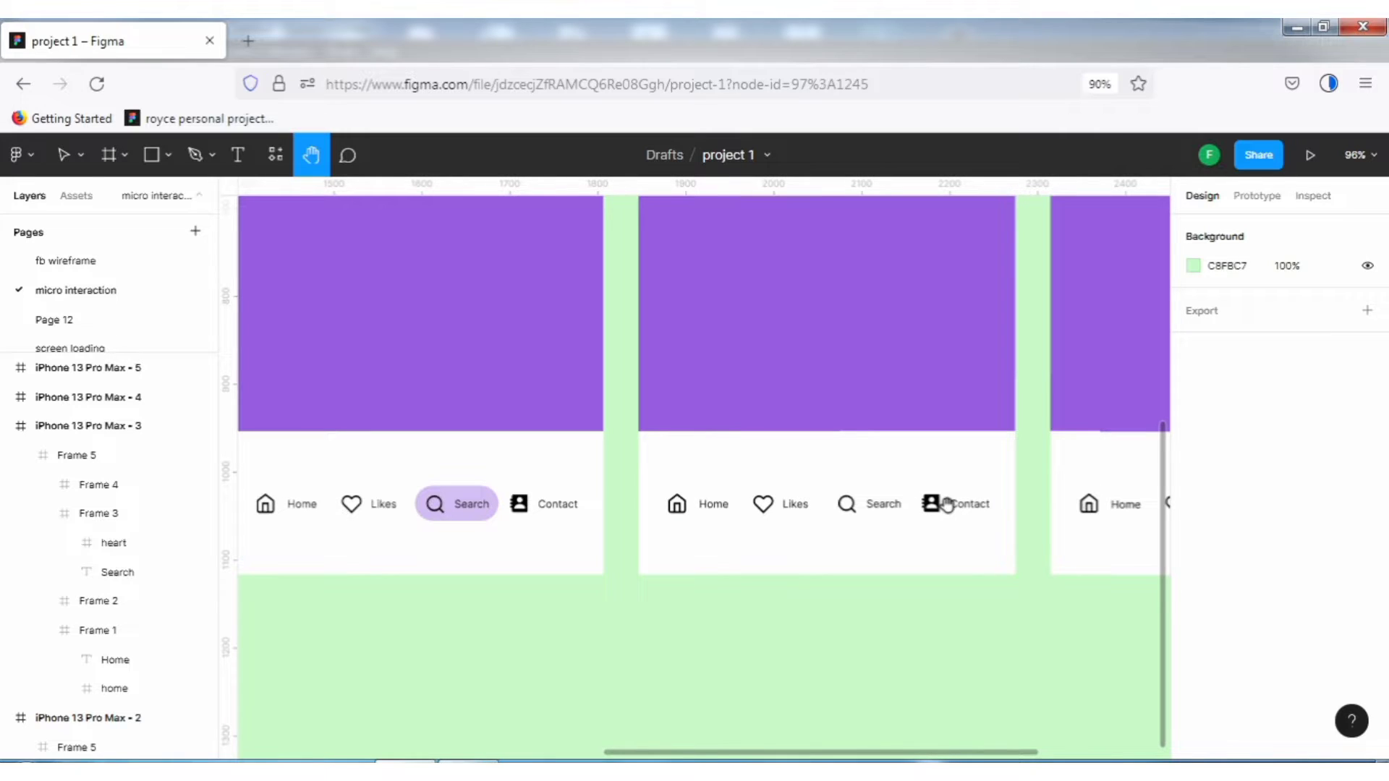
Fill the Contact item in the fourth phone screen with the light purple D6BFF3 sampled from the third screen's Search pill
{"action": "key", "text": "v"}
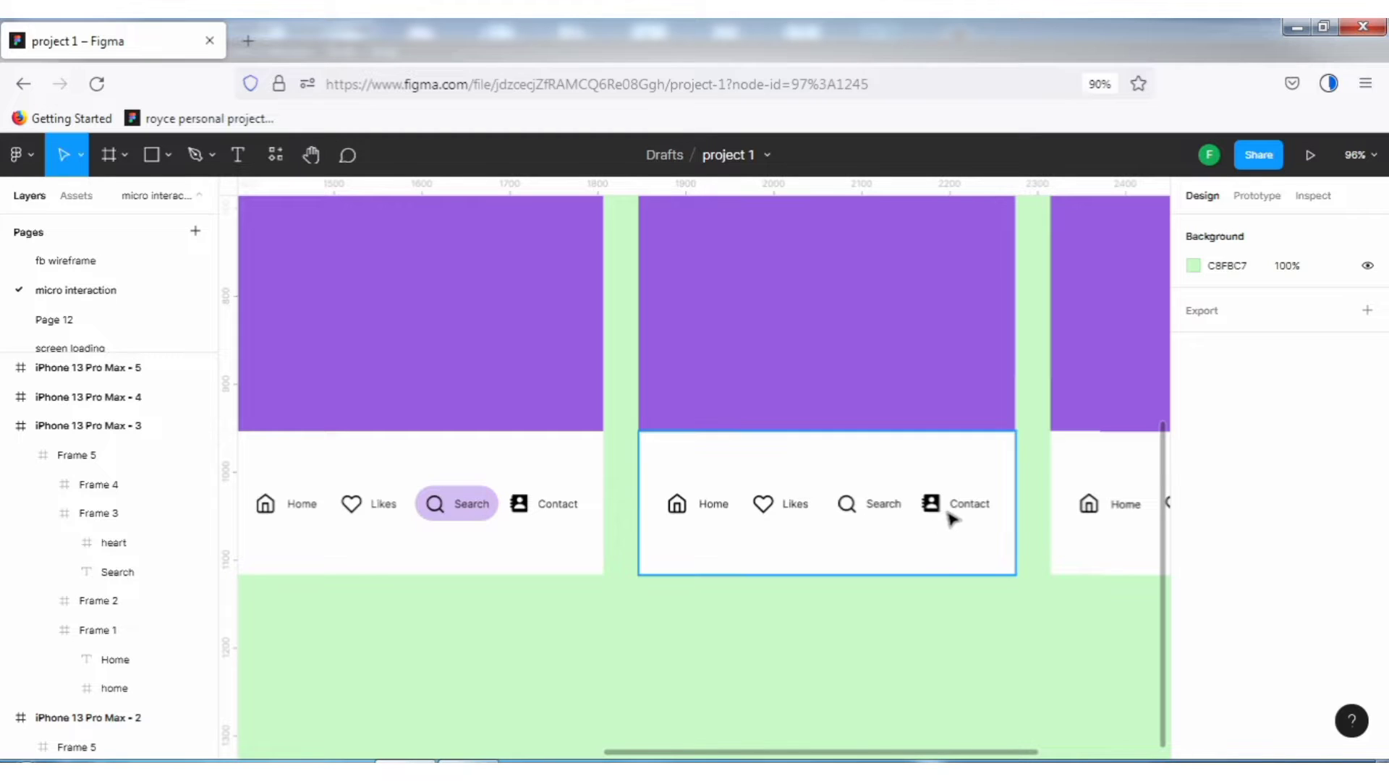
{"action": "left_click", "coordinate": [955, 508]}
{"action": "left_click", "coordinate": [955, 508]}
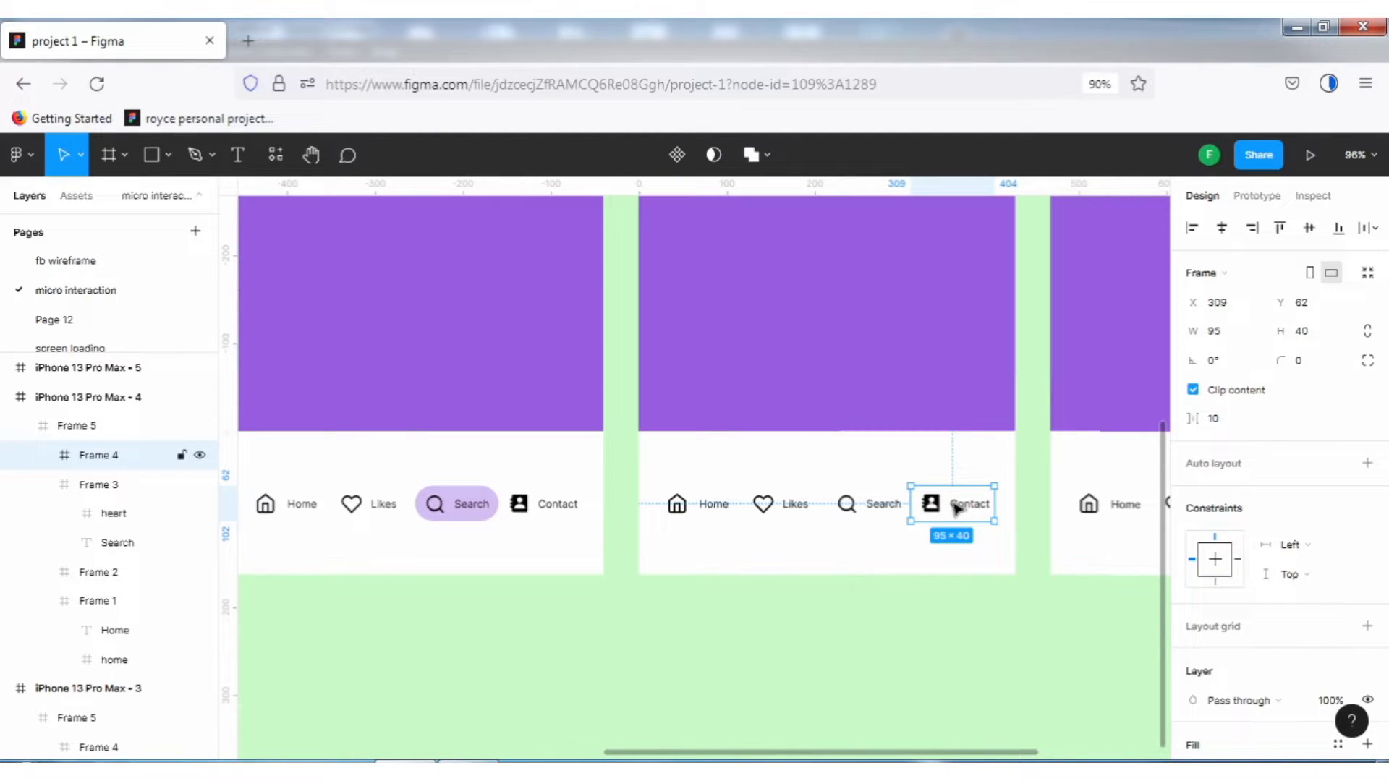
{"action": "scroll", "coordinate": [956, 509], "scroll_direction": "down", "scroll_amount": 4}
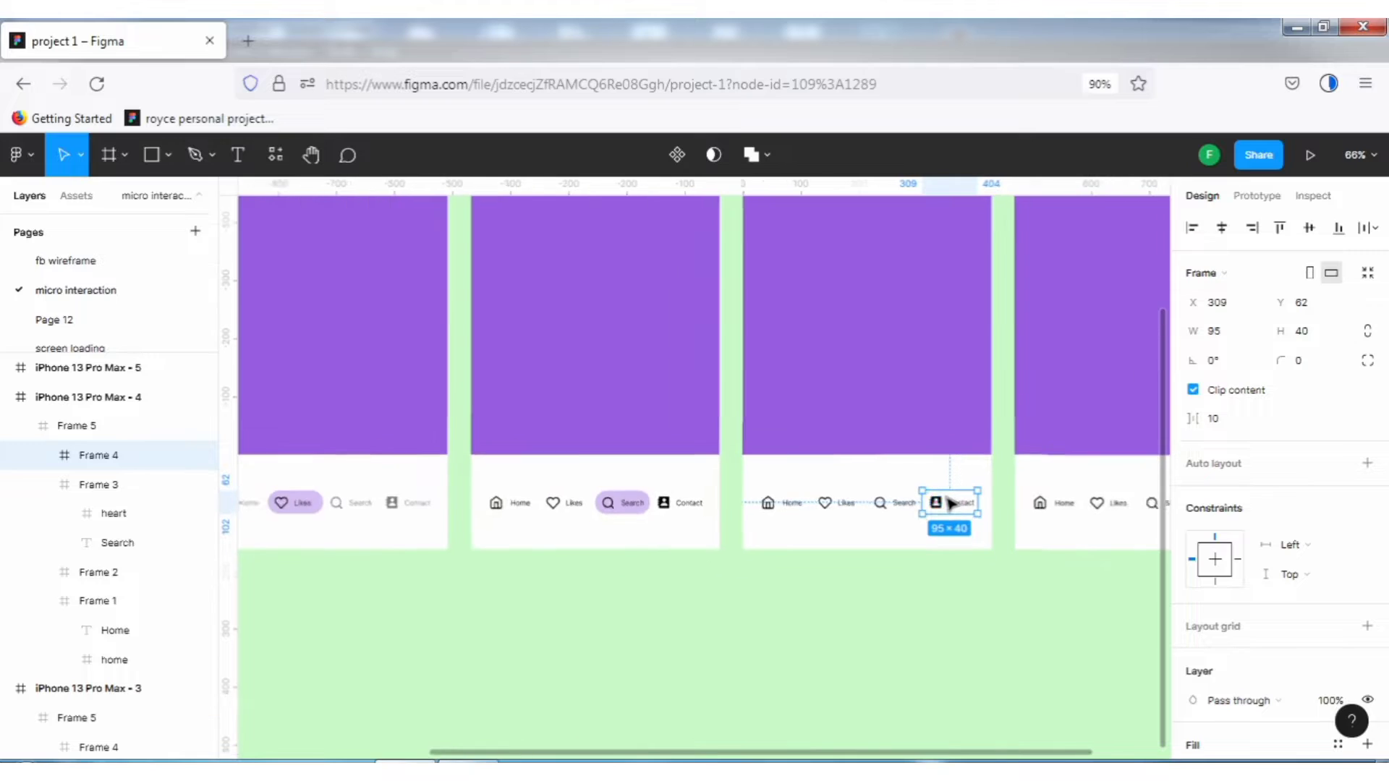
{"action": "scroll", "coordinate": [950, 504], "scroll_direction": "down", "scroll_amount": 2}
{"action": "scroll", "coordinate": [950, 504], "scroll_direction": "up", "scroll_amount": 4}
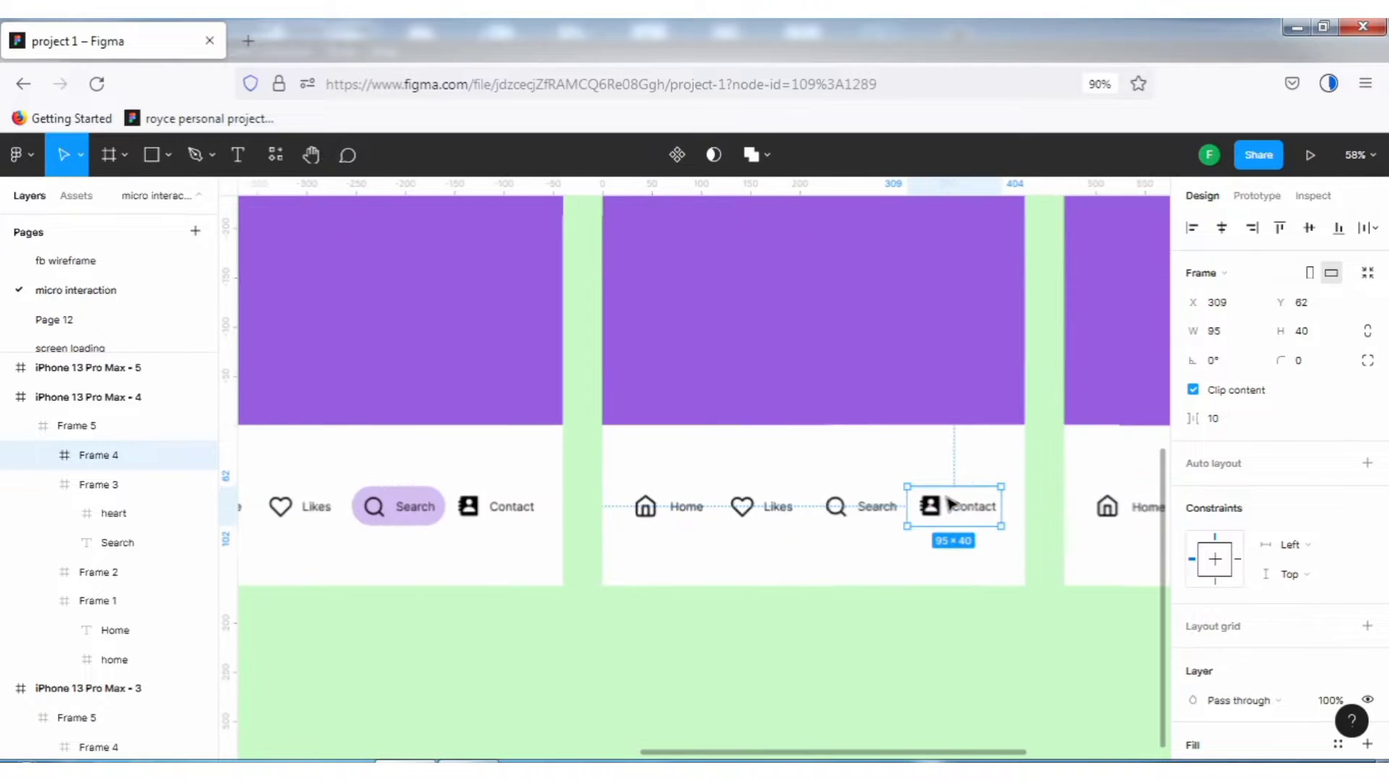
{"action": "scroll", "coordinate": [949, 505], "scroll_direction": "up", "scroll_amount": 5}
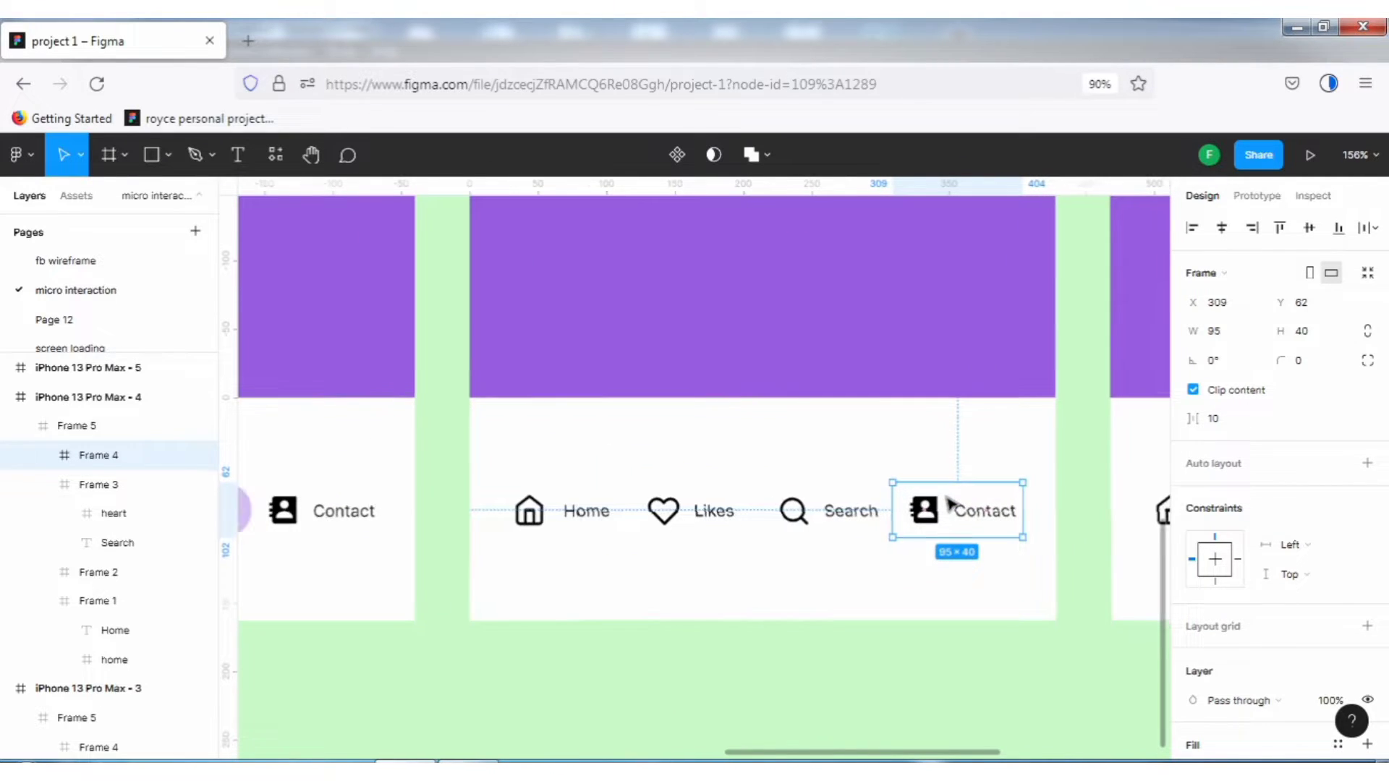
{"action": "scroll", "coordinate": [950, 504], "scroll_direction": "down", "scroll_amount": 1}
{"action": "scroll", "coordinate": [1230, 636], "scroll_direction": "down", "scroll_amount": 4}
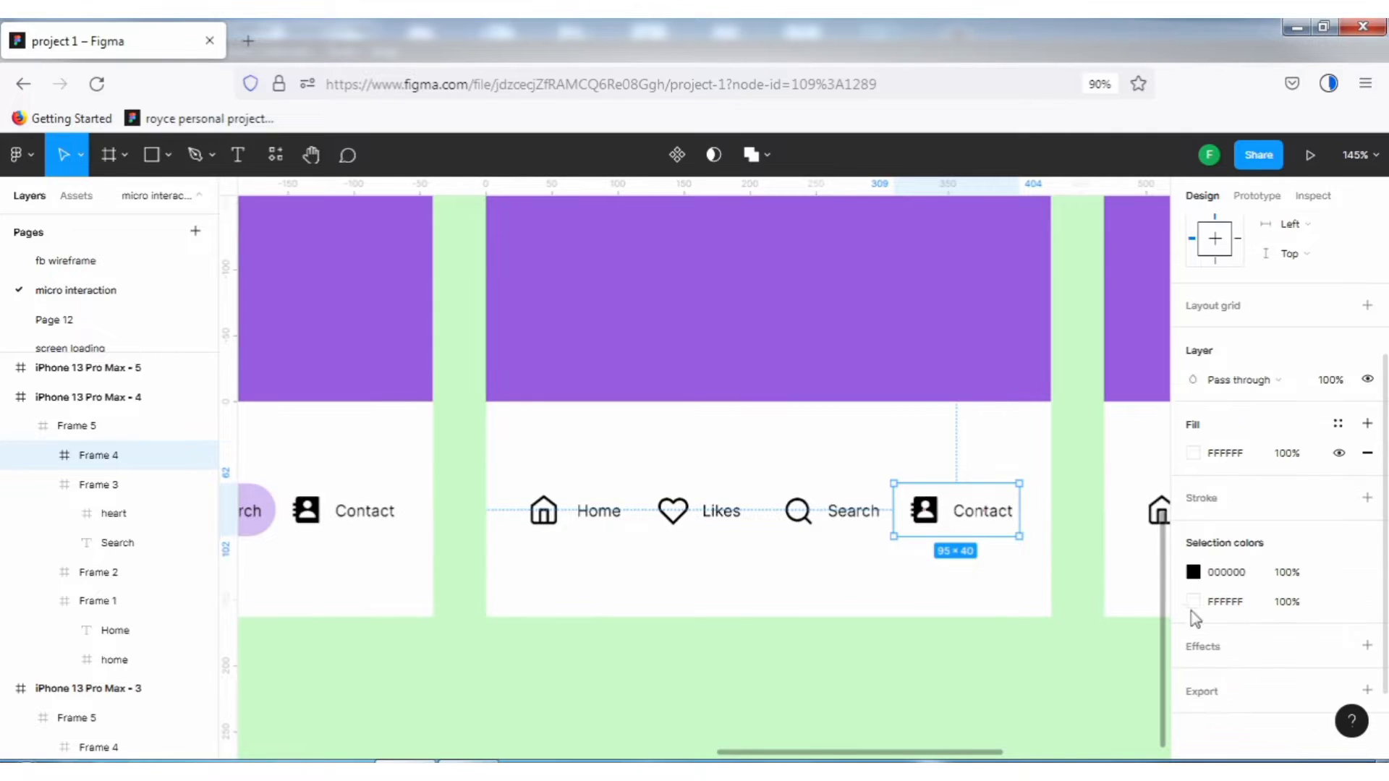
{"action": "left_click", "coordinate": [1194, 456]}
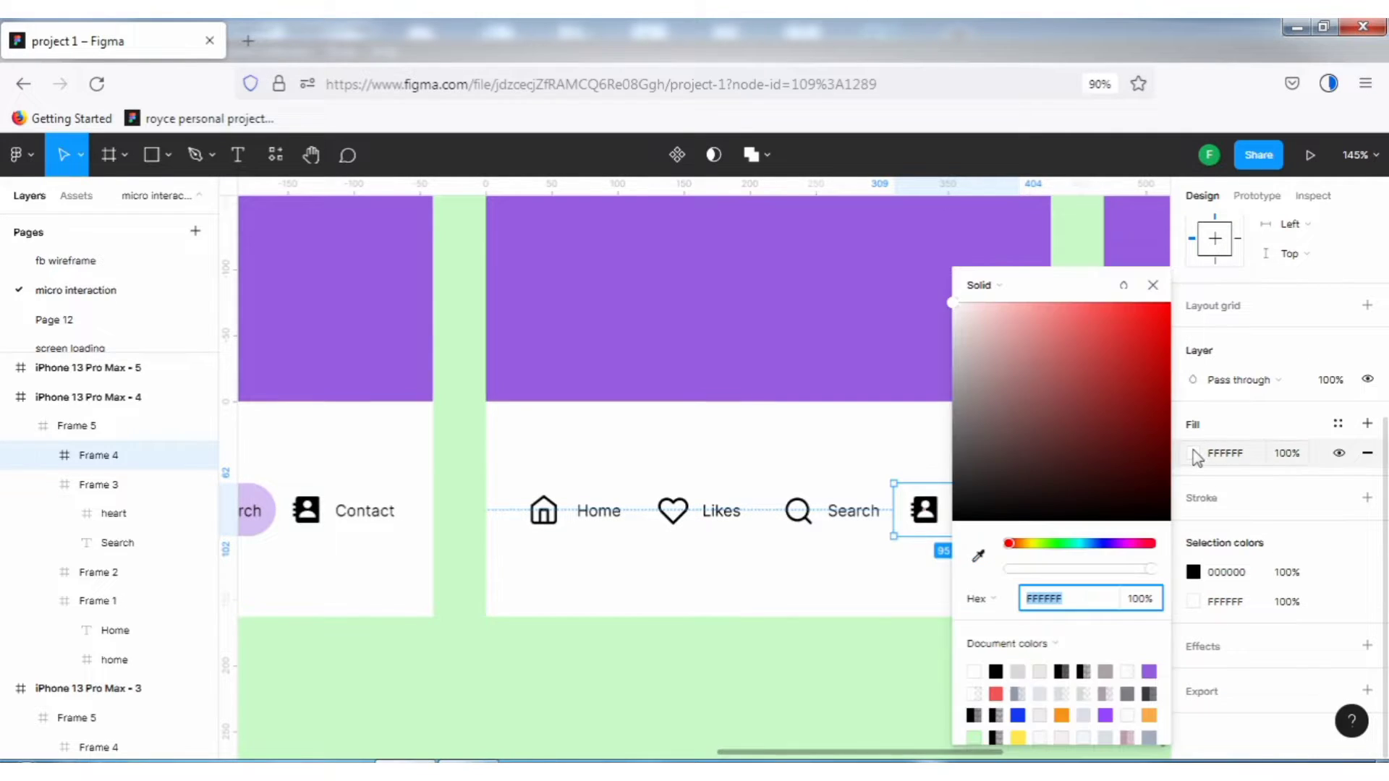
{"action": "key", "text": "i"}
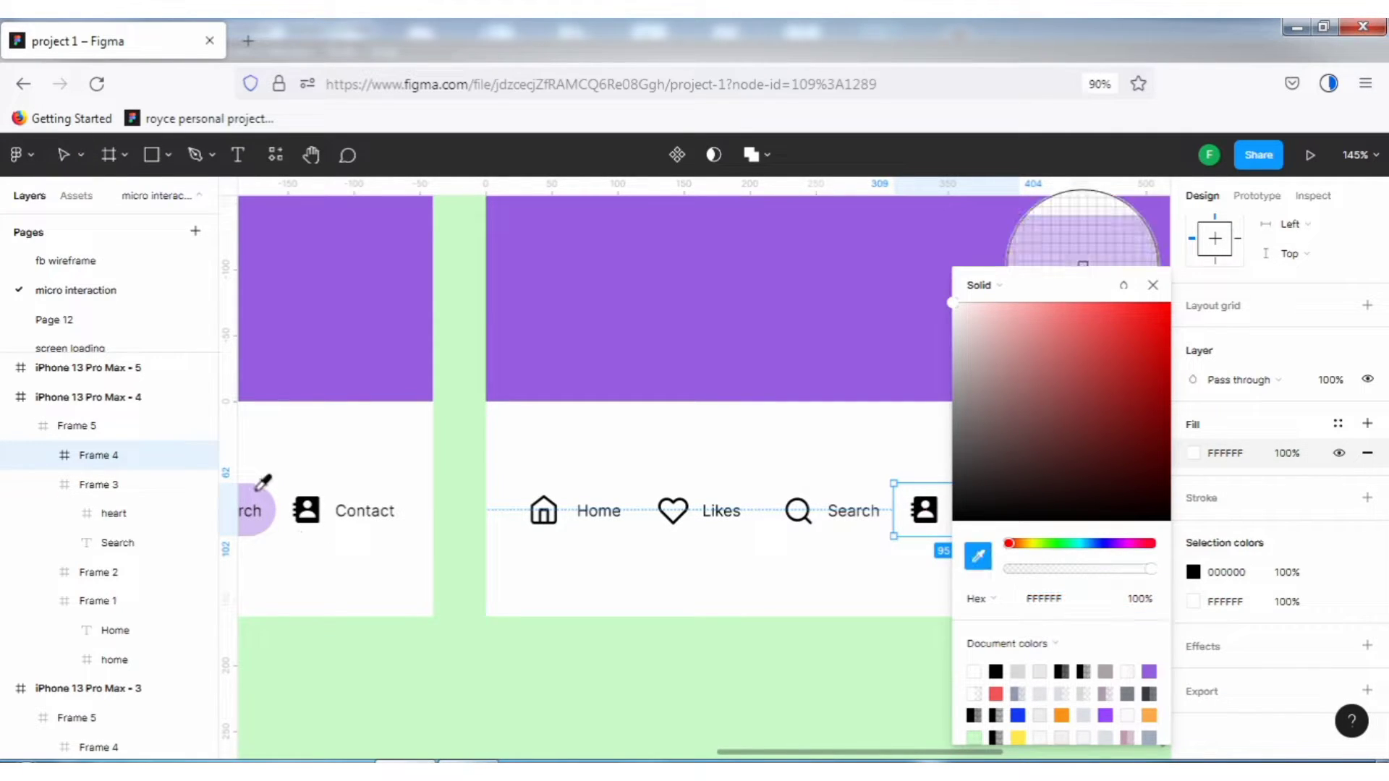
{"action": "left_click", "coordinate": [261, 499]}
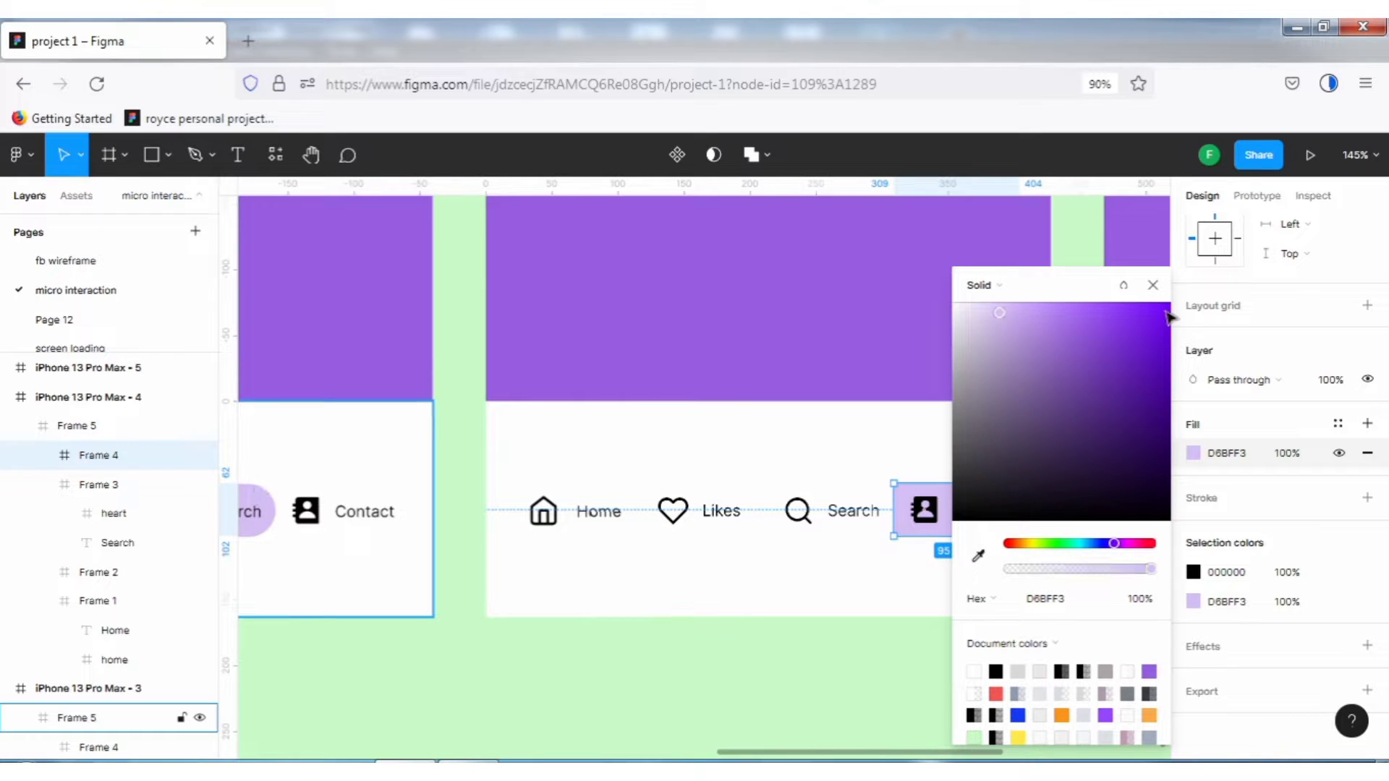
{"action": "left_click", "coordinate": [1154, 287]}
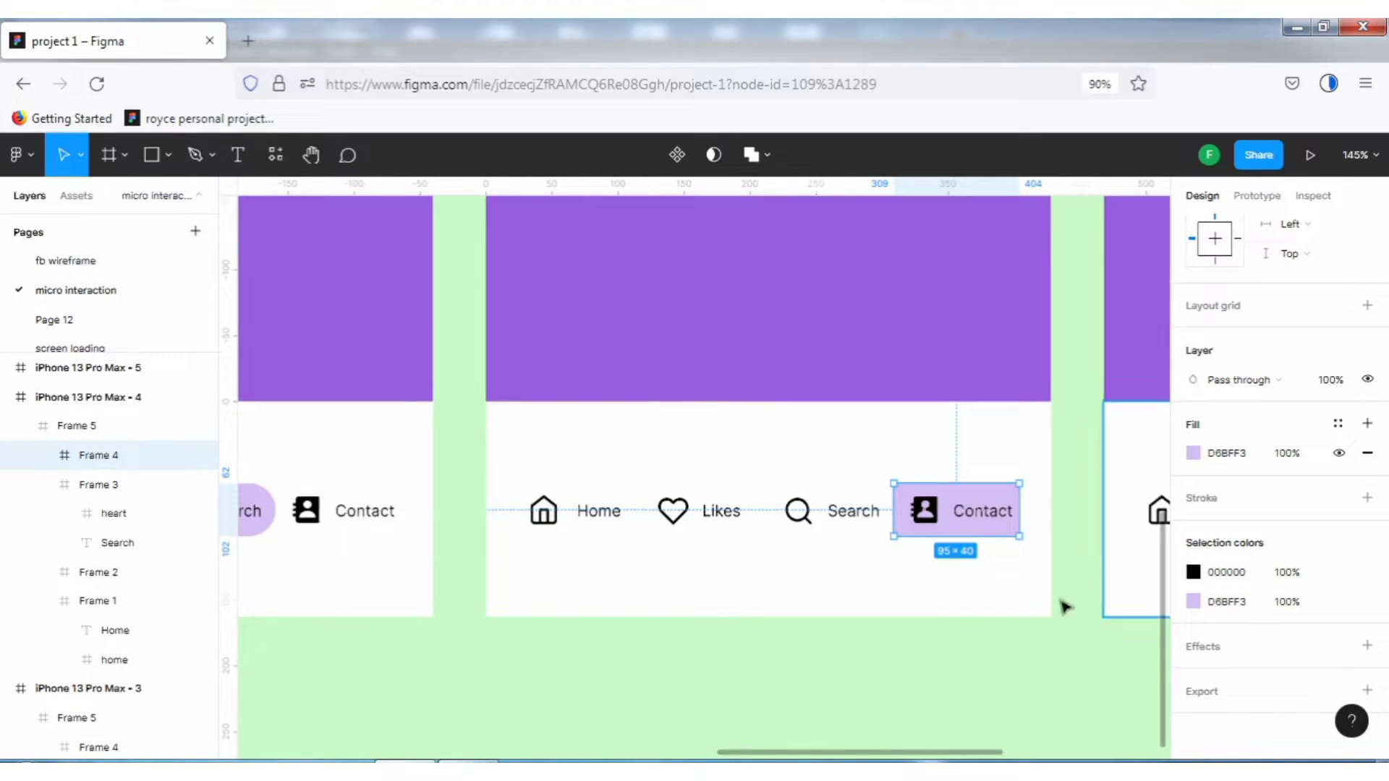
Set the corner radius of the fourth screen's Contact item to 30
{"action": "scroll", "coordinate": [1302, 429], "scroll_direction": "up", "scroll_amount": 5}
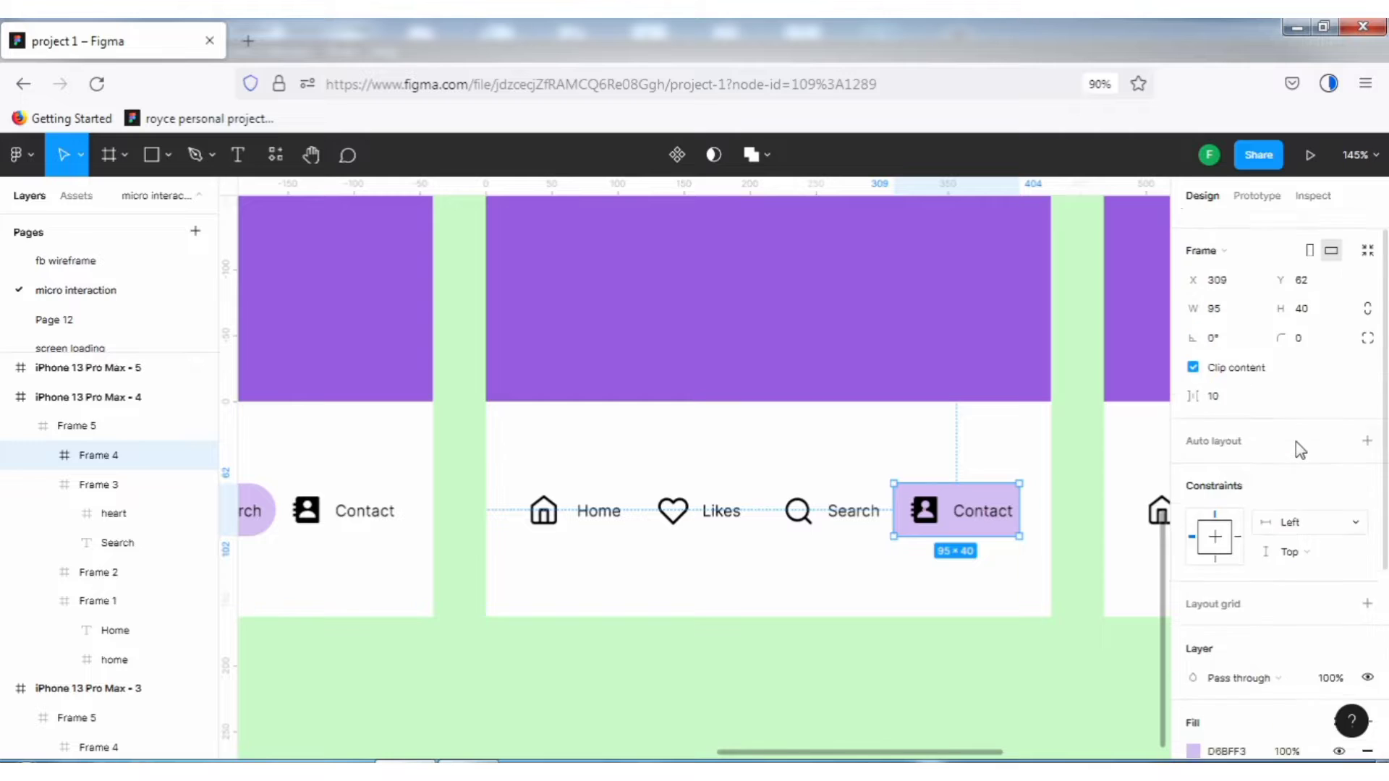
{"action": "left_click", "coordinate": [1313, 361]}
{"action": "type", "text": "30"}
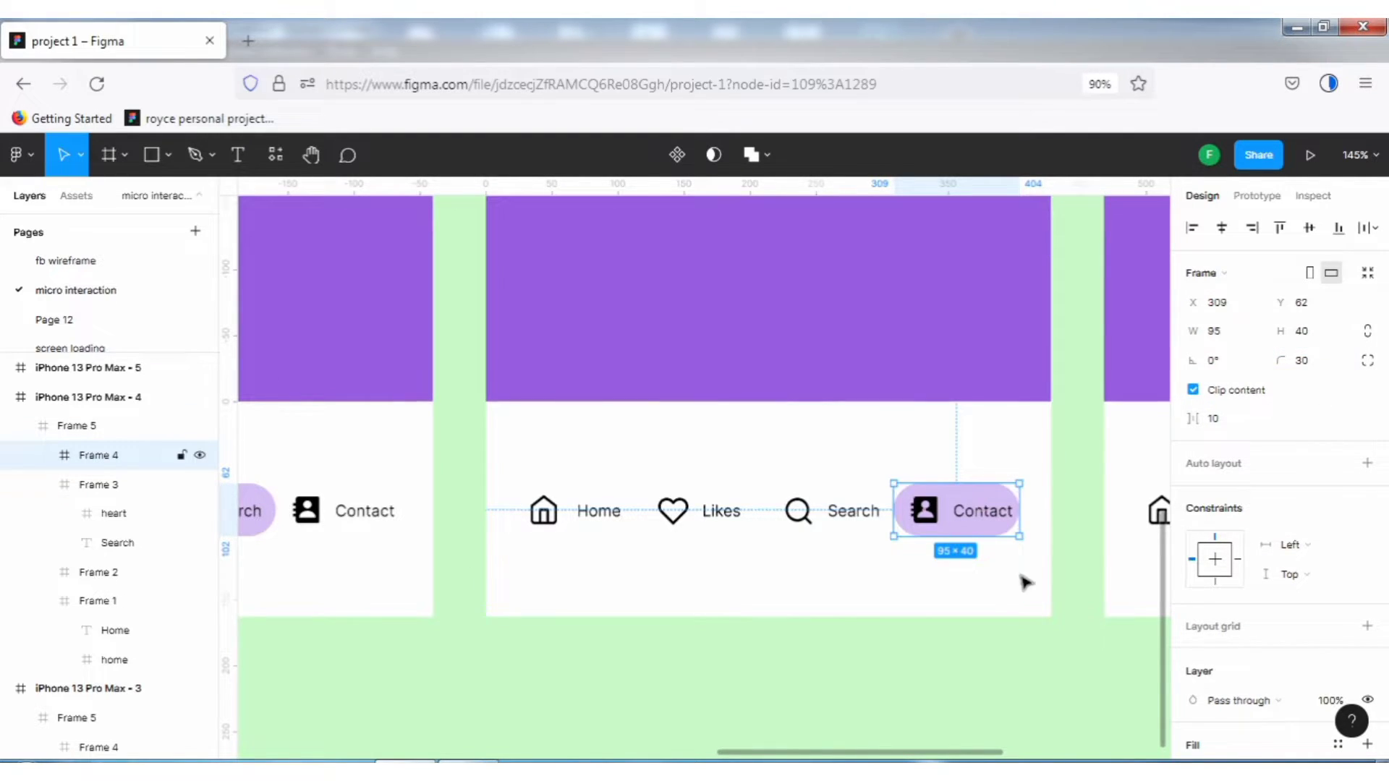
{"action": "left_click", "coordinate": [1062, 589]}
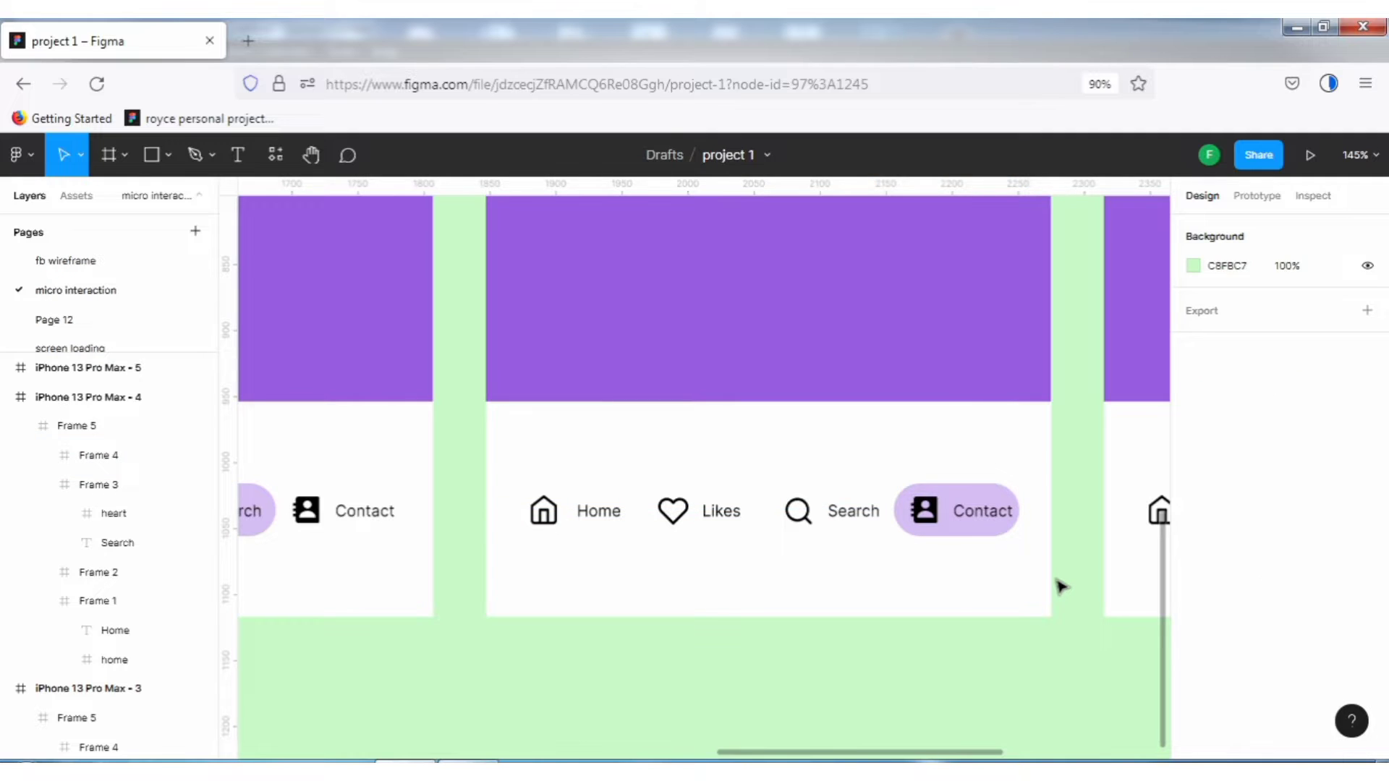
Delete the fifth phone screen, iPhone 13 Pro Max - 5
{"action": "key", "text": "shift+1"}
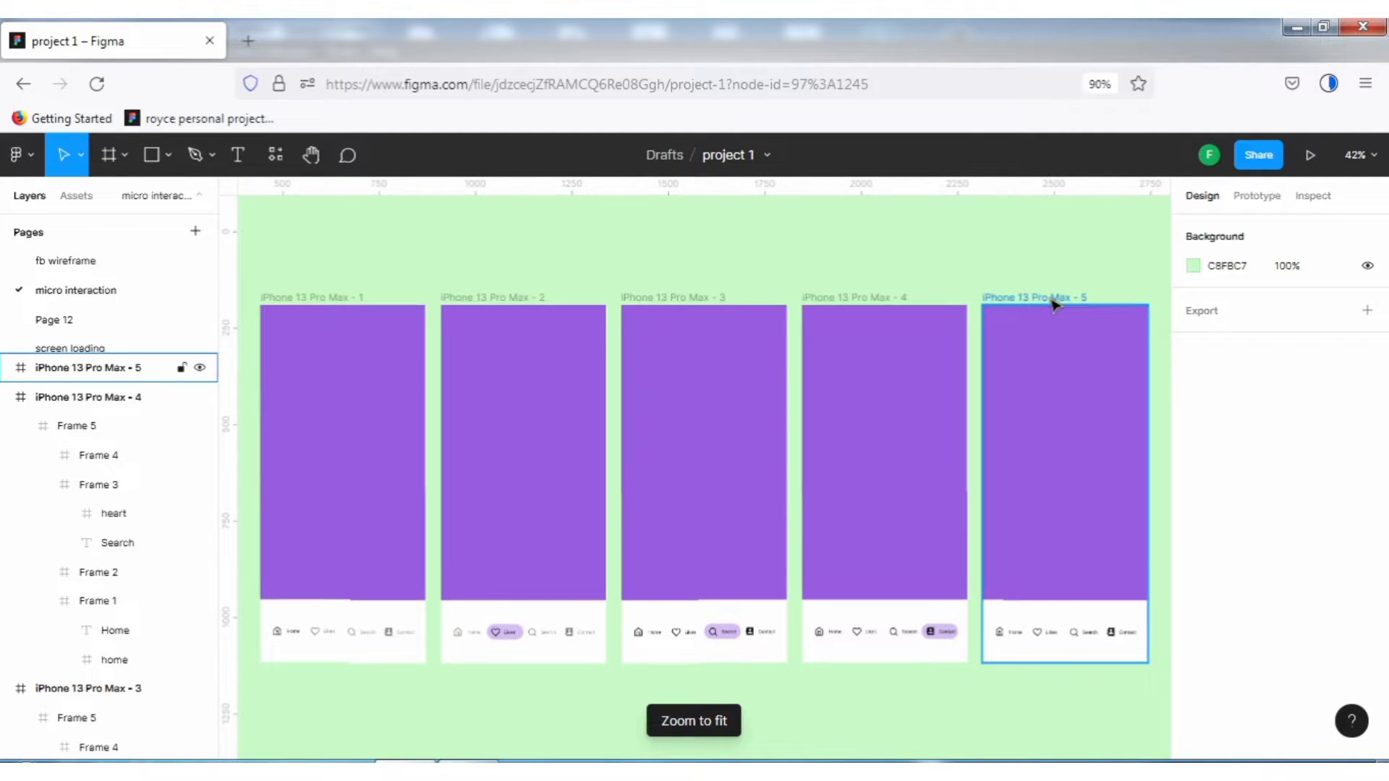
{"action": "left_click", "coordinate": [1051, 302]}
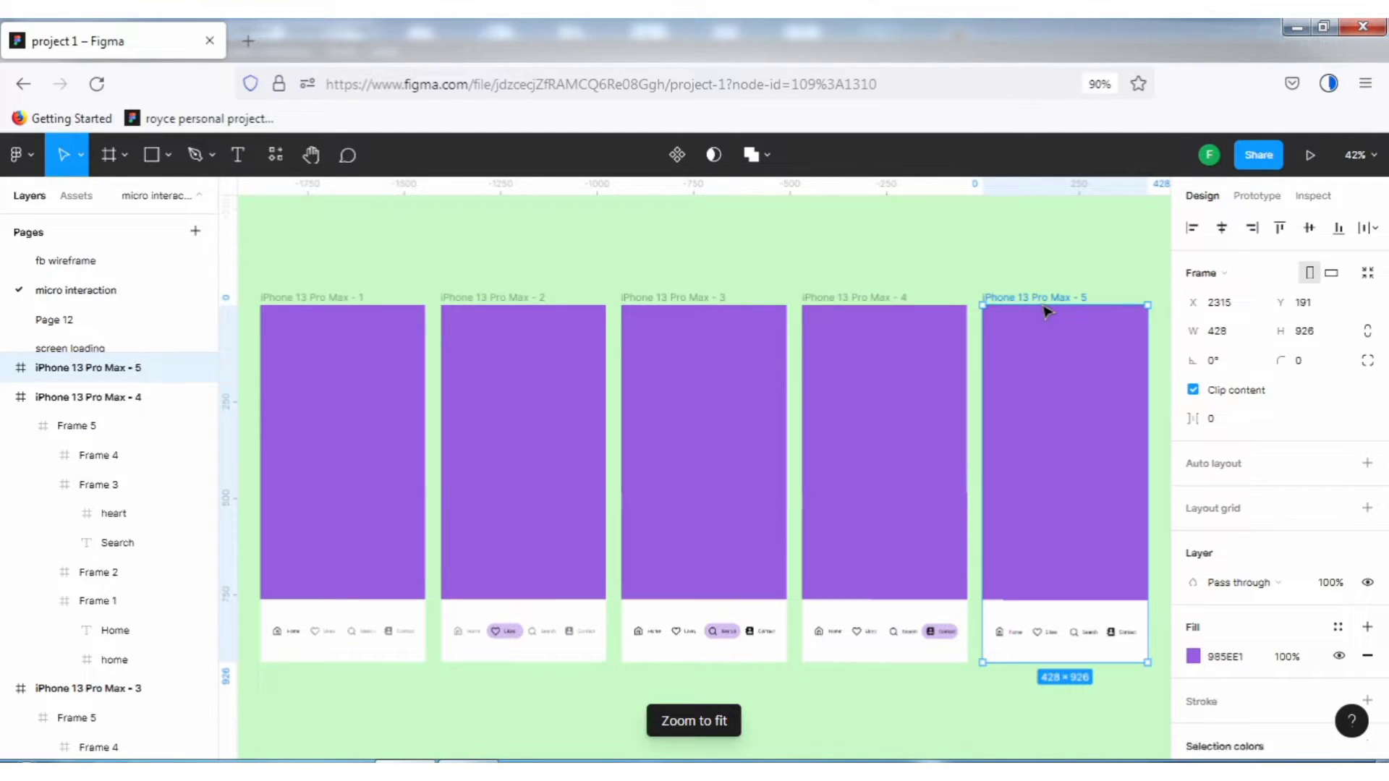
{"action": "key", "text": "Delete"}
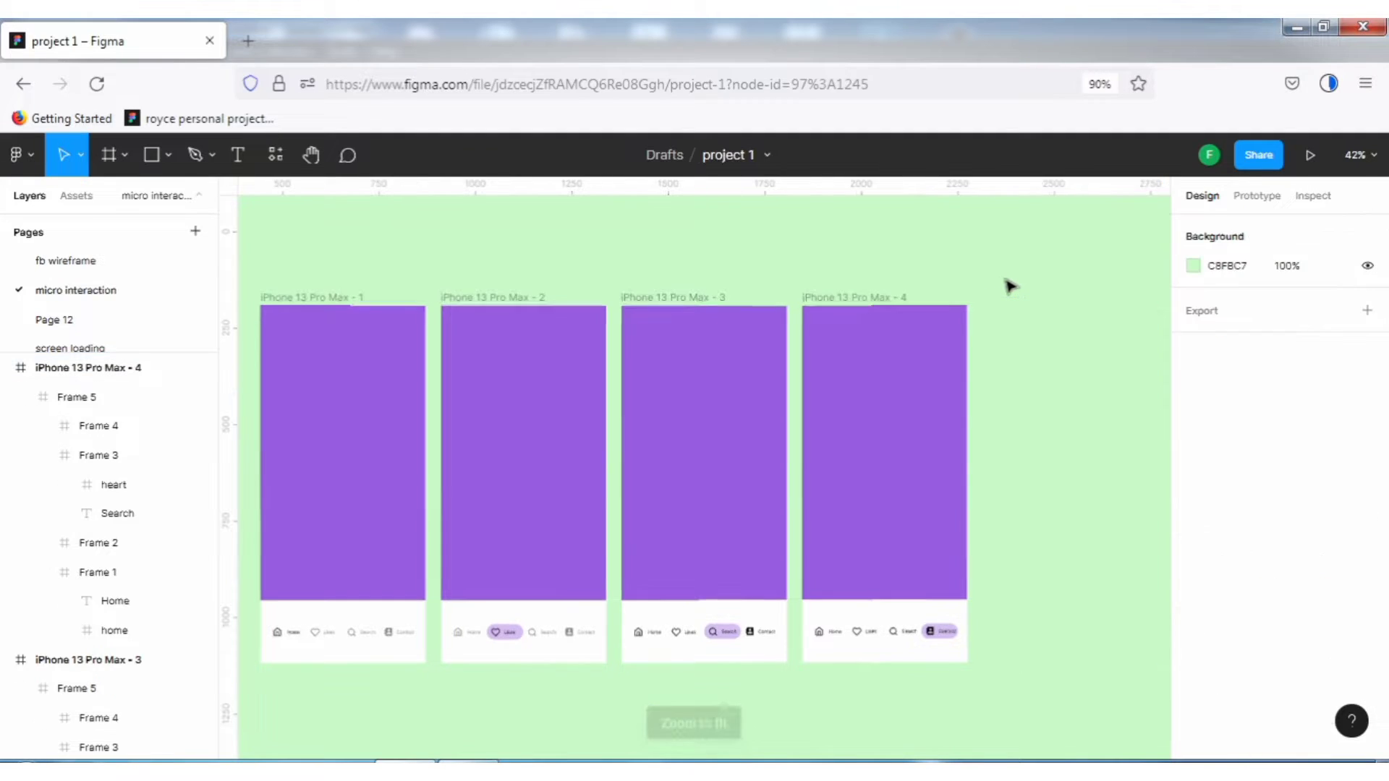
Rename the first phone screen's frame as Home
{"action": "scroll", "coordinate": [351, 512], "scroll_direction": "up", "scroll_amount": 1}
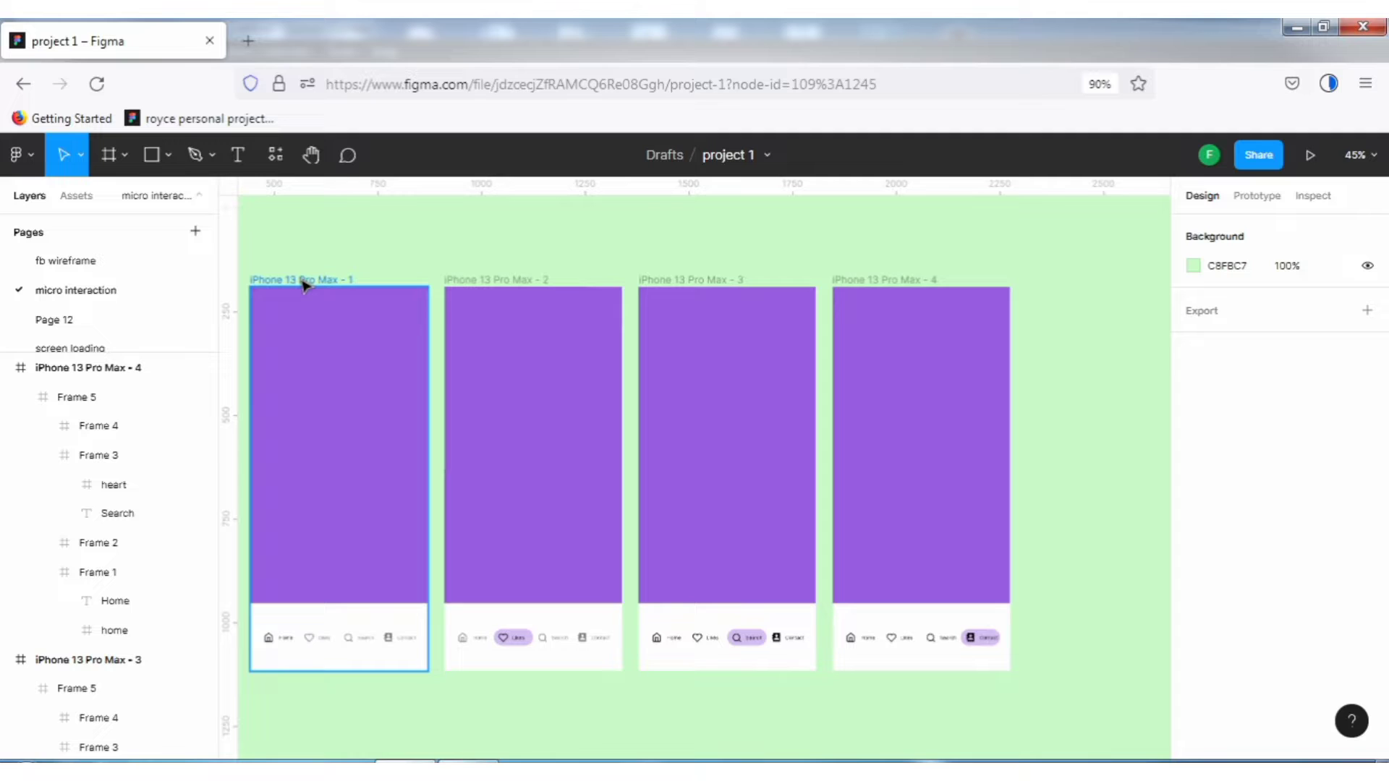
{"action": "left_click", "coordinate": [304, 284]}
{"action": "double_click", "coordinate": [303, 280]}
{"action": "type", "text": "H"}
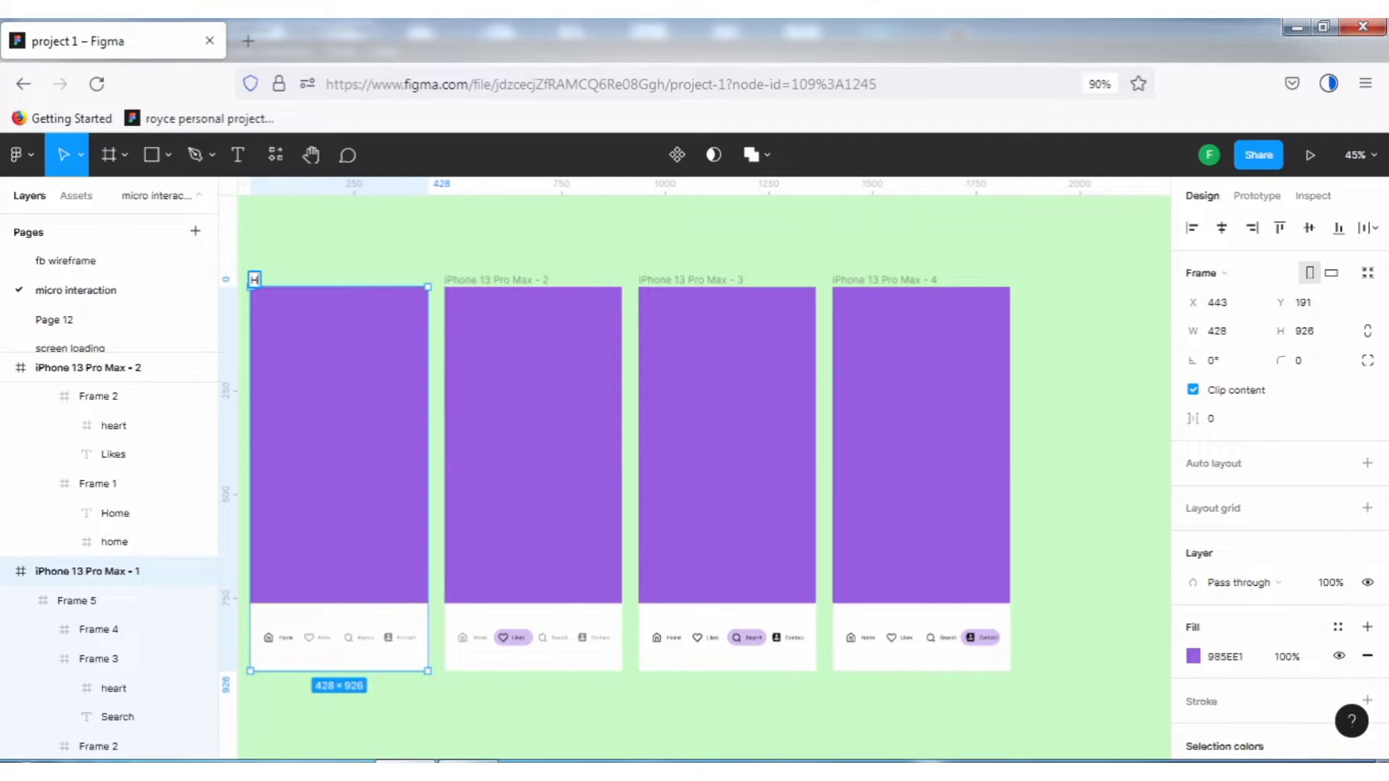
{"action": "type", "text": "ome"}
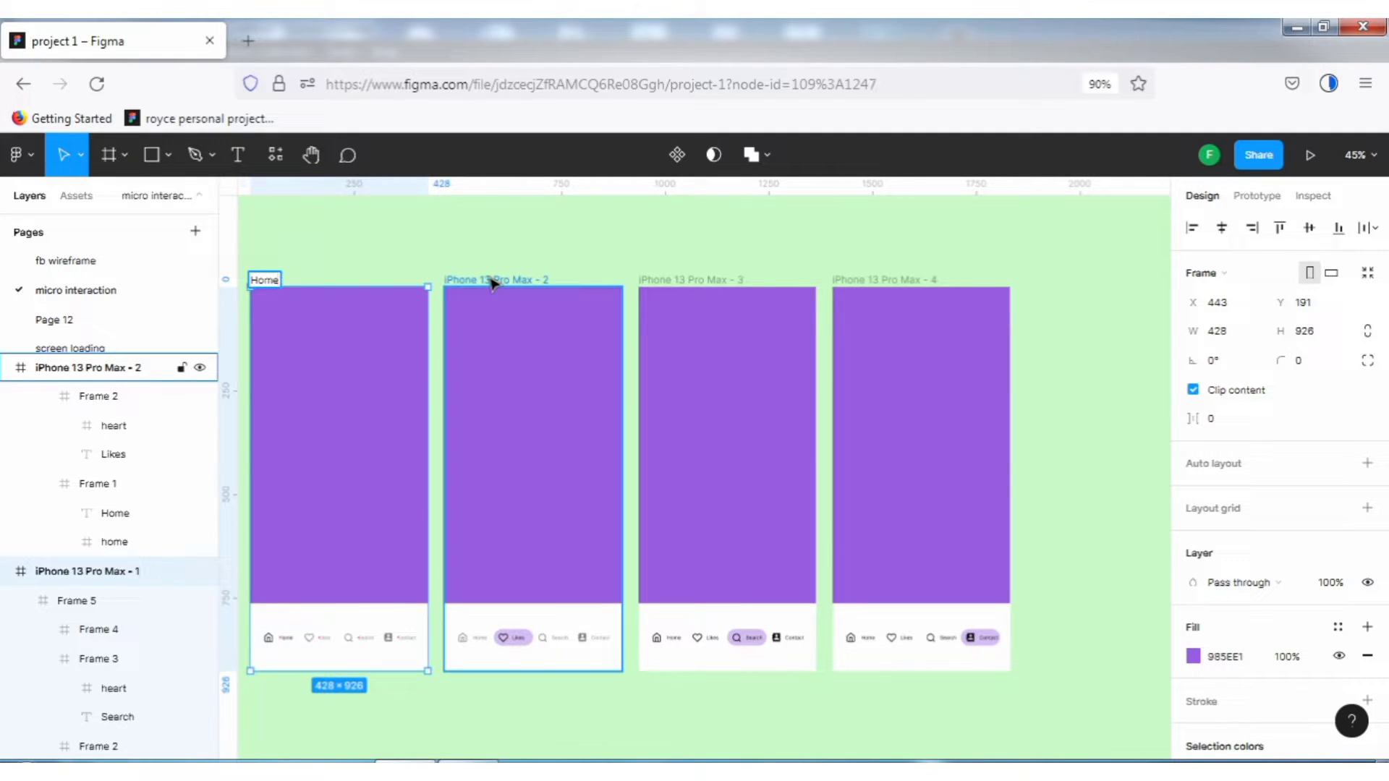
{"action": "left_click", "coordinate": [492, 283]}
{"action": "double_click", "coordinate": [490, 280]}
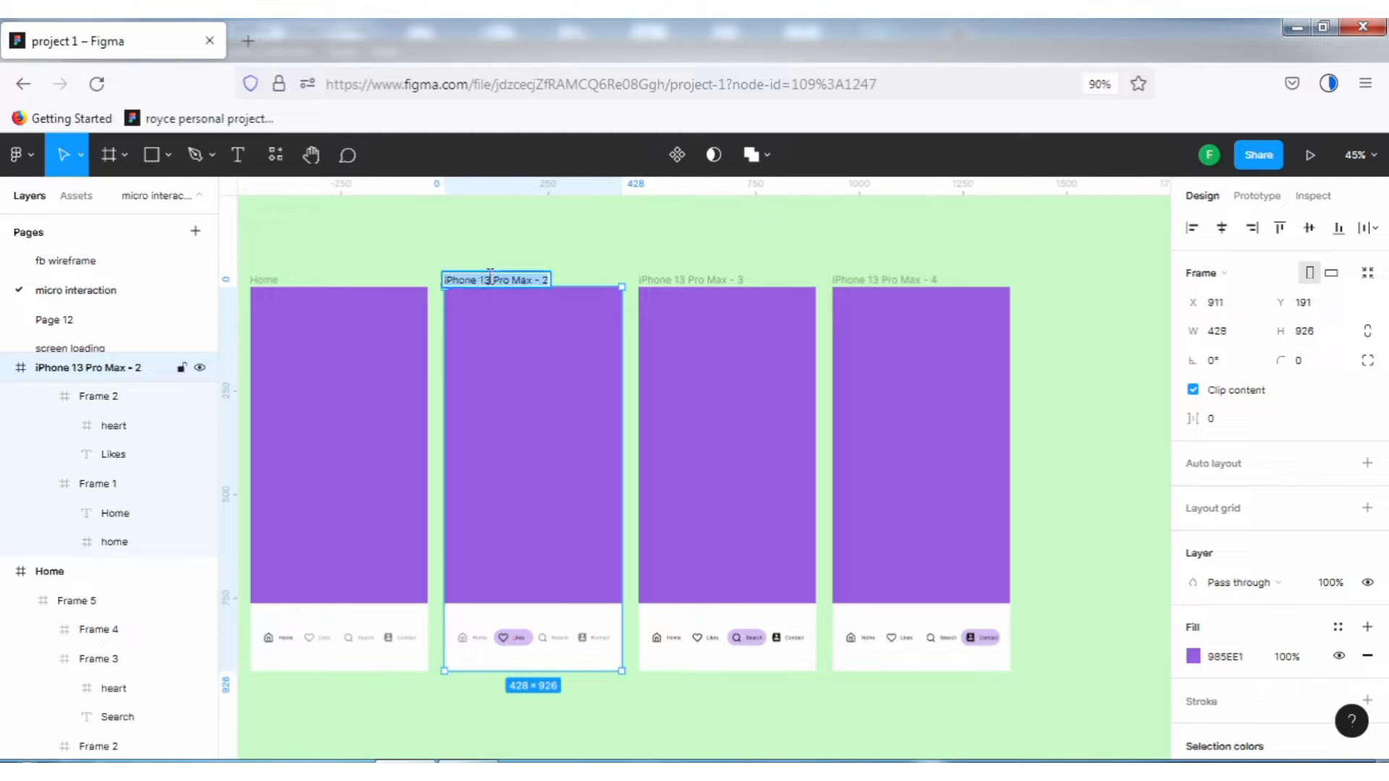
{"action": "double_click", "coordinate": [489, 280]}
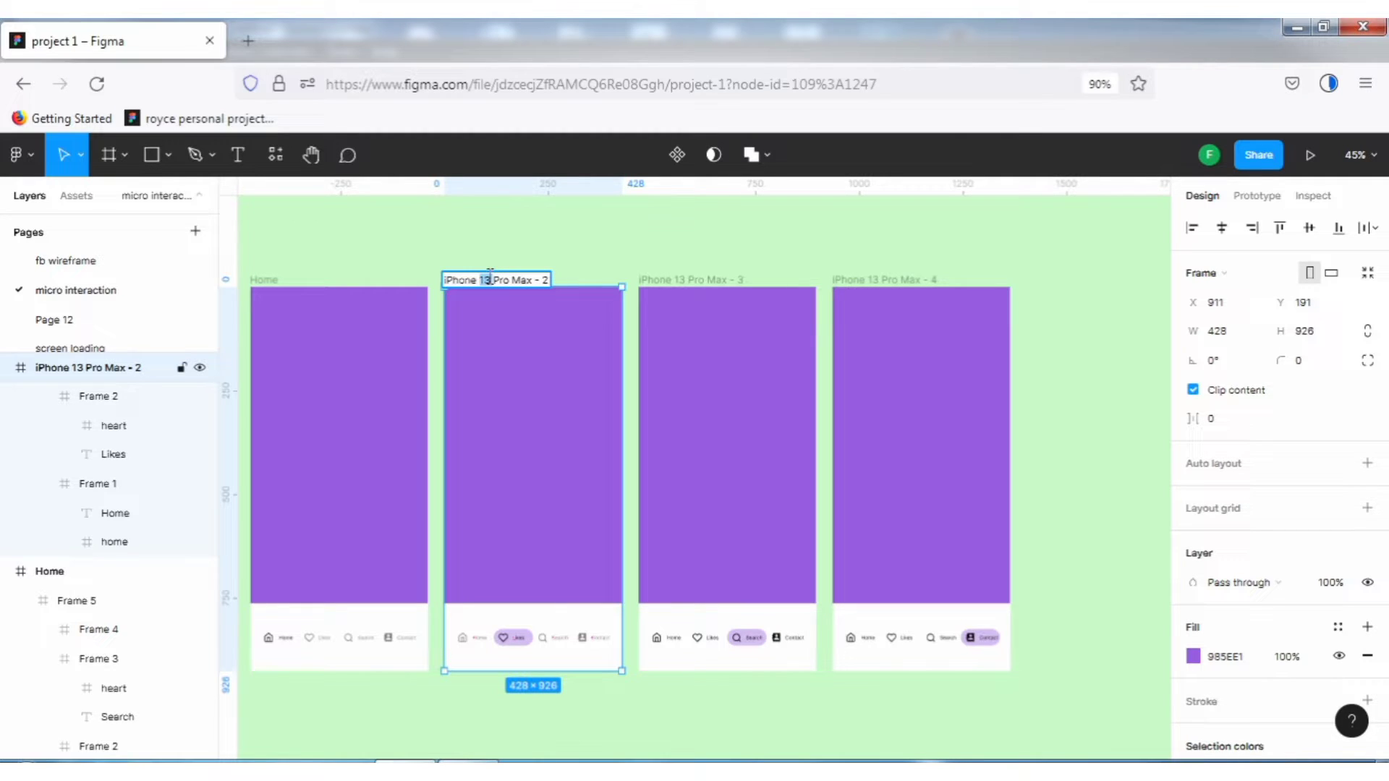
{"action": "left_click", "coordinate": [539, 284]}
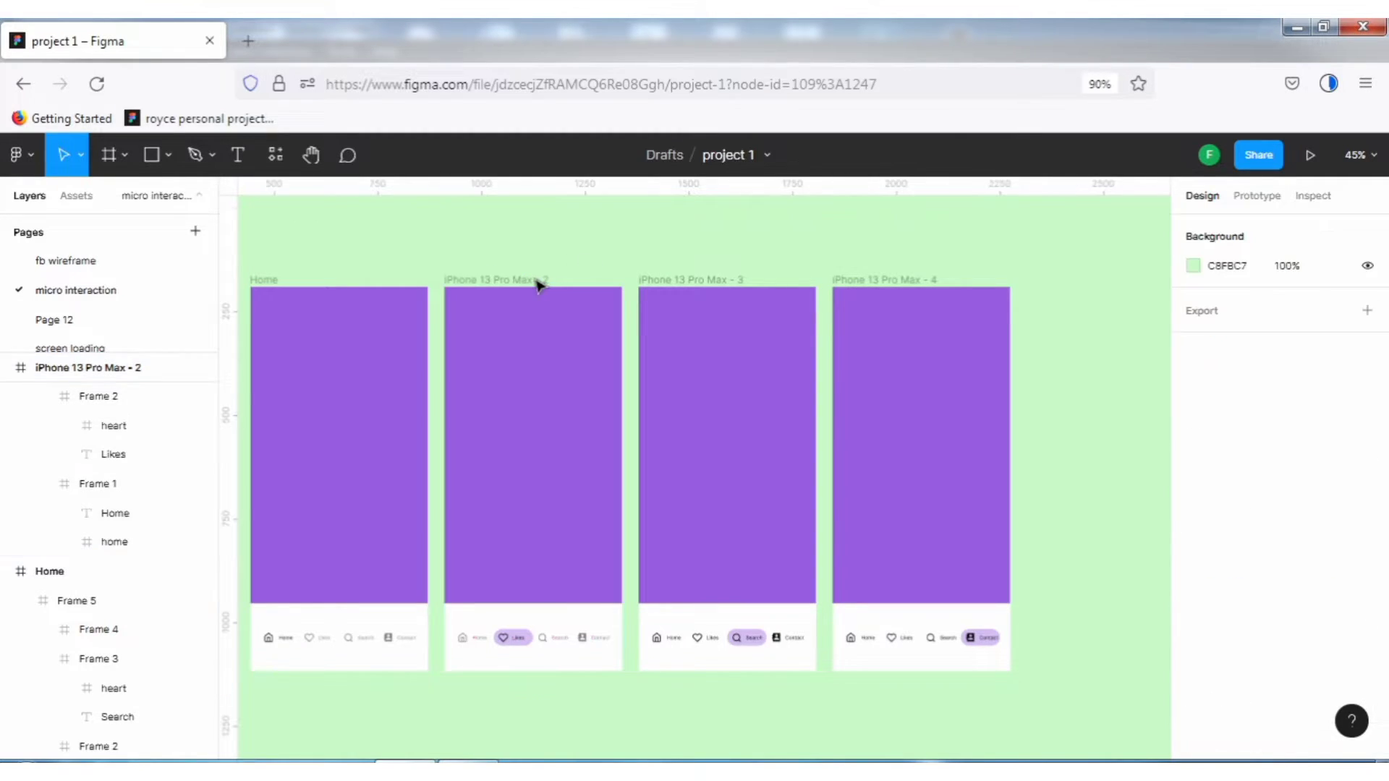
{"action": "left_click", "coordinate": [539, 283]}
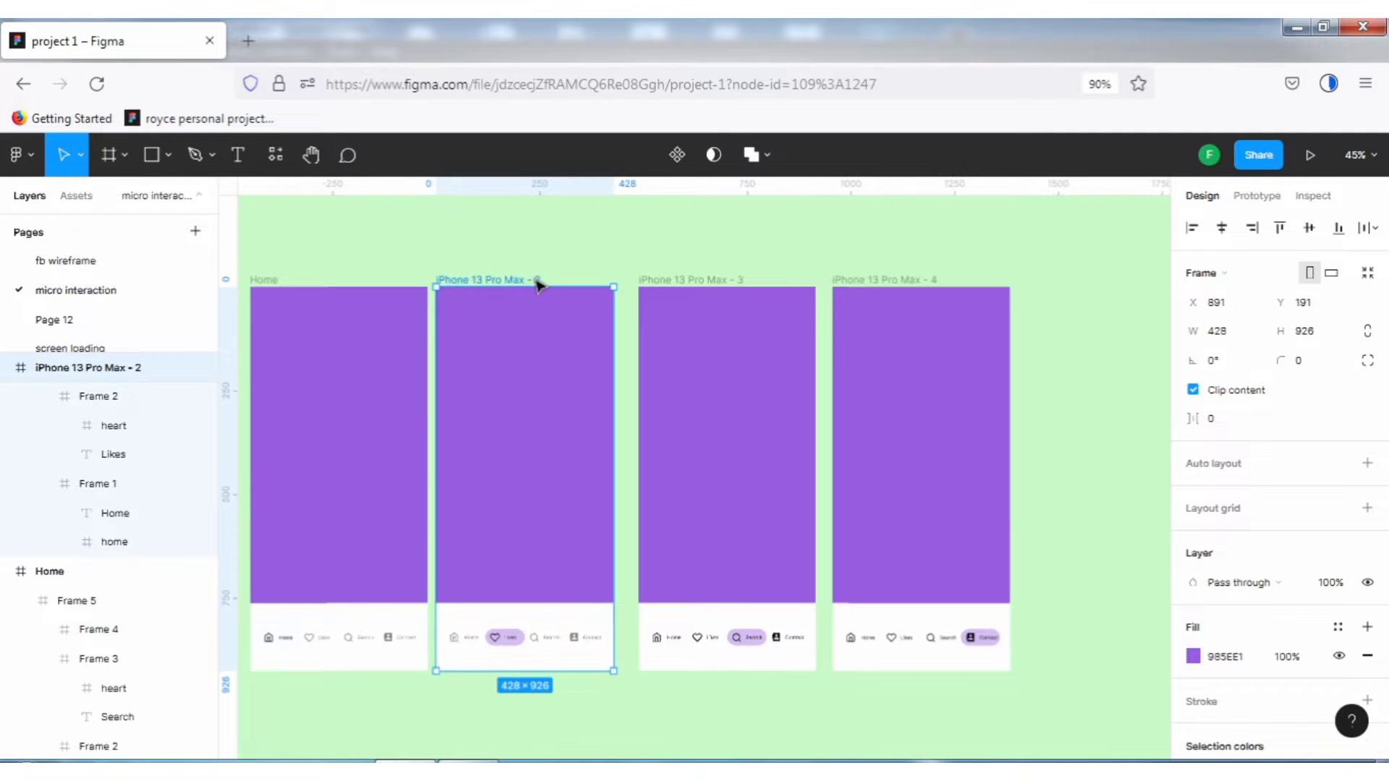
{"action": "double_click", "coordinate": [537, 280]}
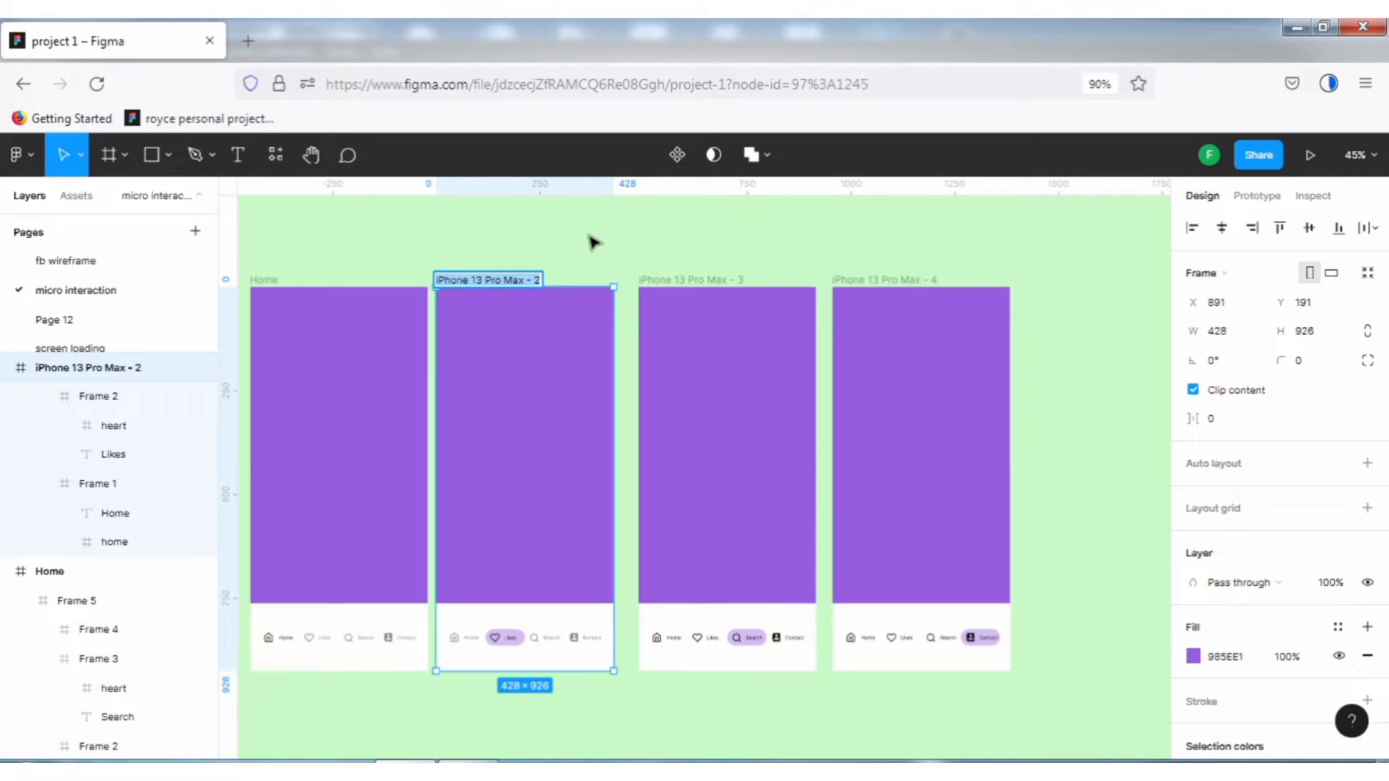
{"action": "left_click", "coordinate": [542, 269]}
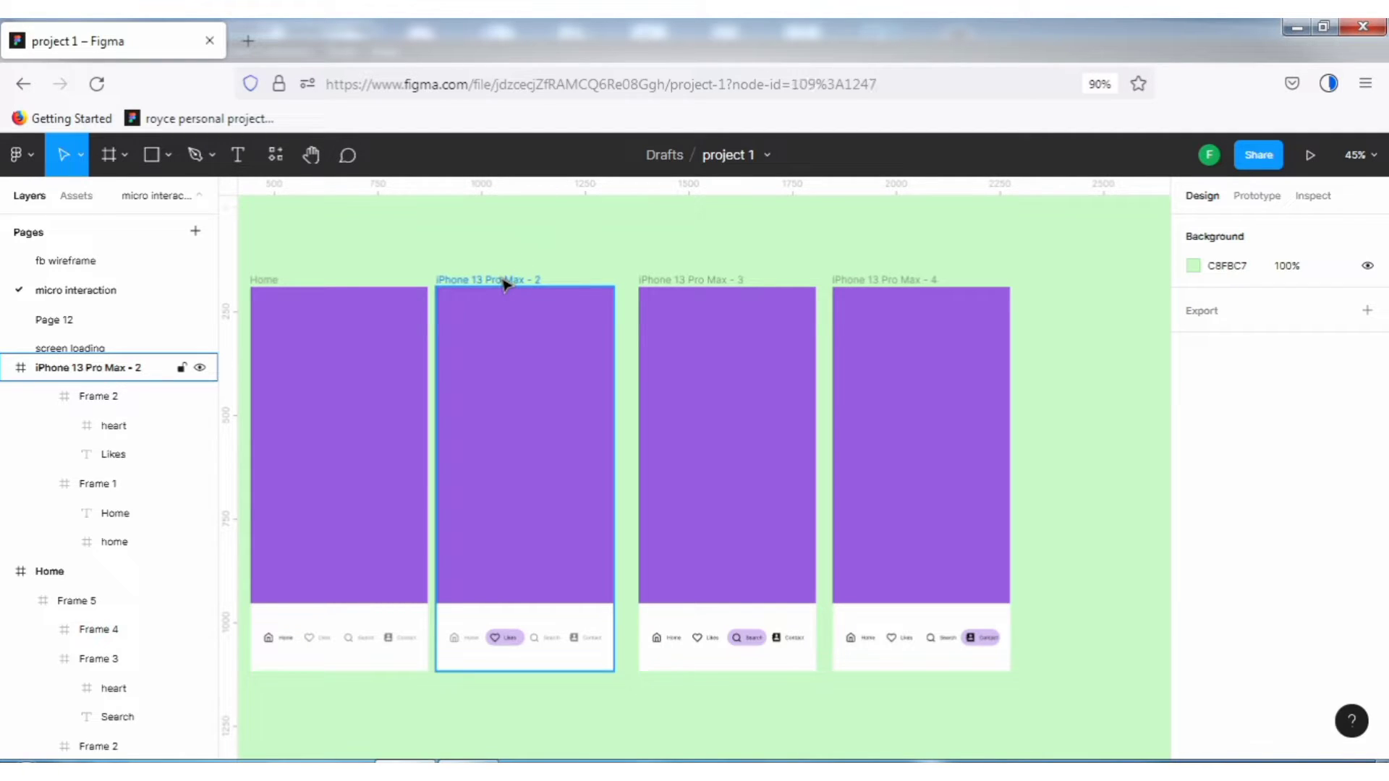
Rename the second phone screen's frame, with the highlighted Likes item, as love
{"action": "double_click", "coordinate": [504, 281]}
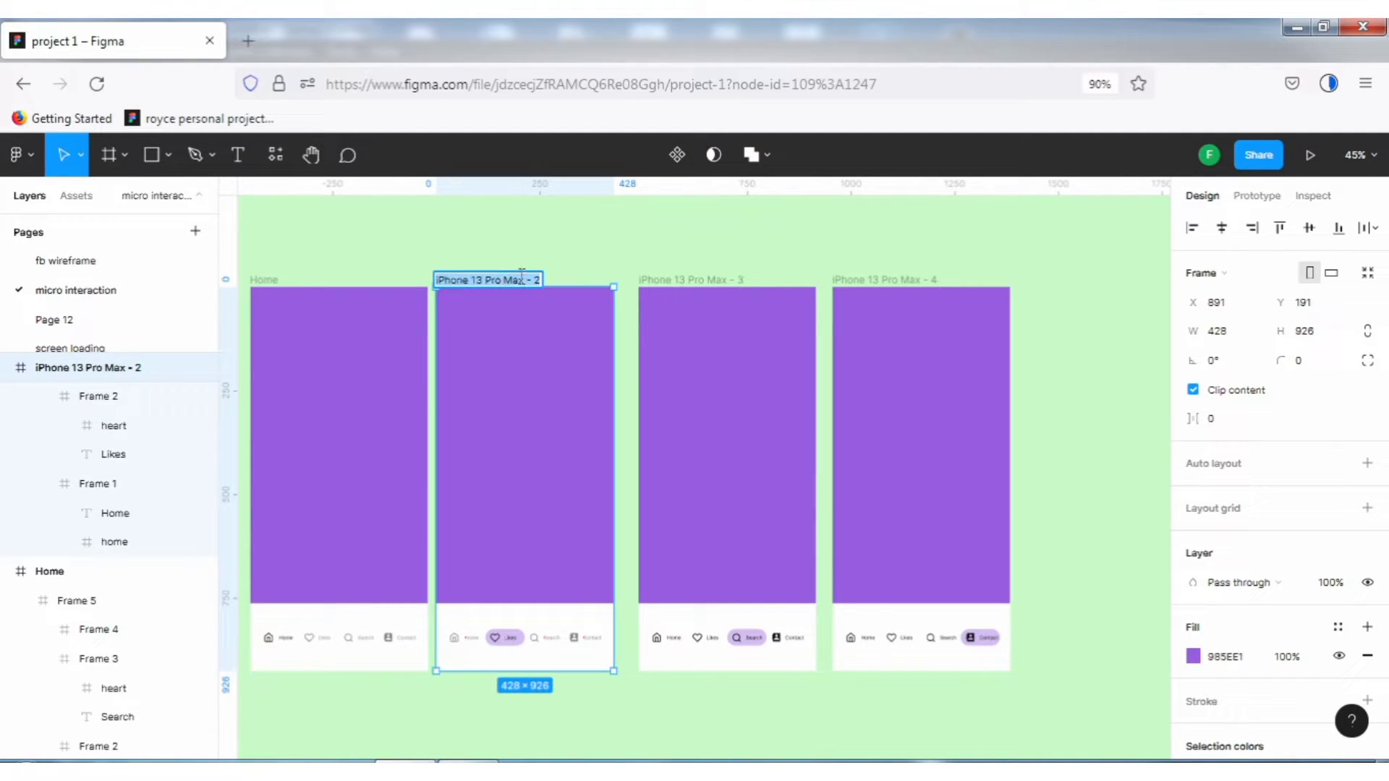
{"action": "type", "text": "love"}
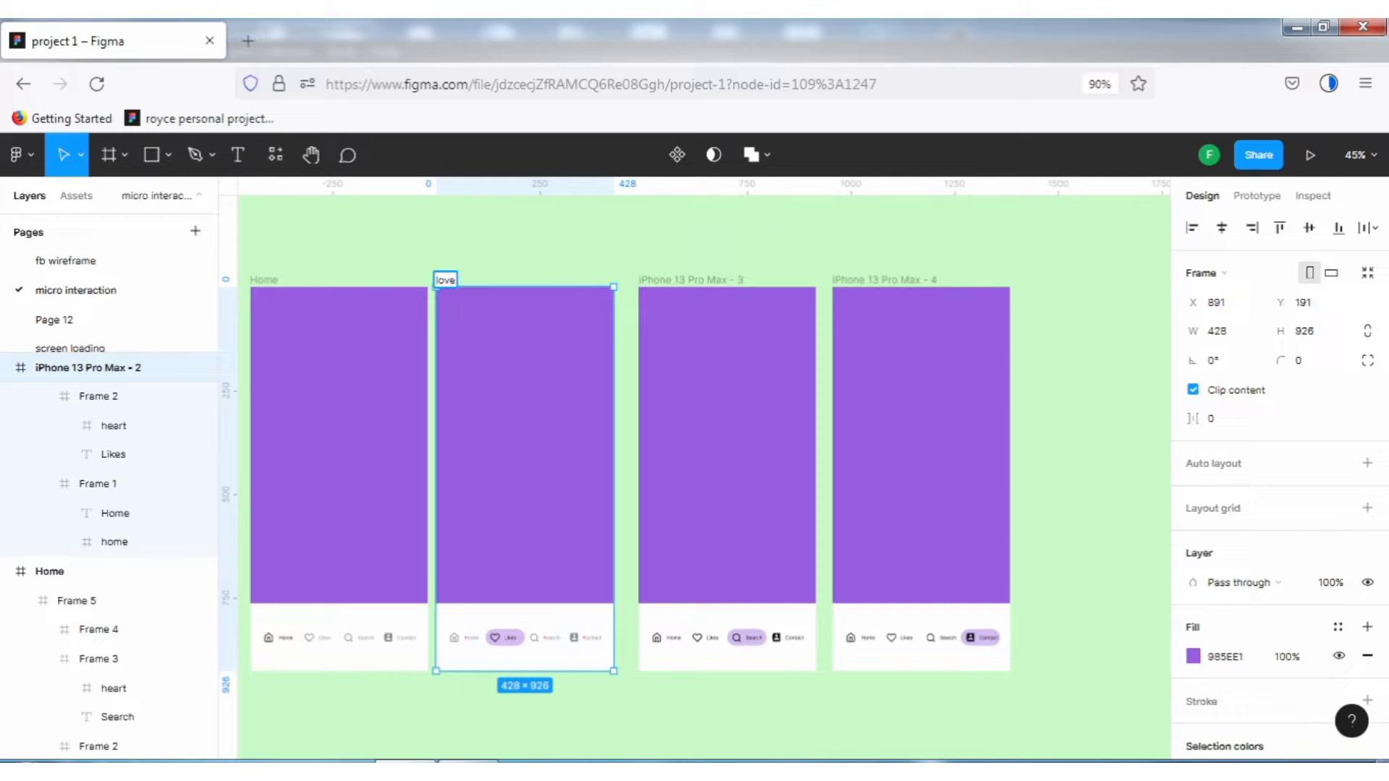
{"action": "left_click", "coordinate": [580, 263]}
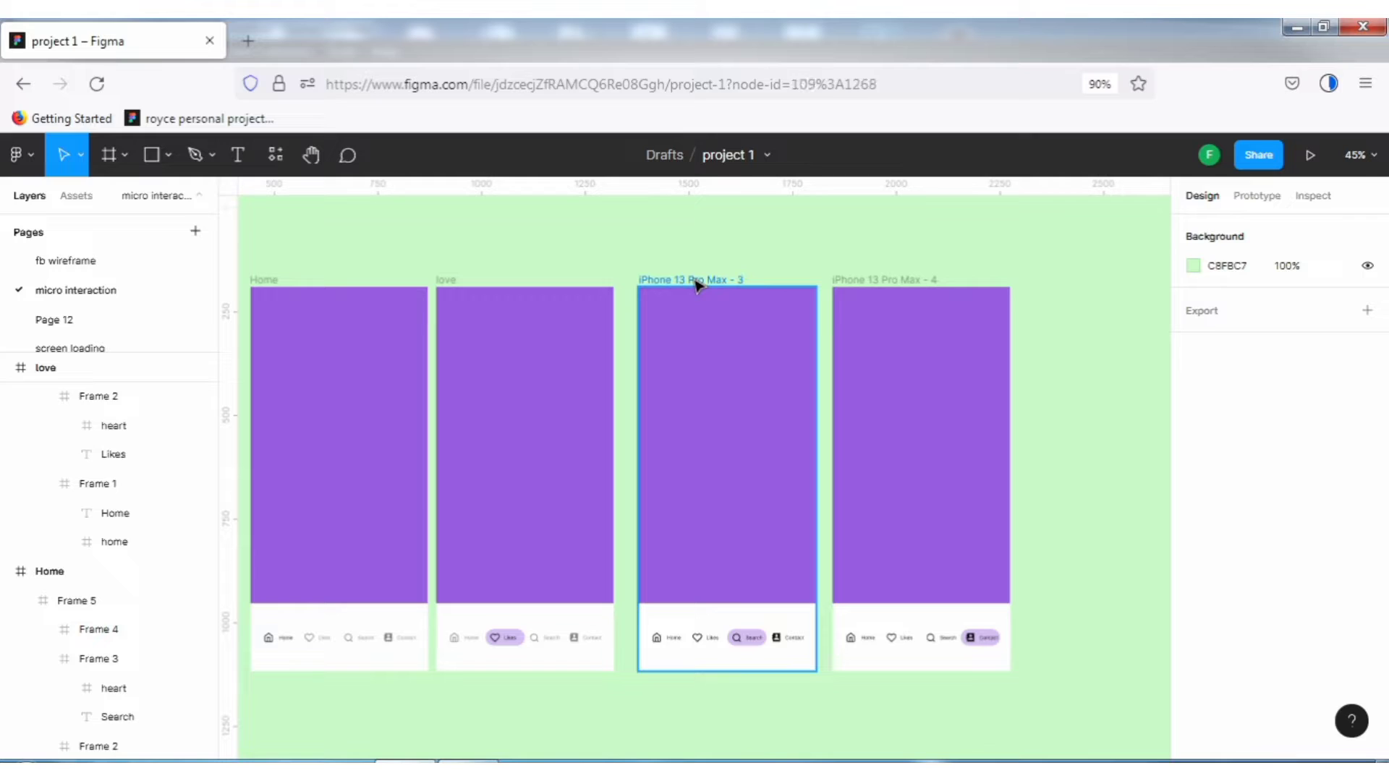
Rename the third phone screen's frame, with the highlighted Search item, as search
{"action": "left_click", "coordinate": [696, 283]}
{"action": "double_click", "coordinate": [695, 282]}
{"action": "left_click", "coordinate": [692, 282]}
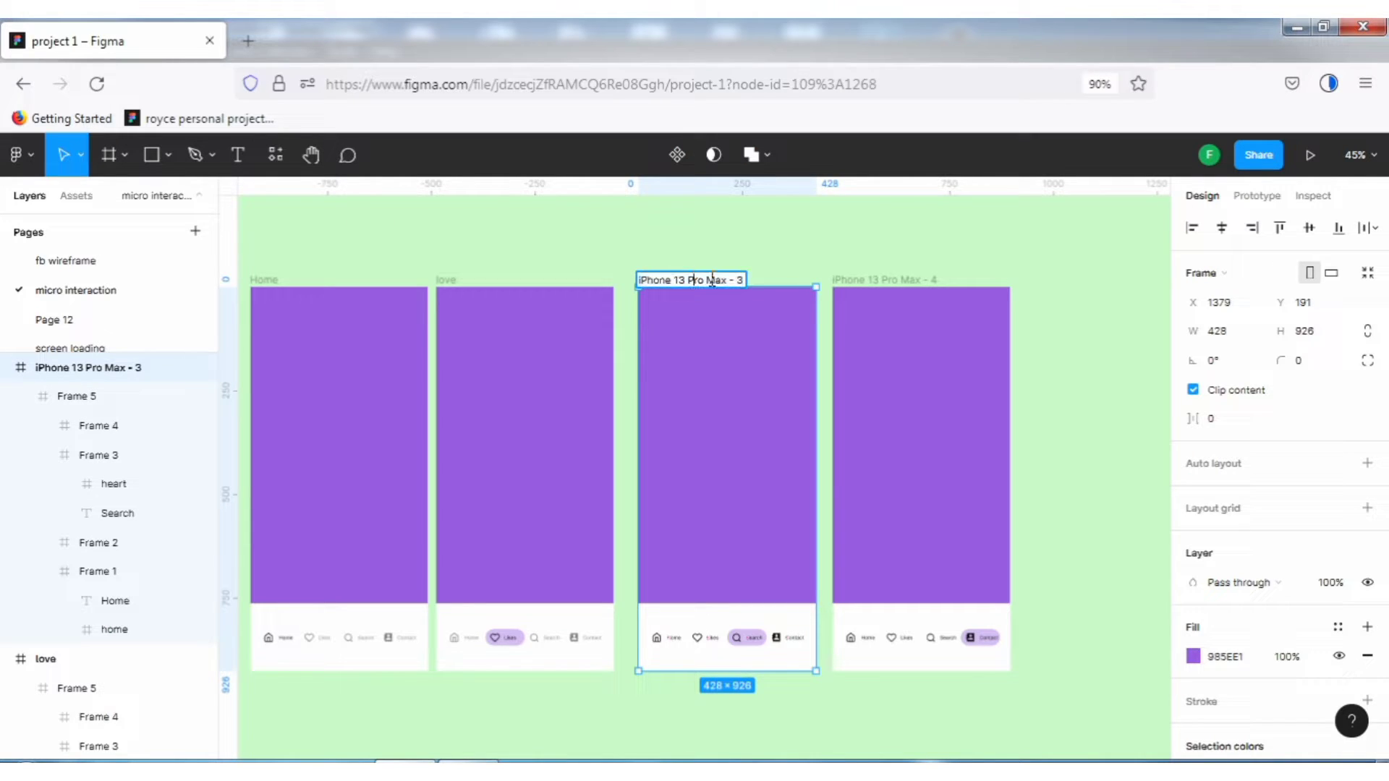
{"action": "left_click_drag", "start_coordinate": [747, 275], "coordinate": [599, 275]}
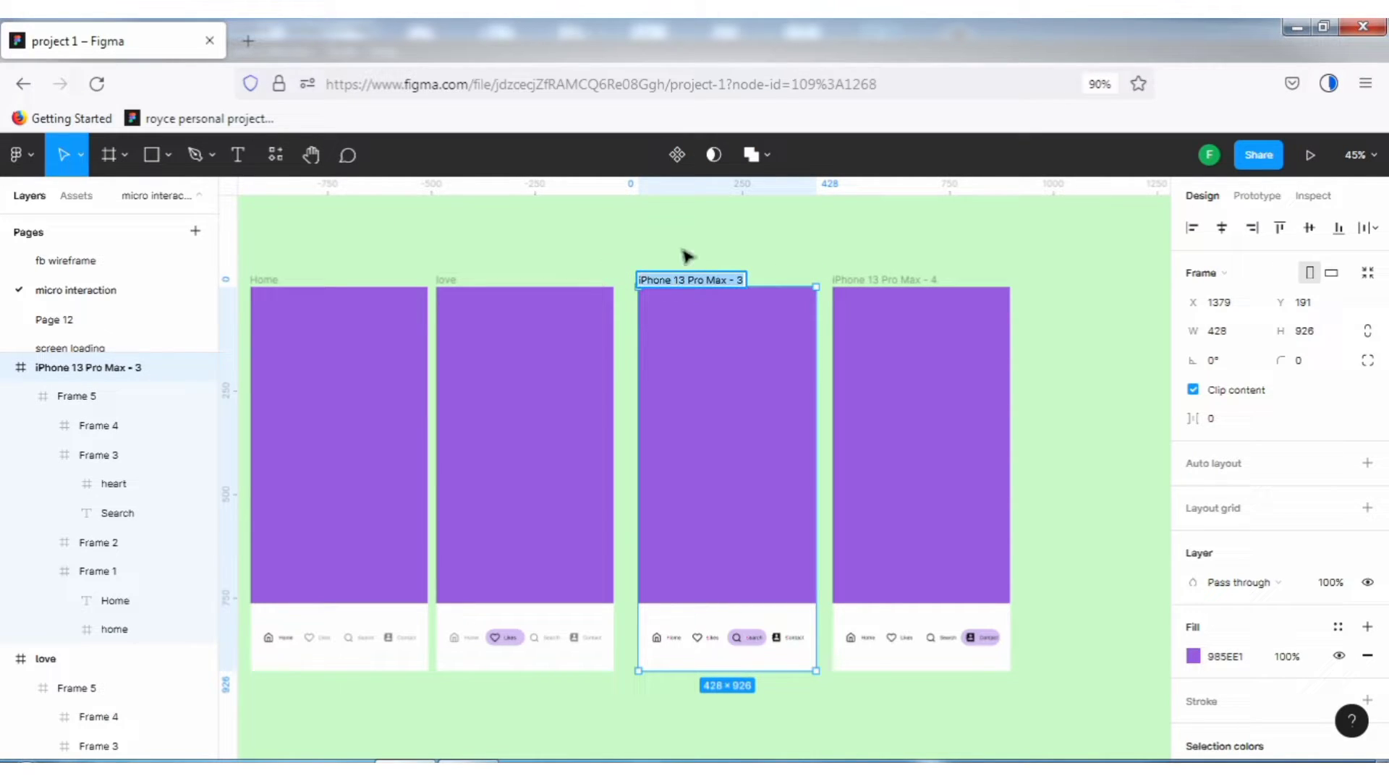
{"action": "type", "text": "search"}
{"action": "left_click", "coordinate": [747, 246]}
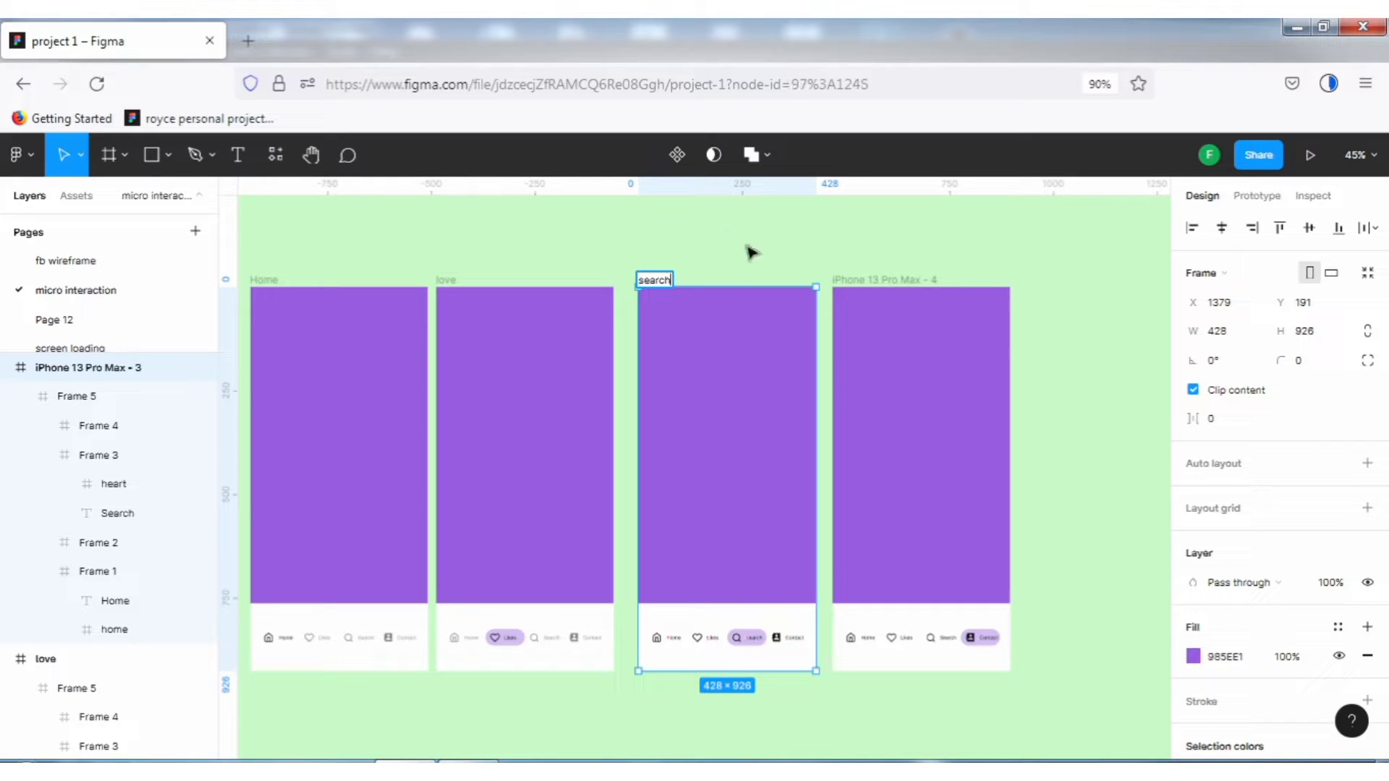
Rename the fourth phone screen's frame, with the highlighted Contact item, as contact
{"action": "left_click", "coordinate": [895, 283]}
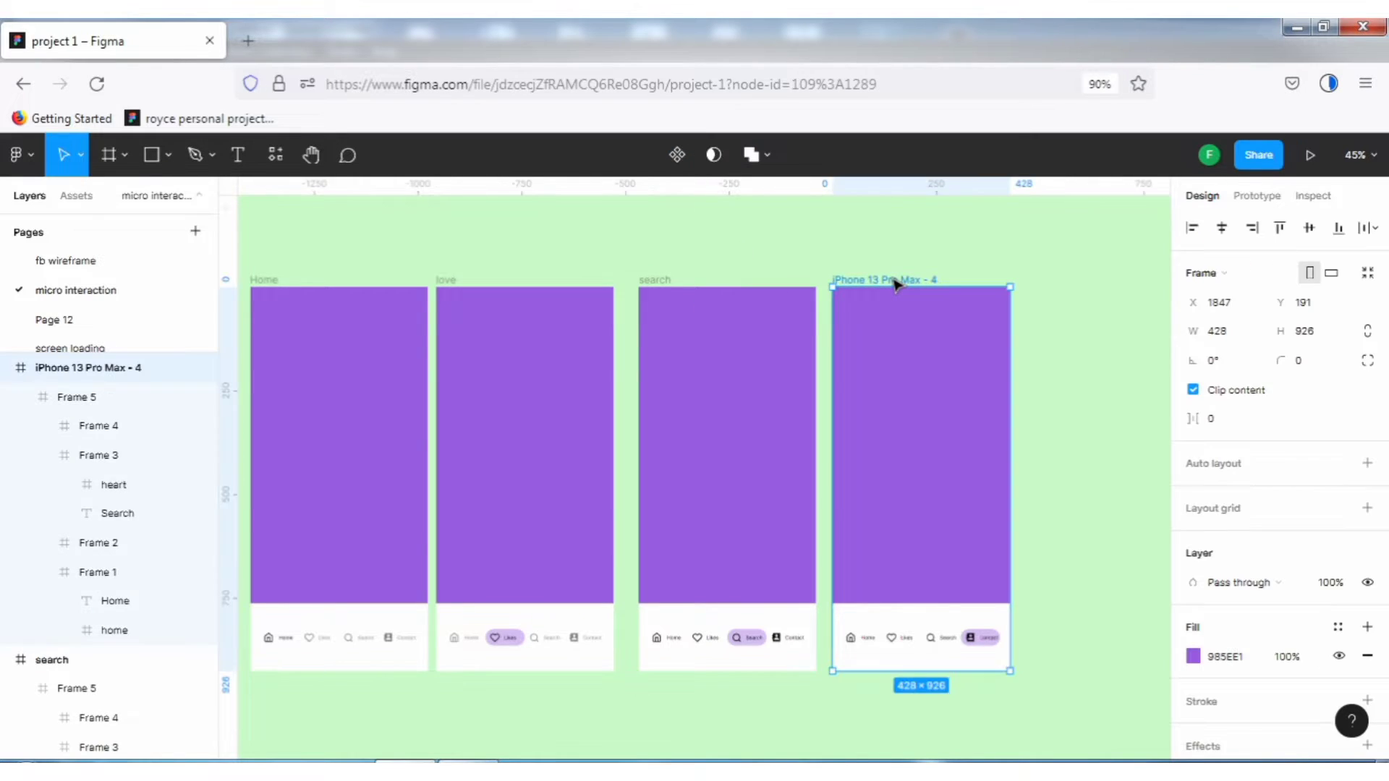
{"action": "double_click", "coordinate": [894, 280]}
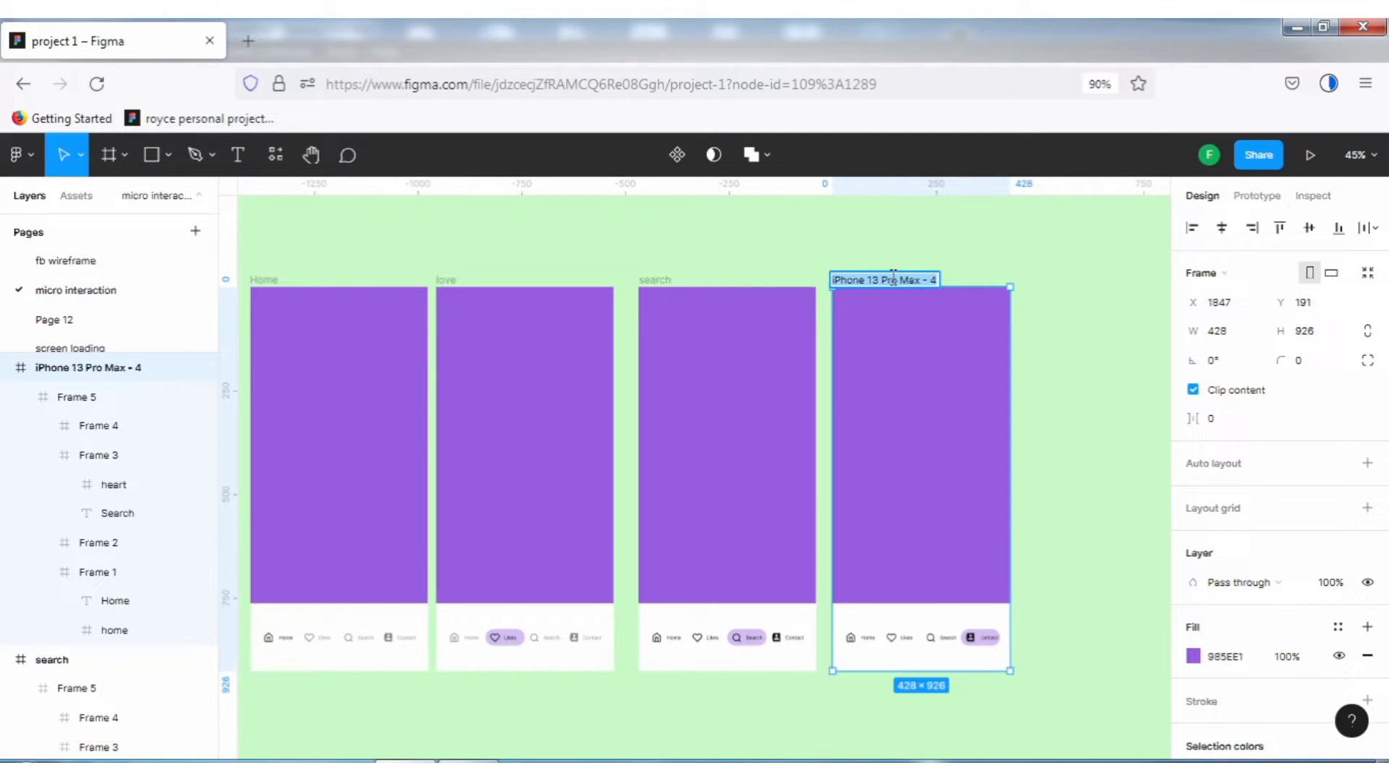
{"action": "type", "text": "contacts"}
{"action": "key", "text": "BackSpace"}
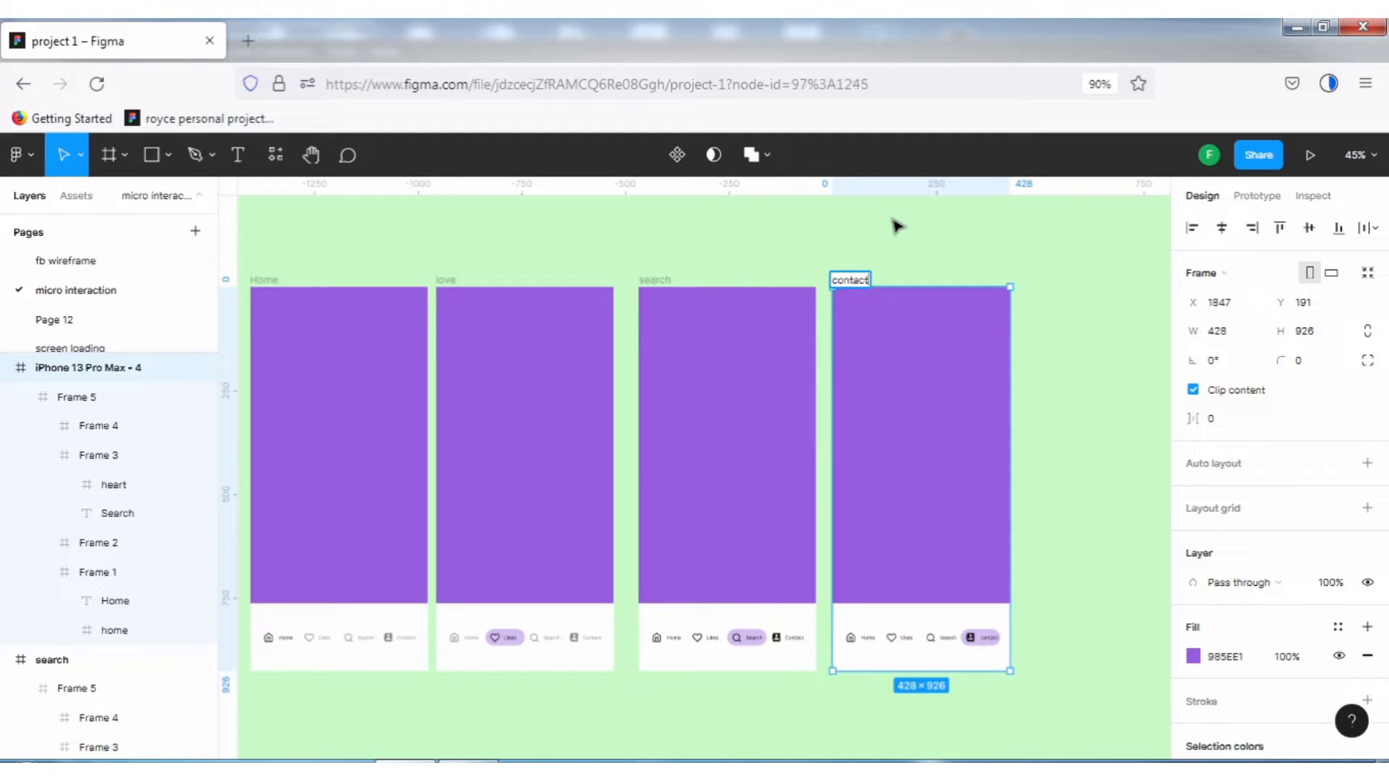
{"action": "left_click", "coordinate": [894, 224]}
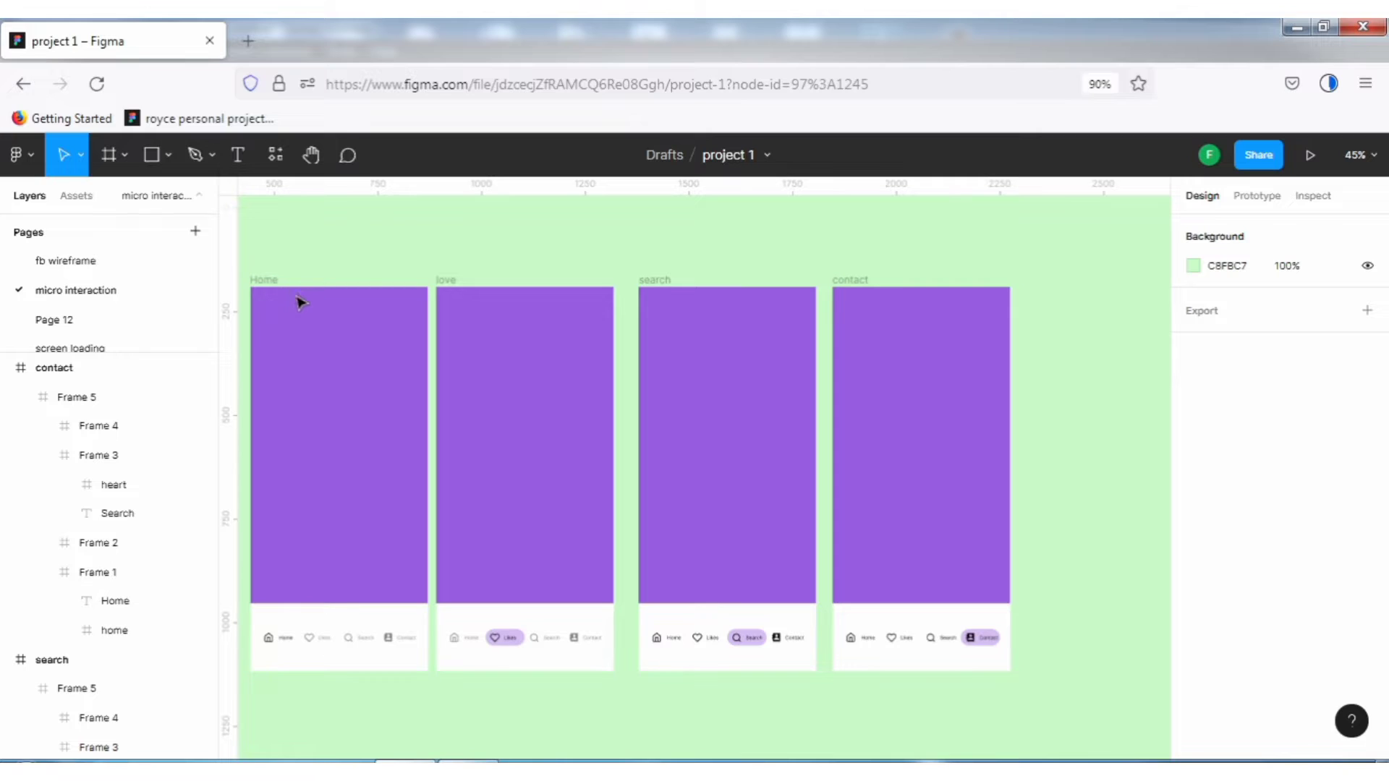
Rename the second phone screen's frame as Likes
{"action": "left_click", "coordinate": [449, 280]}
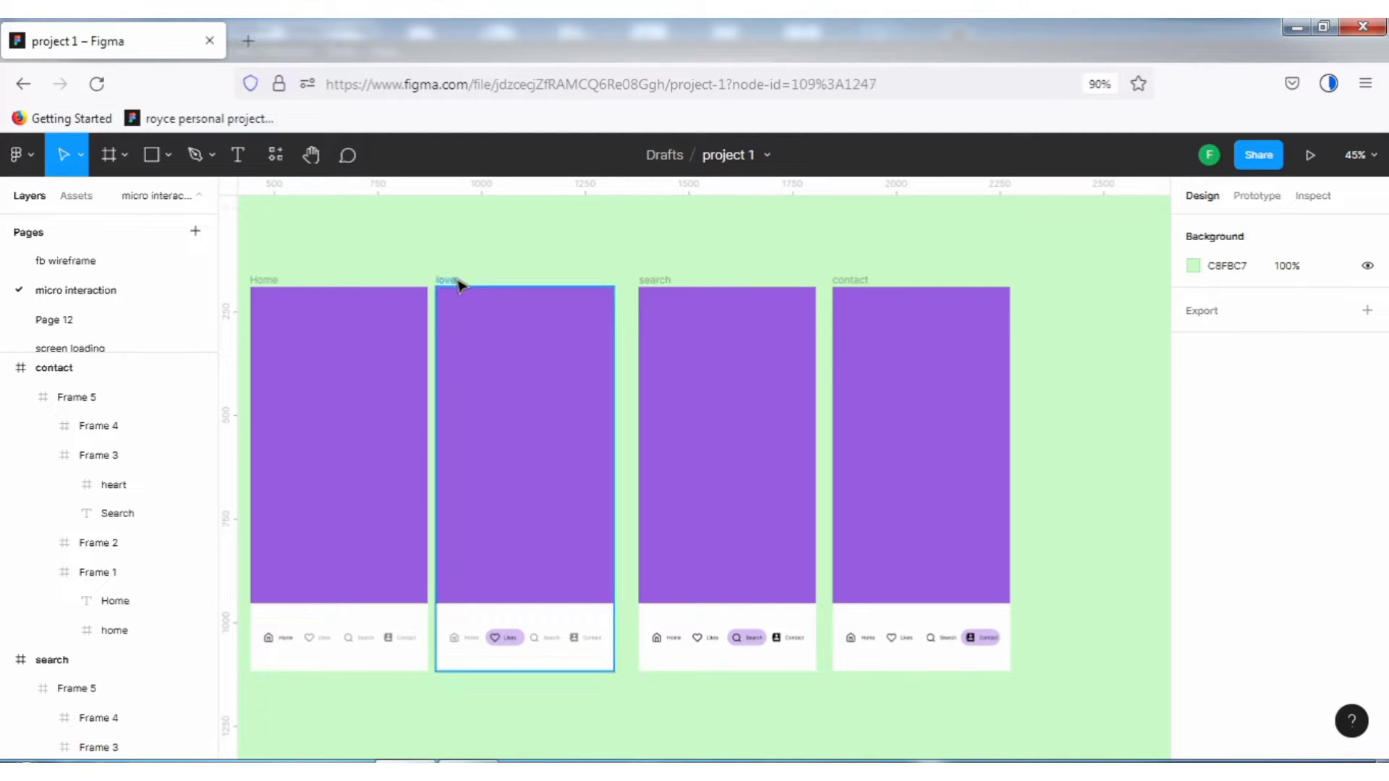
{"action": "double_click", "coordinate": [456, 281]}
{"action": "left_click_drag", "start_coordinate": [459, 280], "coordinate": [425, 279]}
{"action": "type", "text": "Likes"}
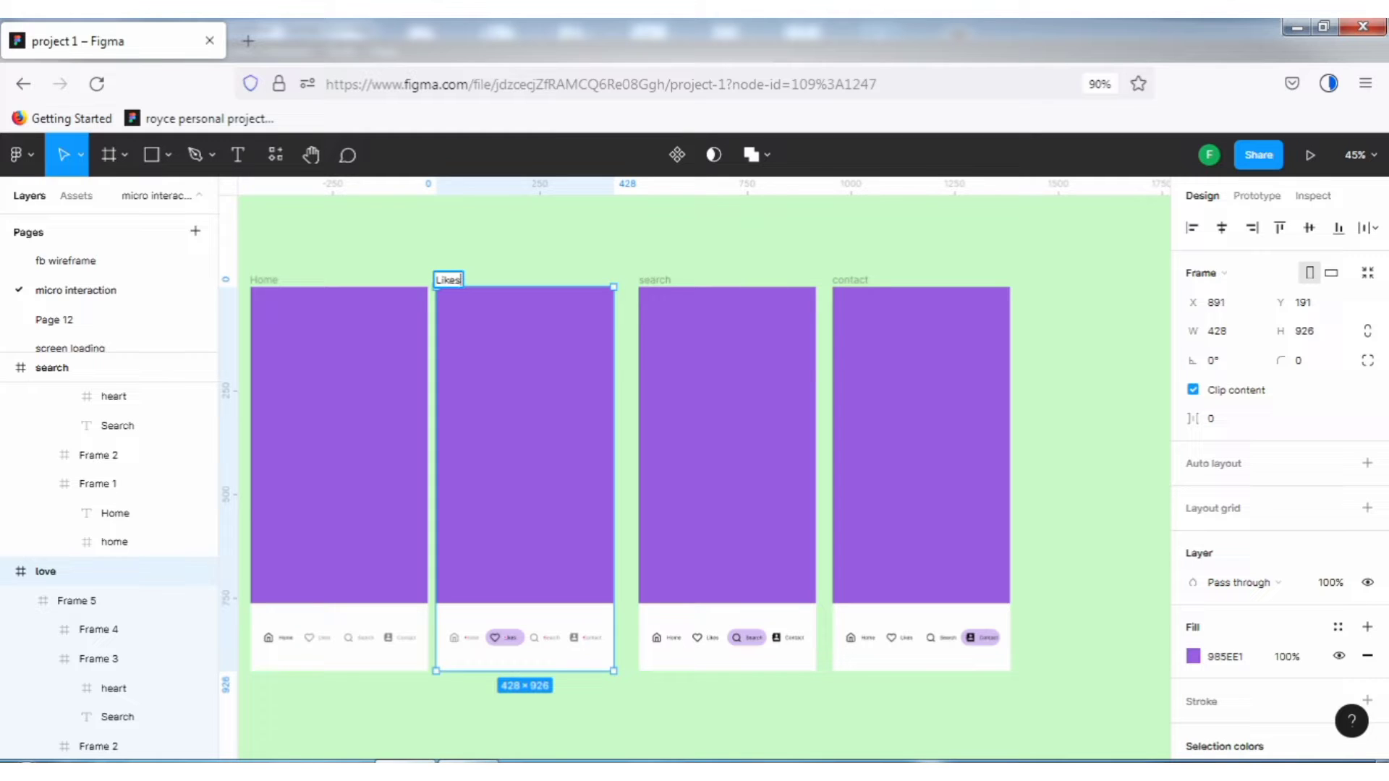
{"action": "left_click", "coordinate": [514, 246]}
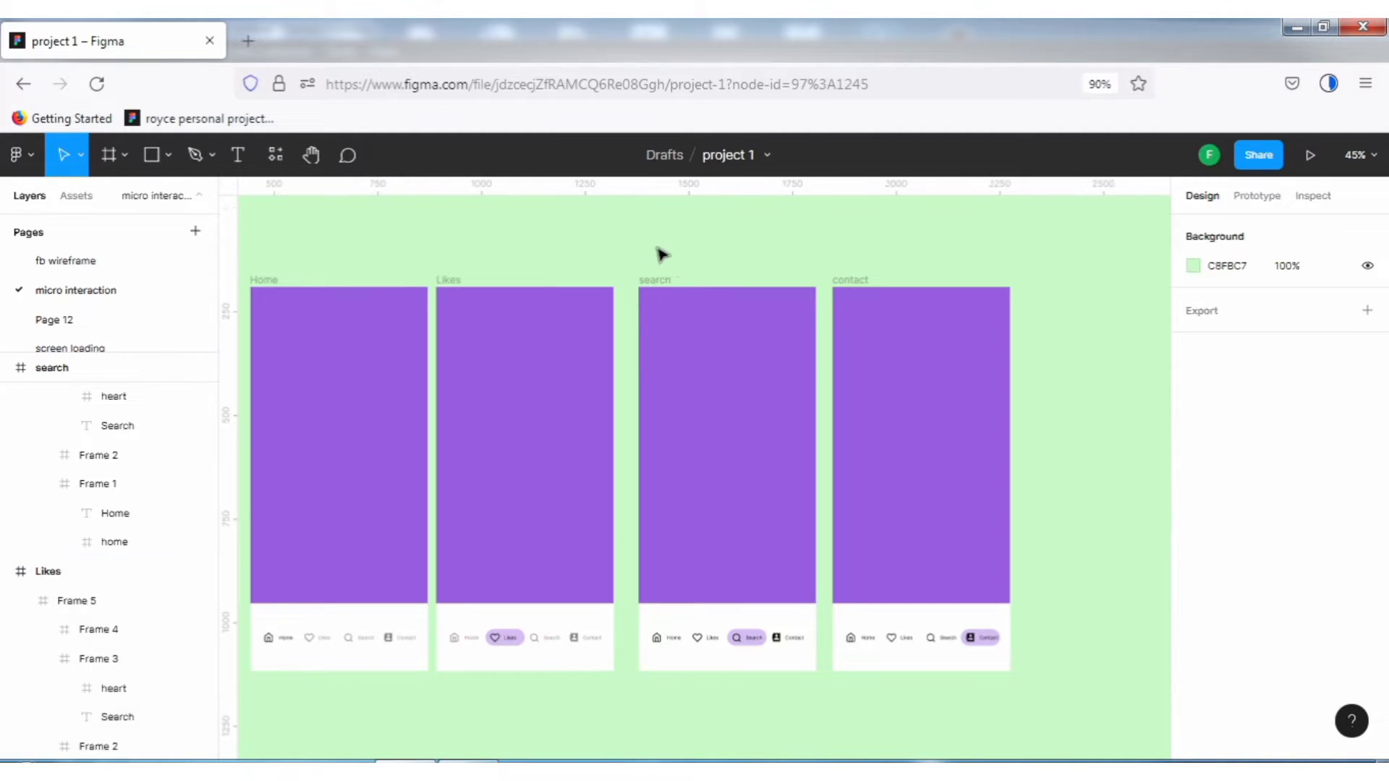
Capitalize the third phone screen's frame name so it reads Search
{"action": "double_click", "coordinate": [661, 280]}
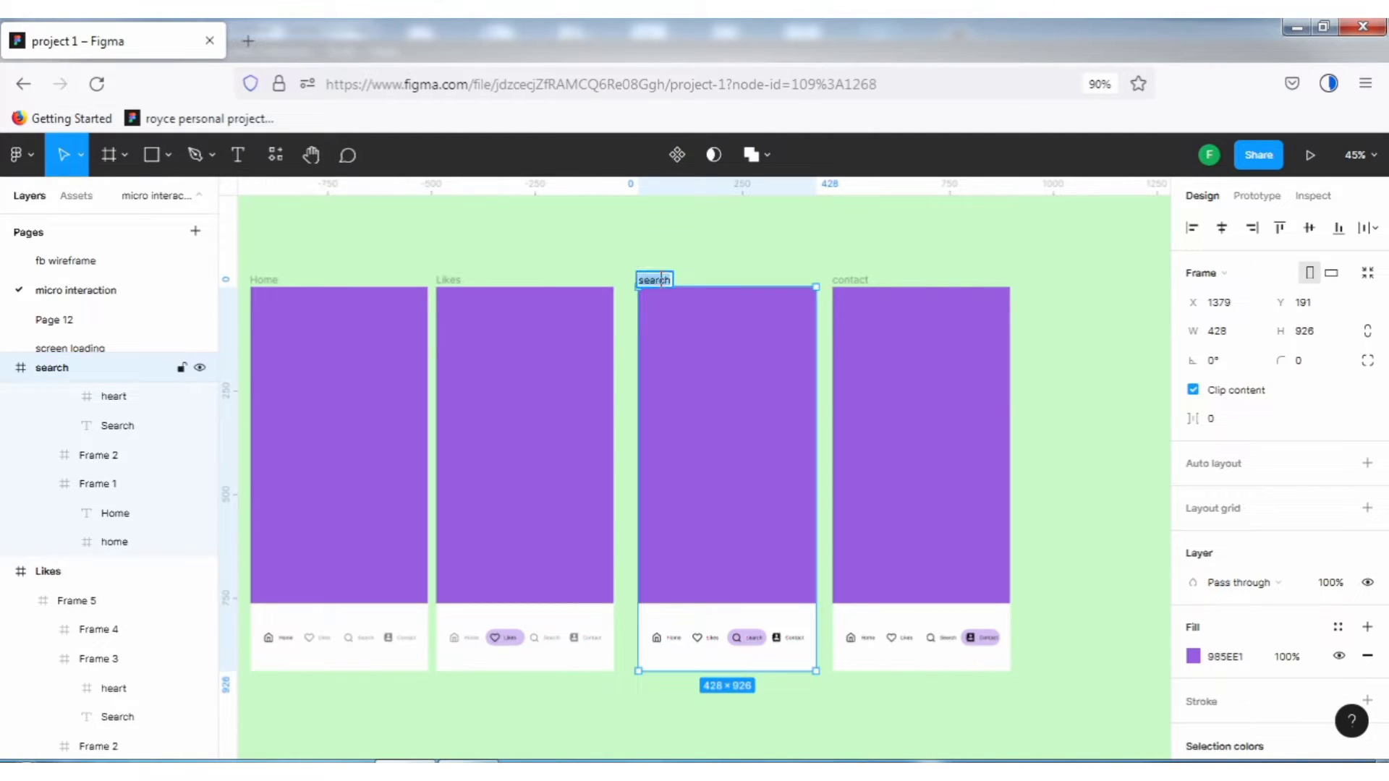
{"action": "left_click", "coordinate": [645, 276]}
{"action": "key", "text": "BackSpace"}
{"action": "type", "text": "S"}
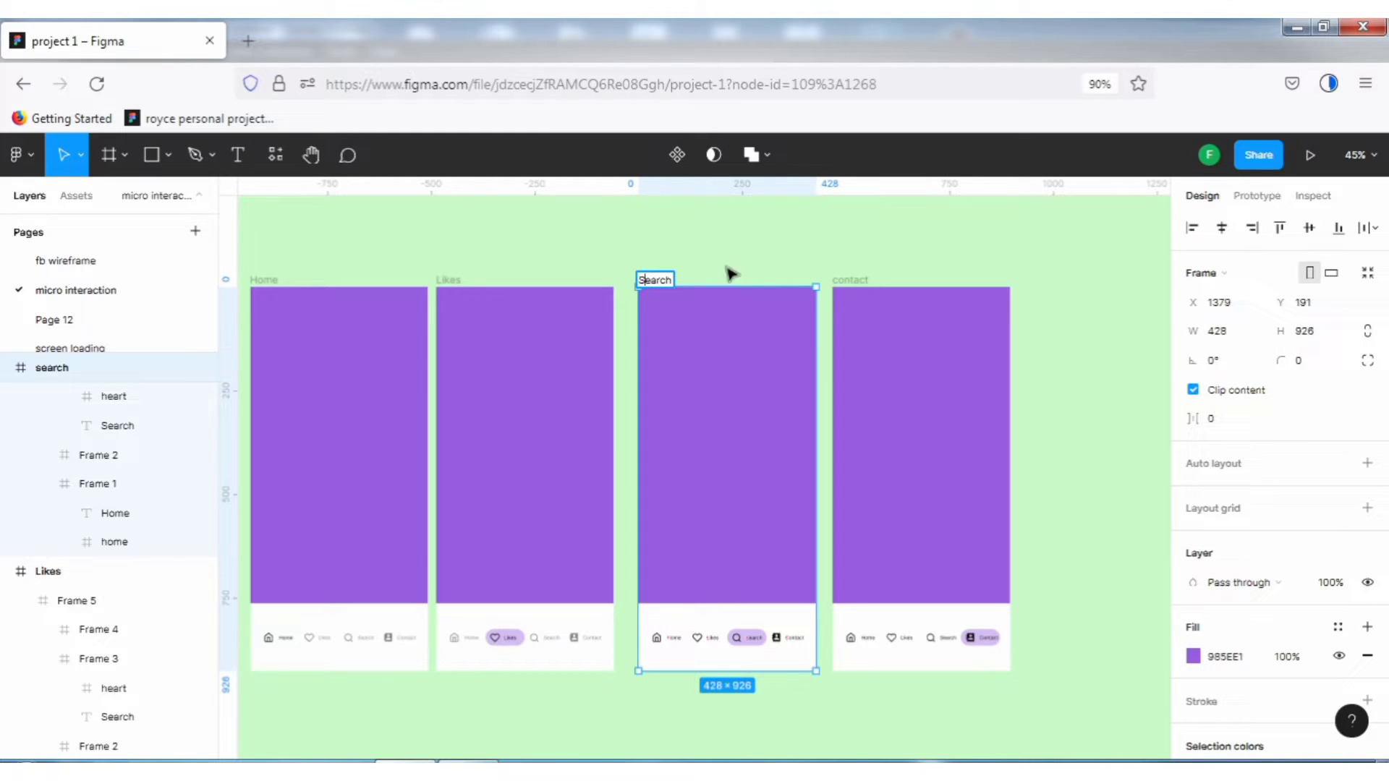
Capitalize the fourth phone screen's frame name so it reads Contact
{"action": "left_click", "coordinate": [847, 283]}
{"action": "double_click", "coordinate": [845, 283]}
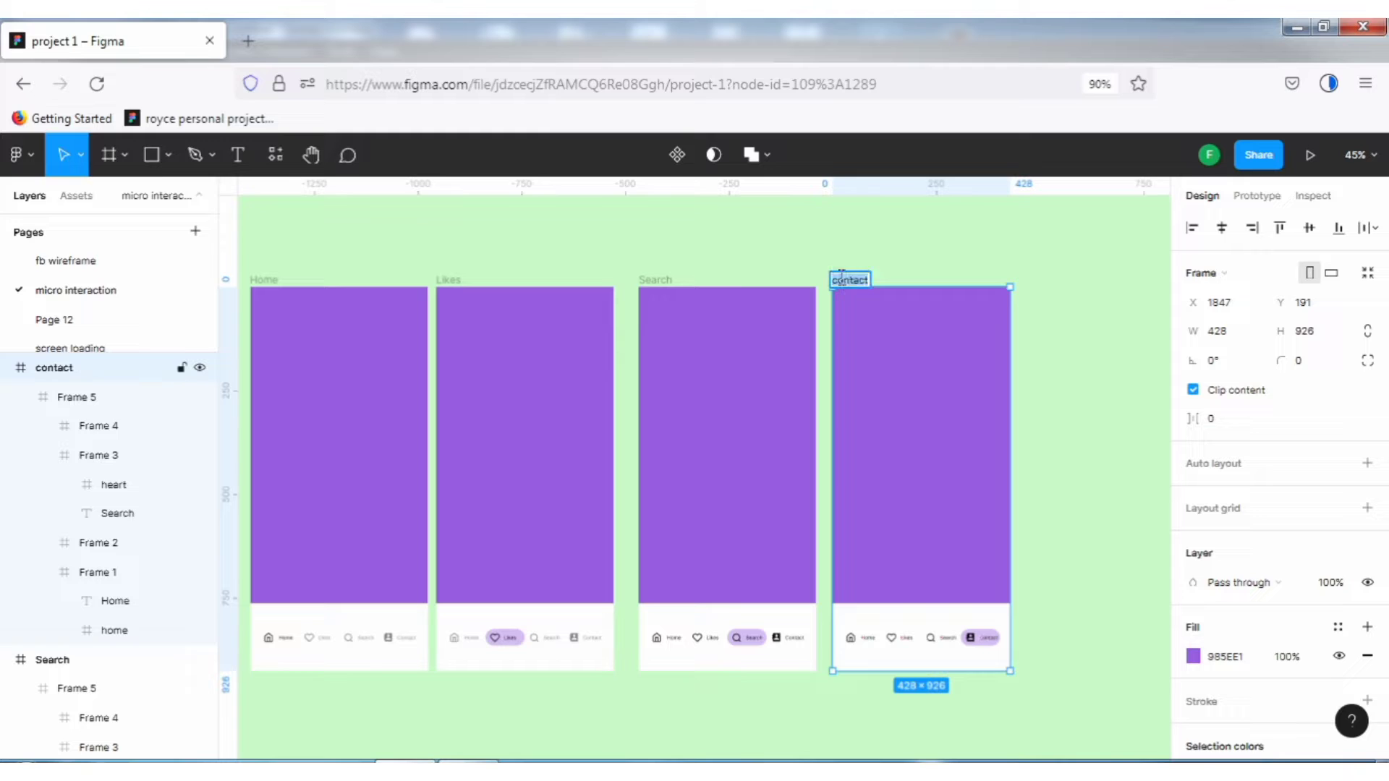
{"action": "left_click", "coordinate": [841, 279]}
{"action": "key", "text": "BackSpace"}
{"action": "type", "text": "C"}
{"action": "left_click", "coordinate": [701, 248]}
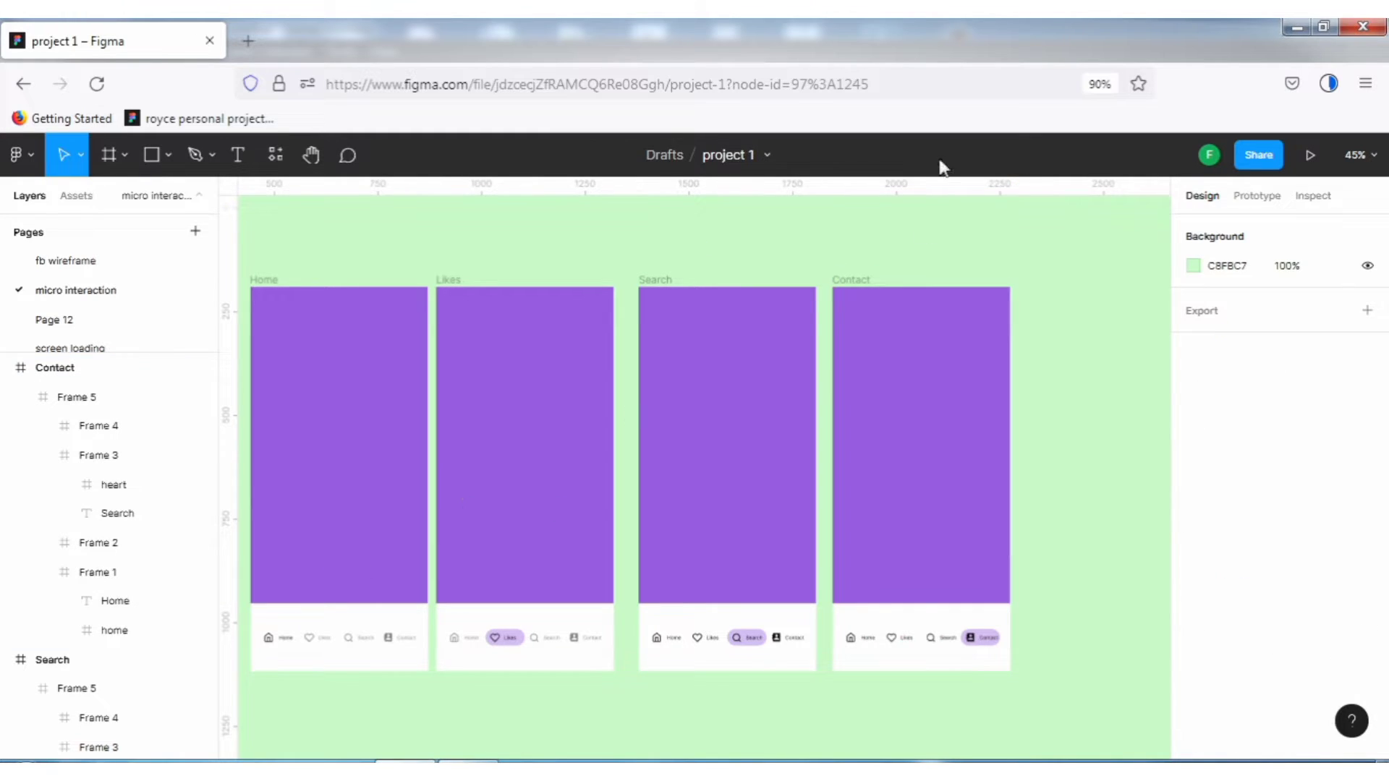
Examine the bottom navigation bars of the four screens up close, finishing with the one on the Home screen
{"action": "key", "text": "shift+0"}
{"action": "scroll", "coordinate": [738, 468], "scroll_direction": "down", "scroll_amount": 5}
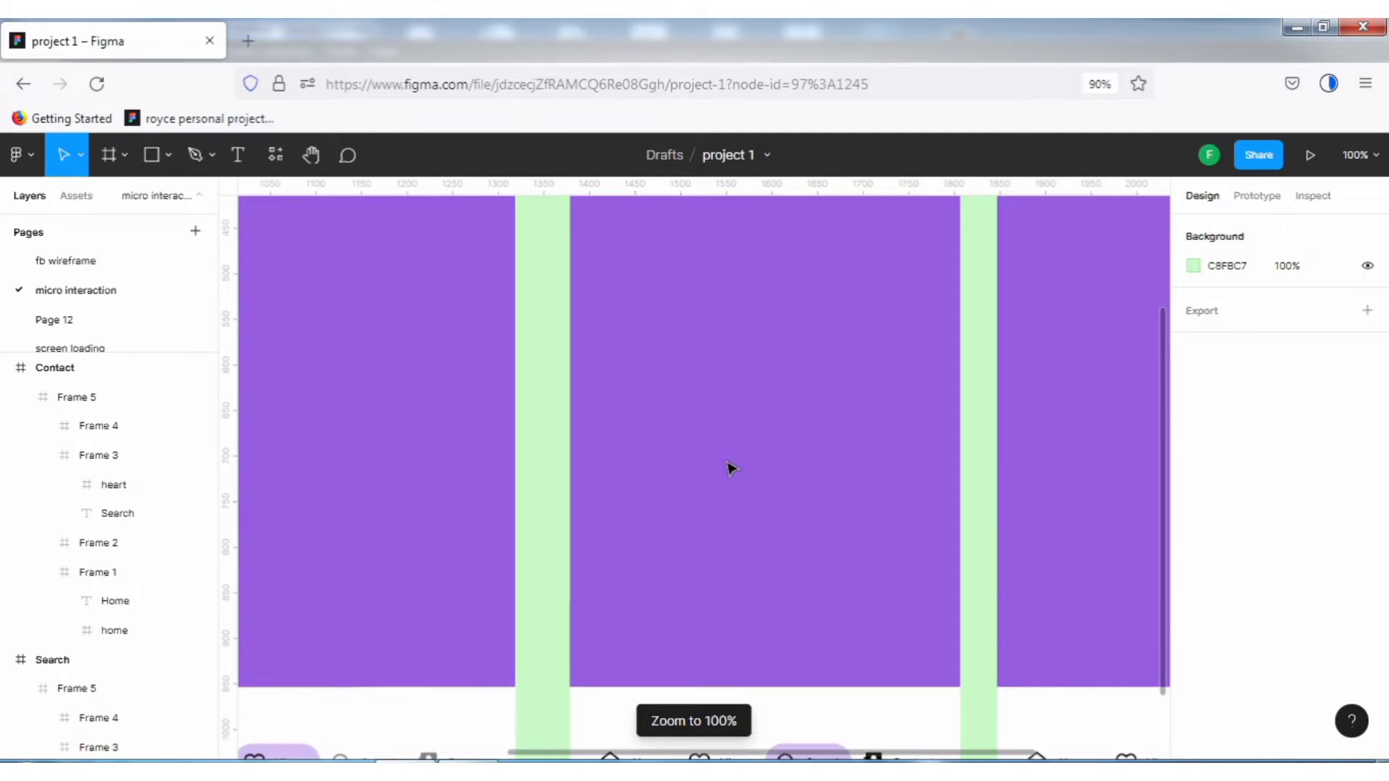
{"action": "scroll", "coordinate": [467, 566], "scroll_direction": "down", "scroll_amount": 2}
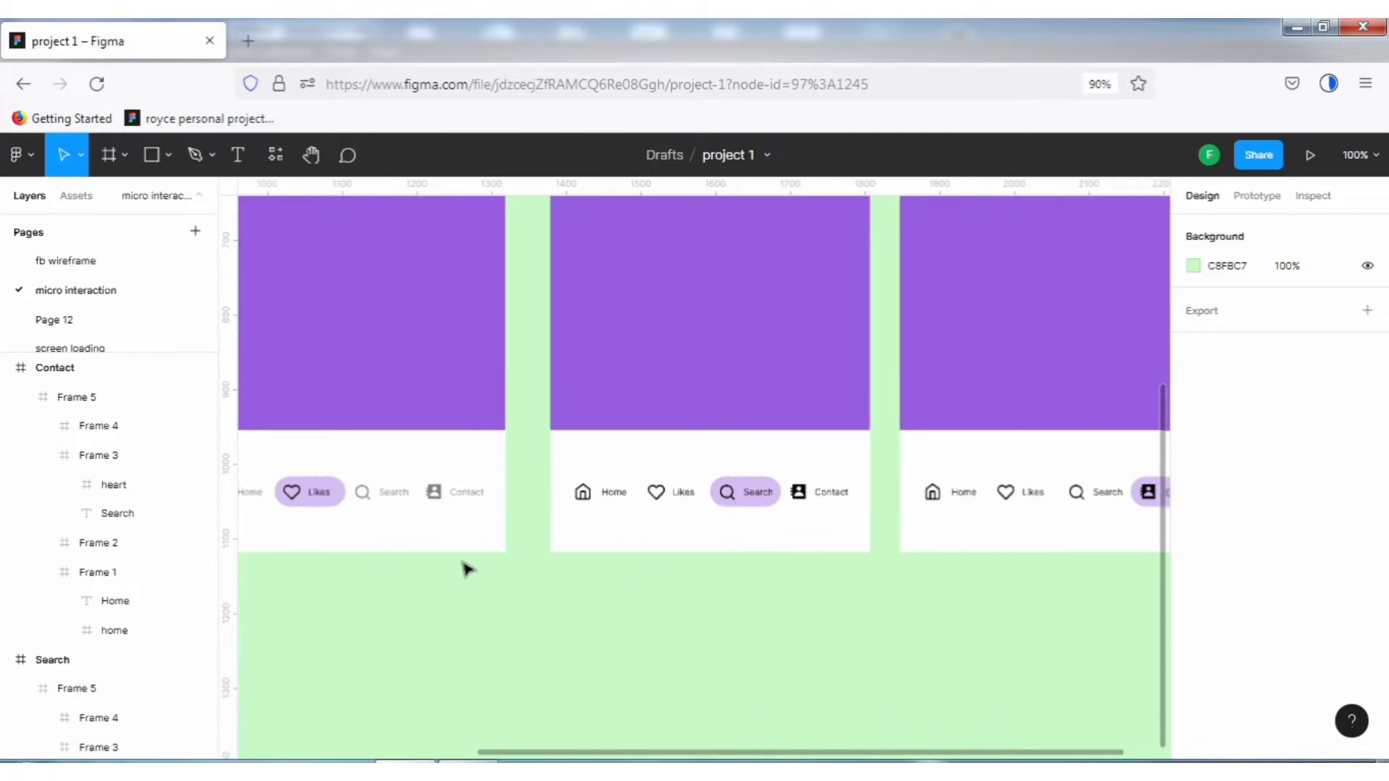
{"action": "scroll", "coordinate": [486, 561], "scroll_direction": "down", "scroll_amount": 2}
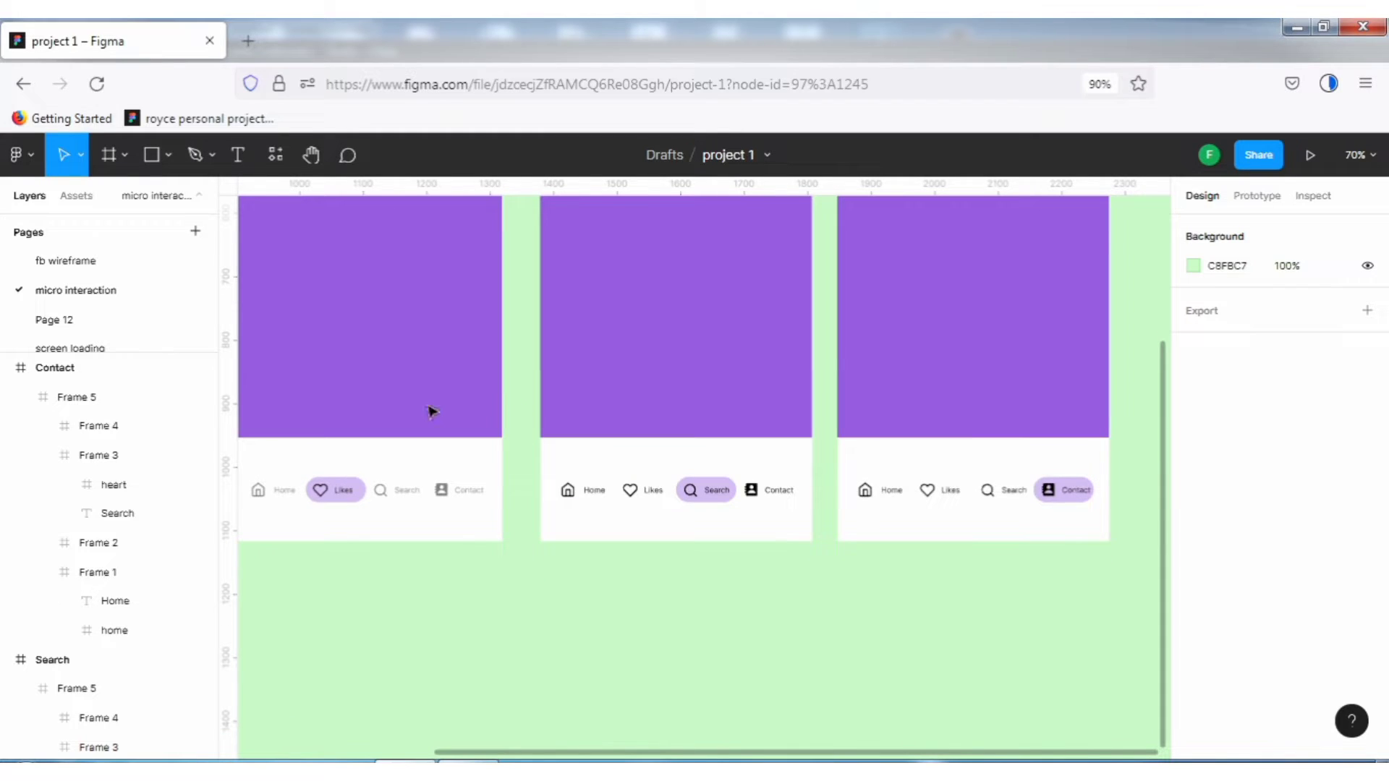
{"action": "scroll", "coordinate": [425, 427], "scroll_direction": "down", "scroll_amount": 1}
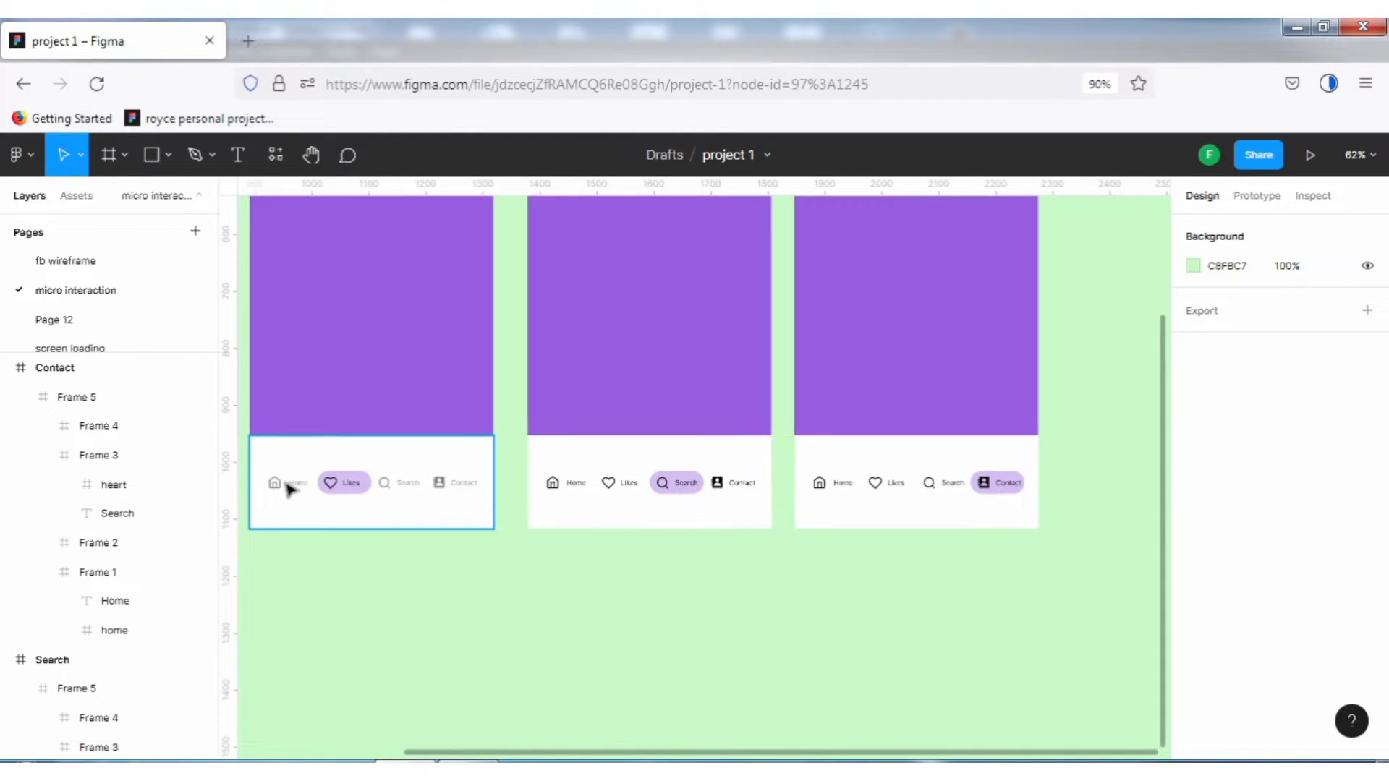
{"action": "scroll", "coordinate": [288, 494], "scroll_direction": "down", "scroll_amount": 1}
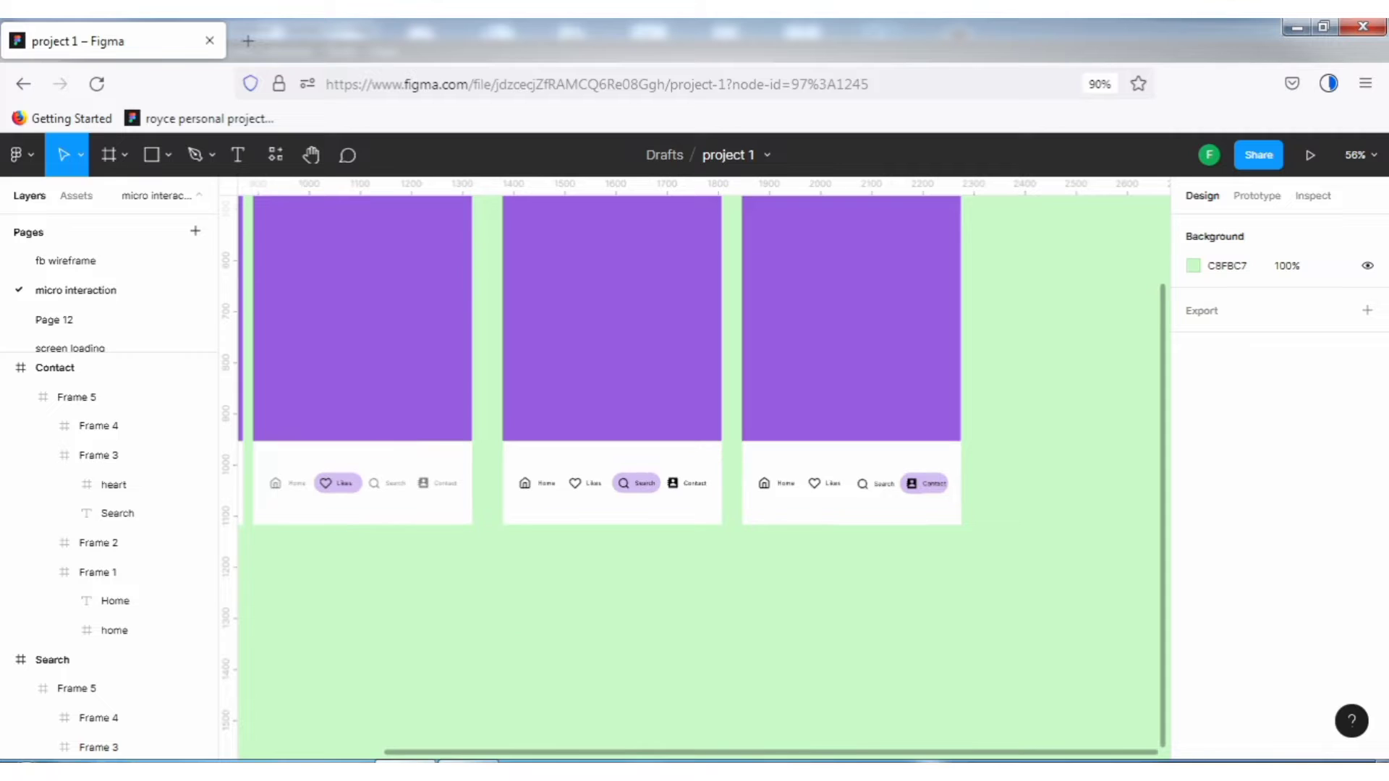
{"action": "key", "text": "shift+1"}
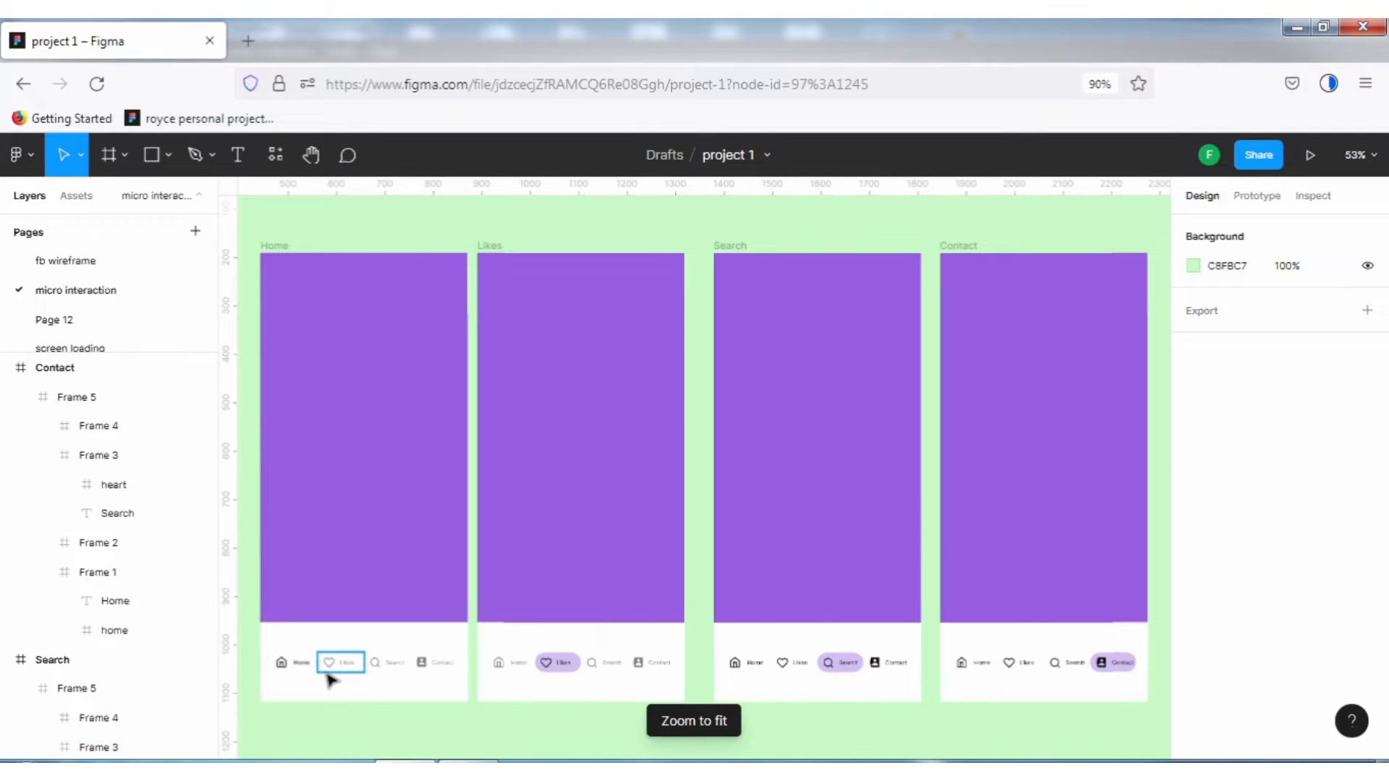
{"action": "scroll", "coordinate": [331, 675], "scroll_direction": "up", "scroll_amount": 1}
{"action": "scroll", "coordinate": [331, 675], "scroll_direction": "up", "scroll_amount": 5}
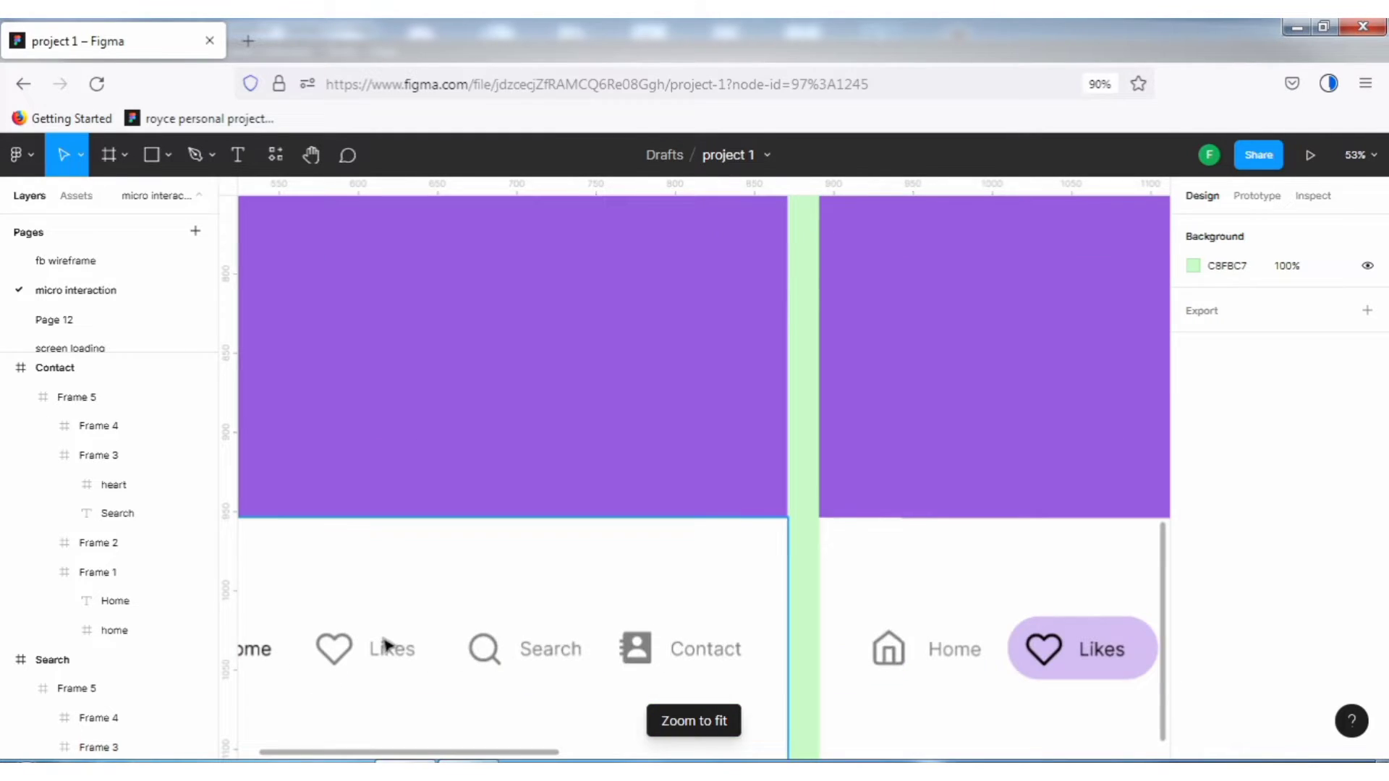
{"action": "left_click_drag", "start_coordinate": [412, 525], "coordinate": [680, 400]}
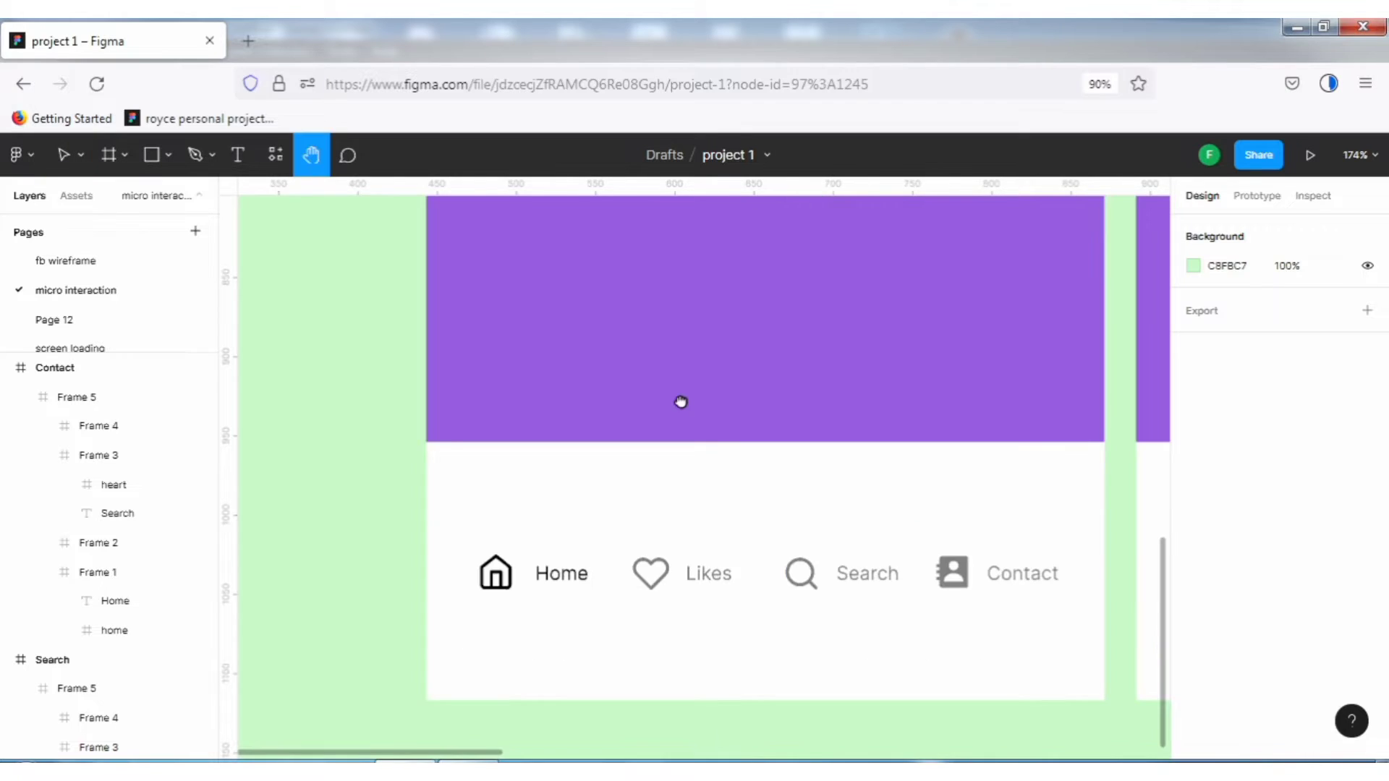
{"action": "left_click", "coordinate": [590, 571]}
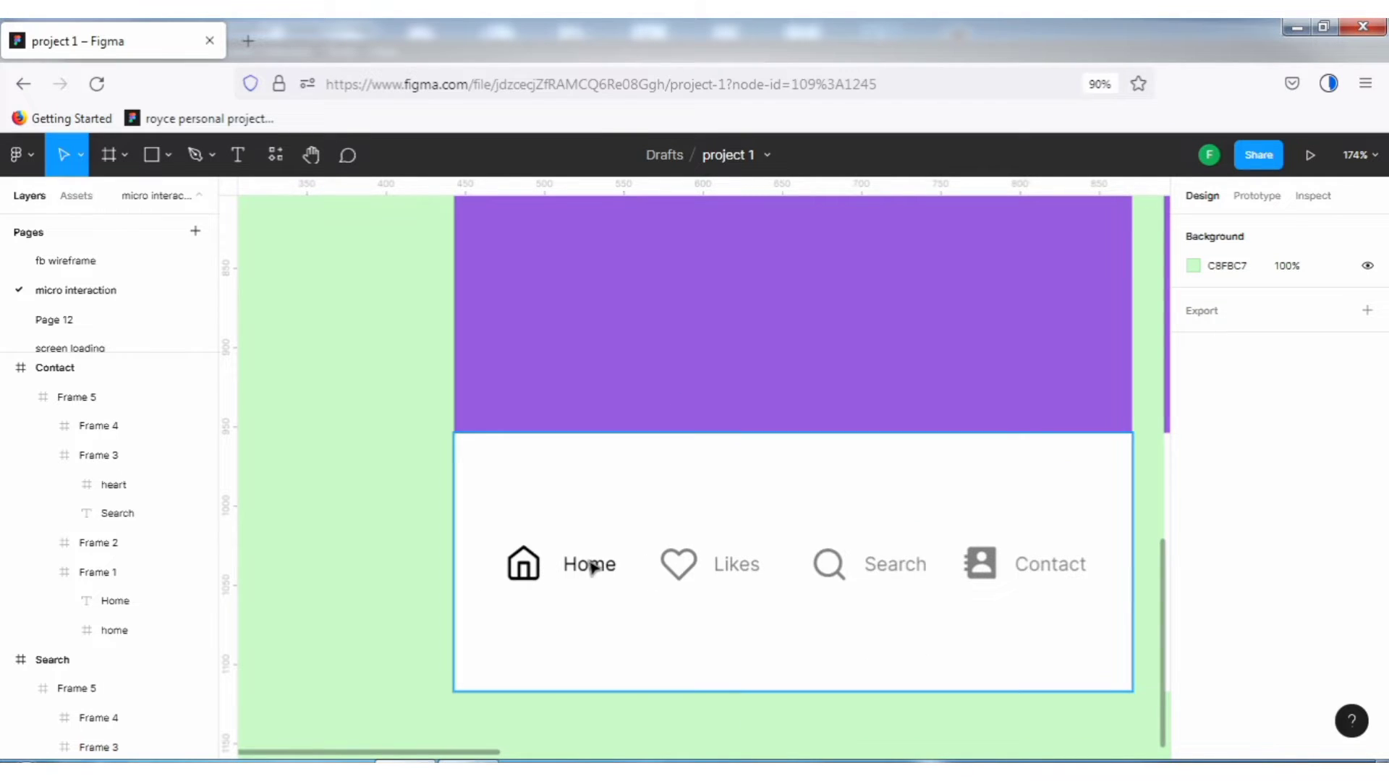
{"action": "double_click", "coordinate": [589, 566]}
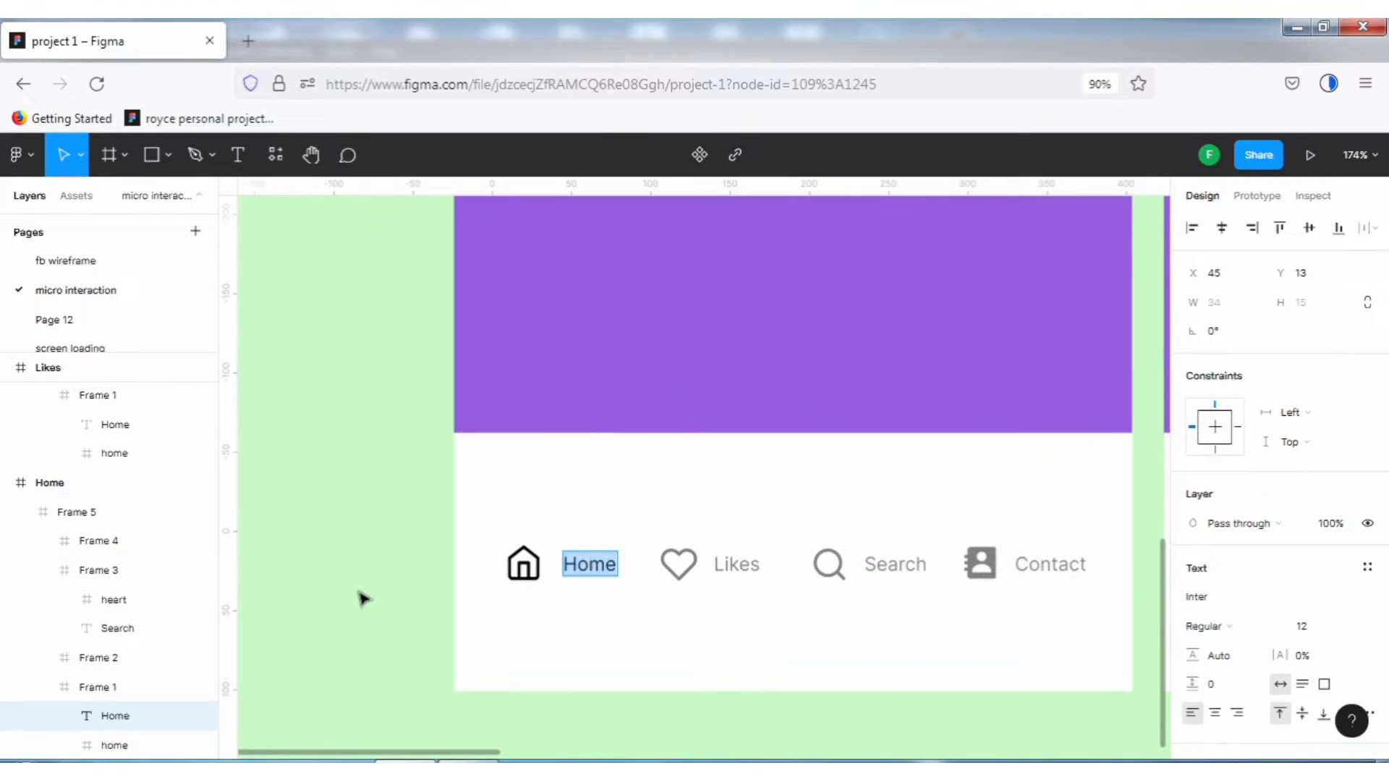
{"action": "left_click", "coordinate": [405, 554]}
Fill the Home item's frame on the Home screen with light purple D6BFF3, sampled from the Likes screen's highlighted pill
{"action": "left_click", "coordinate": [561, 567]}
{"action": "double_click", "coordinate": [562, 568]}
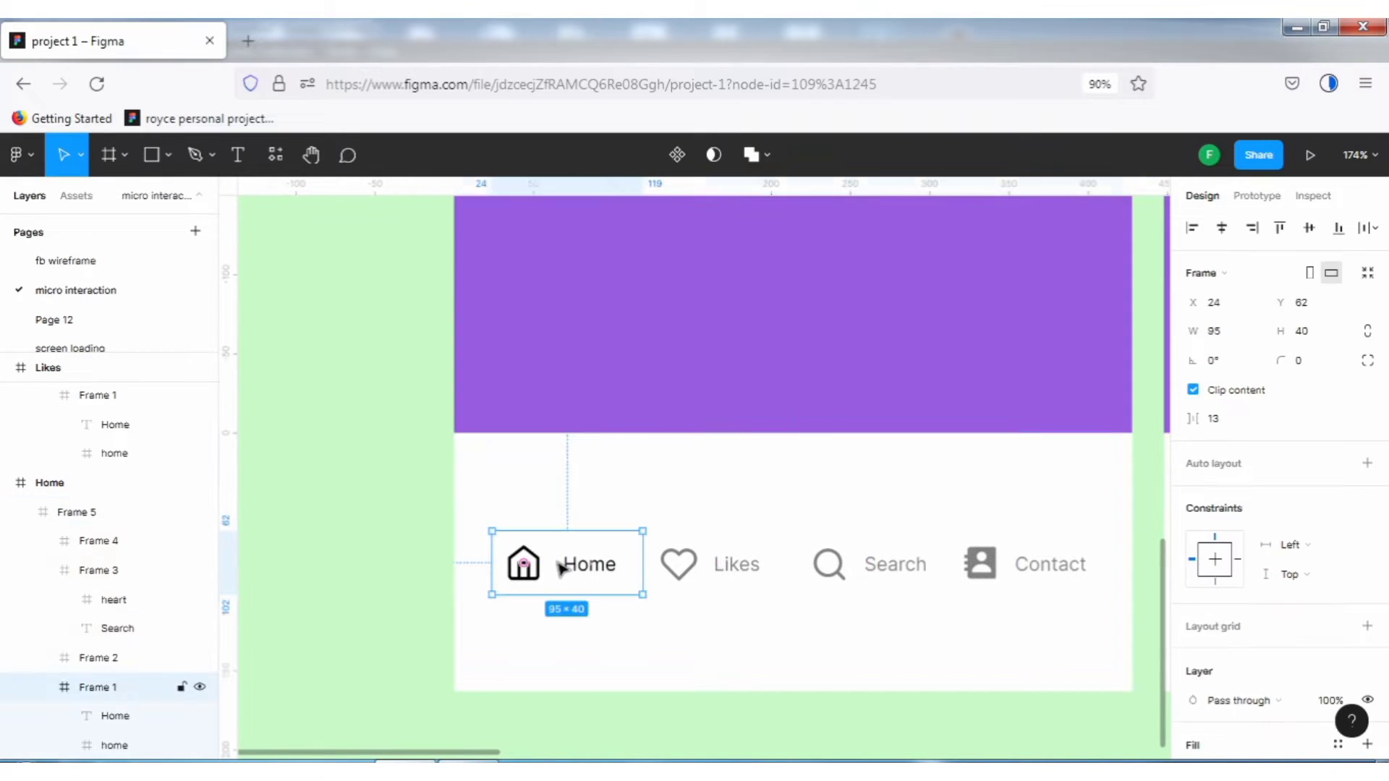
{"action": "scroll", "coordinate": [1239, 641], "scroll_direction": "down", "scroll_amount": 4}
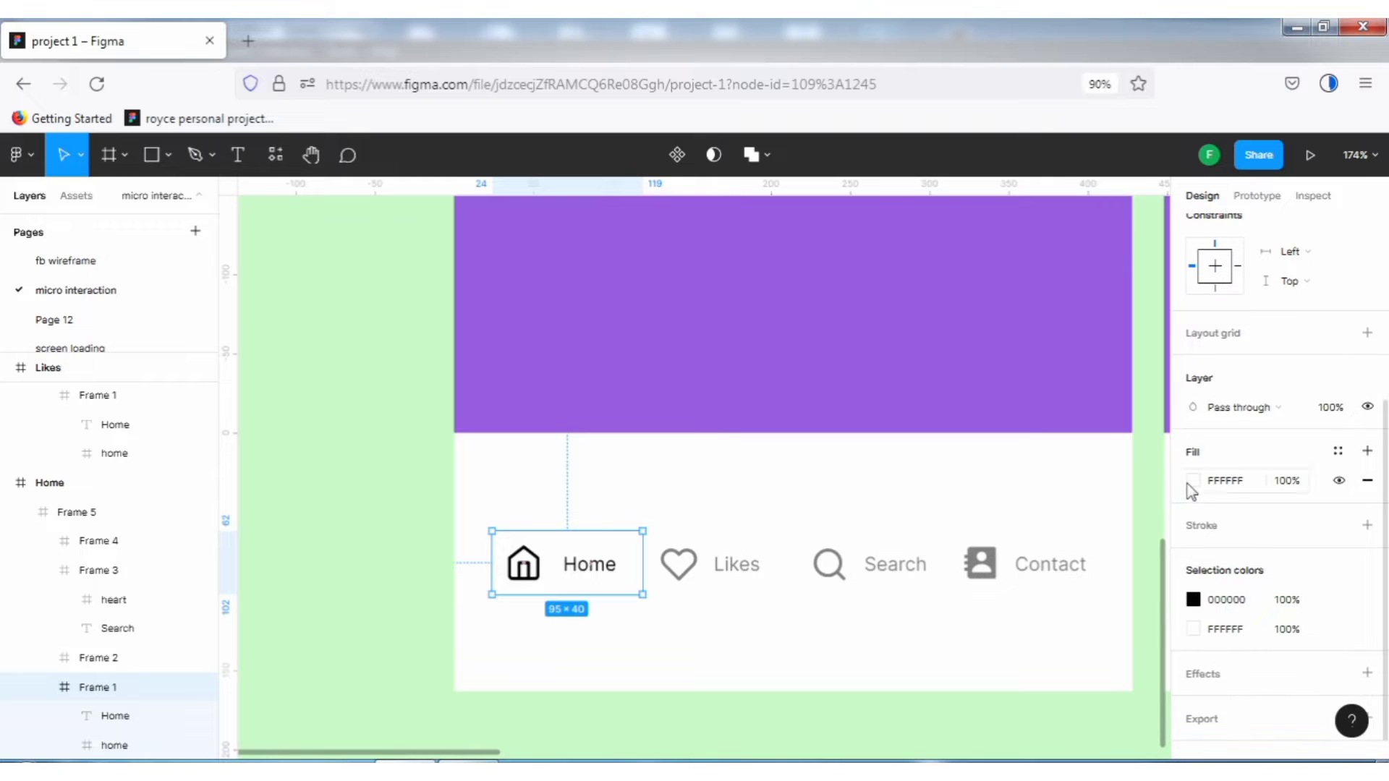
{"action": "left_click", "coordinate": [1193, 482]}
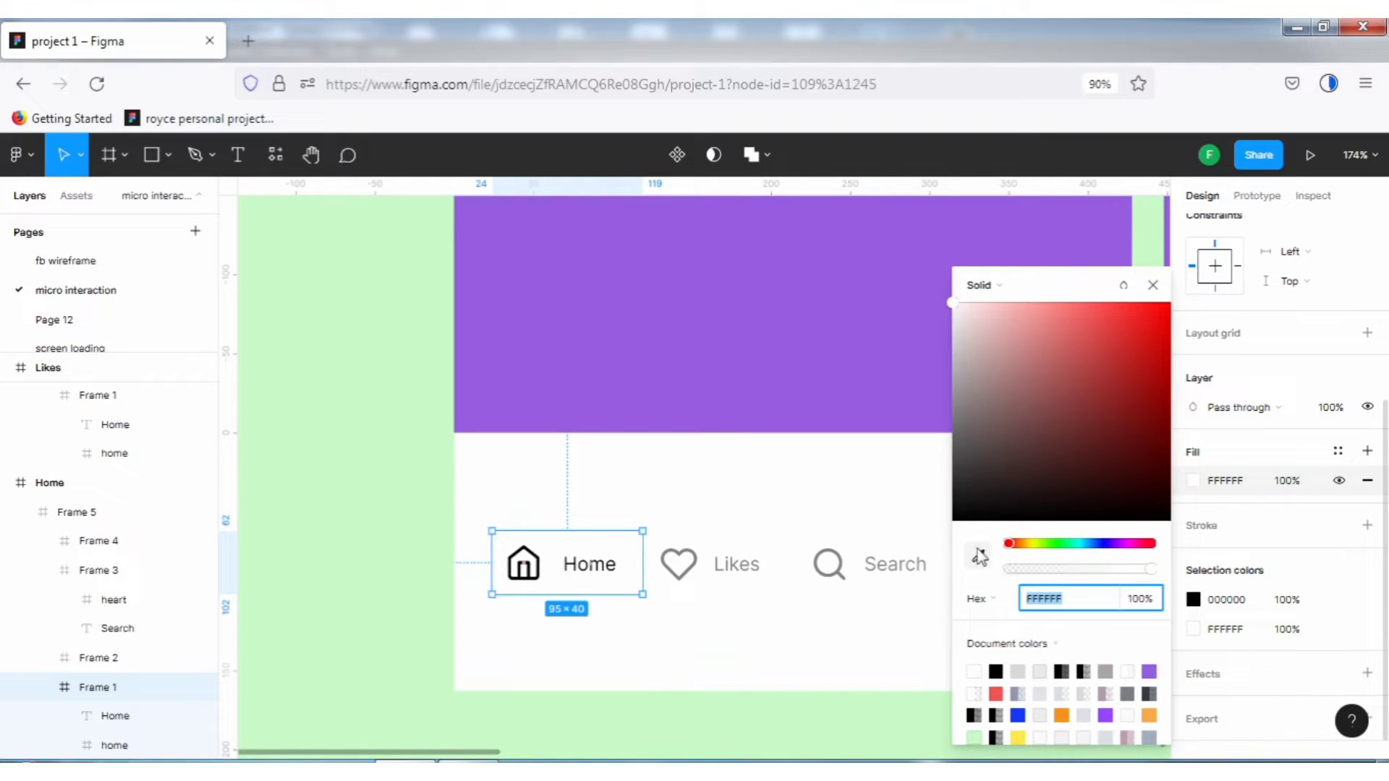
{"action": "left_click", "coordinate": [979, 557]}
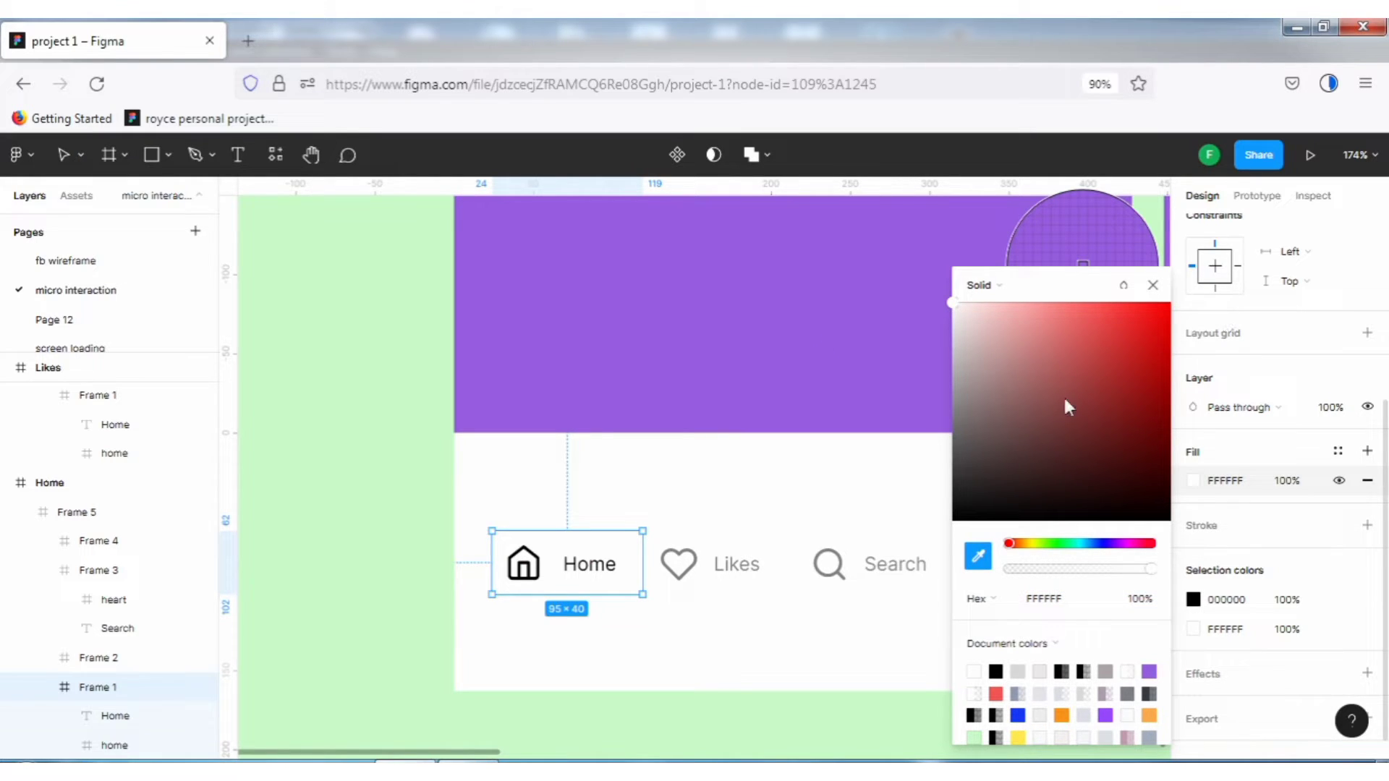
{"action": "key", "text": "Escape"}
{"action": "left_click_drag", "start_coordinate": [835, 368], "coordinate": [590, 313]}
{"action": "scroll", "coordinate": [590, 313], "scroll_direction": "right", "scroll_amount": 5}
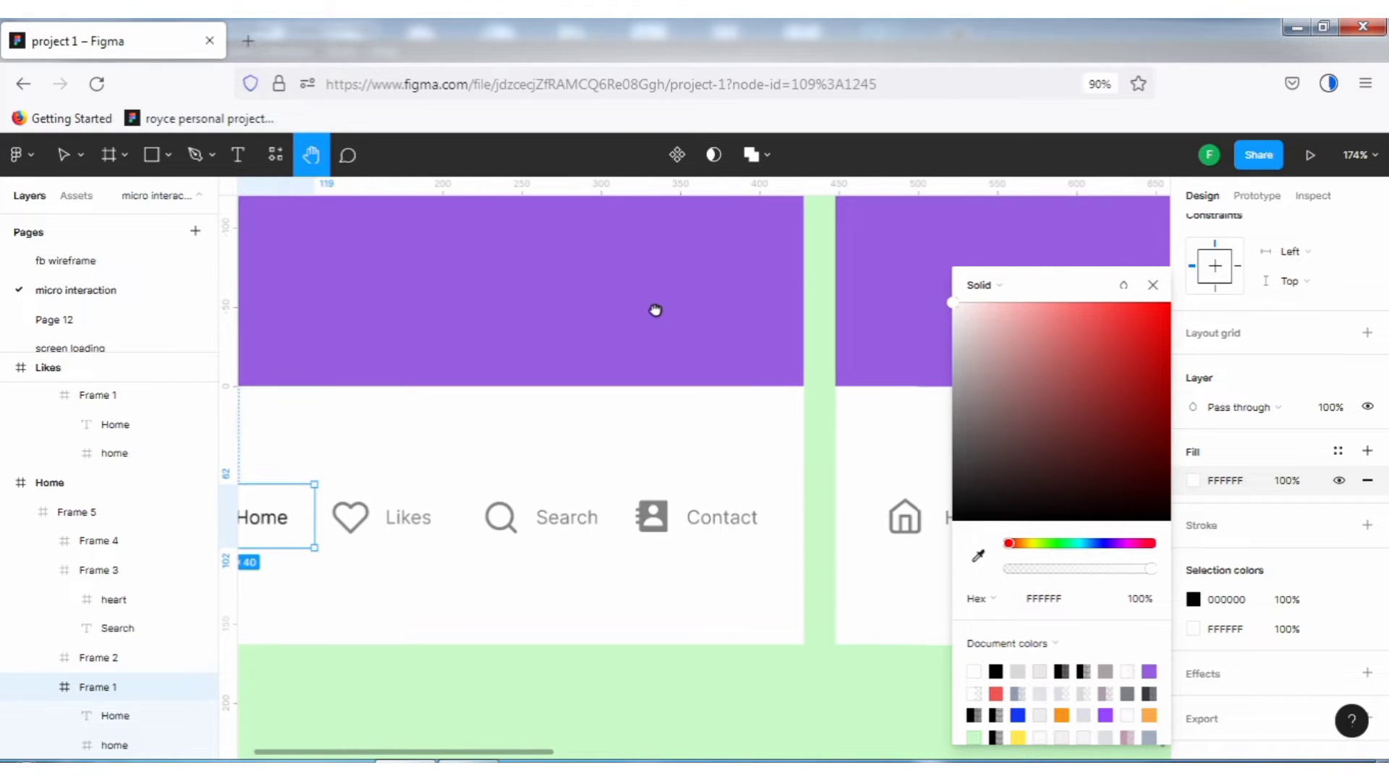
{"action": "scroll", "coordinate": [656, 309], "scroll_direction": "right", "scroll_amount": 8}
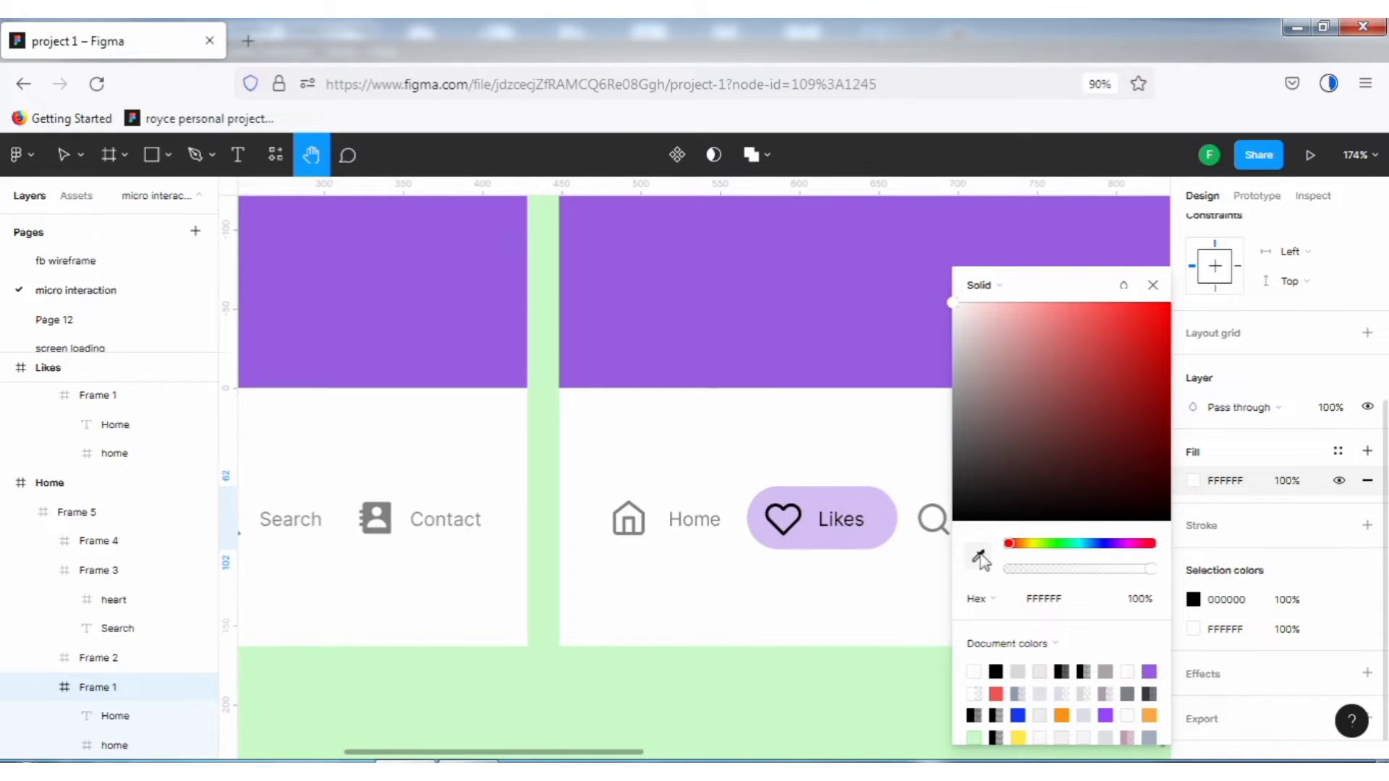
{"action": "key", "text": "i"}
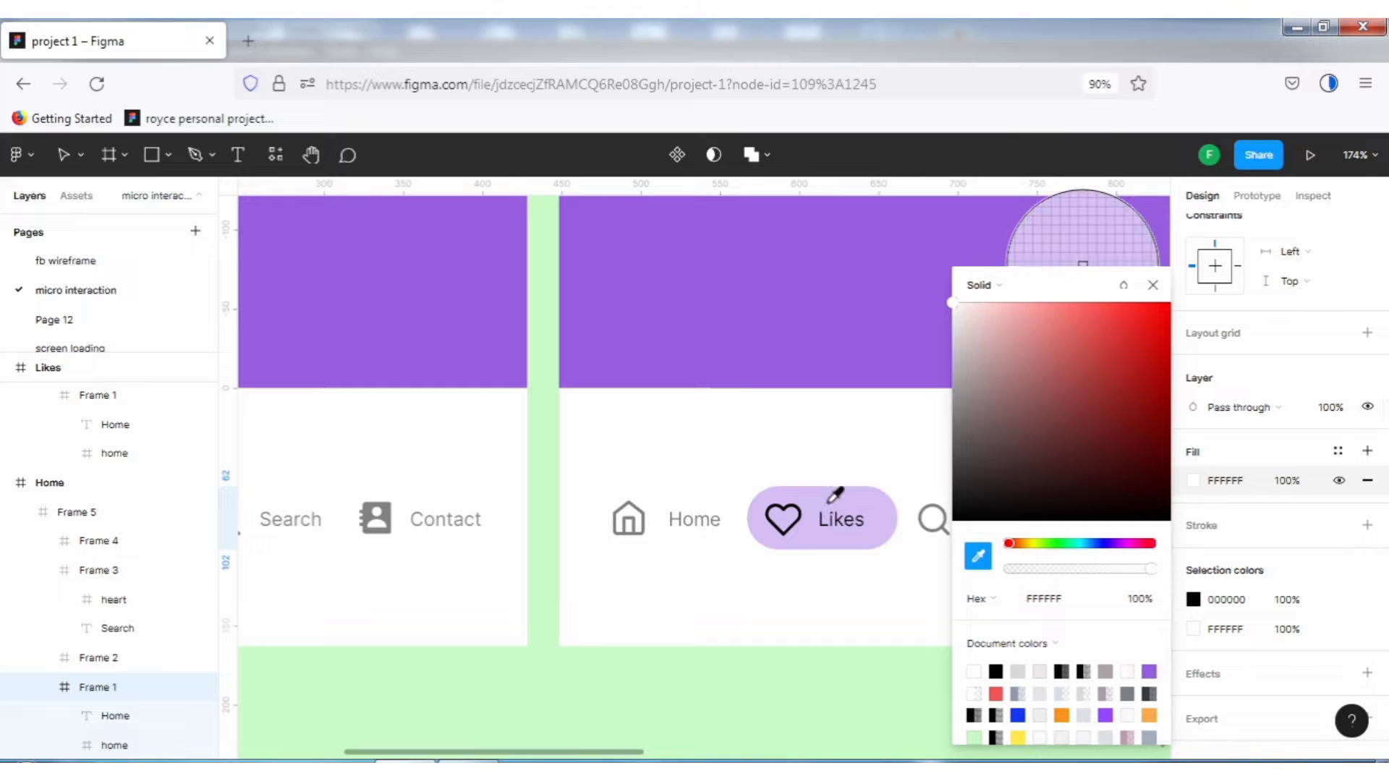
{"action": "left_click", "coordinate": [830, 501]}
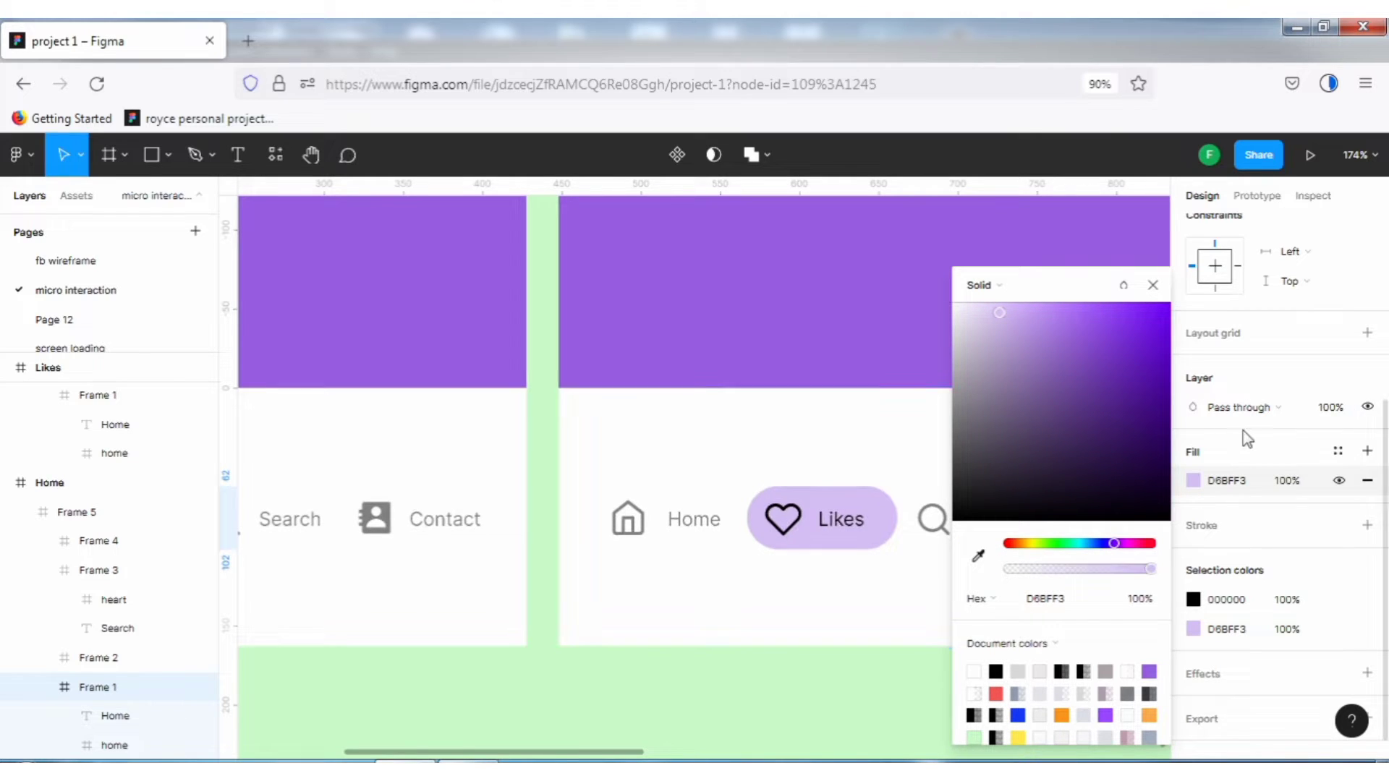
Try to round the corners of the Home item's frame on the Home screen
{"action": "scroll", "coordinate": [1247, 434], "scroll_direction": "up", "scroll_amount": 3}
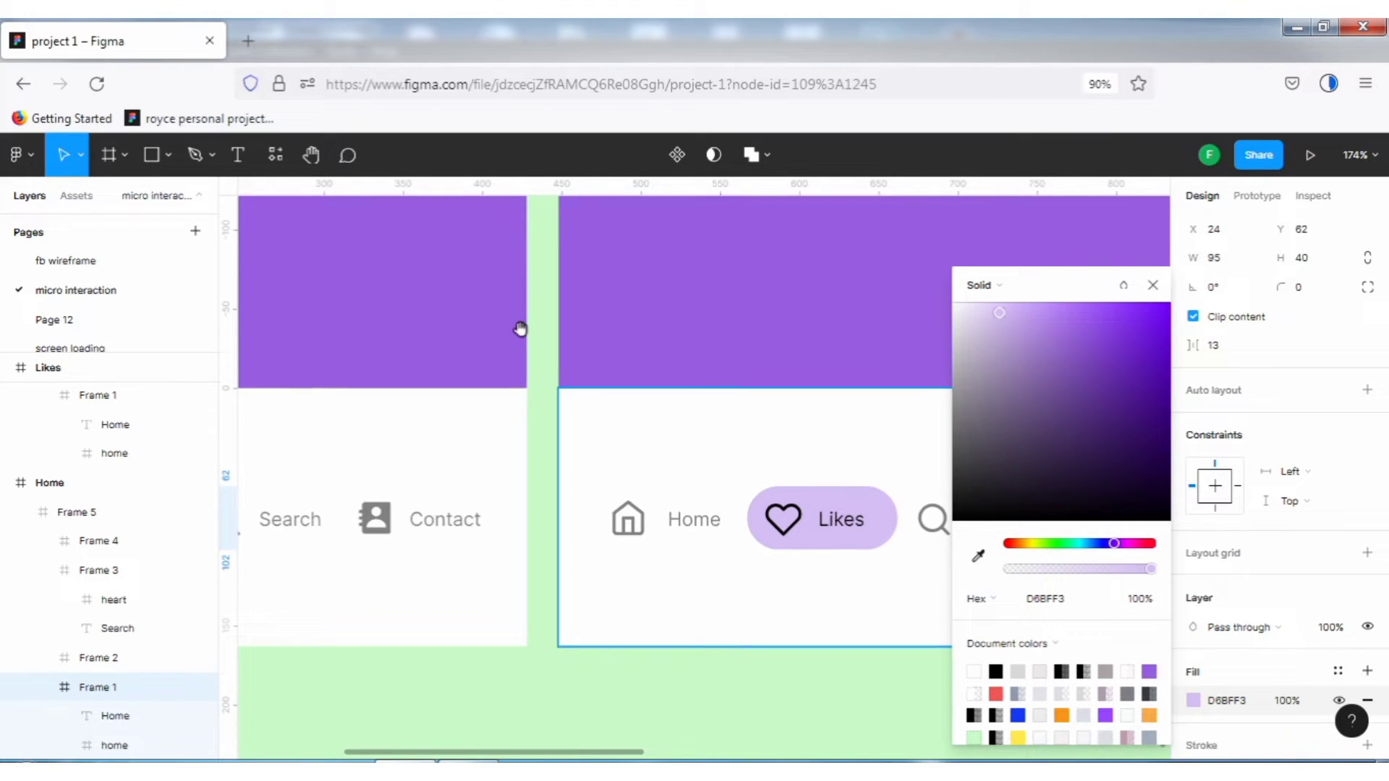
{"action": "left_click_drag", "start_coordinate": [520, 329], "coordinate": [923, 344]}
{"action": "left_click", "coordinate": [1300, 288]}
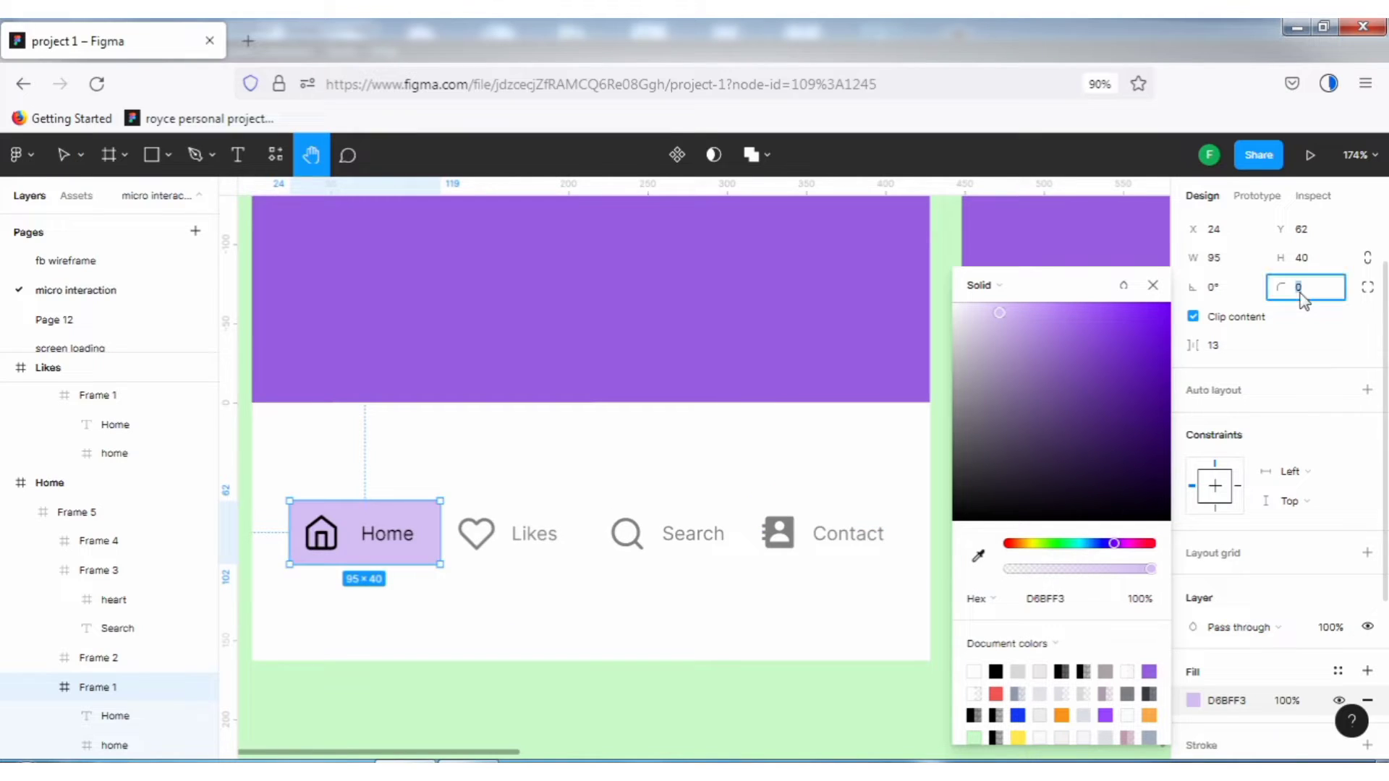
{"action": "type", "text": "3"}
{"action": "scroll", "coordinate": [1264, 355], "scroll_direction": "down", "scroll_amount": 2}
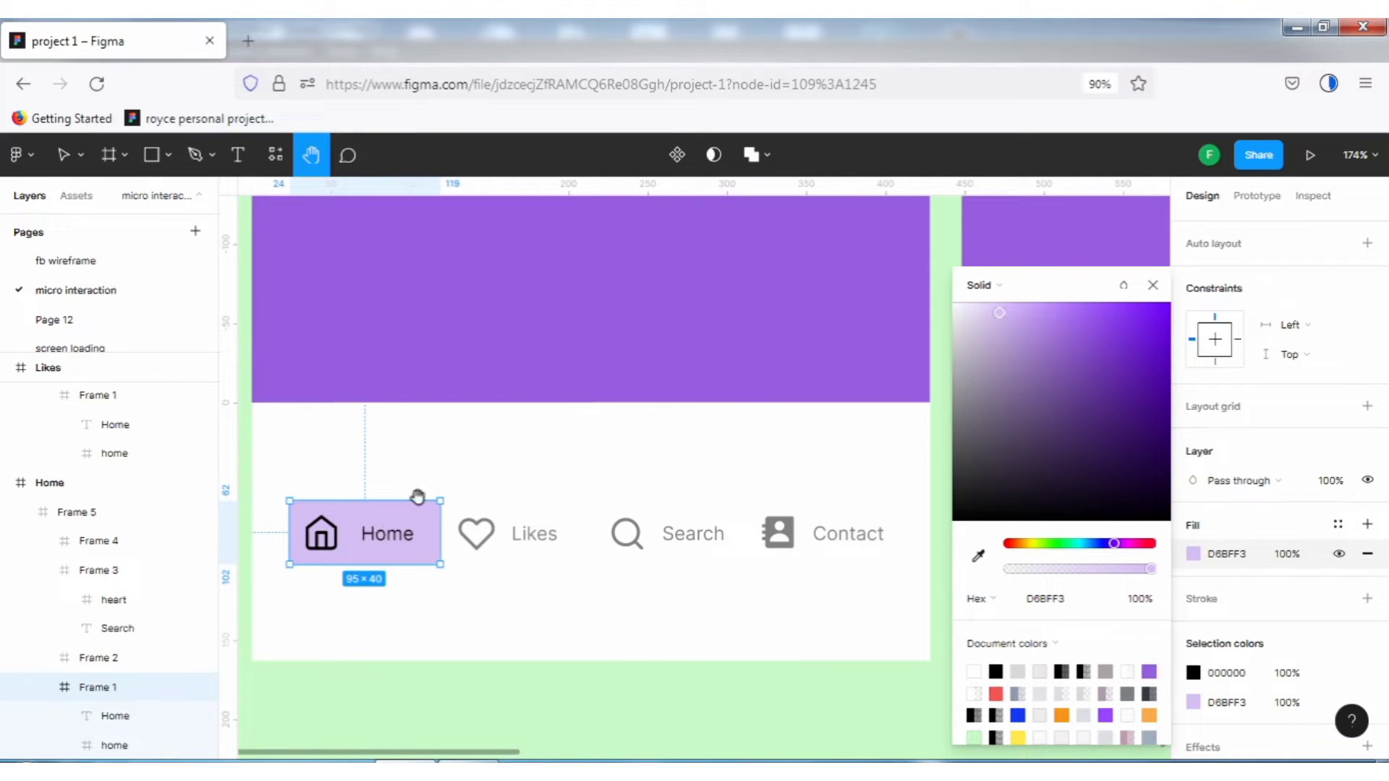
Close the fill's color picker and set the corner radius of the Home item's frame to 30
{"action": "left_click", "coordinate": [1154, 286]}
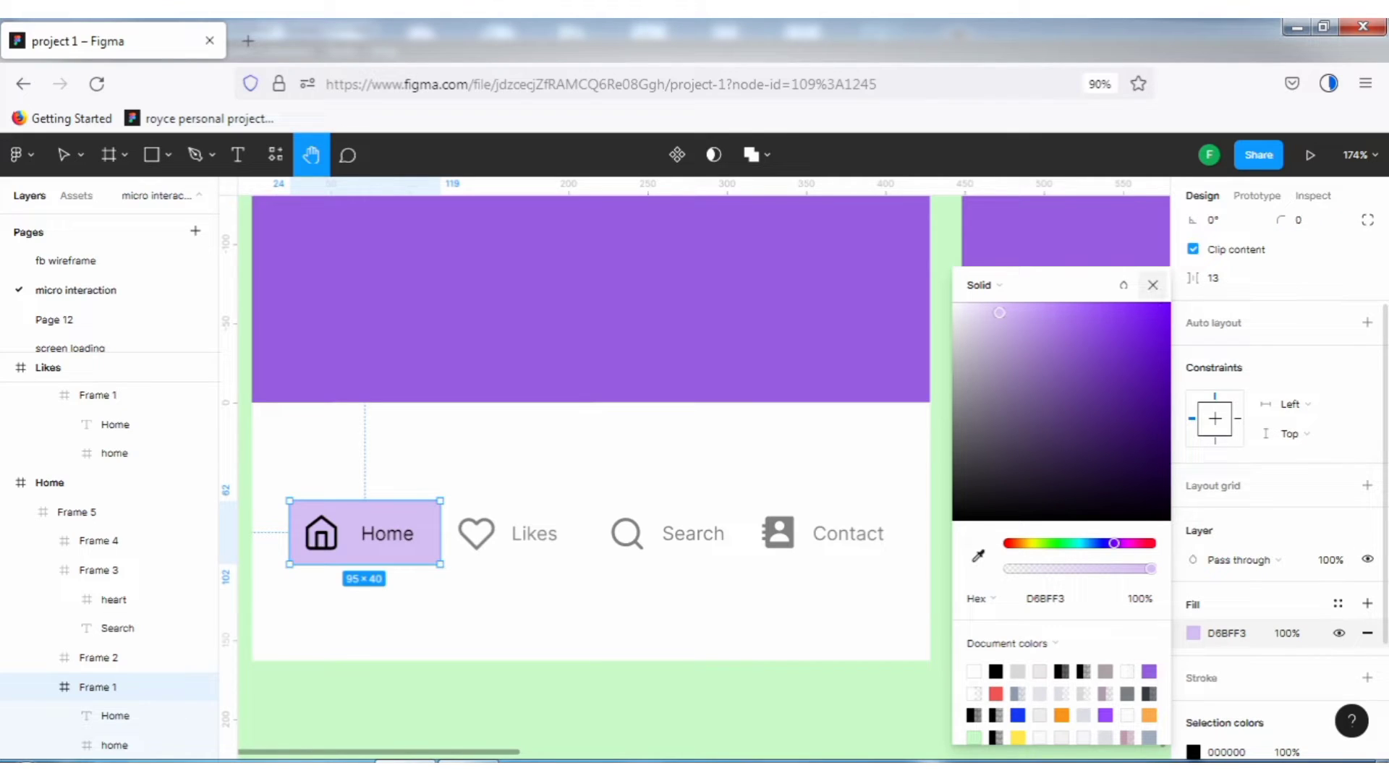
{"action": "left_click", "coordinate": [1153, 285]}
{"action": "key", "text": "v"}
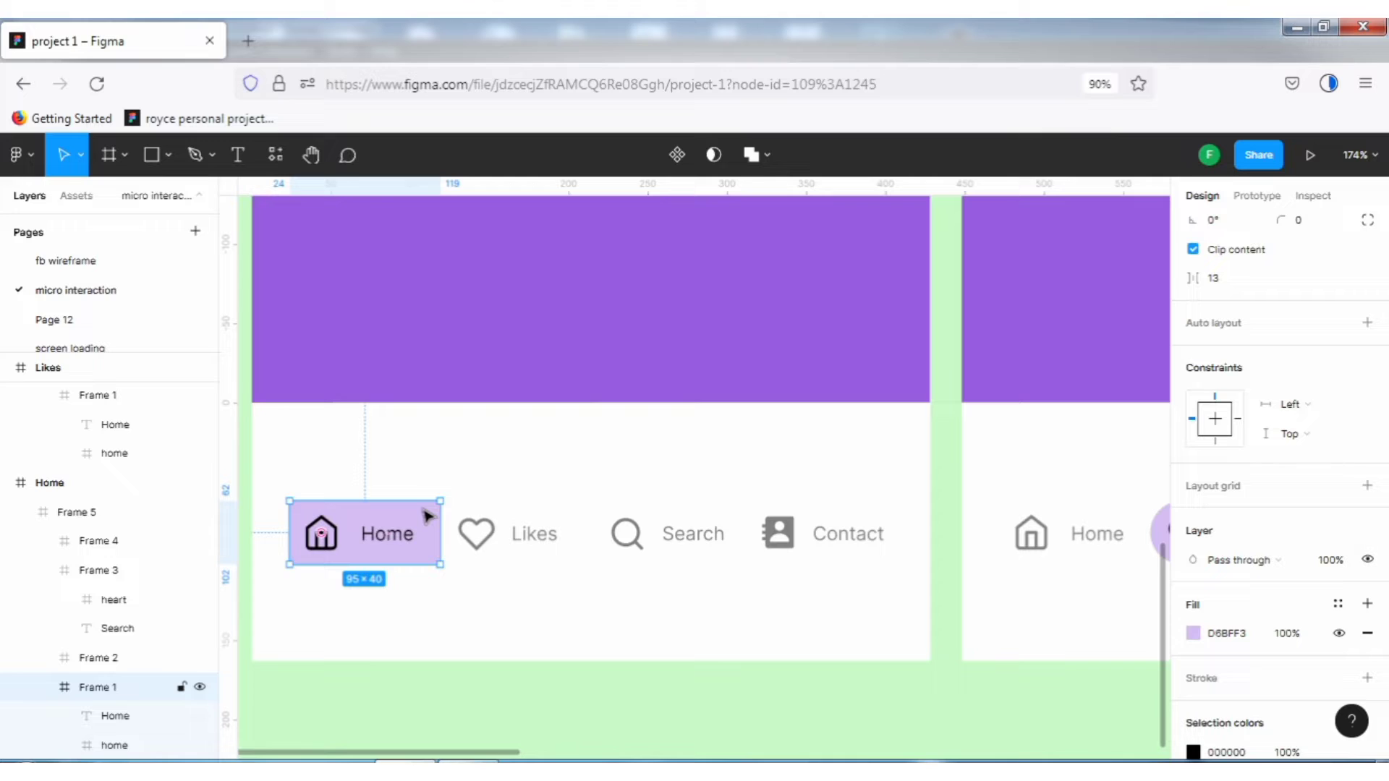
{"action": "left_click", "coordinate": [1306, 225]}
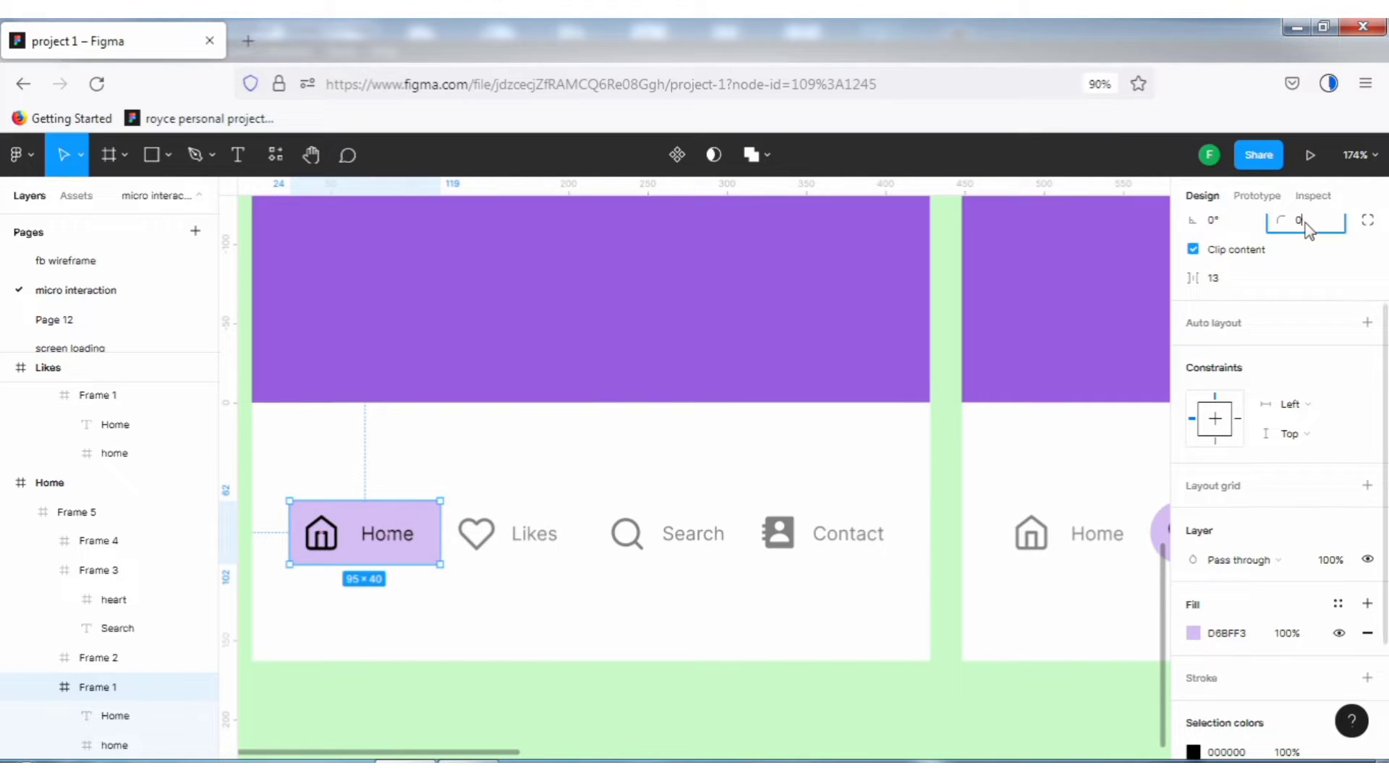
{"action": "type", "text": "30"}
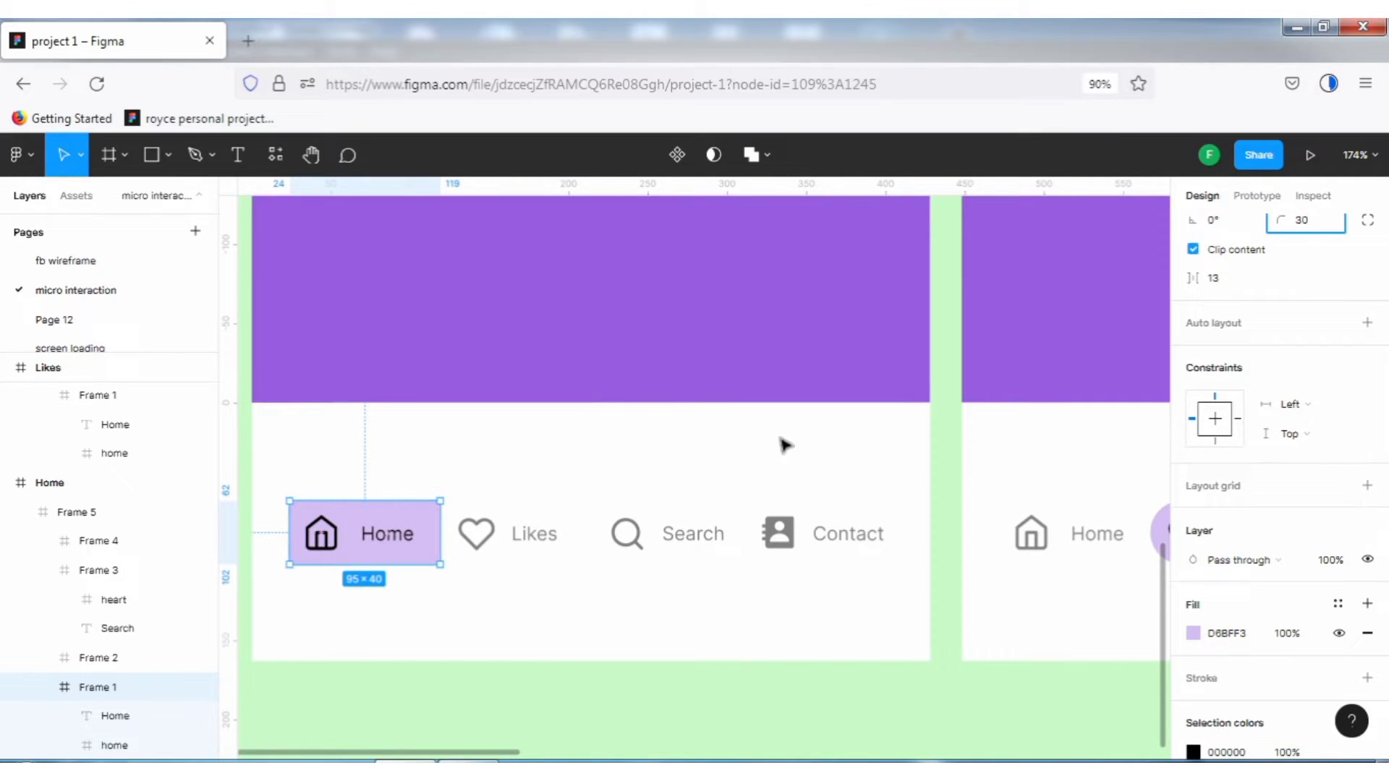
{"action": "key", "text": "Return"}
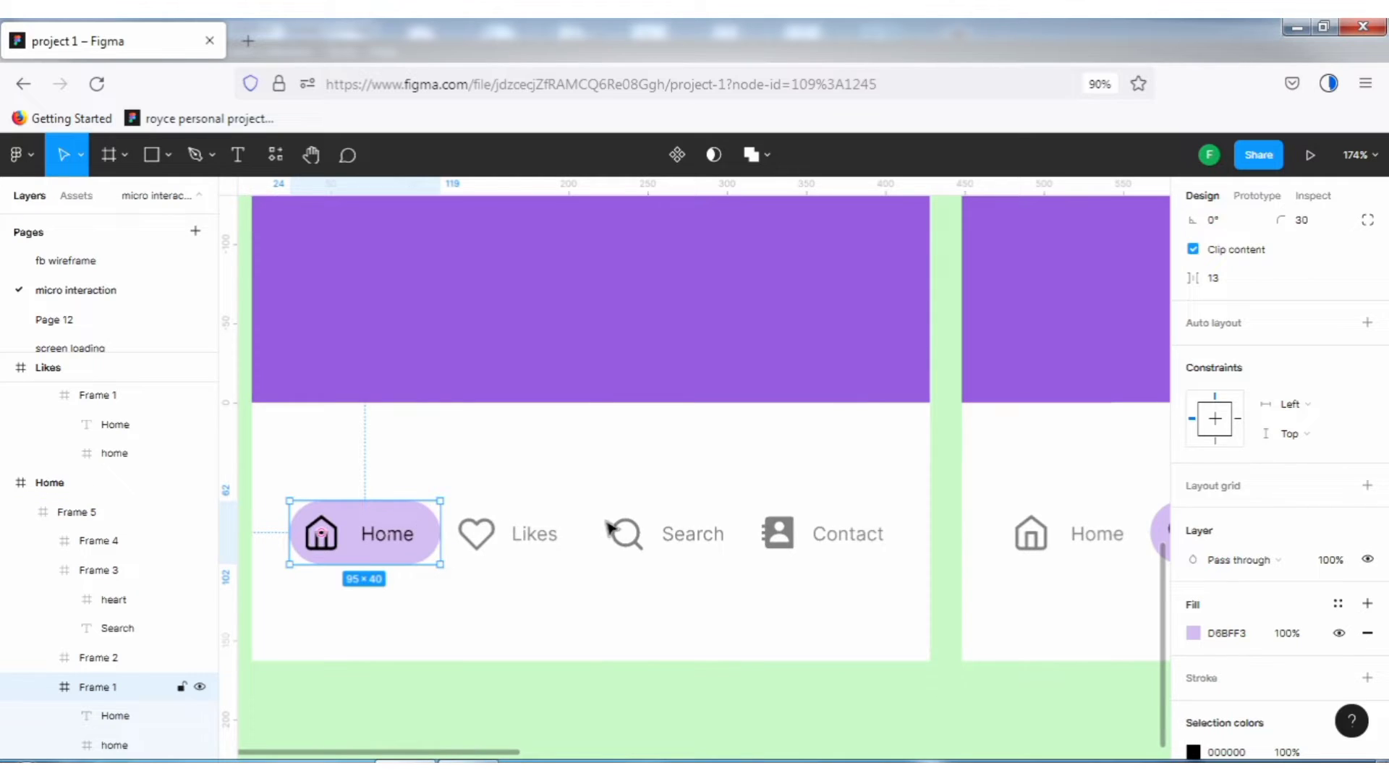
{"action": "scroll", "coordinate": [565, 499], "scroll_direction": "down", "scroll_amount": 1}
{"action": "scroll", "coordinate": [565, 499], "scroll_direction": "down", "scroll_amount": 1}
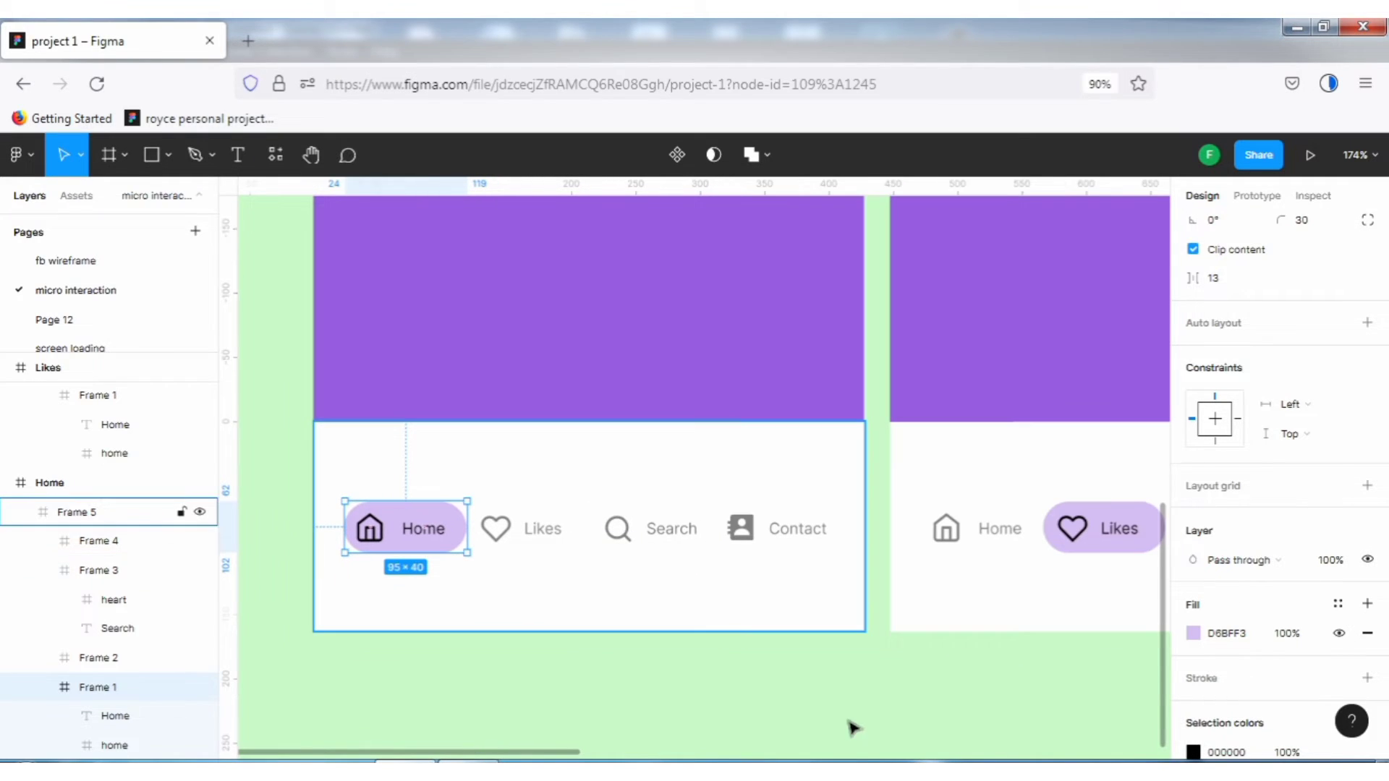
{"action": "left_click", "coordinate": [794, 679]}
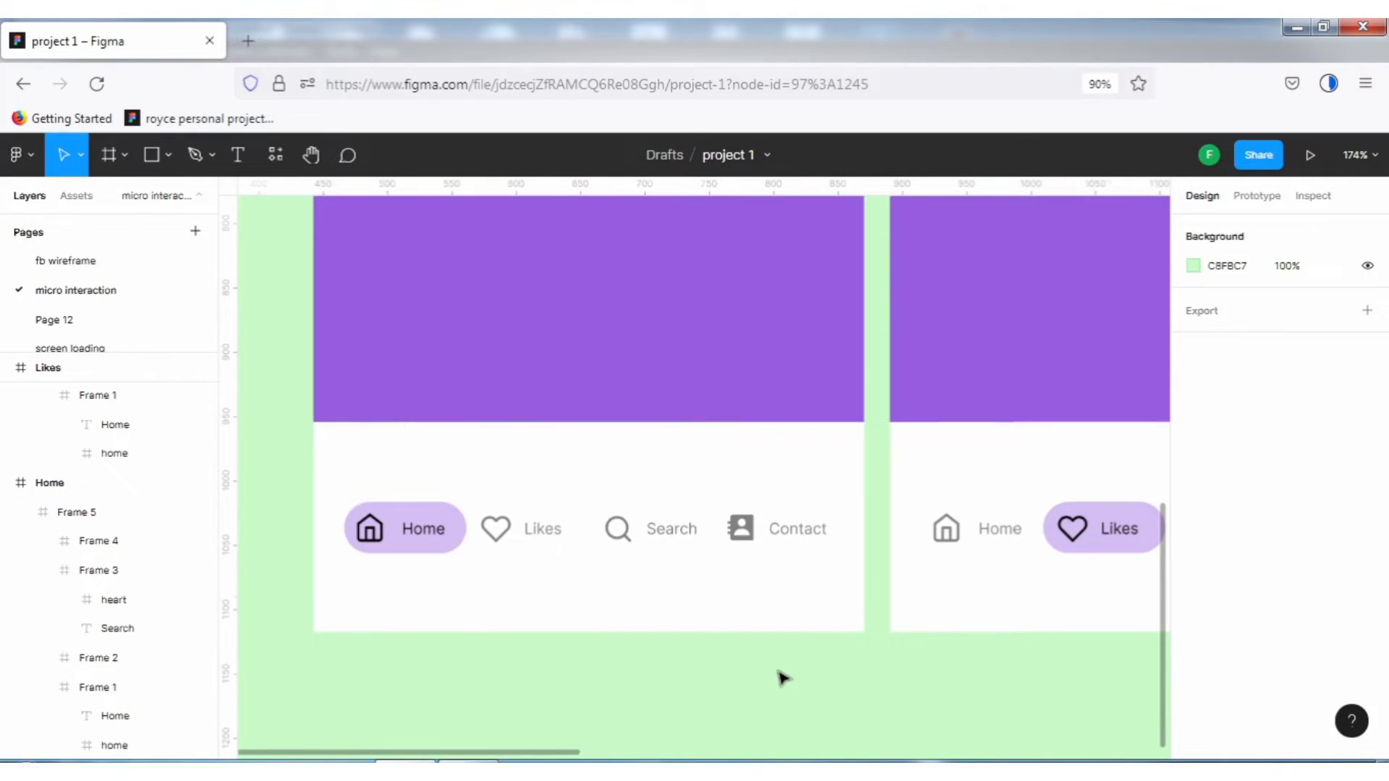
Bring all four screens into view and switch from designing to prototyping
{"action": "key", "text": "shift+1"}
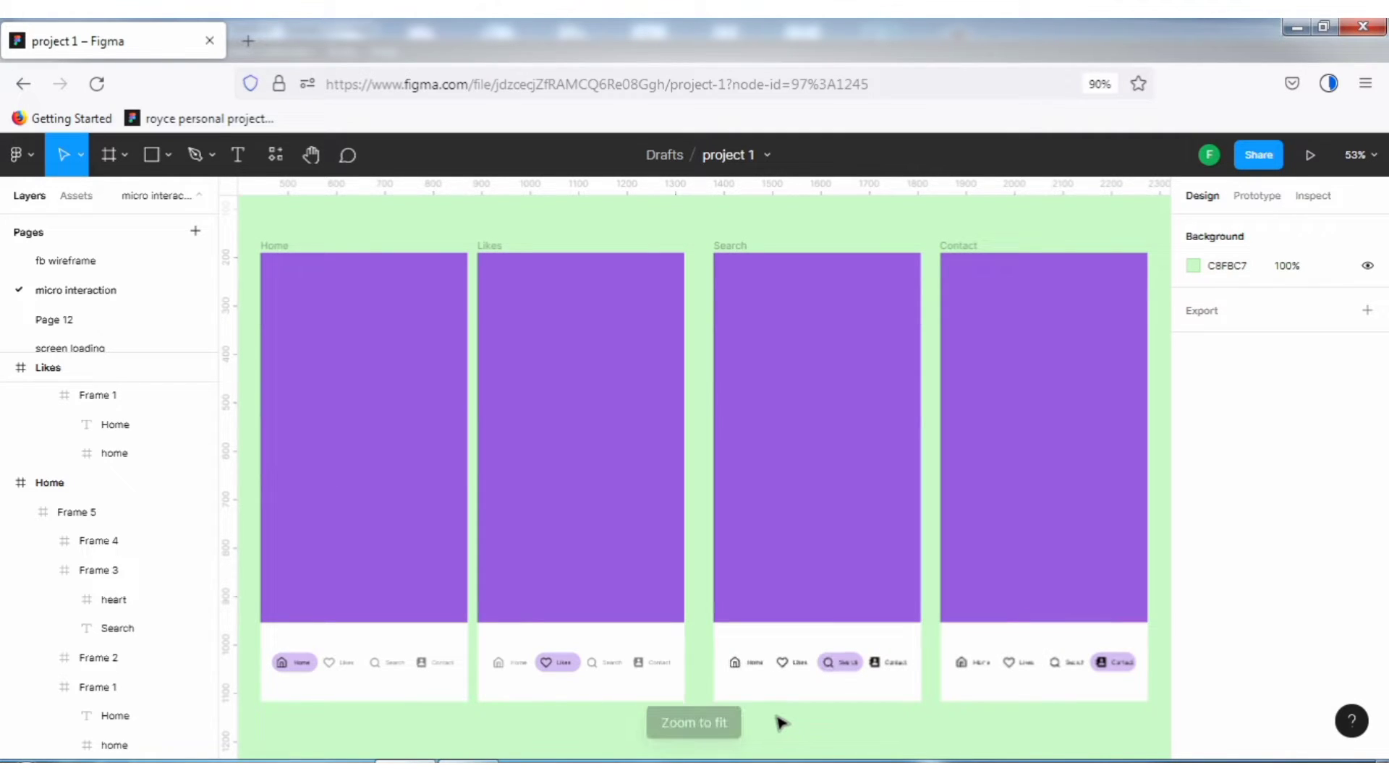
{"action": "scroll", "coordinate": [780, 722], "scroll_direction": "down", "scroll_amount": 1}
{"action": "scroll", "coordinate": [672, 662], "scroll_direction": "up", "scroll_amount": 1}
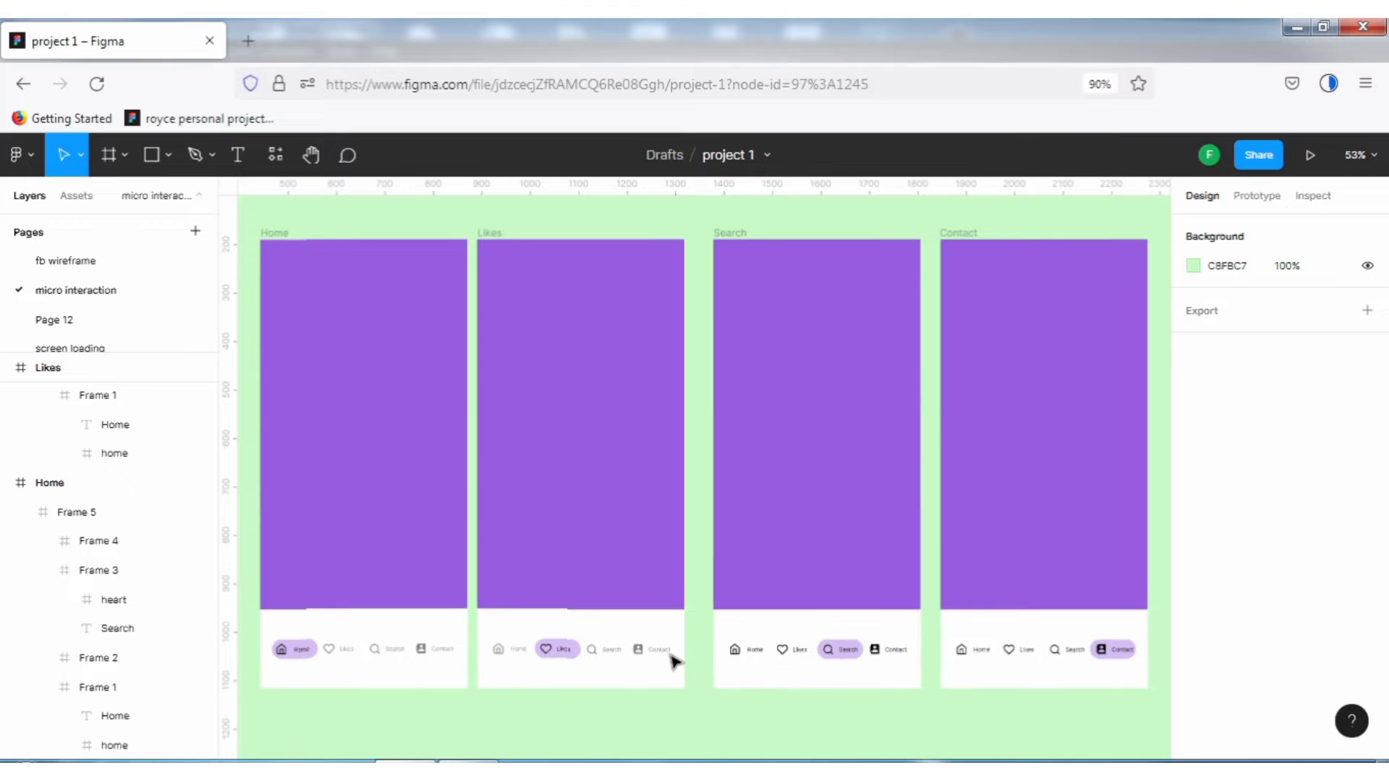
{"action": "left_click", "coordinate": [1259, 201]}
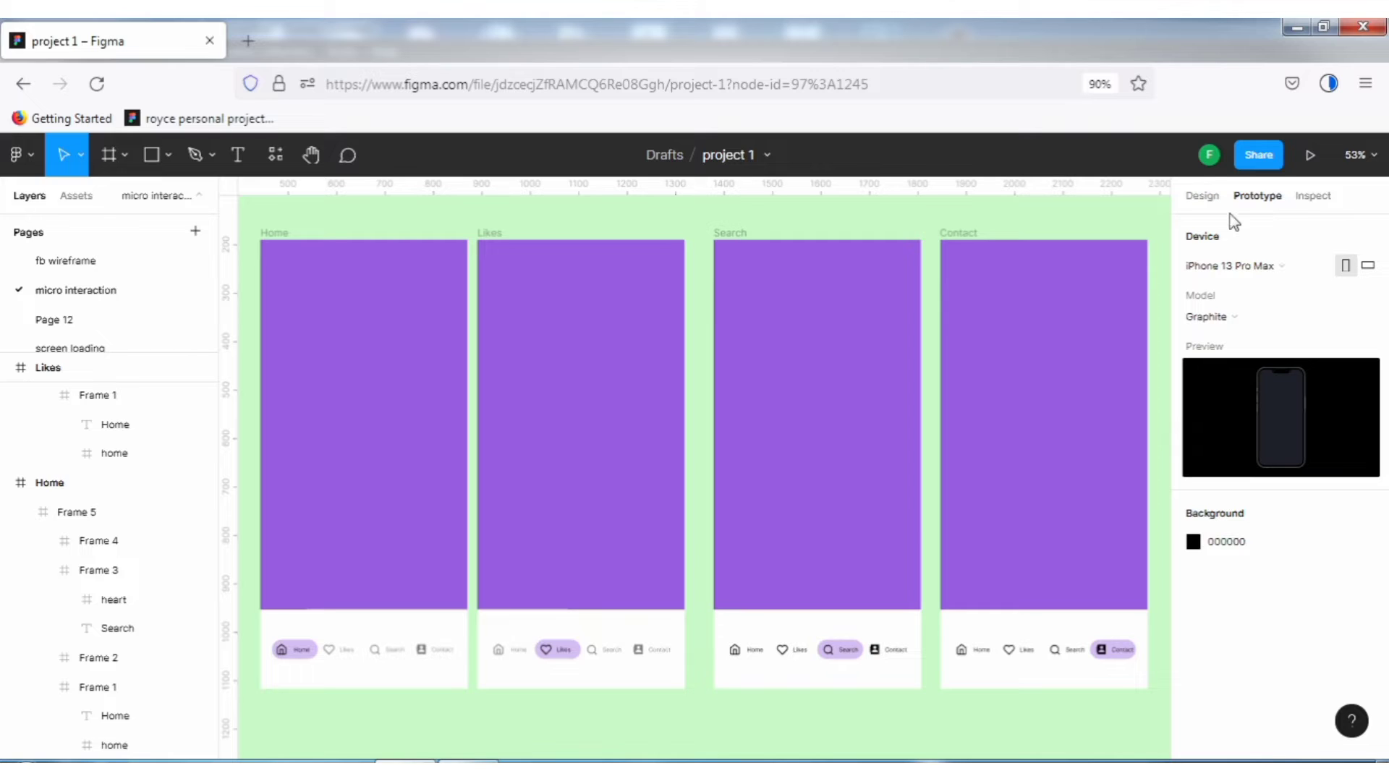
{"action": "left_click", "coordinate": [275, 232]}
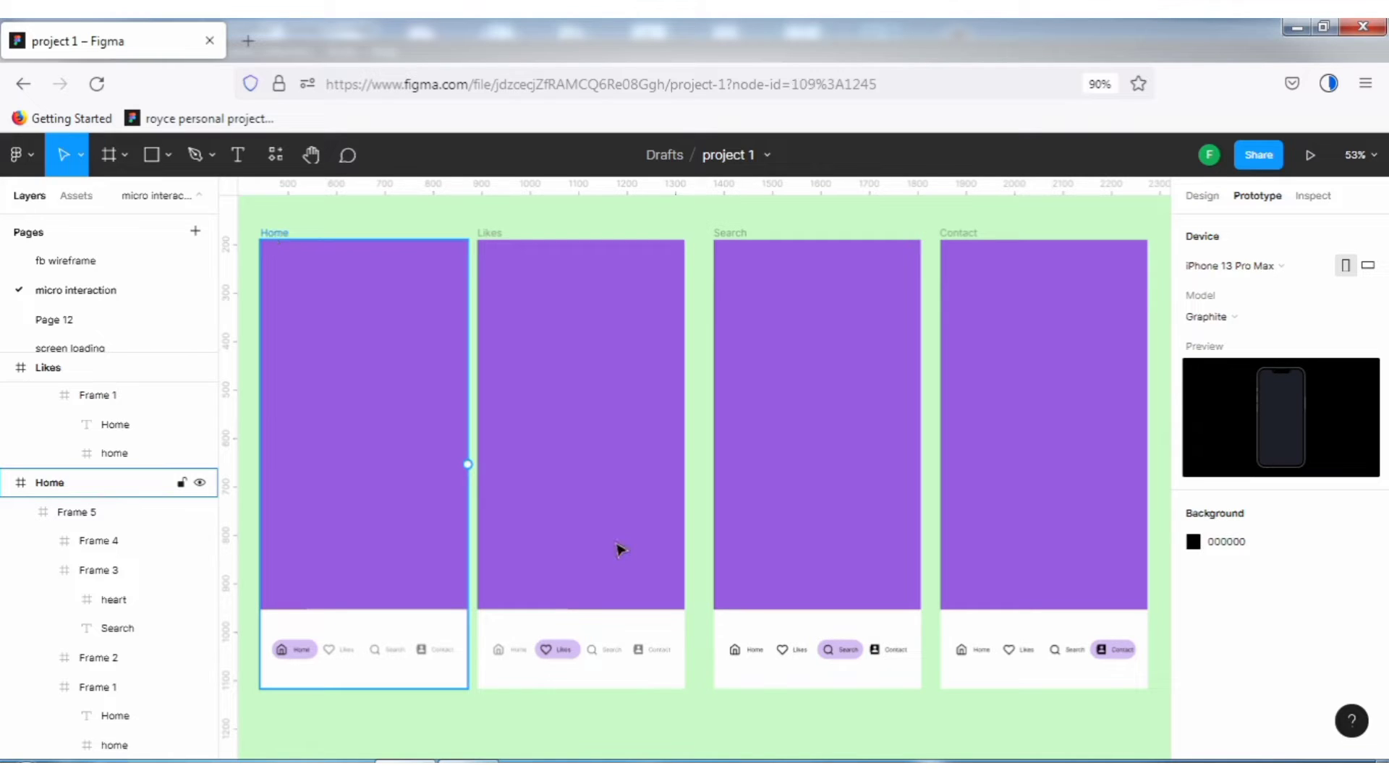
{"action": "left_click_drag", "start_coordinate": [467, 465], "coordinate": [536, 471]}
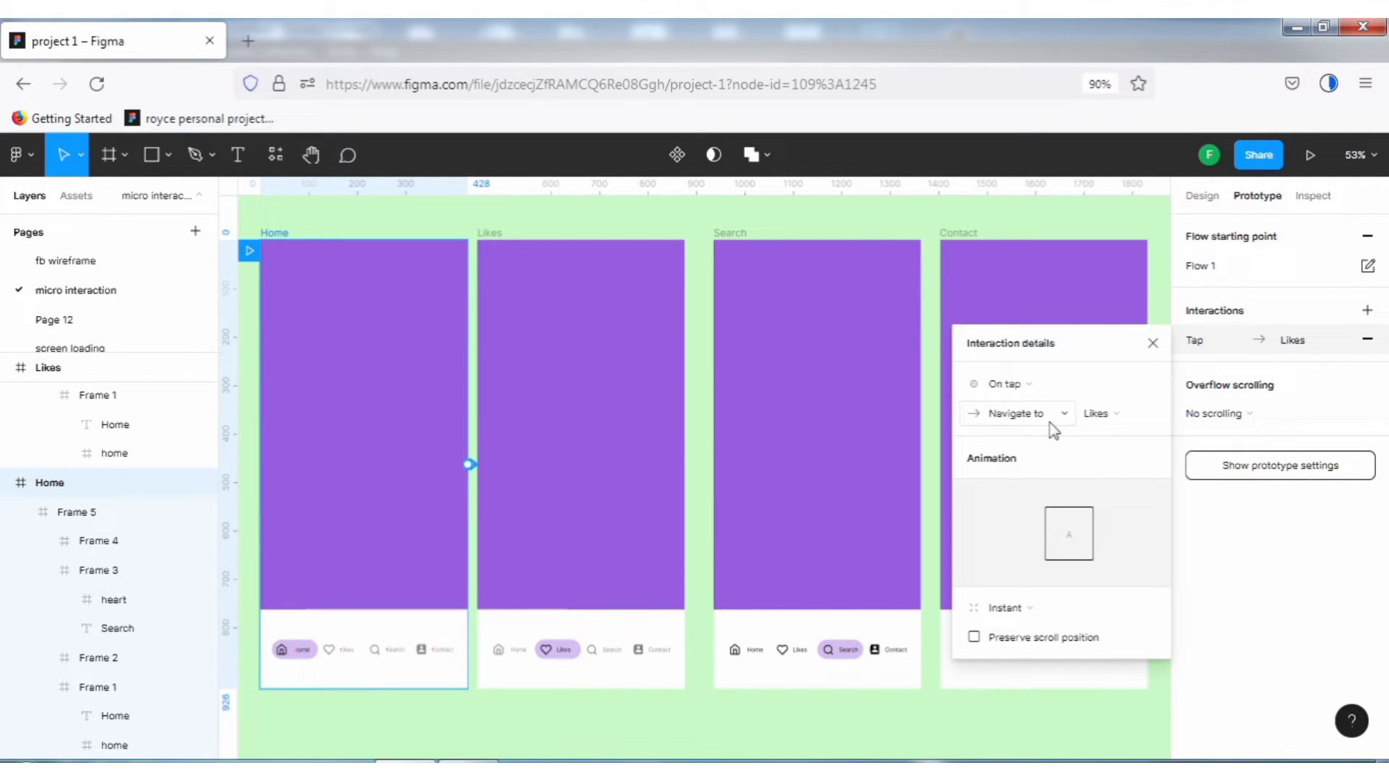
{"action": "left_click", "coordinate": [1366, 339]}
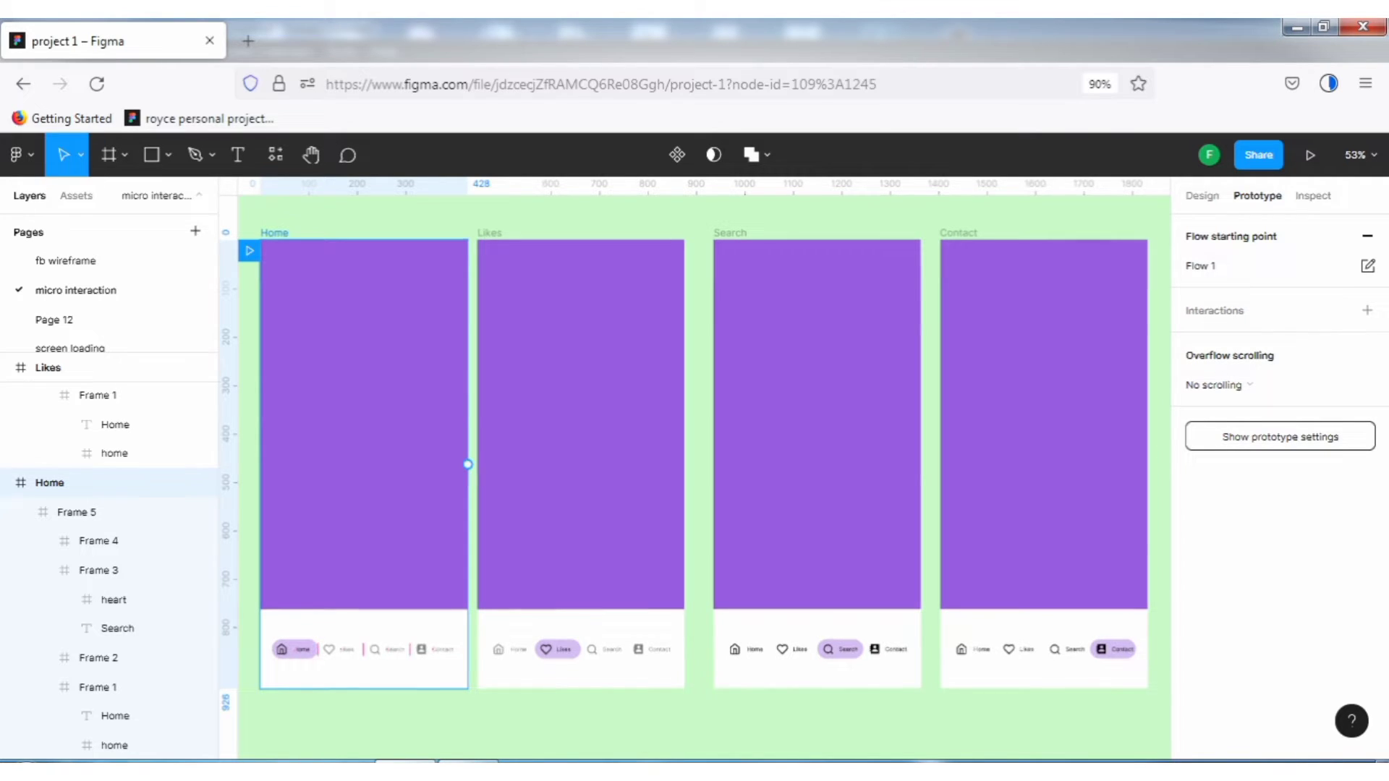
Link the Likes item on the Home screen to the Likes screen on tap, using a Smart animate transition
{"action": "scroll", "coordinate": [290, 666], "scroll_direction": "up", "scroll_amount": 1}
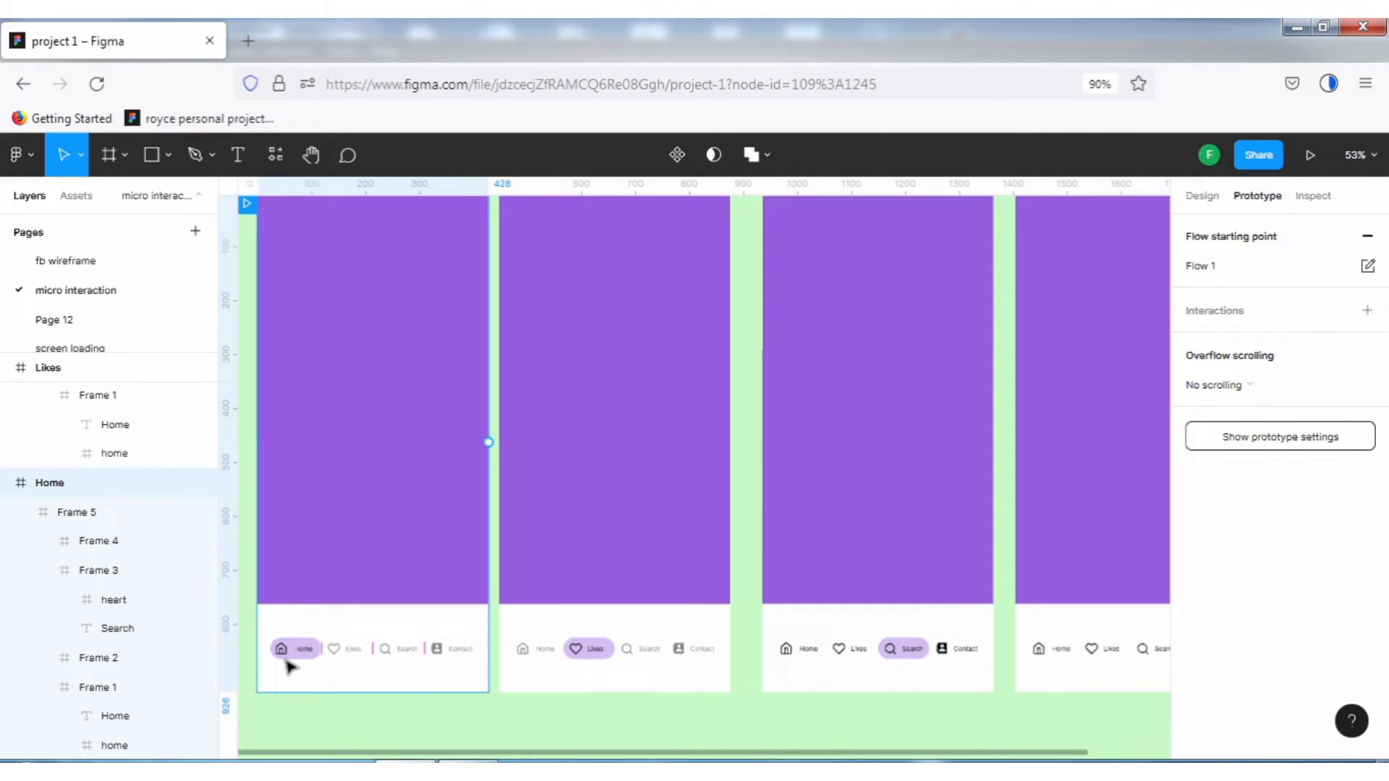
{"action": "double_click", "coordinate": [362, 651]}
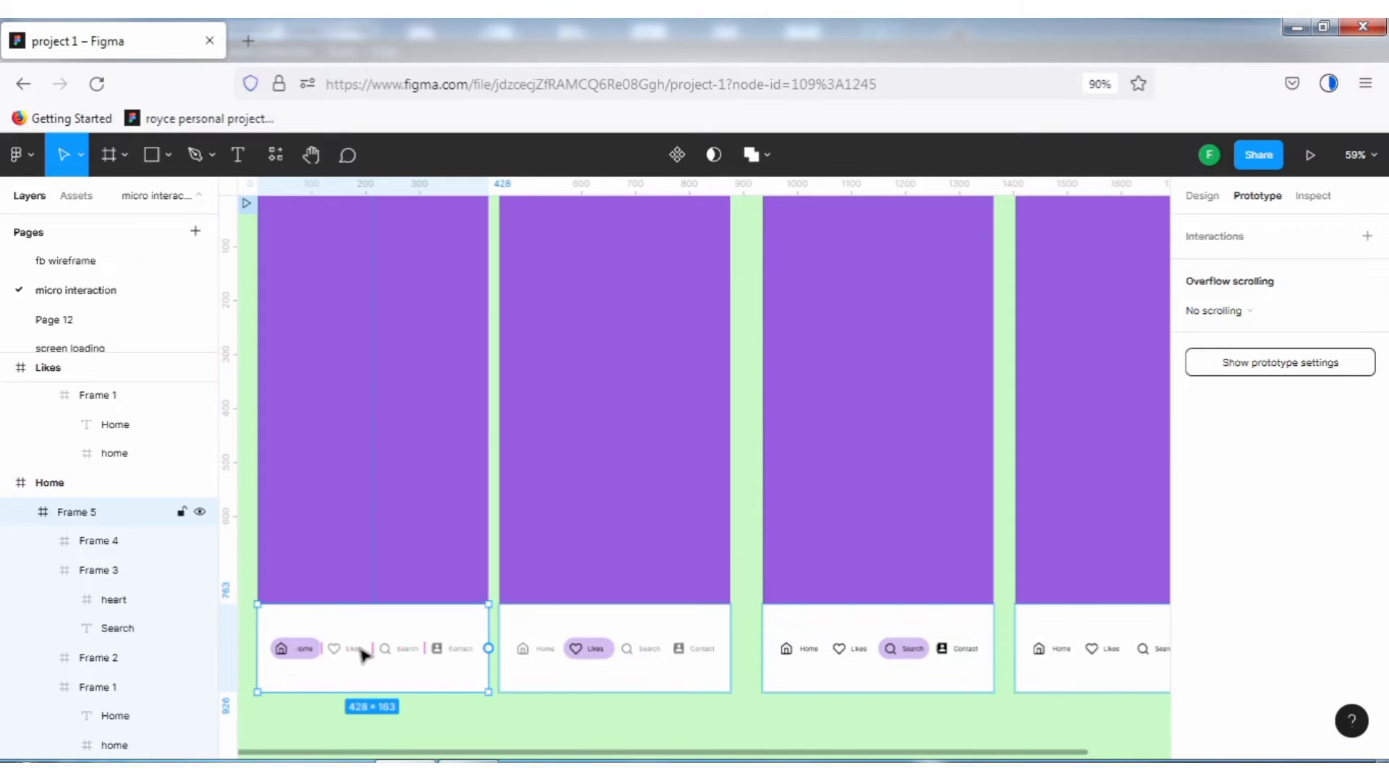
{"action": "left_click_drag", "start_coordinate": [373, 648], "coordinate": [518, 583]}
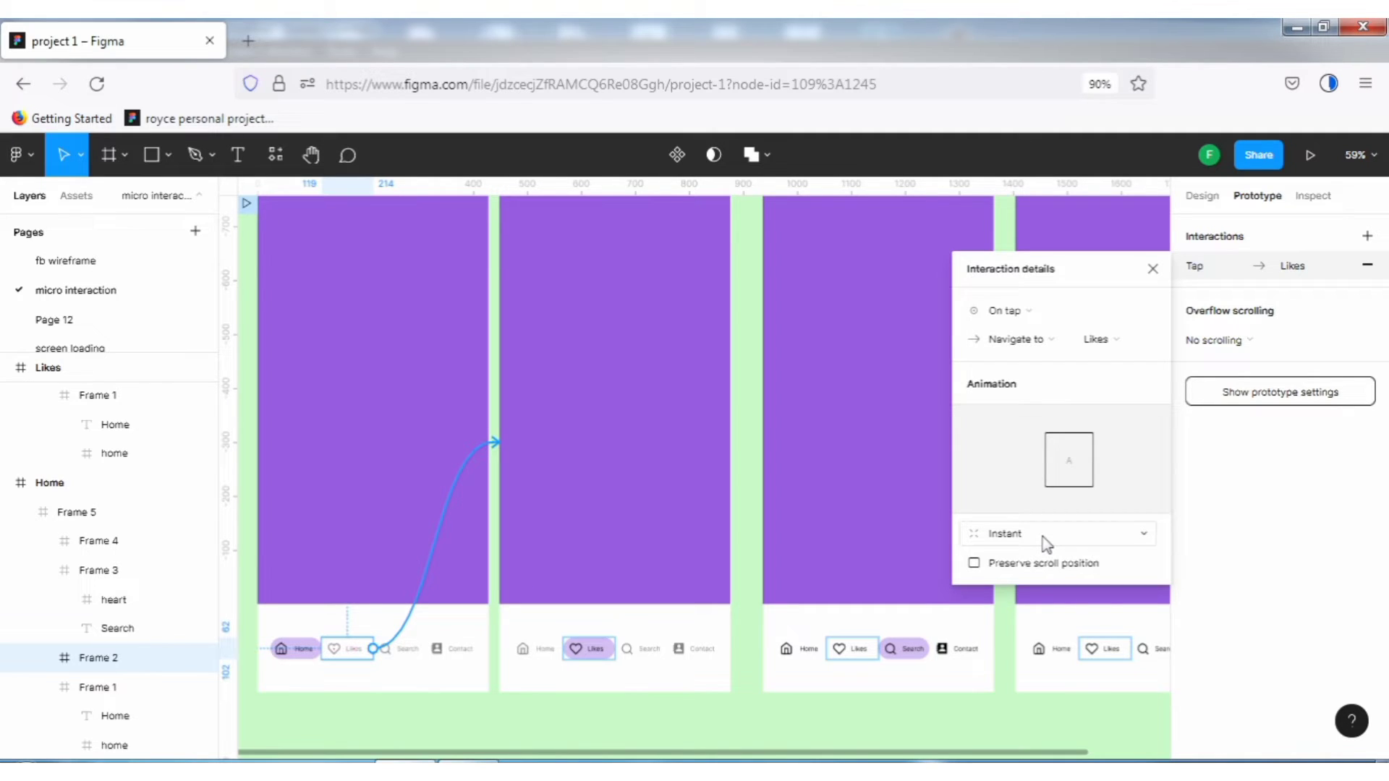
{"action": "left_click", "coordinate": [1047, 545]}
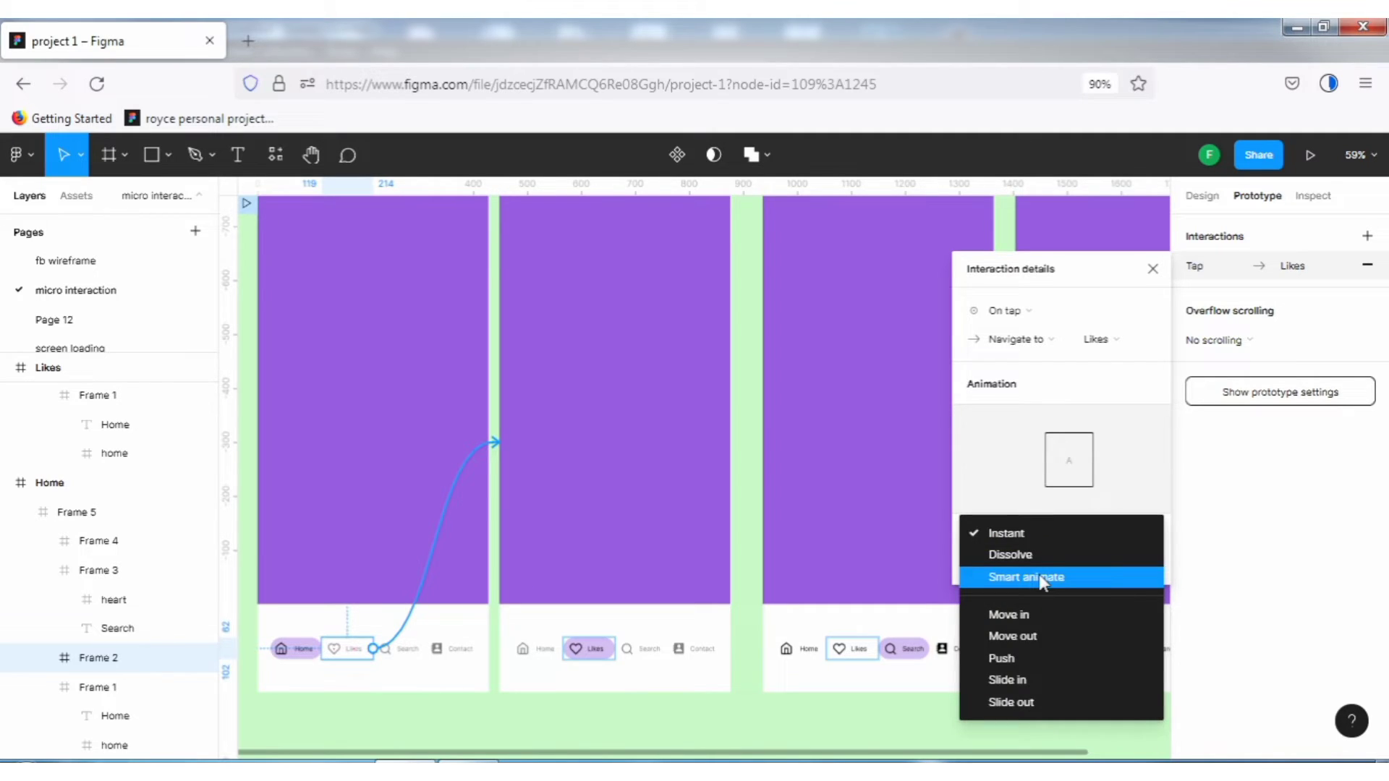
{"action": "left_click", "coordinate": [1043, 580]}
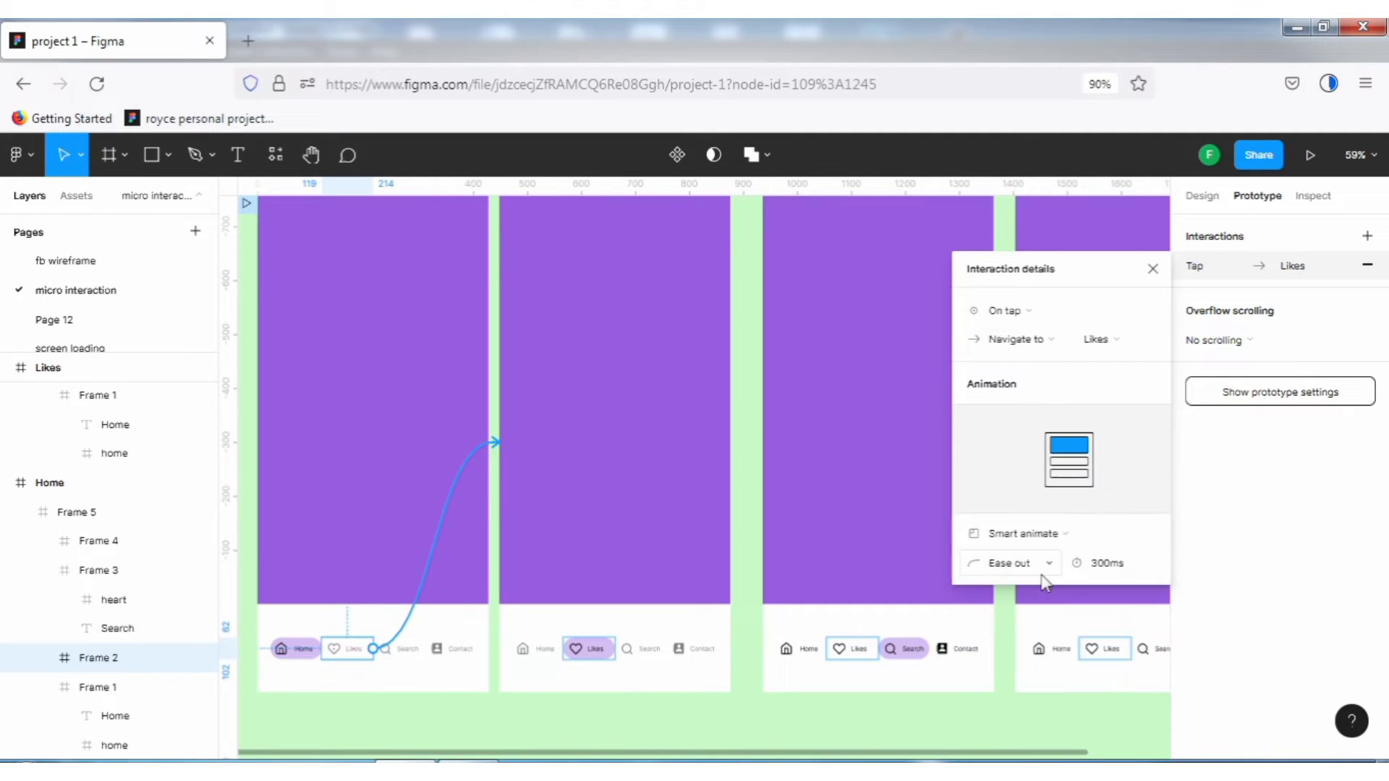
Link the Search item on the Likes screen to the Search screen on tap with Smart animate
{"action": "left_click", "coordinate": [638, 654]}
{"action": "left_click", "coordinate": [647, 653]}
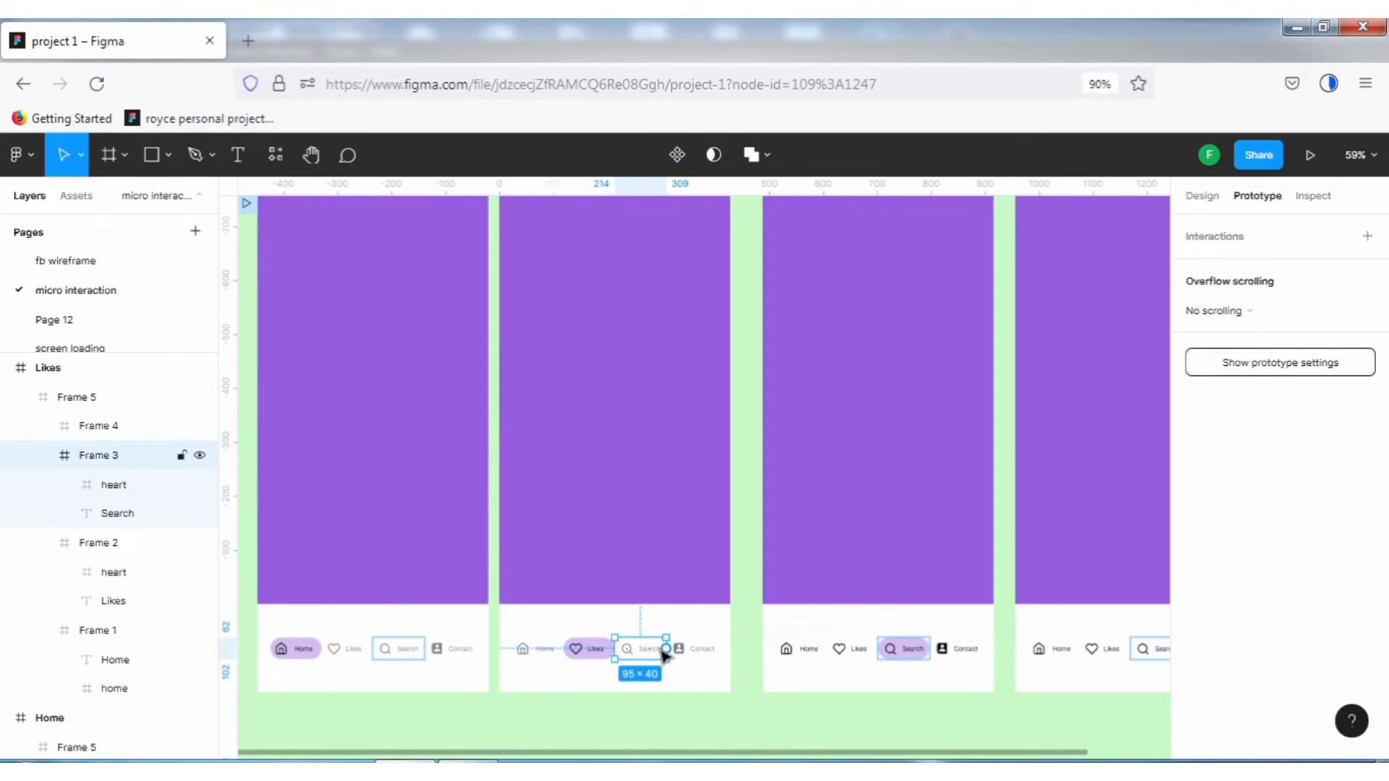
{"action": "left_click_drag", "start_coordinate": [665, 650], "coordinate": [800, 542]}
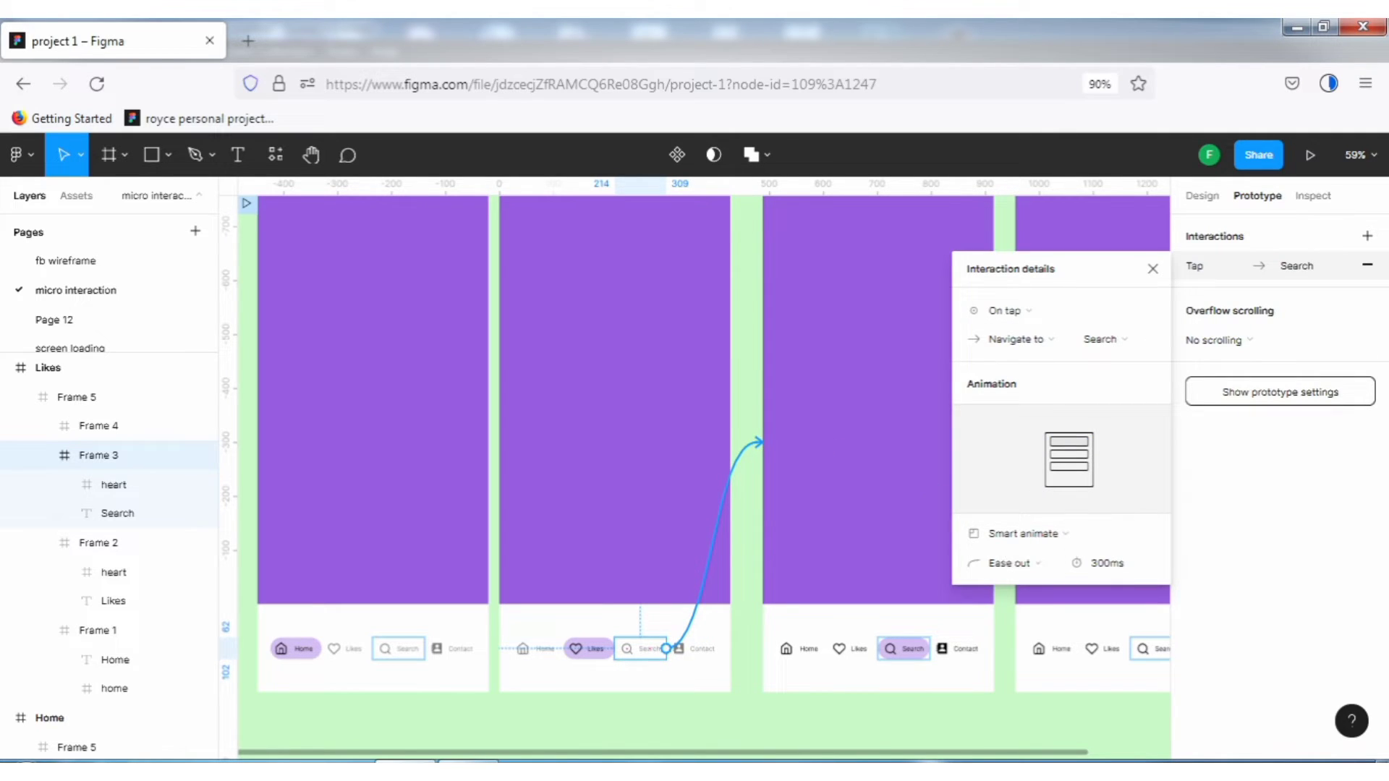
{"action": "left_click", "coordinate": [1154, 269]}
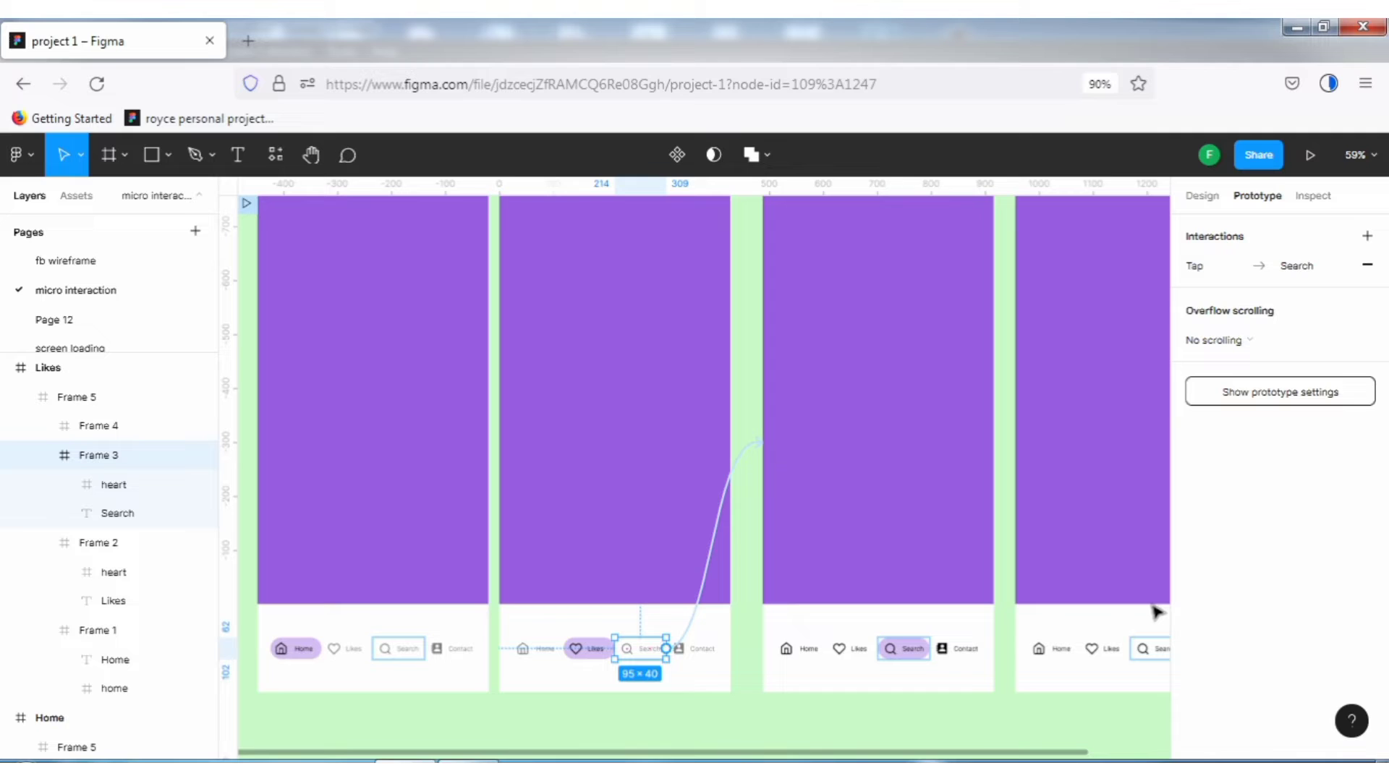
Link the Contact item's frame on the Search screen to the Contact screen on tap with Smart animate
{"action": "left_click", "coordinate": [965, 653]}
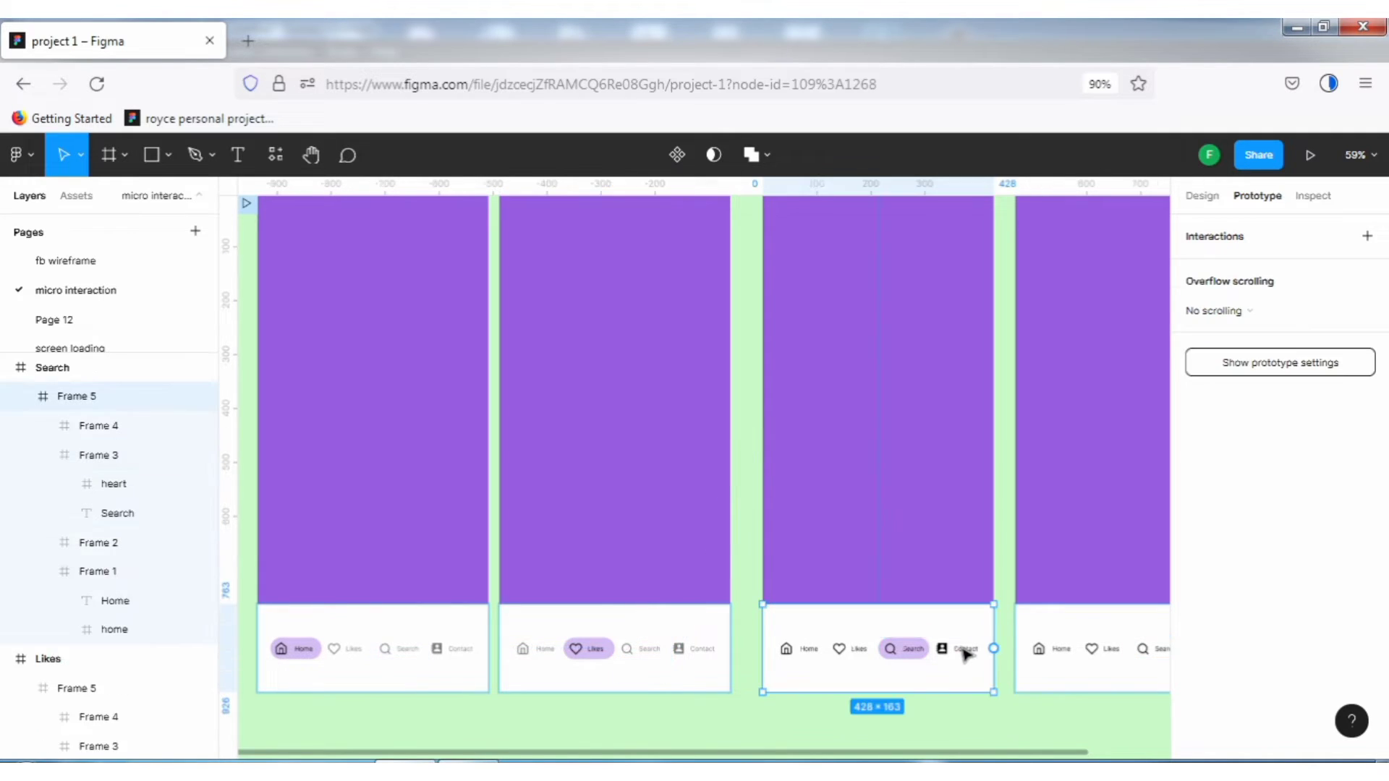
{"action": "left_click", "coordinate": [969, 653]}
{"action": "left_click", "coordinate": [983, 653]}
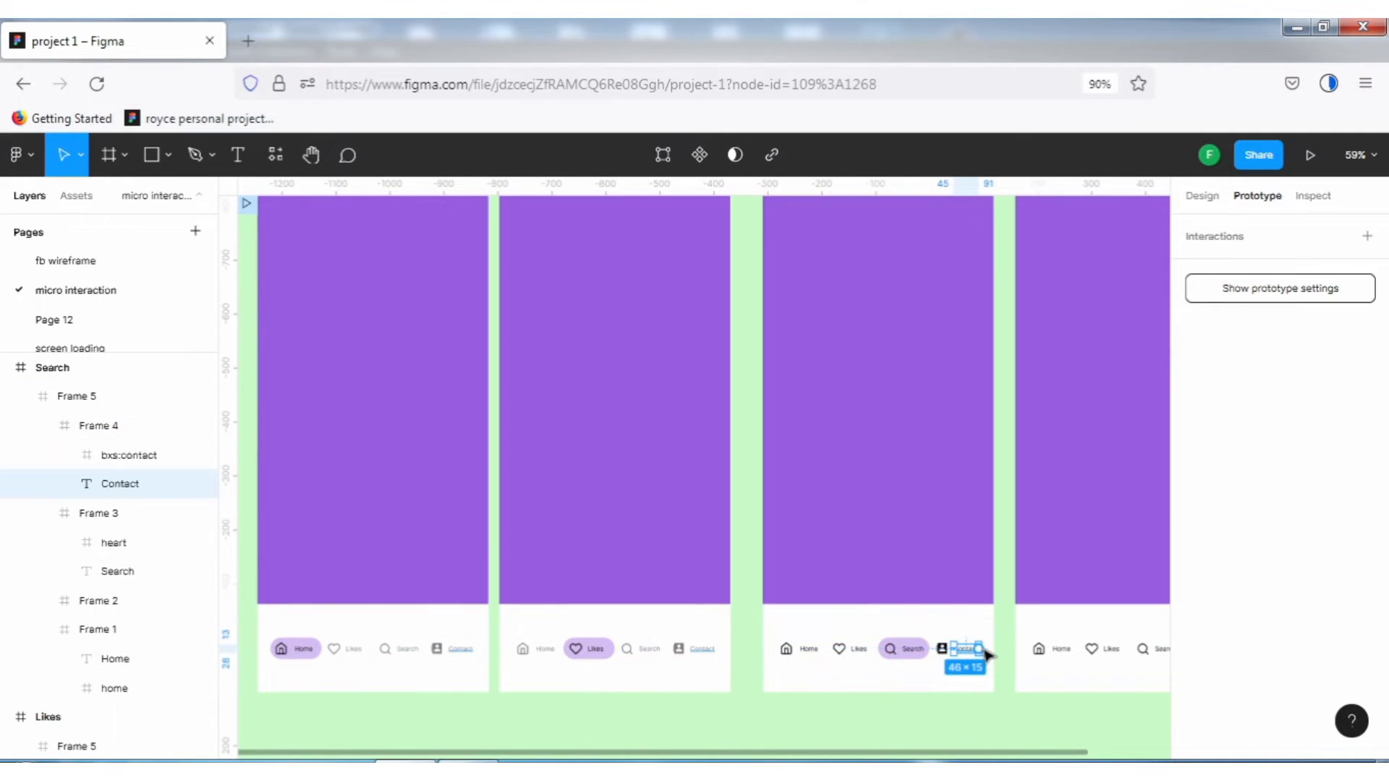
{"action": "left_click", "coordinate": [1000, 701]}
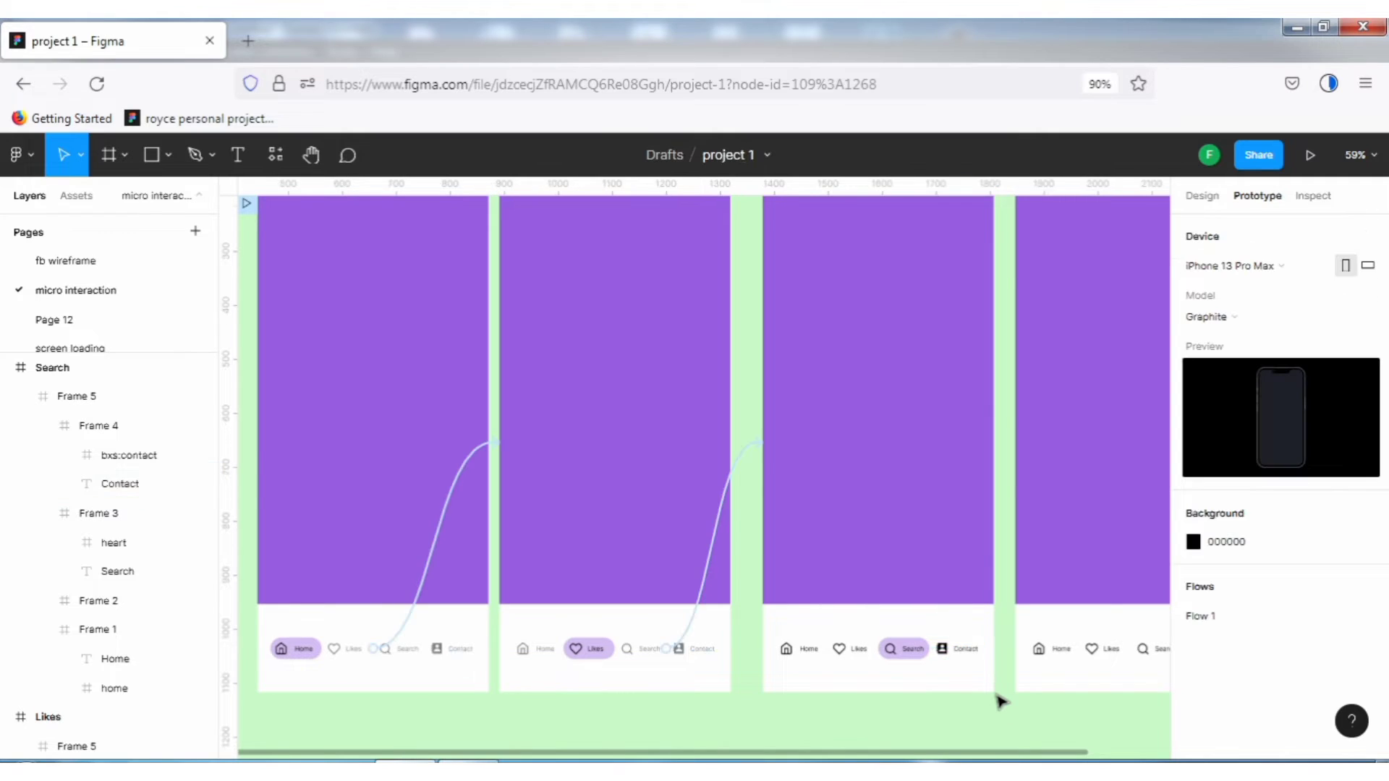
{"action": "scroll", "coordinate": [955, 676], "scroll_direction": "up", "scroll_amount": 3}
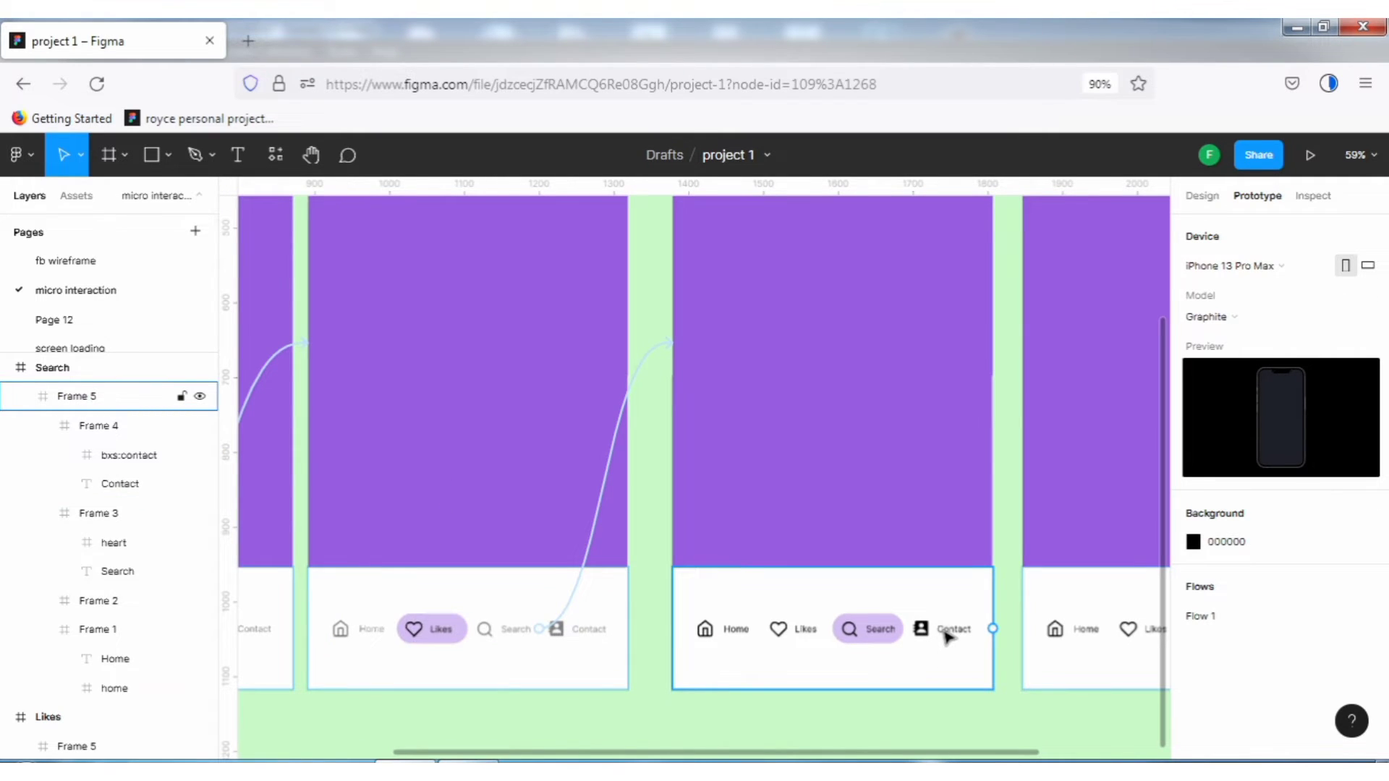
{"action": "left_click", "coordinate": [948, 636]}
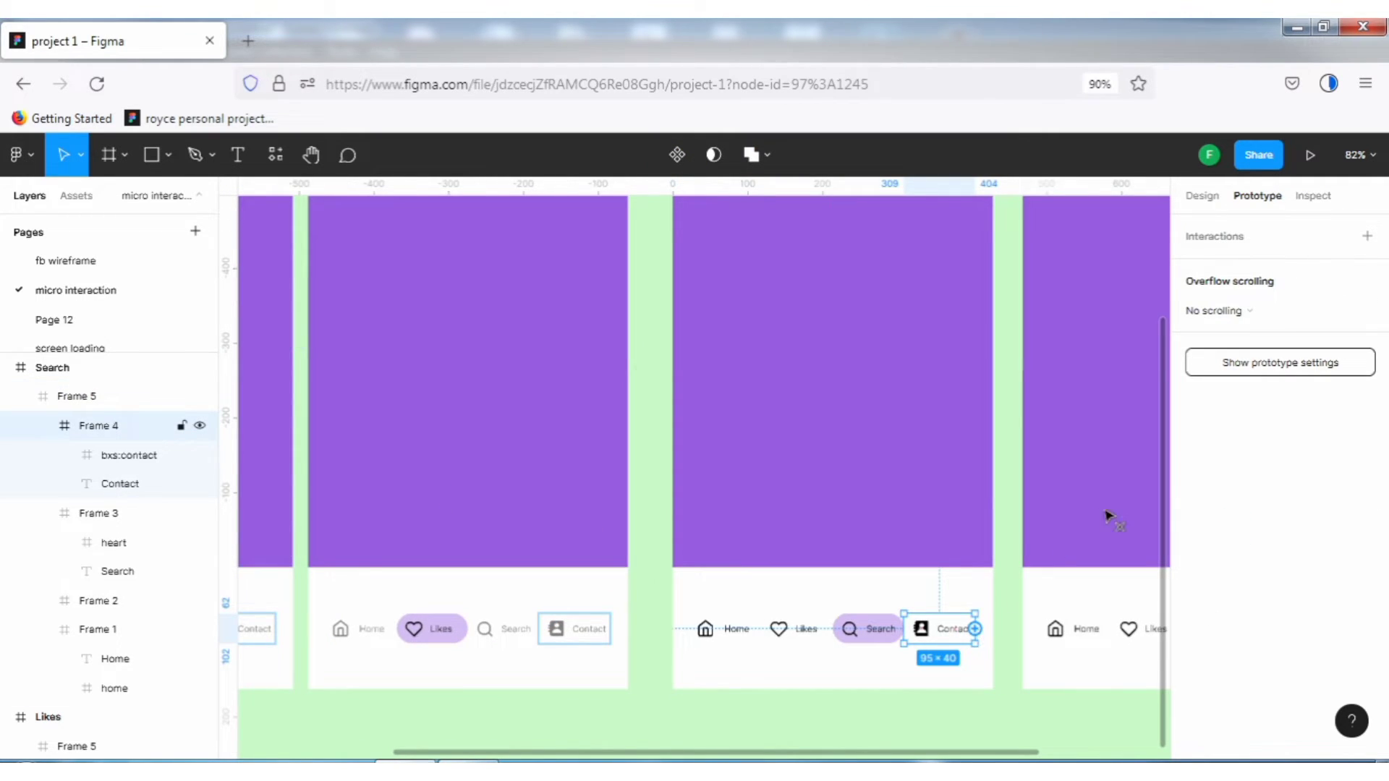
{"action": "left_click_drag", "start_coordinate": [1107, 515], "coordinate": [1135, 509]}
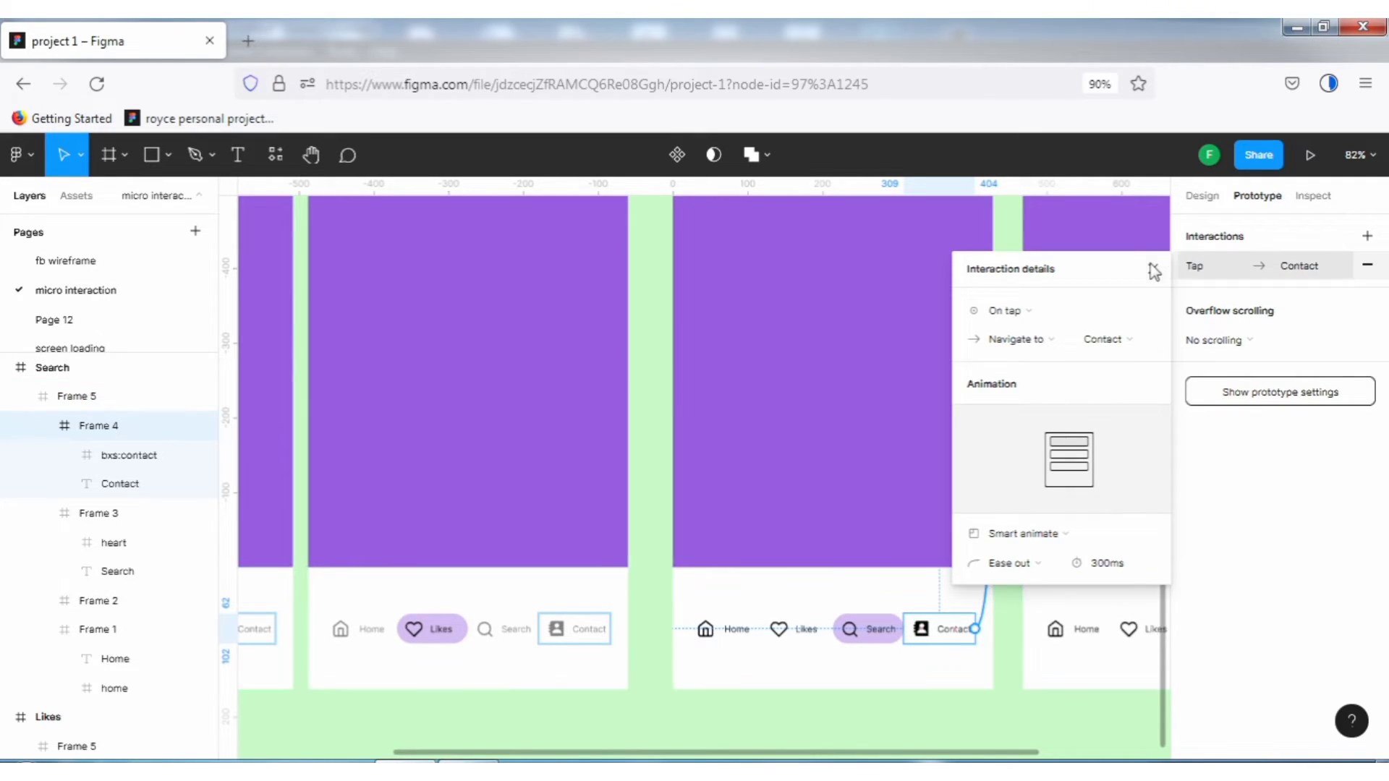
{"action": "left_click", "coordinate": [1154, 272]}
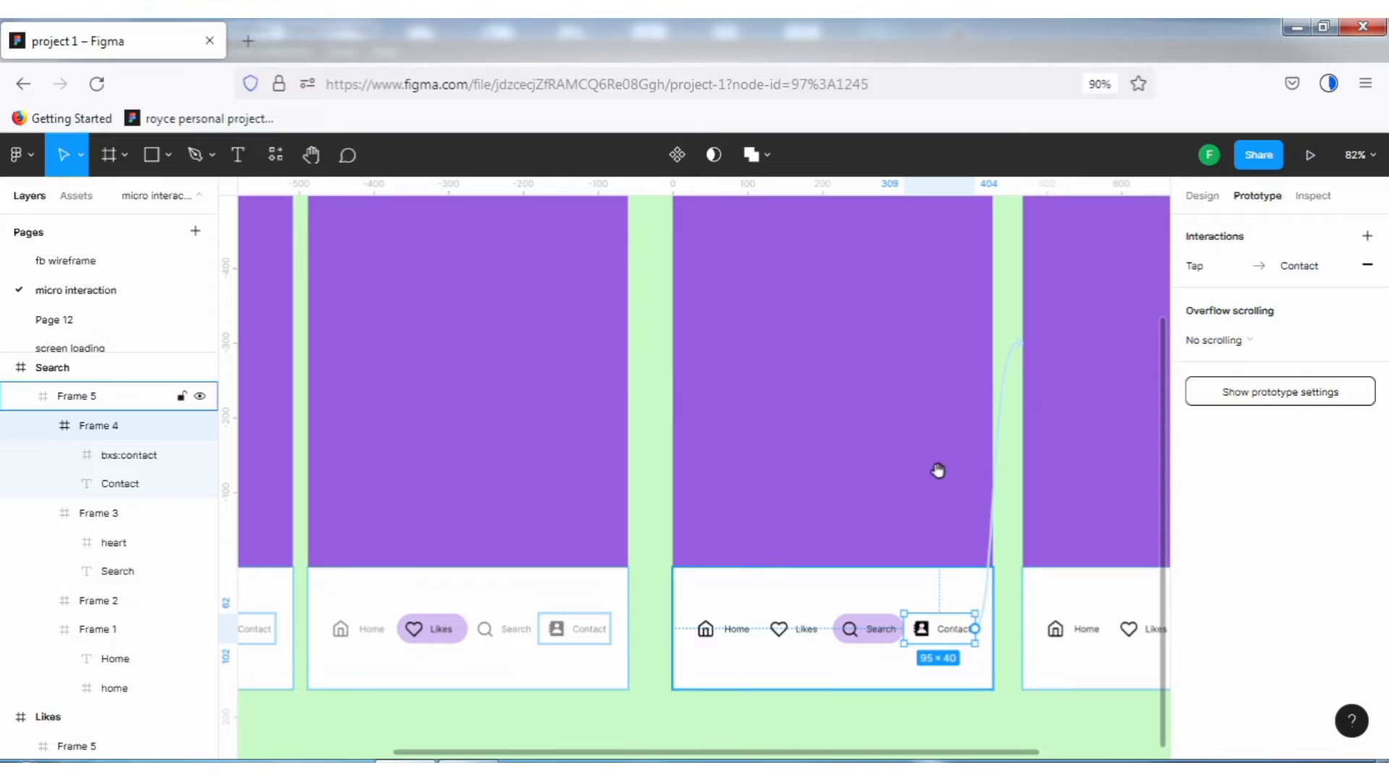
Link the Home item on the Contact screen back to the Home screen on tap with Smart animate
{"action": "key", "text": "space"}
{"action": "left_click_drag", "start_coordinate": [875, 462], "coordinate": [682, 453]}
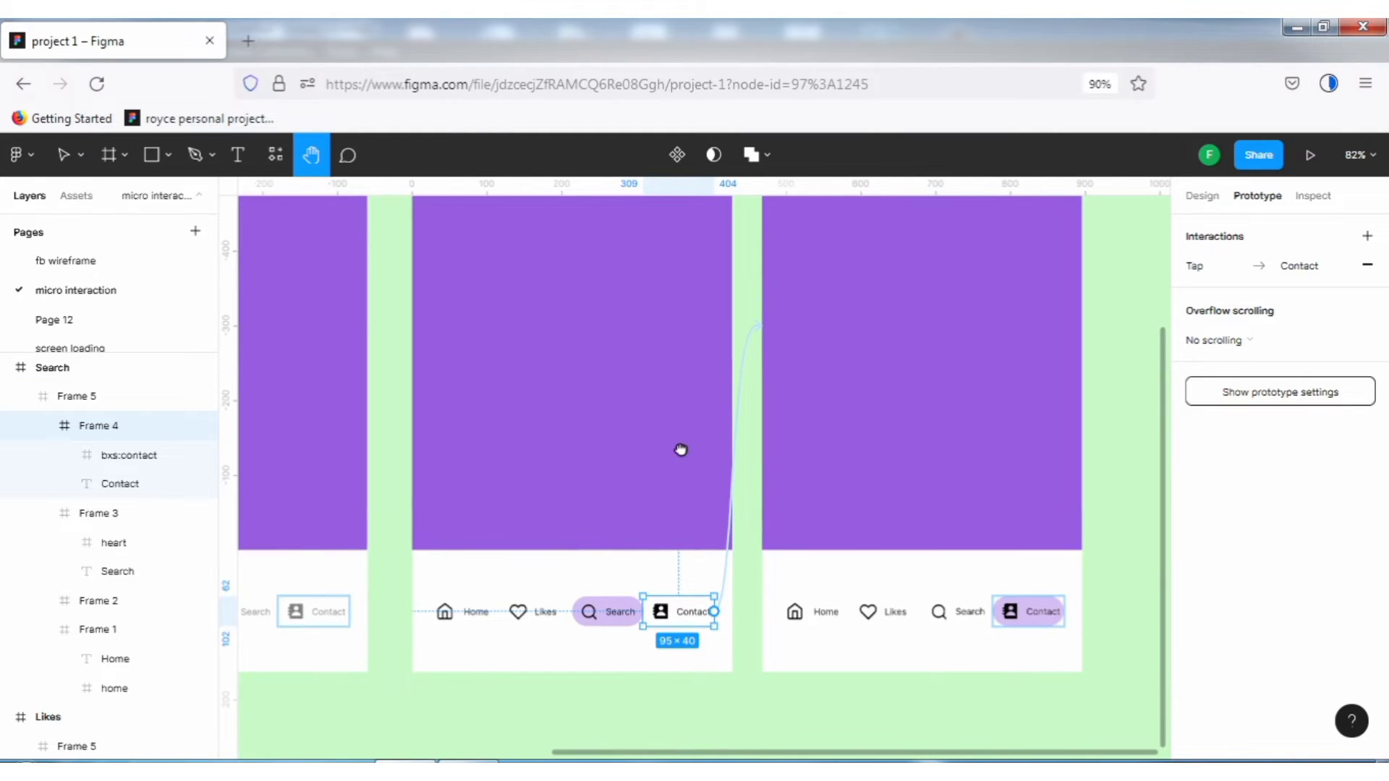
{"action": "left_click", "coordinate": [1111, 515]}
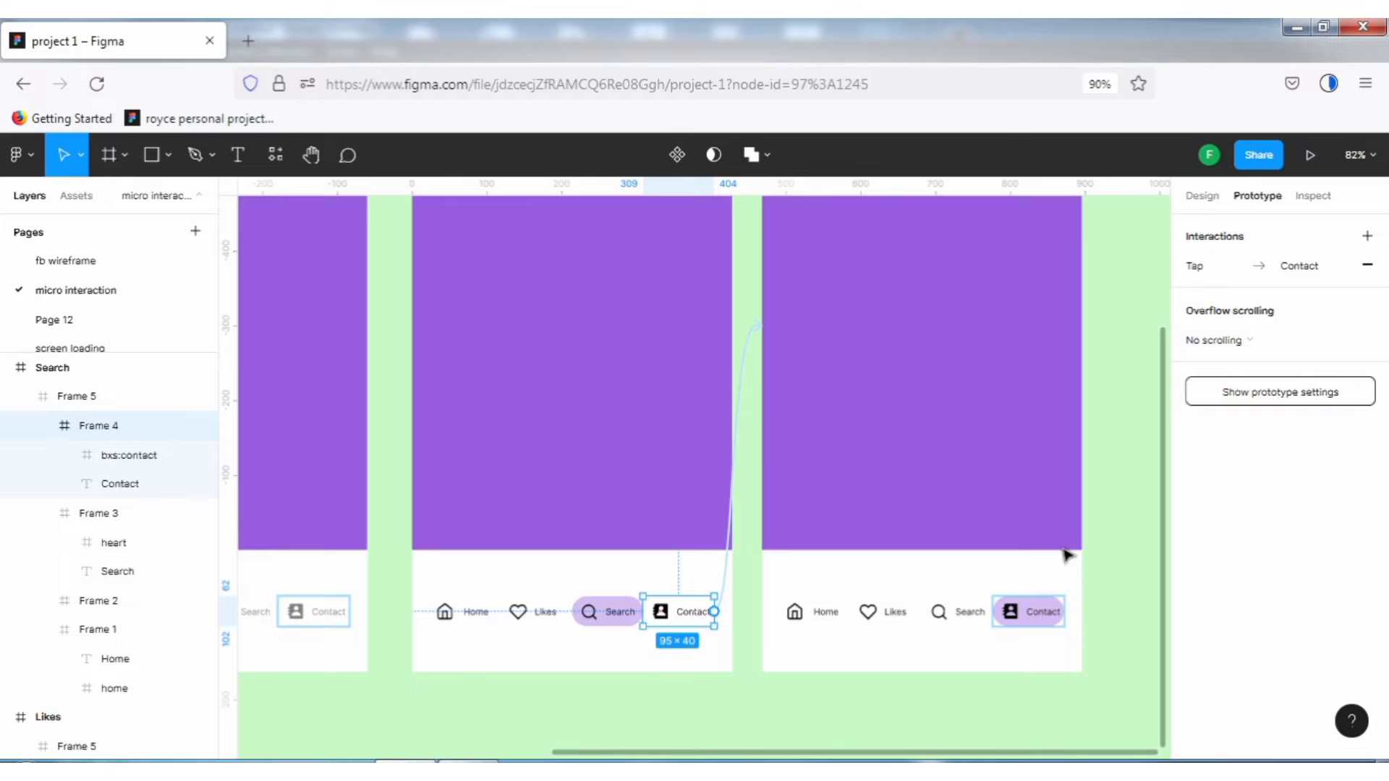
{"action": "left_click", "coordinate": [813, 615]}
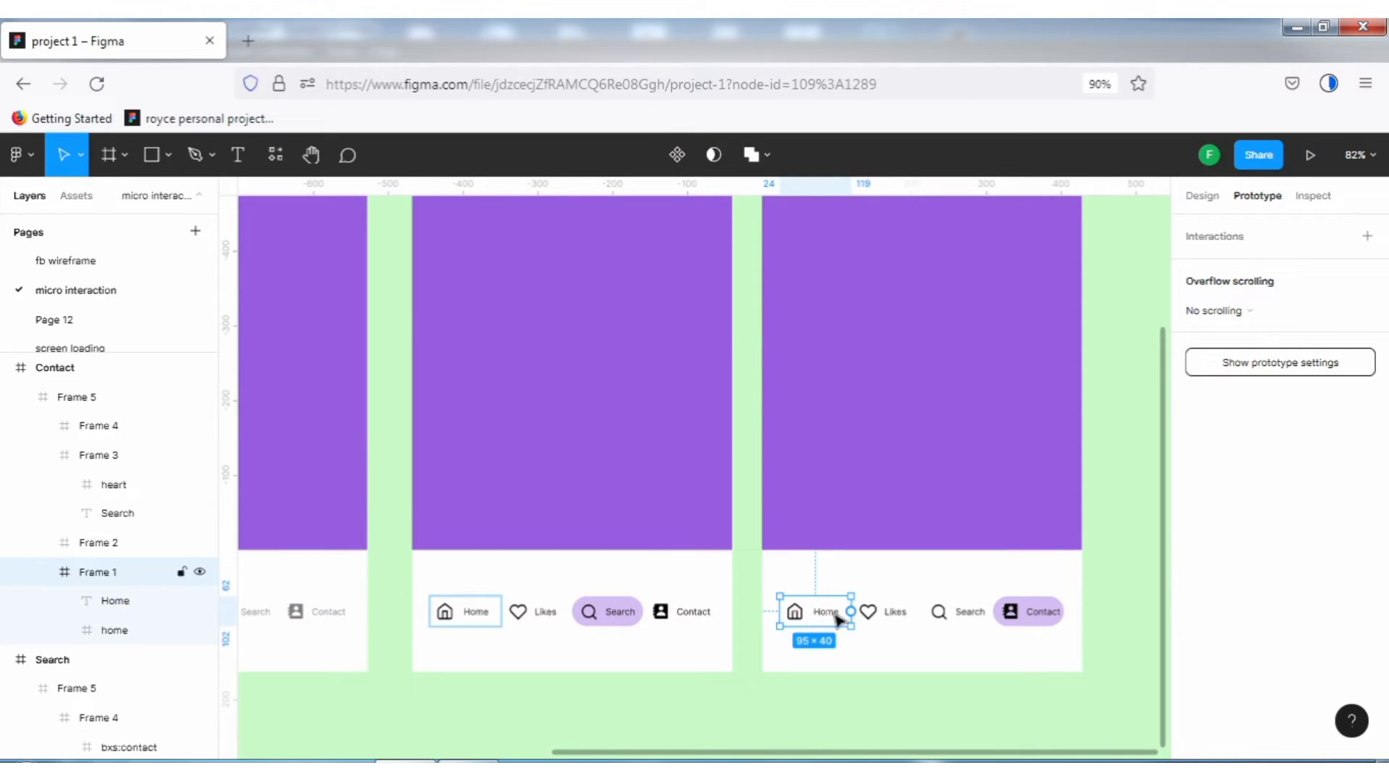
{"action": "left_click_drag", "start_coordinate": [851, 611], "coordinate": [1092, 543]}
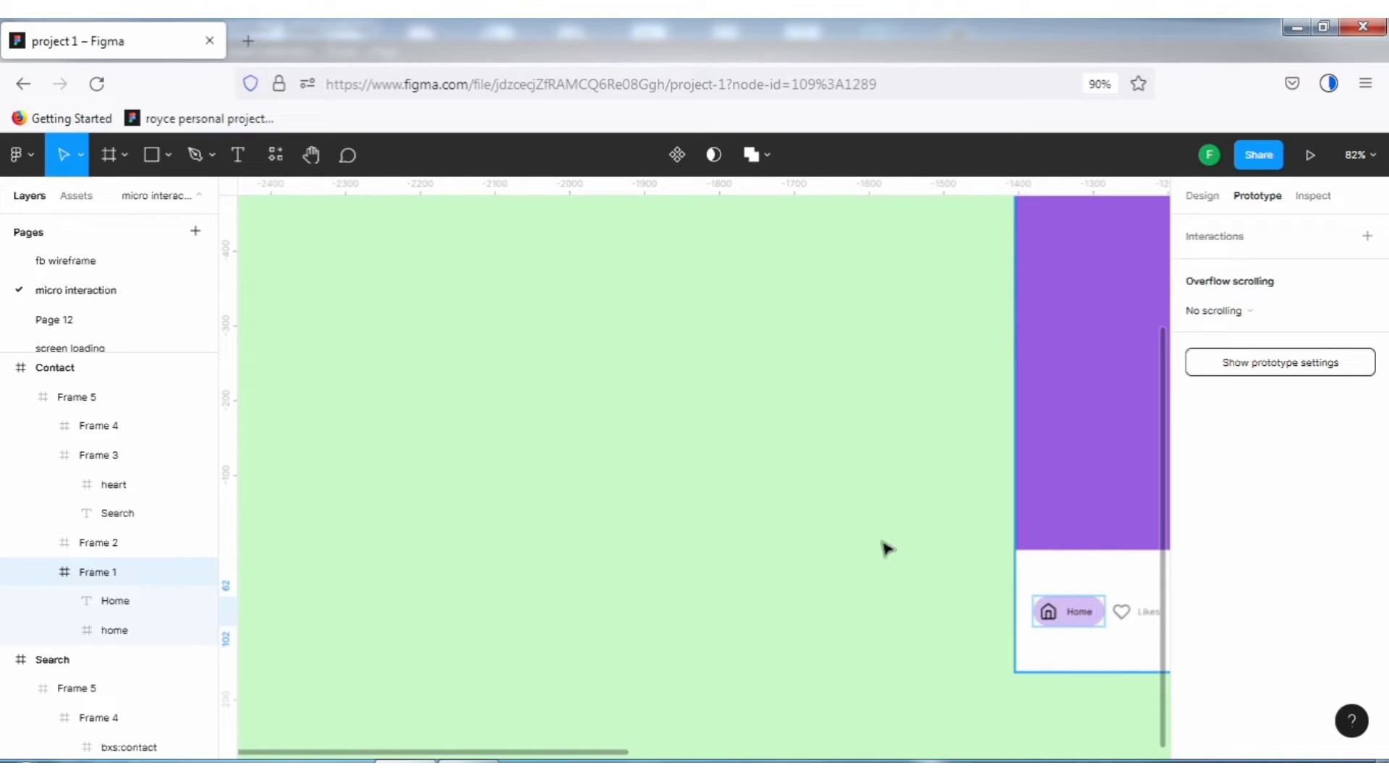
{"action": "key", "text": "h"}
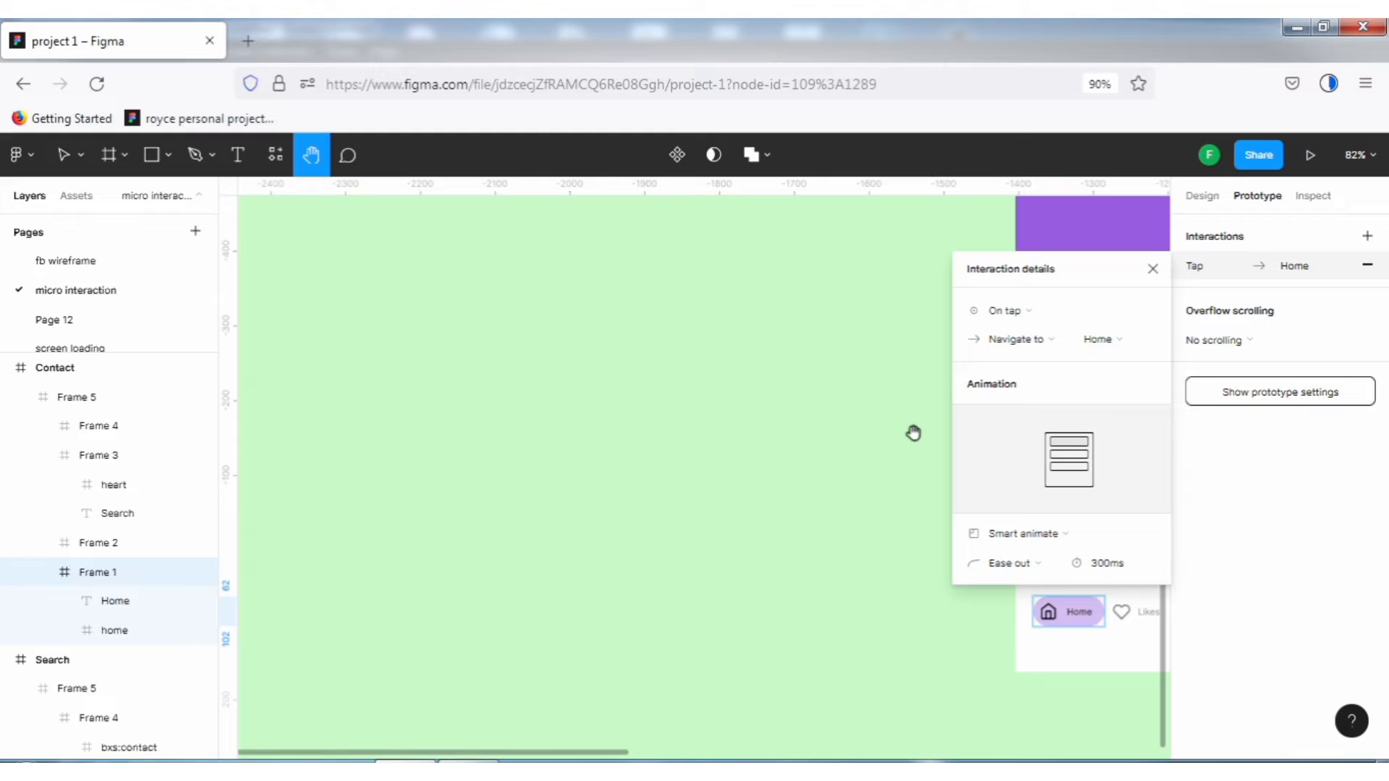
{"action": "left_click", "coordinate": [1152, 269]}
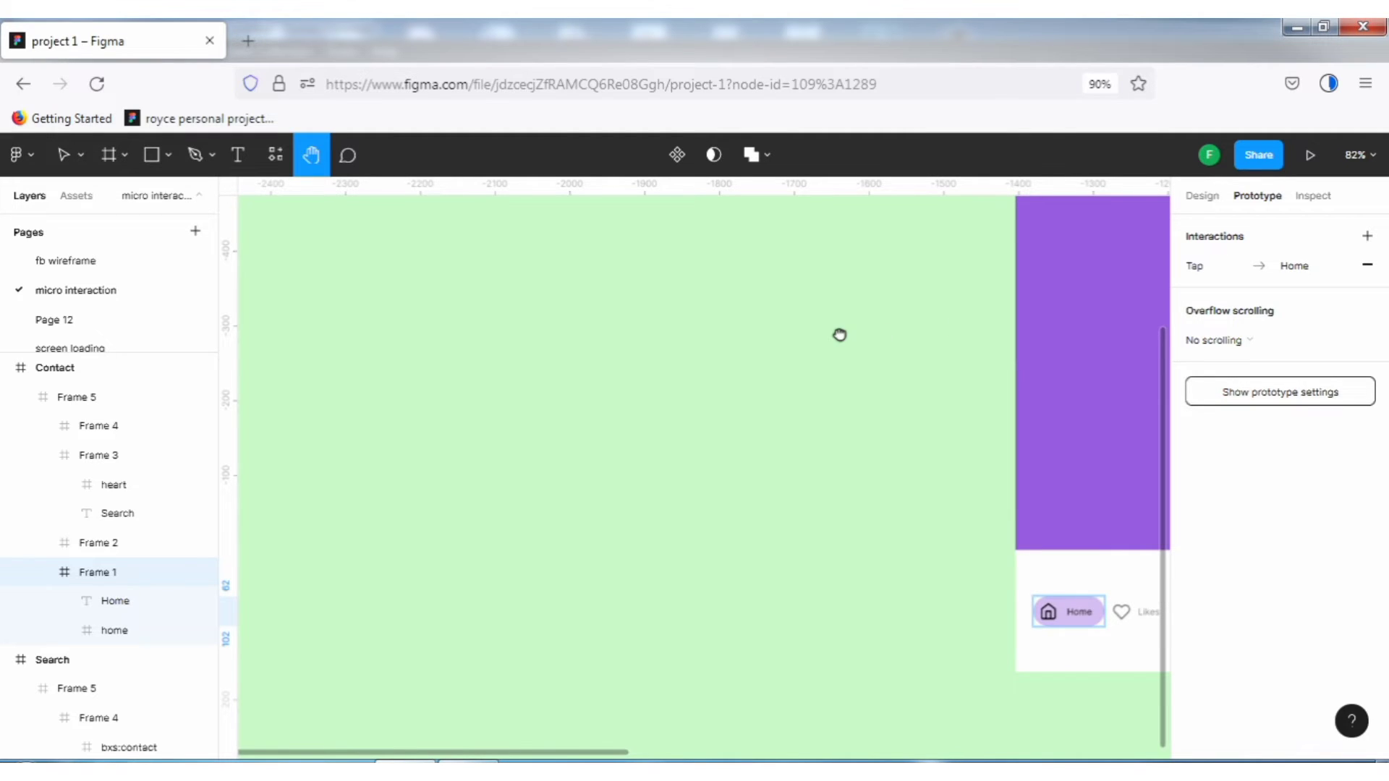
Examine the prototype connections running between the screens
{"action": "left_click_drag", "start_coordinate": [840, 335], "coordinate": [264, 371]}
{"action": "left_click_drag", "start_coordinate": [832, 376], "coordinate": [371, 378]}
{"action": "left_click_drag", "start_coordinate": [1091, 400], "coordinate": [1047, 400]}
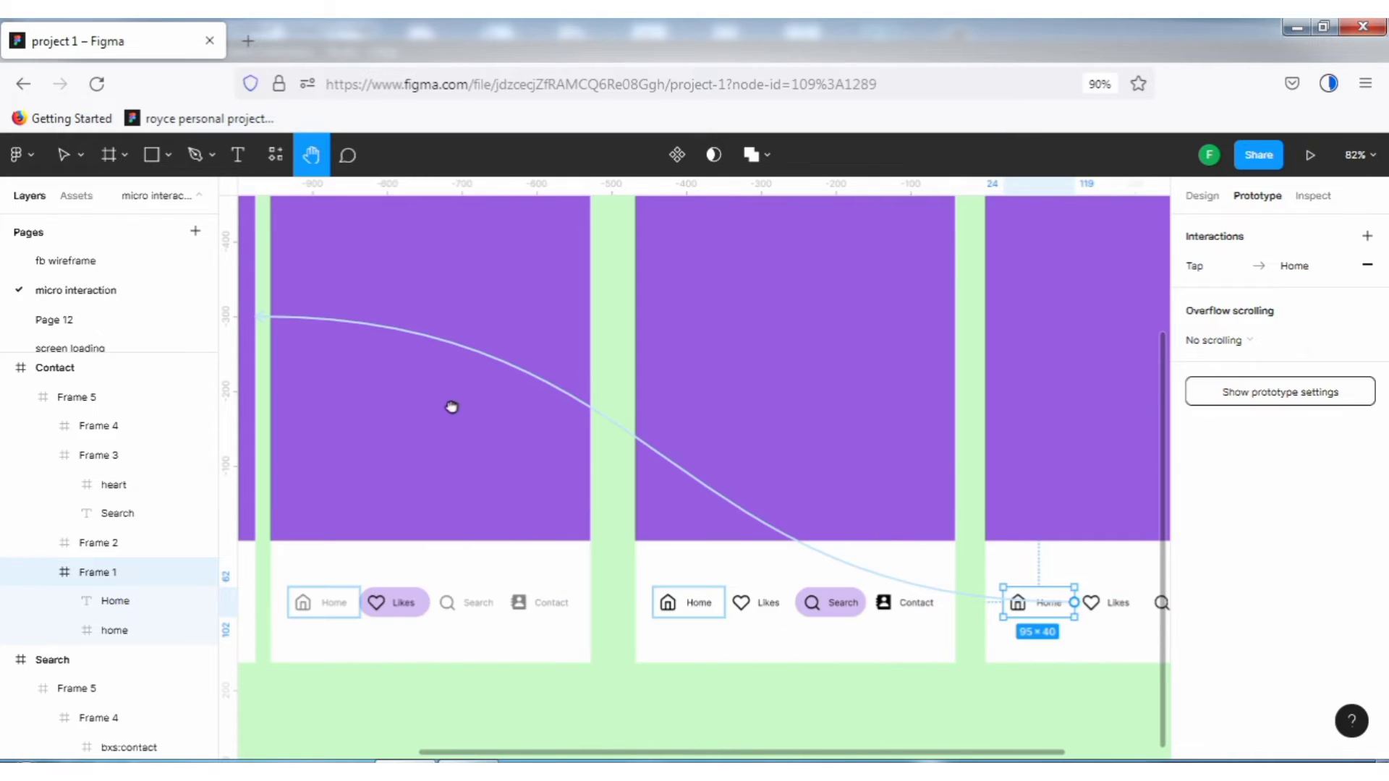
{"action": "left_click_drag", "start_coordinate": [449, 406], "coordinate": [558, 414]}
{"action": "left_click_drag", "start_coordinate": [371, 402], "coordinate": [410, 403]}
{"action": "left_click_drag", "start_coordinate": [818, 413], "coordinate": [610, 418]}
{"action": "left_click_drag", "start_coordinate": [696, 416], "coordinate": [591, 414]}
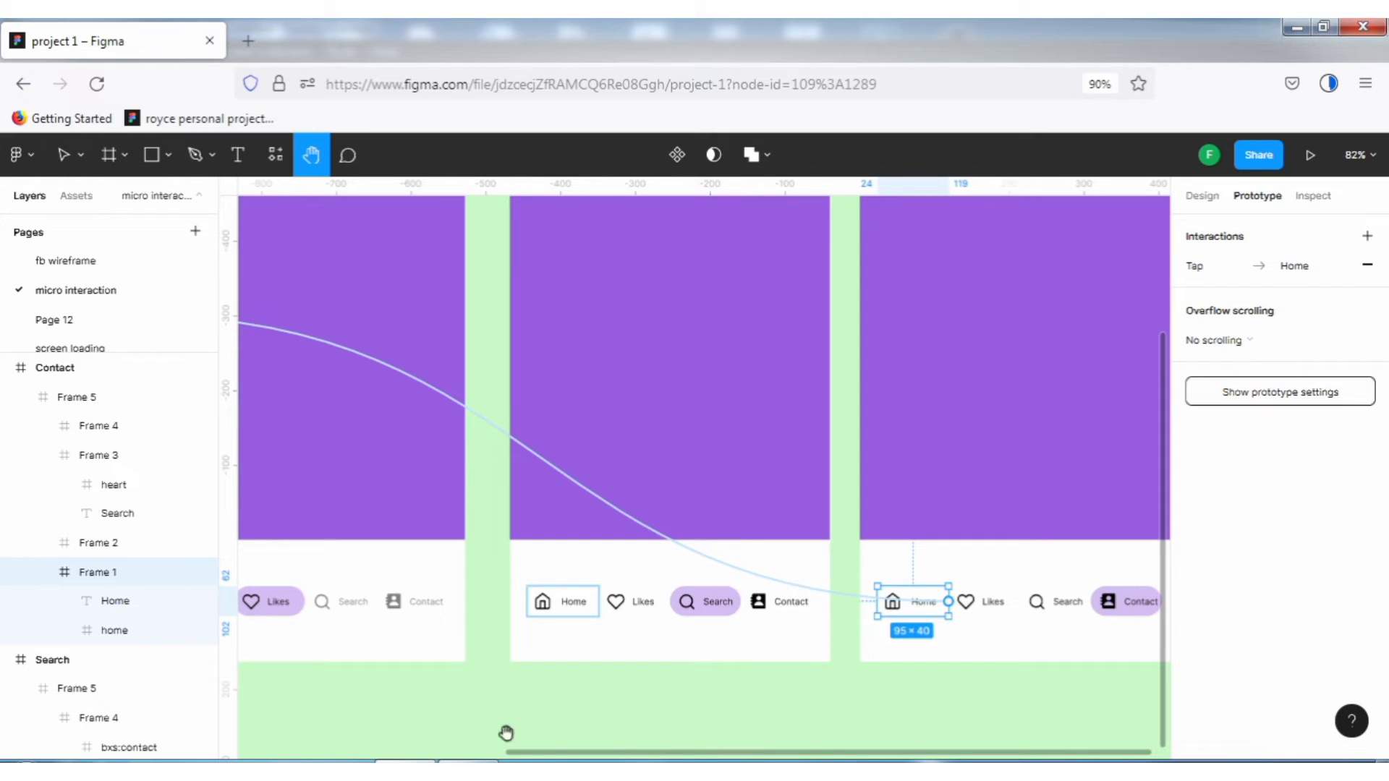
{"action": "key", "text": "v"}
{"action": "left_click", "coordinate": [585, 699]}
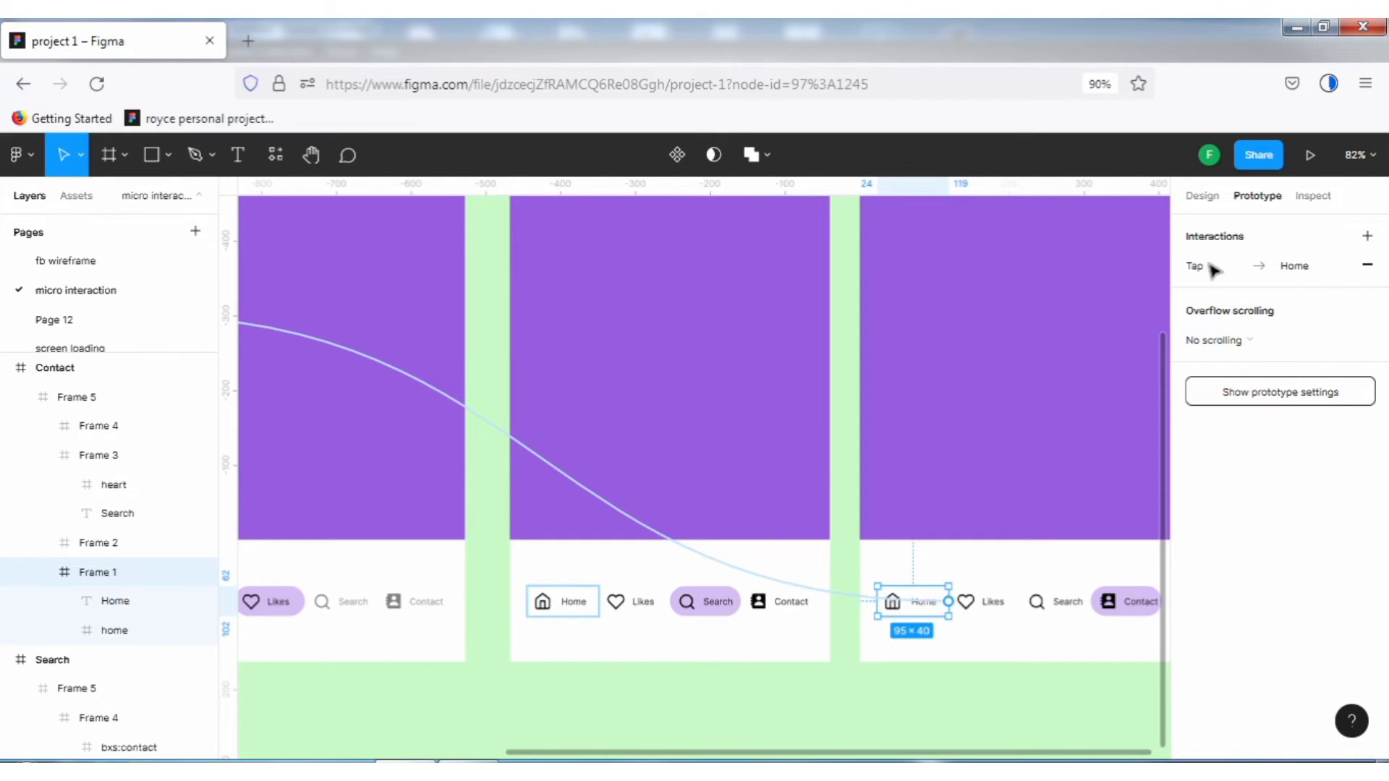
Set the layer opacity of the Home, Likes and Contact items on the Search screen's navigation bar to 50%
{"action": "left_click", "coordinate": [1200, 196]}
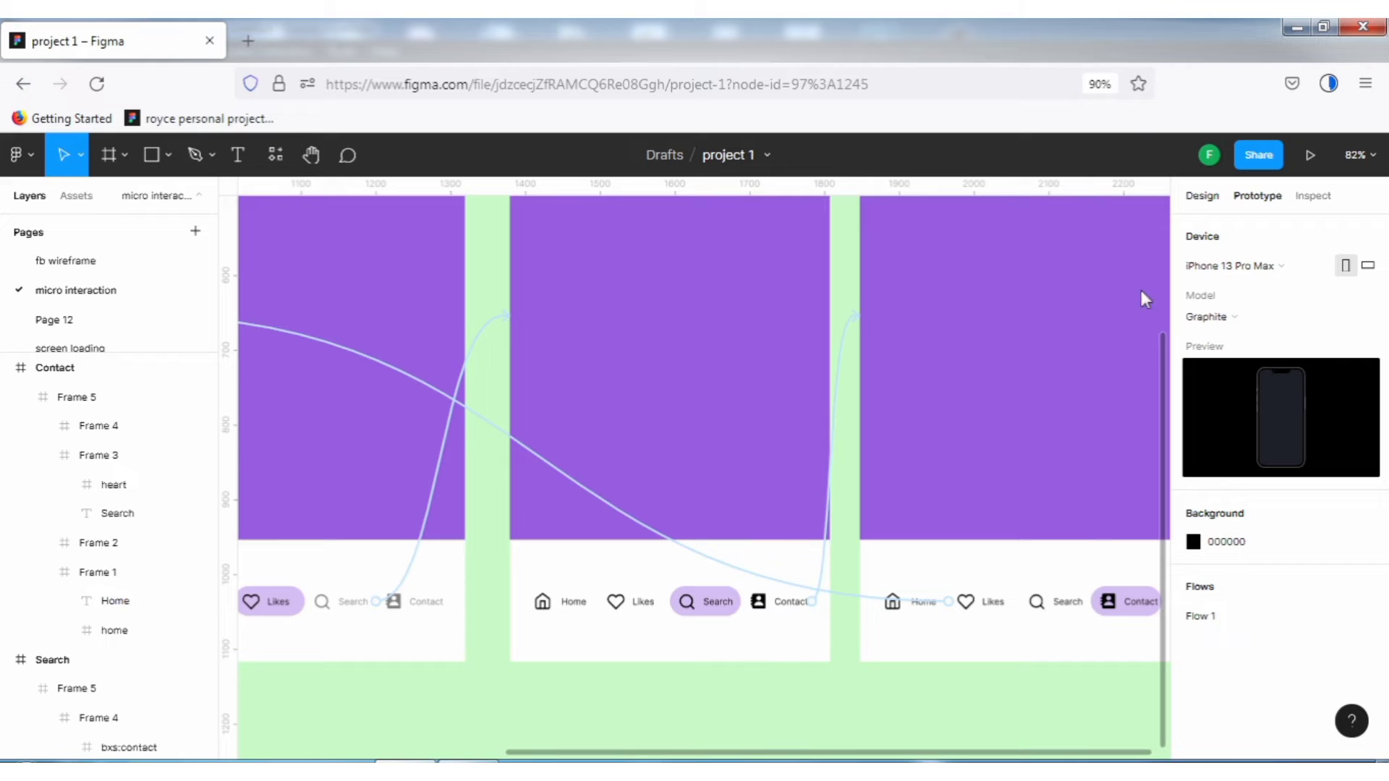
{"action": "left_click", "coordinate": [706, 661]}
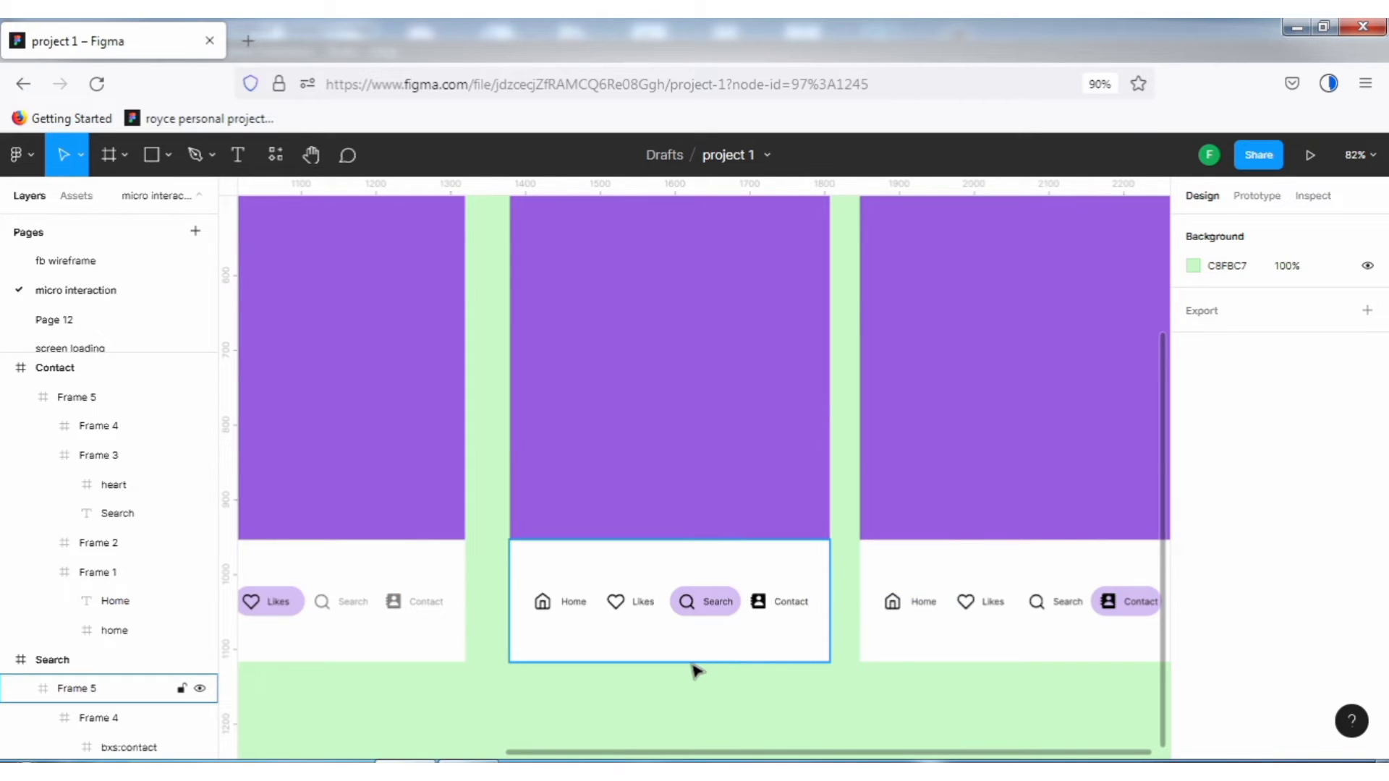
{"action": "scroll", "coordinate": [706, 667], "scroll_direction": "up", "scroll_amount": 4}
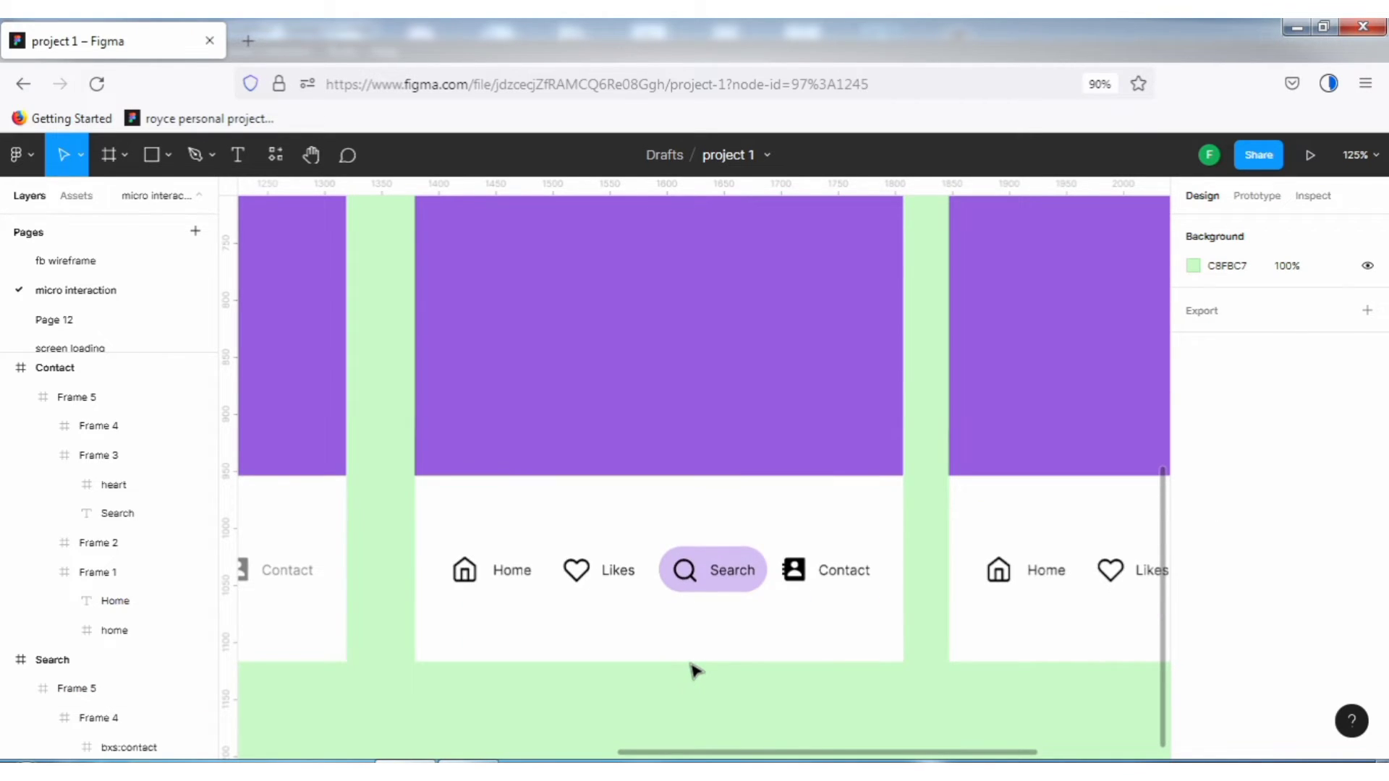
{"action": "scroll", "coordinate": [691, 670], "scroll_direction": "down", "scroll_amount": 2}
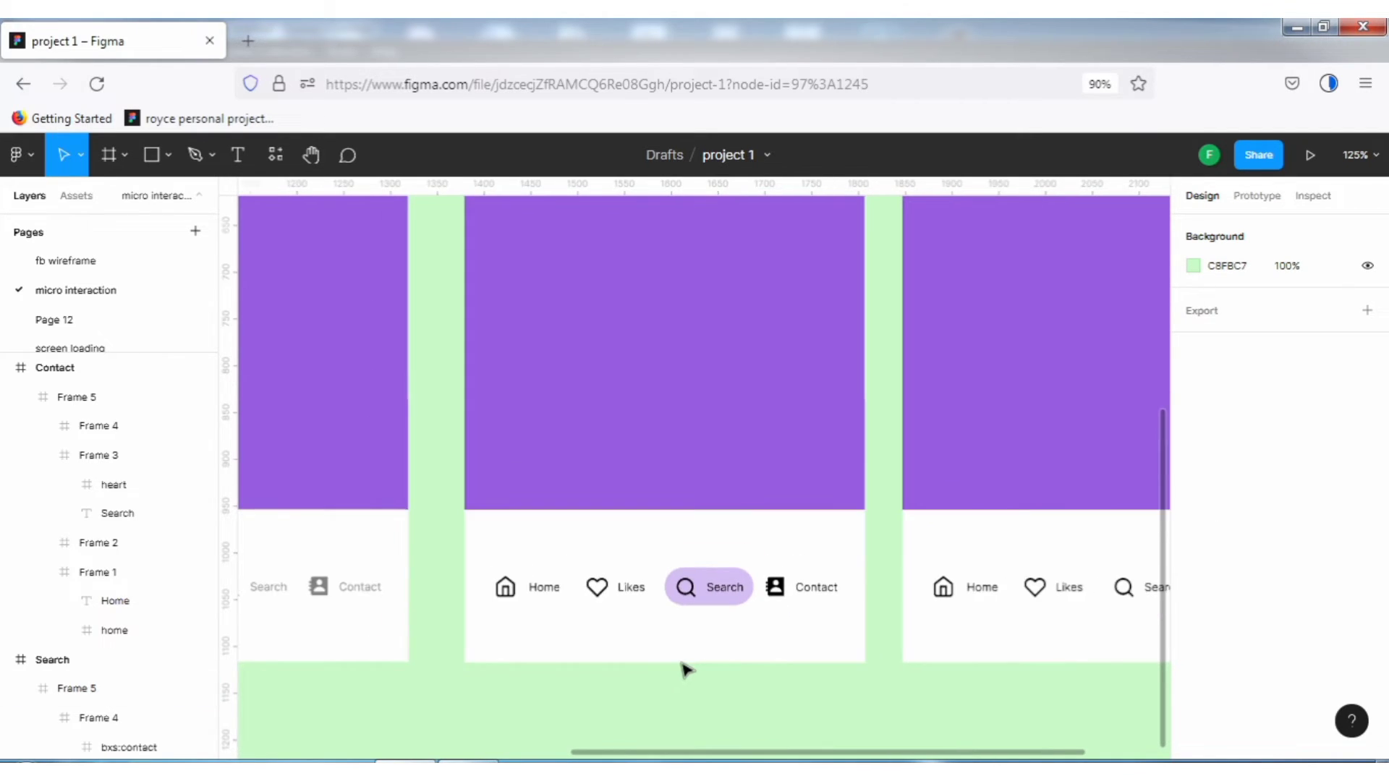
{"action": "left_click", "coordinate": [552, 592]}
{"action": "left_click", "coordinate": [551, 592]}
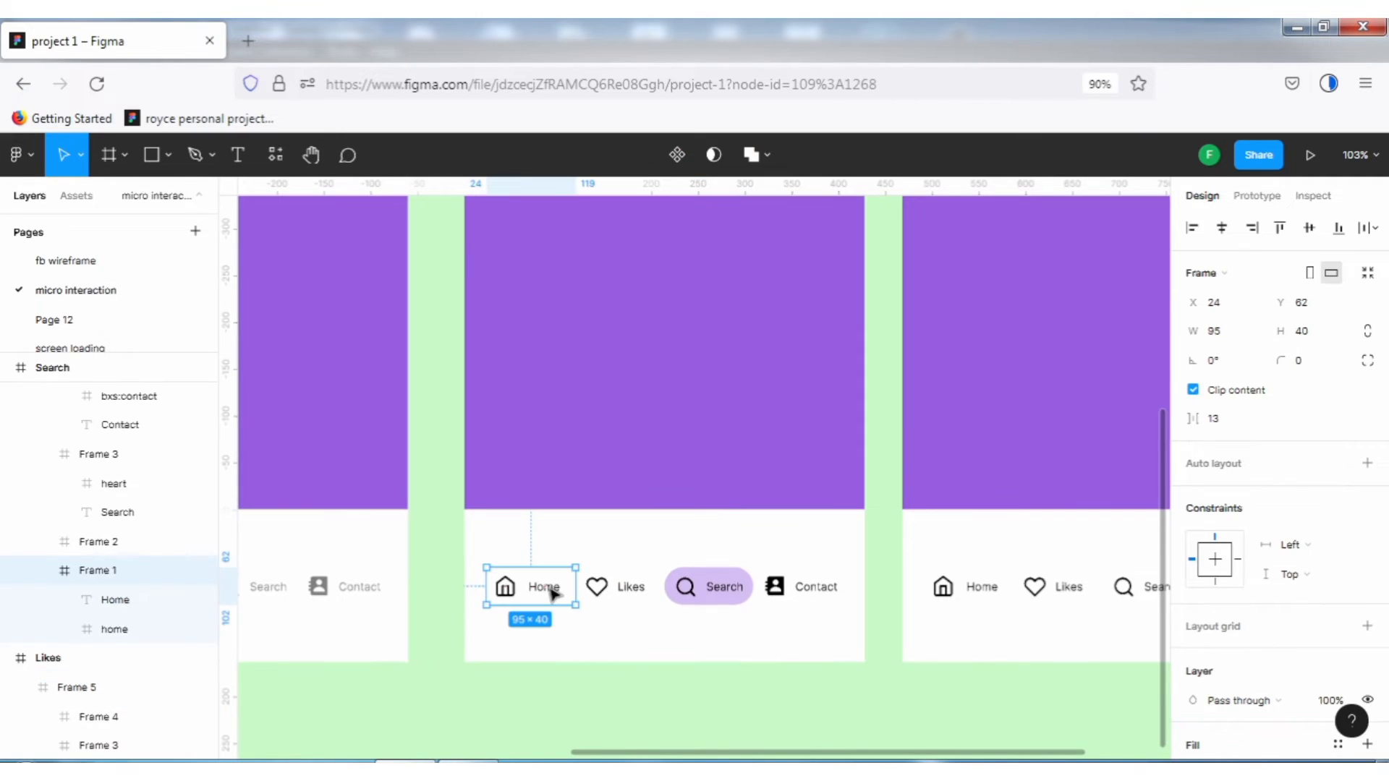
{"action": "left_click", "coordinate": [611, 588], "text": "shift"}
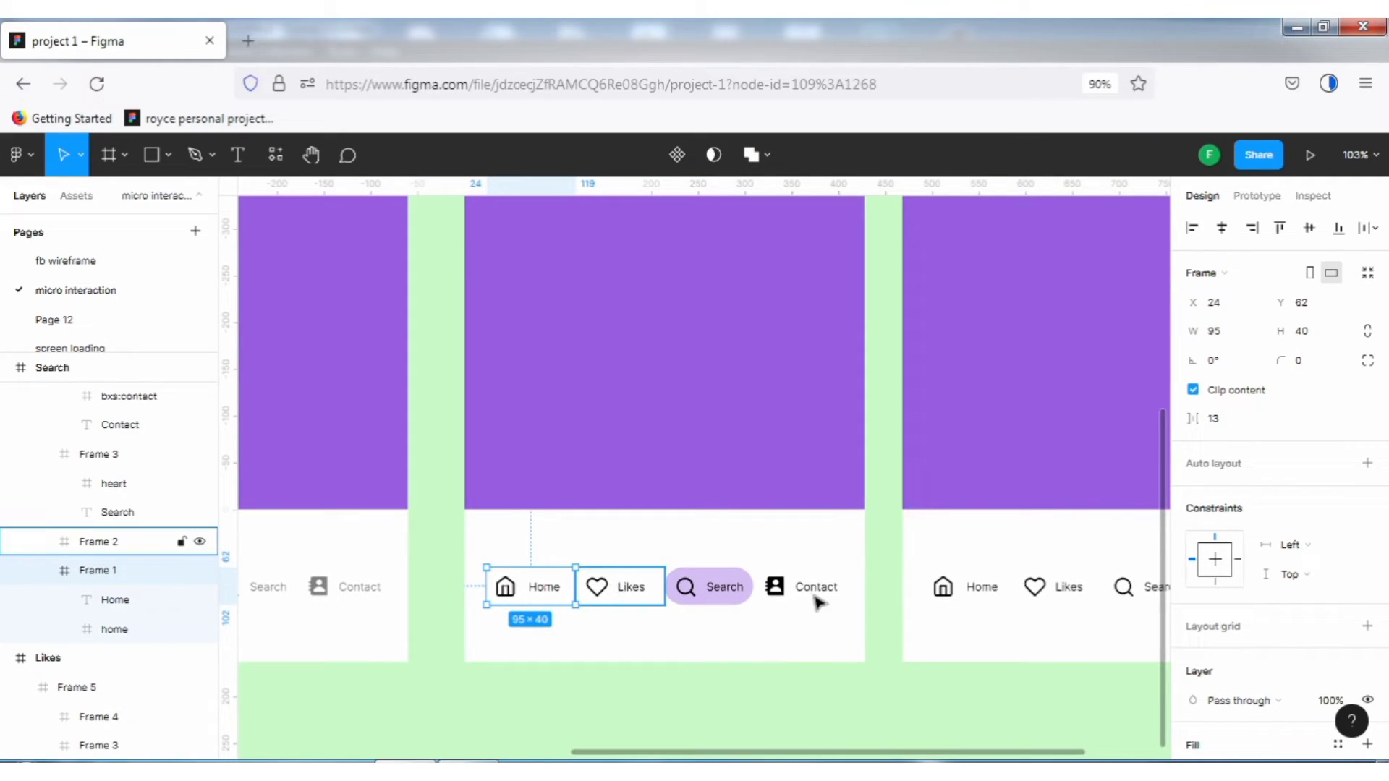
{"action": "left_click", "coordinate": [815, 590], "text": "shift"}
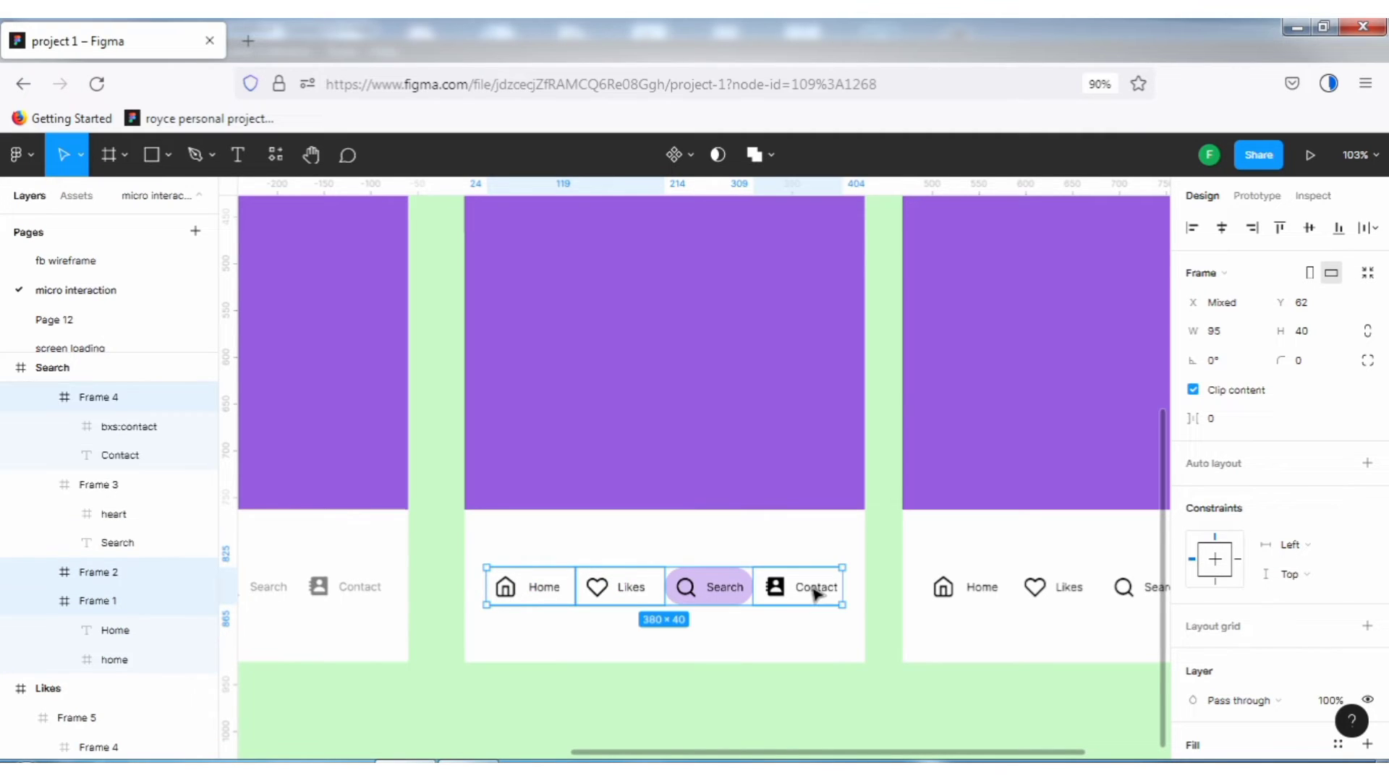
{"action": "scroll", "coordinate": [1310, 626], "scroll_direction": "down", "scroll_amount": 1}
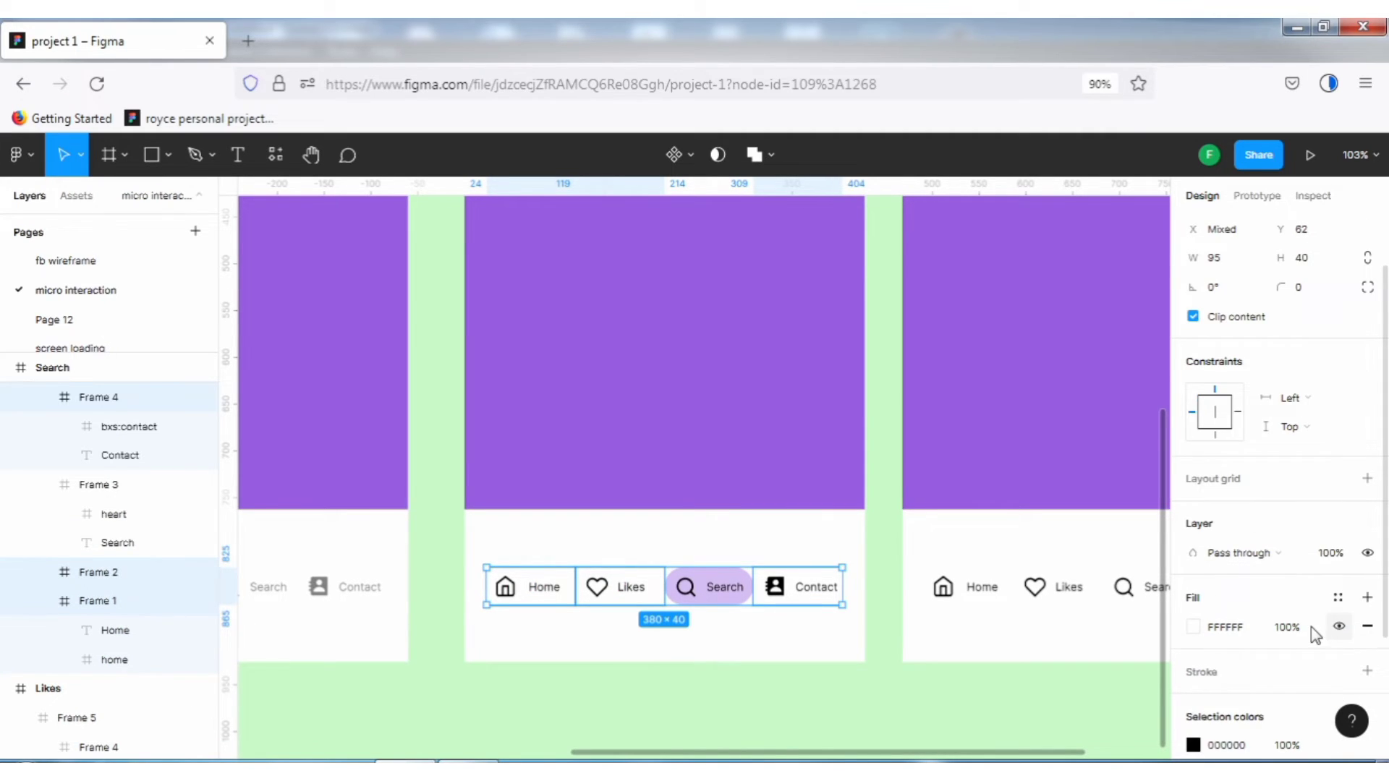
{"action": "left_click", "coordinate": [1330, 553]}
{"action": "type", "text": "50"}
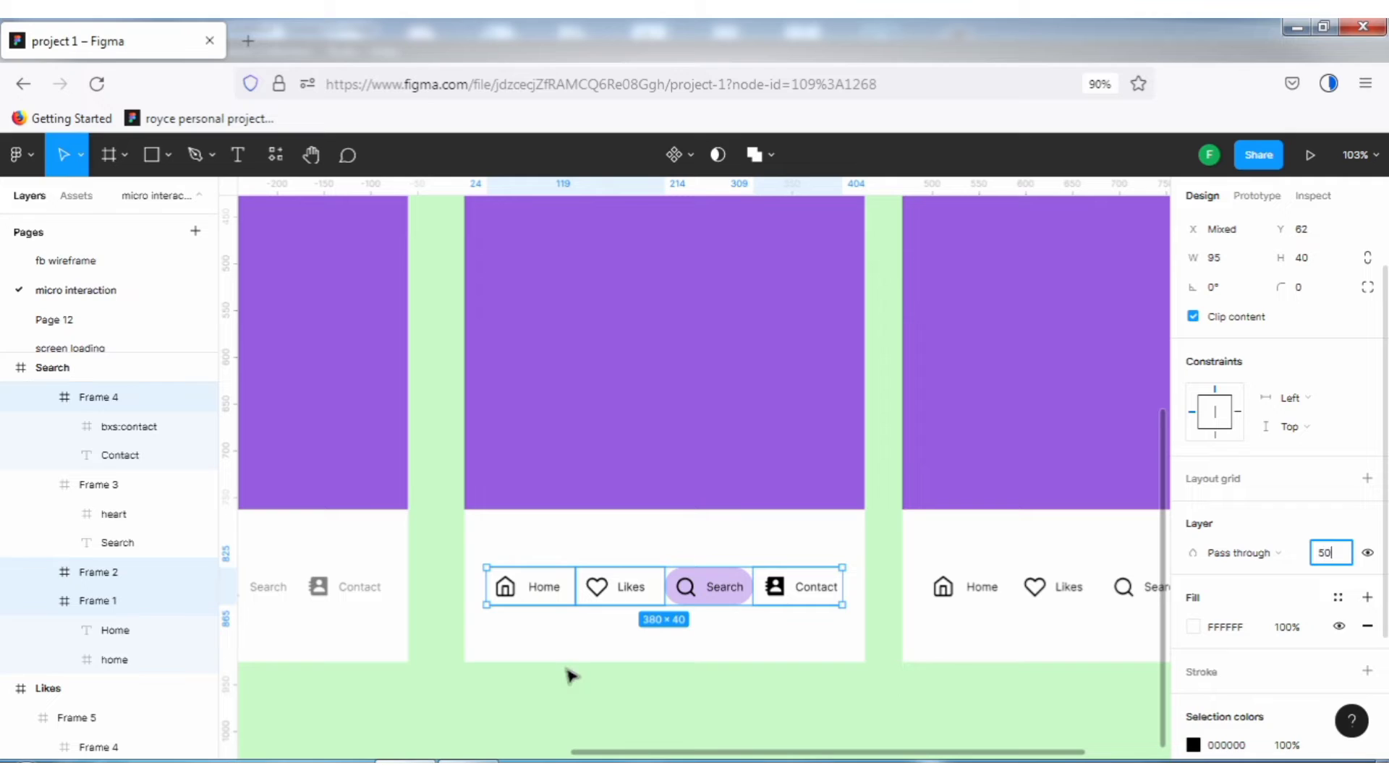
{"action": "left_click", "coordinate": [795, 591]}
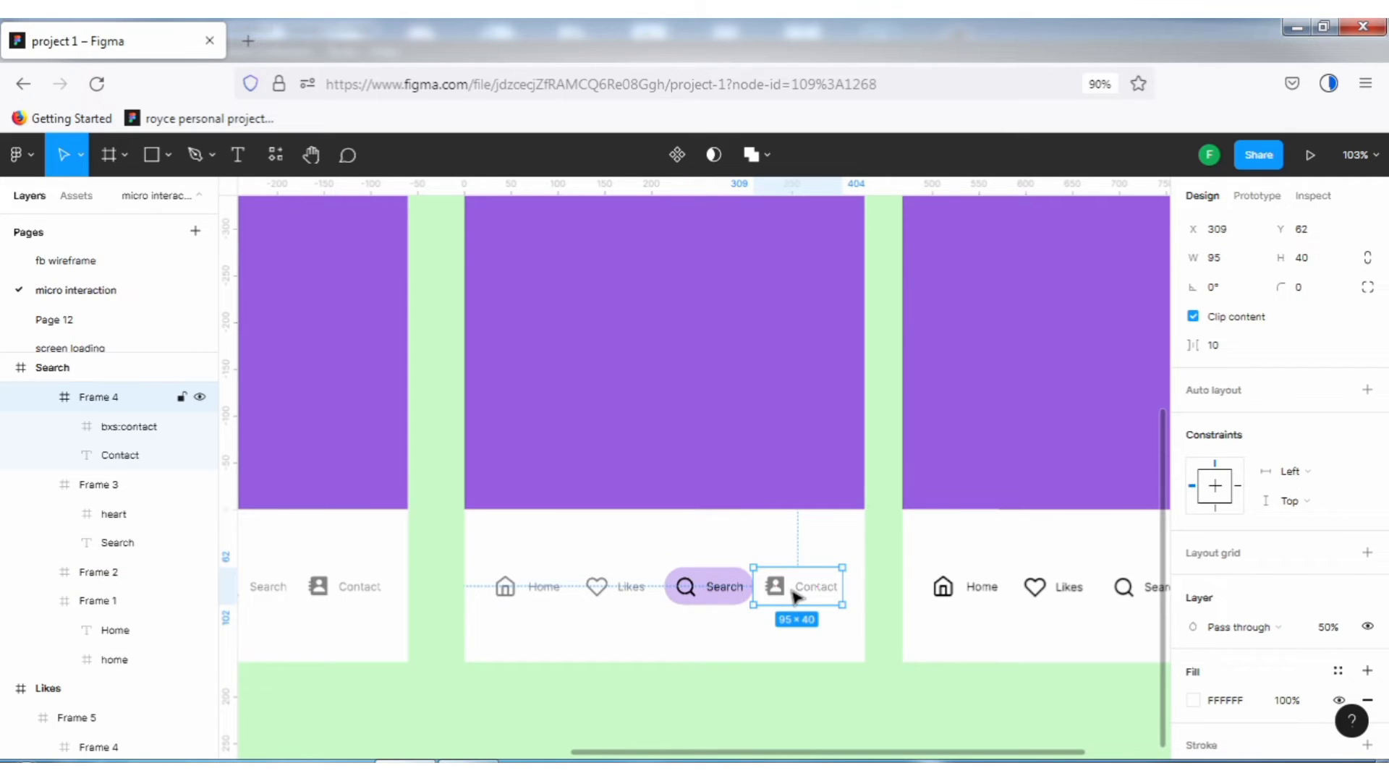
Set the layer opacity of the Home, Likes and Search items on the Contact screen's navigation bar to 50%
{"action": "left_click", "coordinate": [976, 593]}
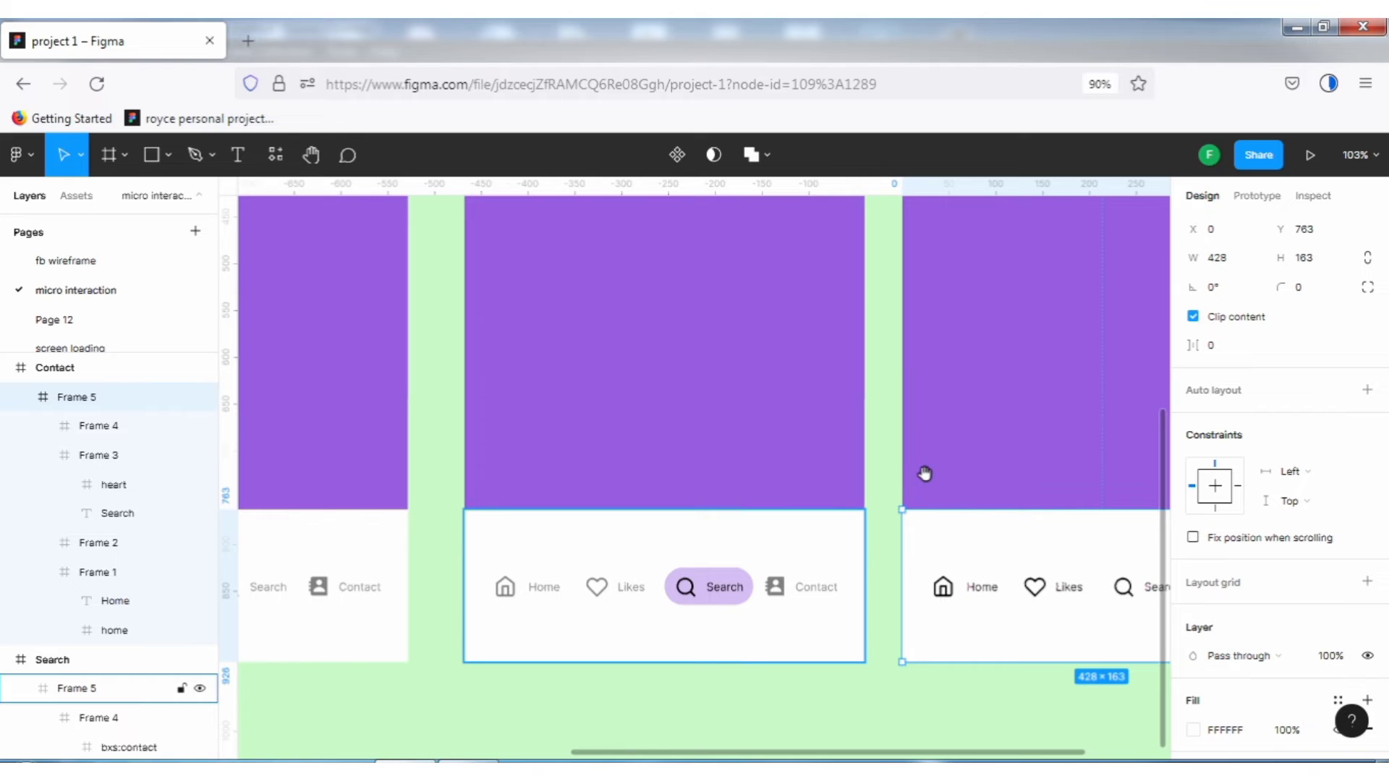
{"action": "left_click_drag", "start_coordinate": [926, 474], "coordinate": [581, 470]}
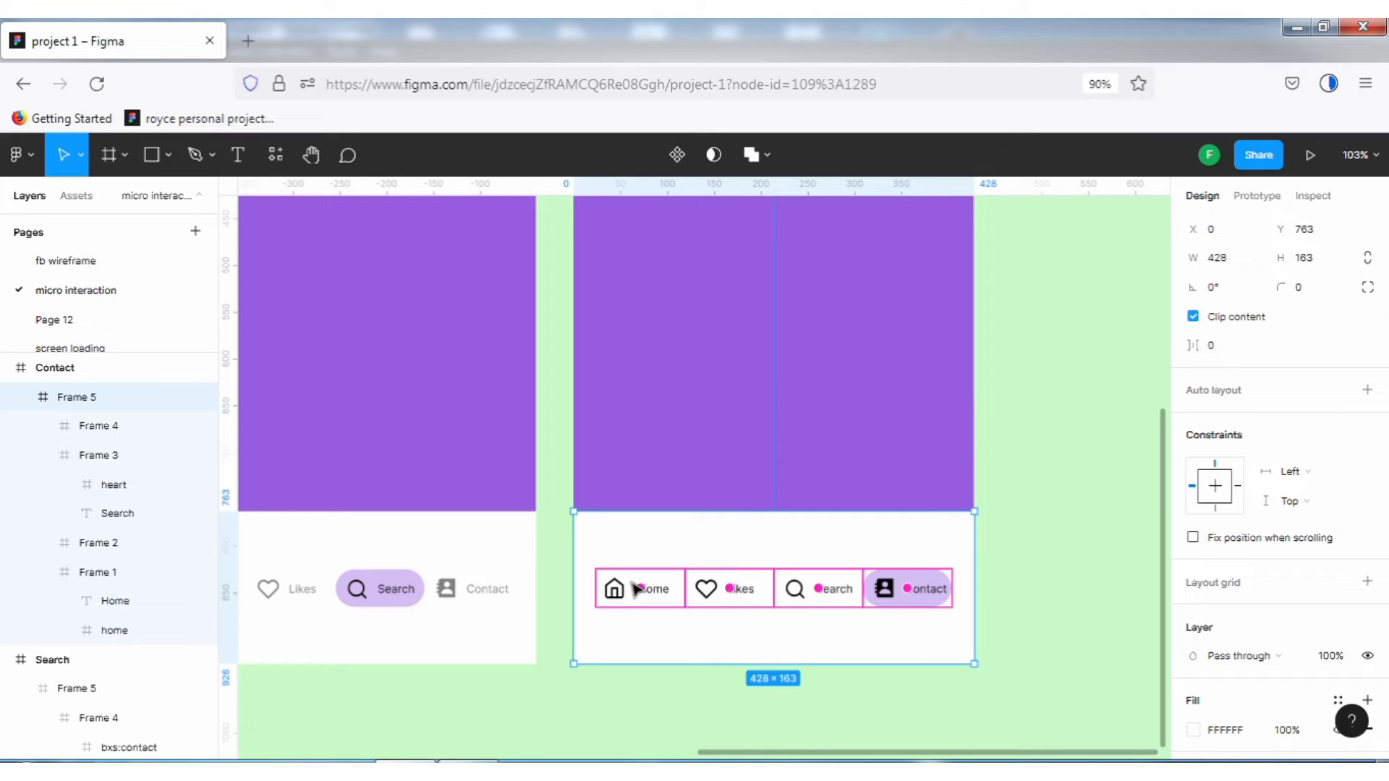
{"action": "left_click", "coordinate": [636, 590]}
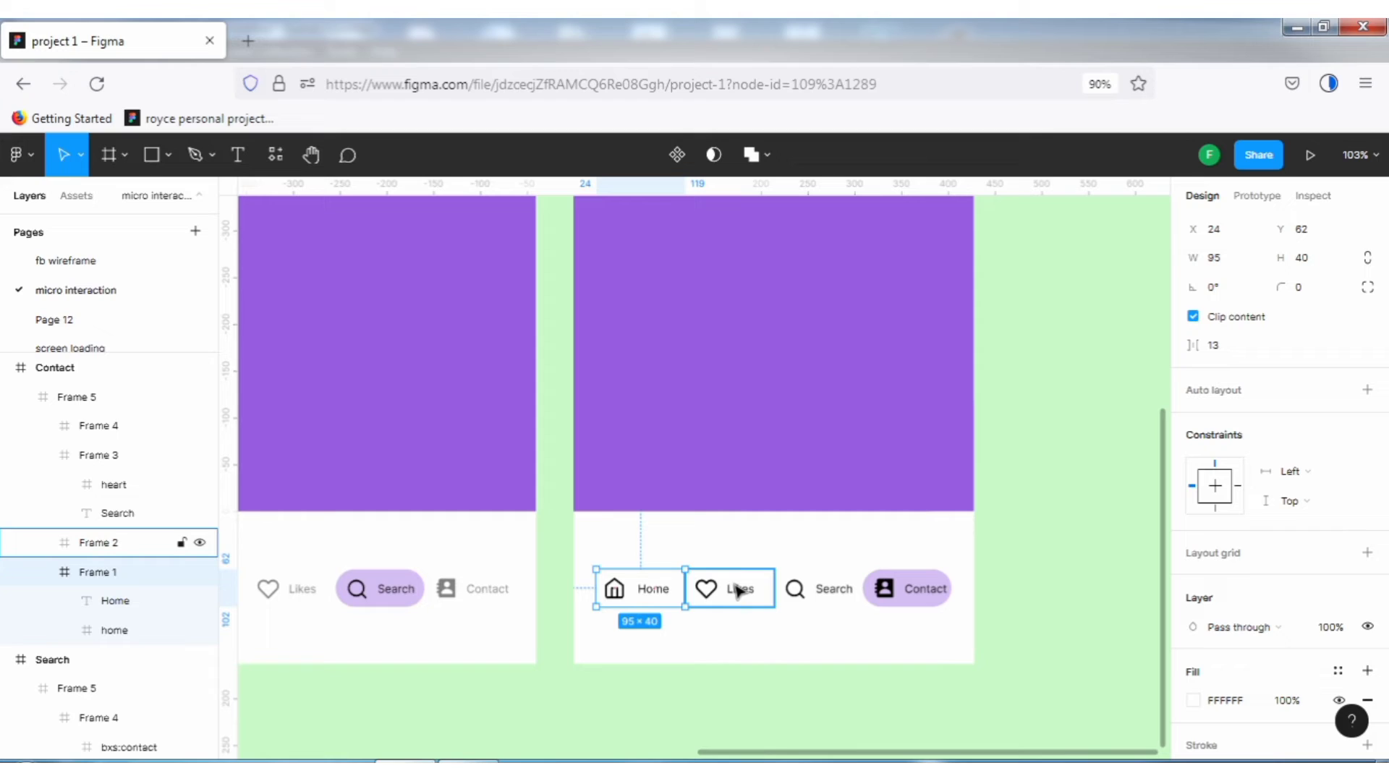
{"action": "left_click", "coordinate": [738, 592], "text": "shift"}
{"action": "left_click", "coordinate": [808, 589], "text": "shift"}
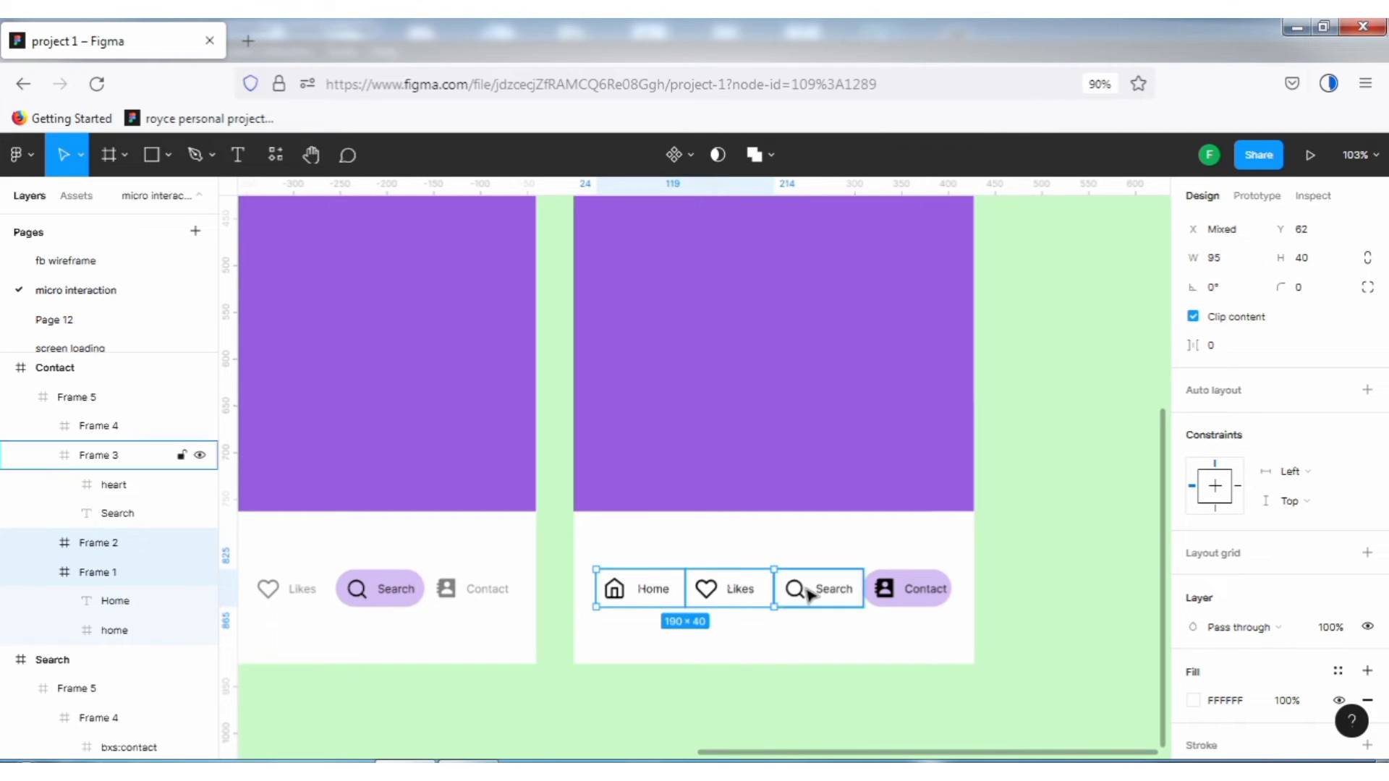
{"action": "left_click", "coordinate": [1331, 628]}
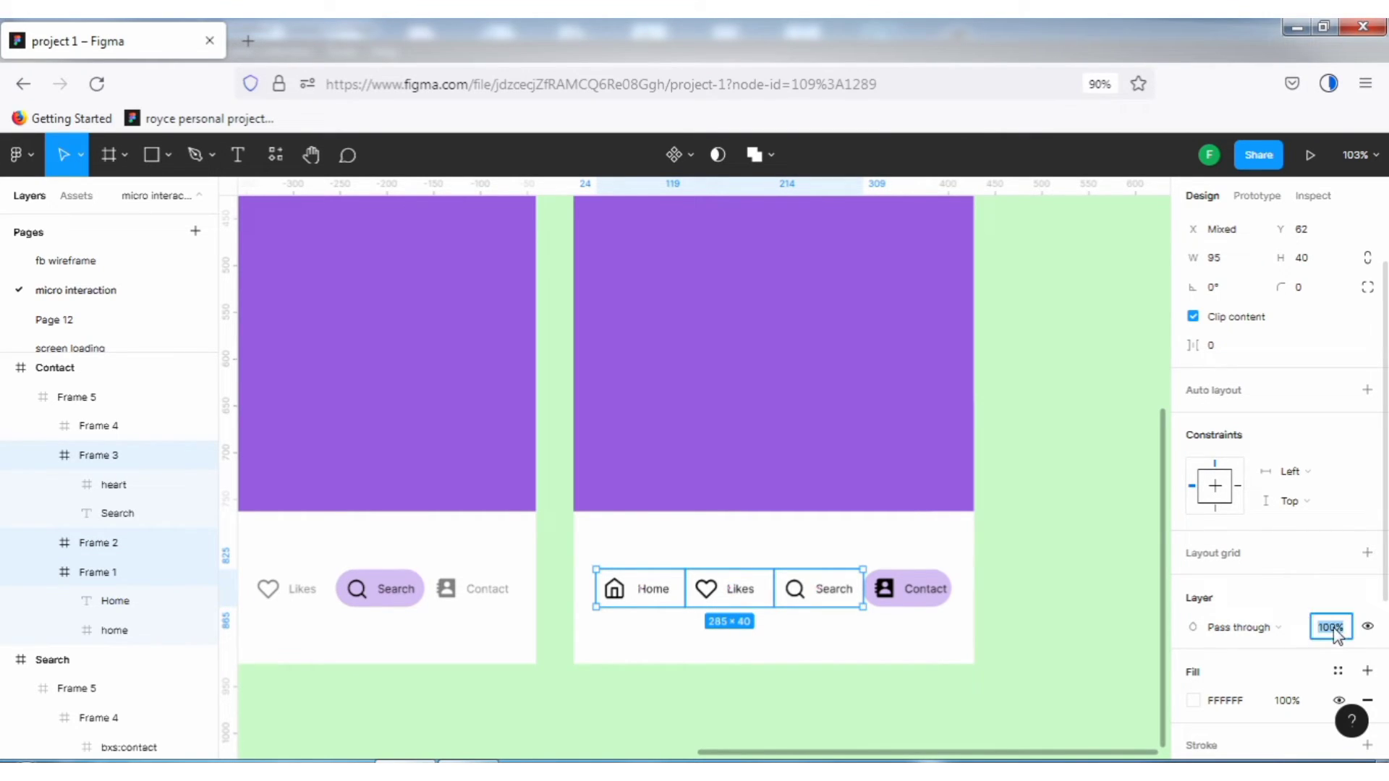
{"action": "type", "text": "50"}
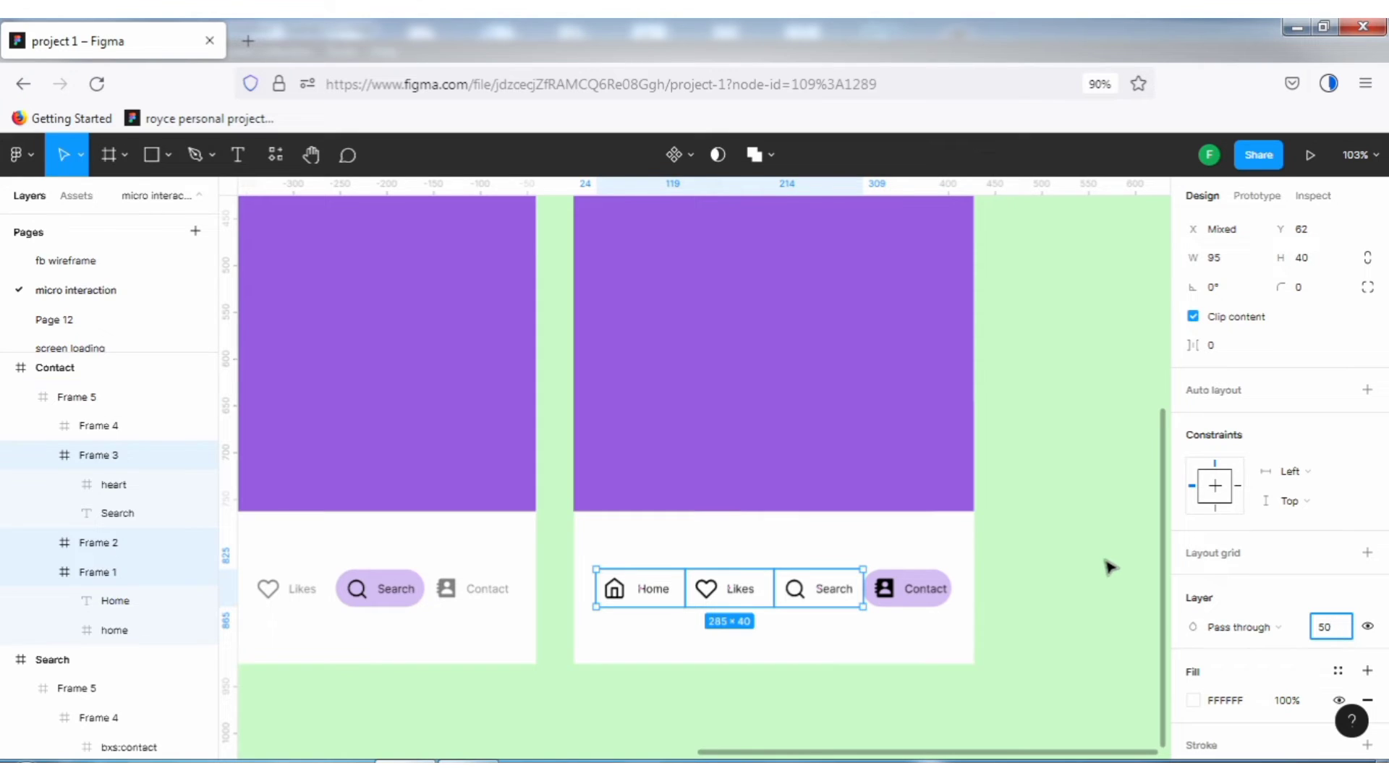
{"action": "left_click", "coordinate": [1107, 566]}
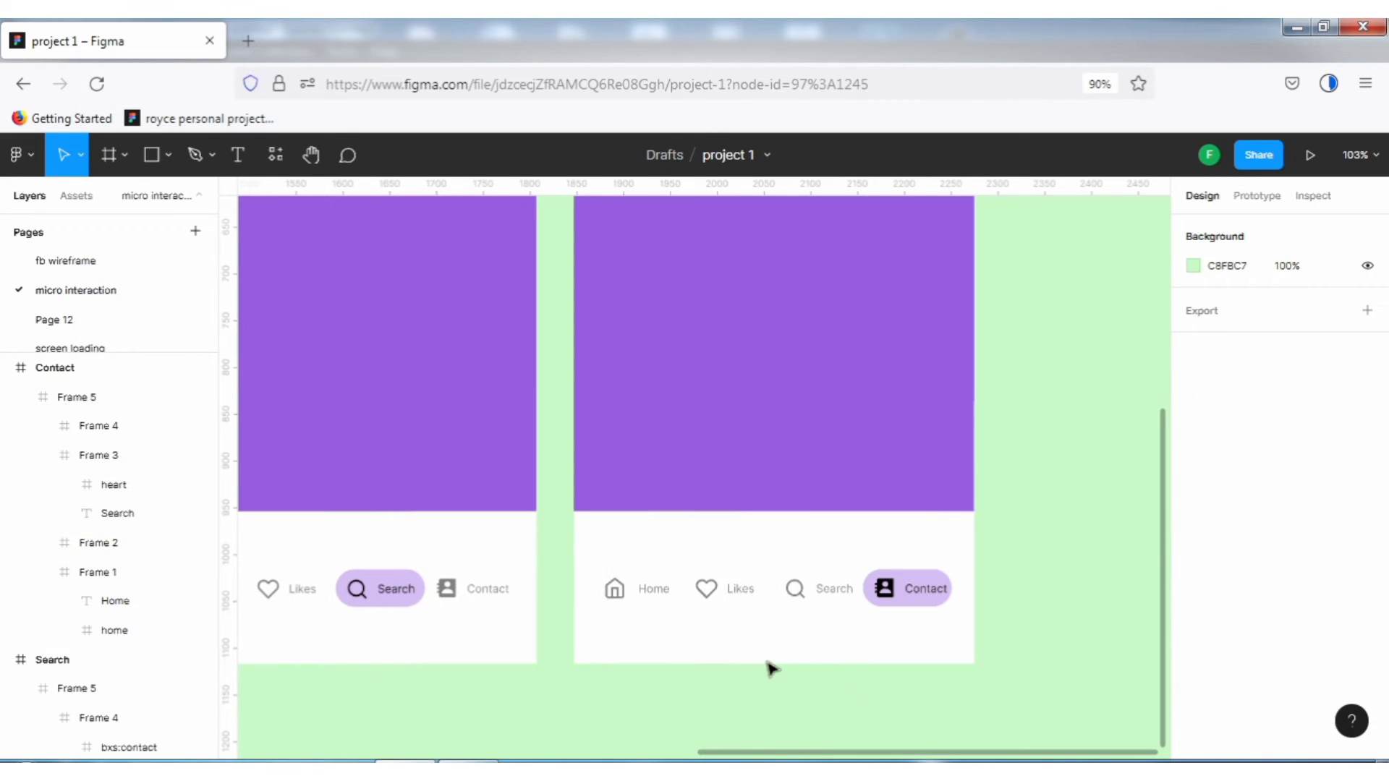
Examine the navigation bars across the Home, Likes, Search and Contact screens
{"action": "key", "text": "shift+1"}
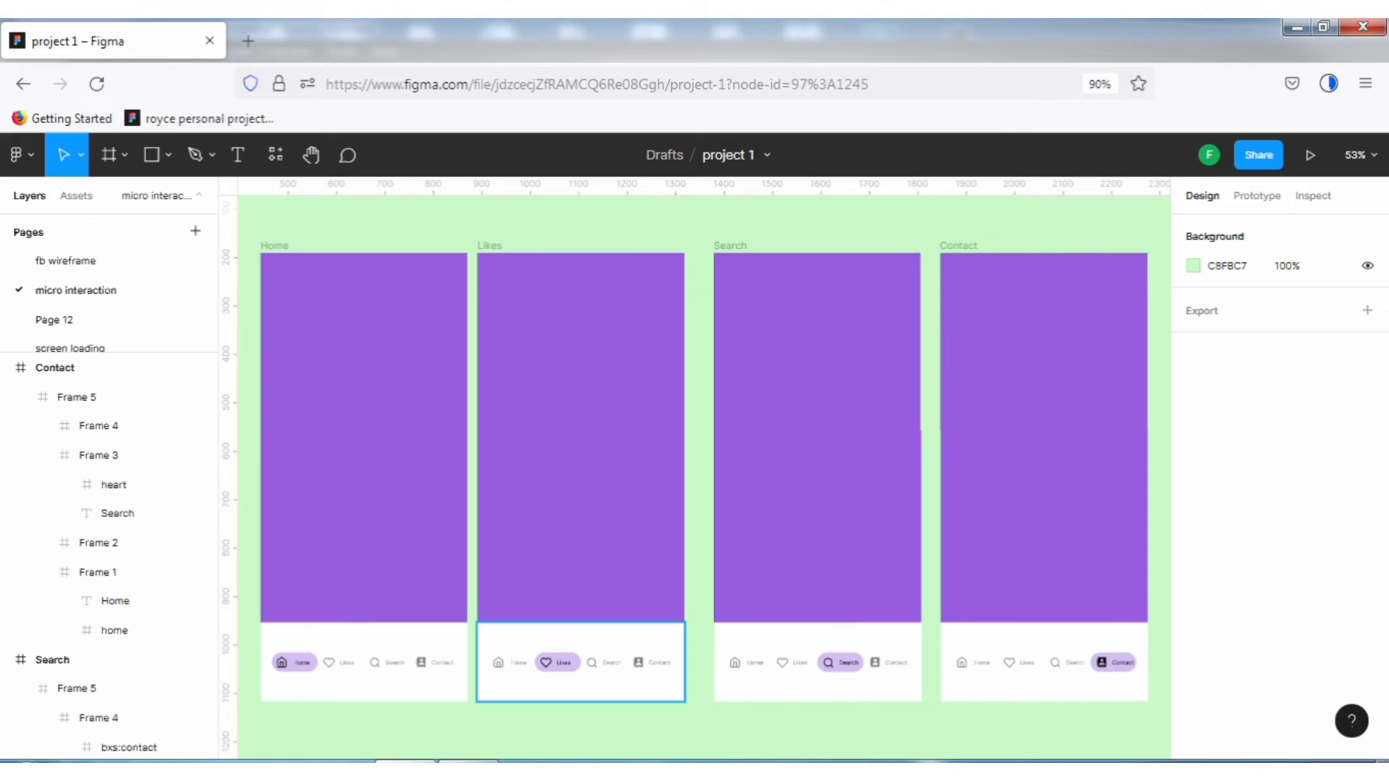
{"action": "key", "text": "shift+2"}
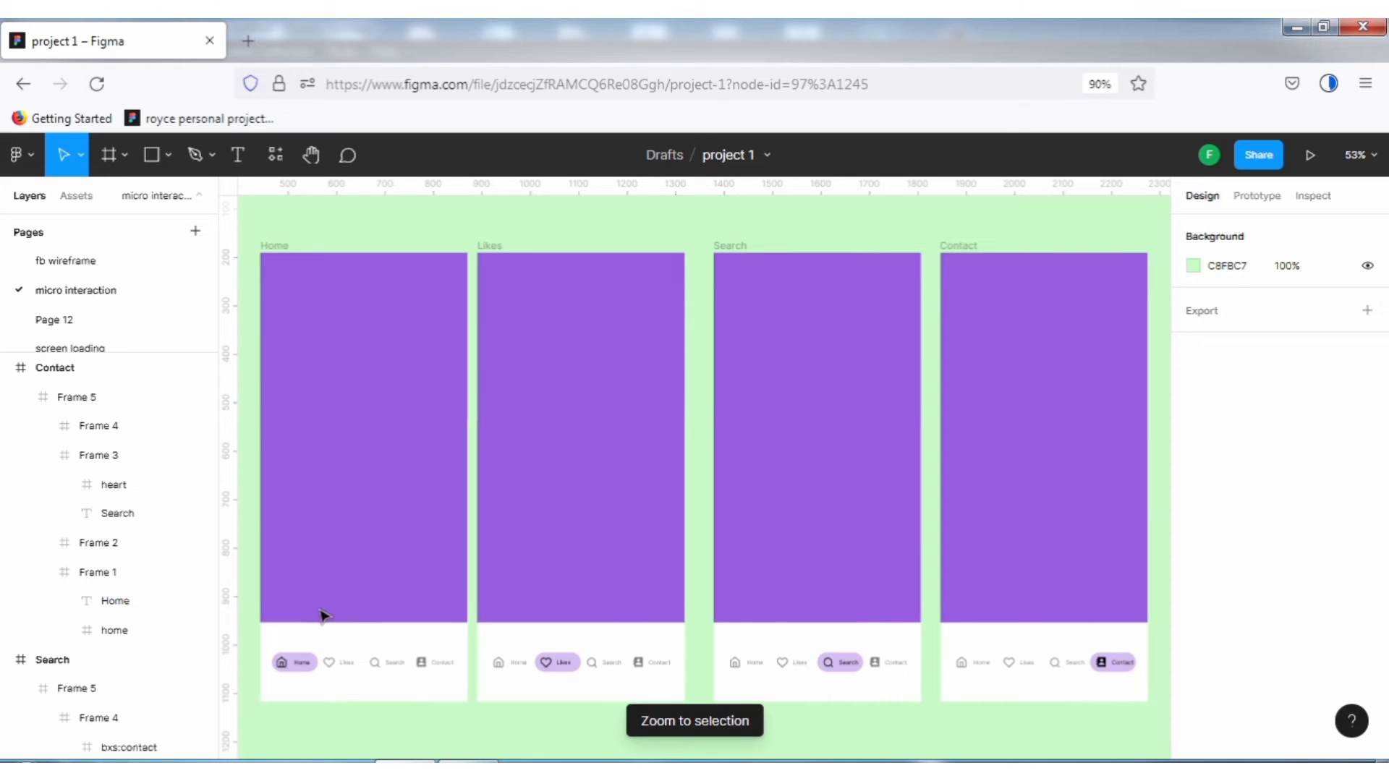
{"action": "scroll", "coordinate": [323, 624], "scroll_direction": "down", "scroll_amount": 1, "text": "ctrl"}
{"action": "scroll", "coordinate": [323, 623], "scroll_direction": "up", "scroll_amount": 1, "text": "ctrl"}
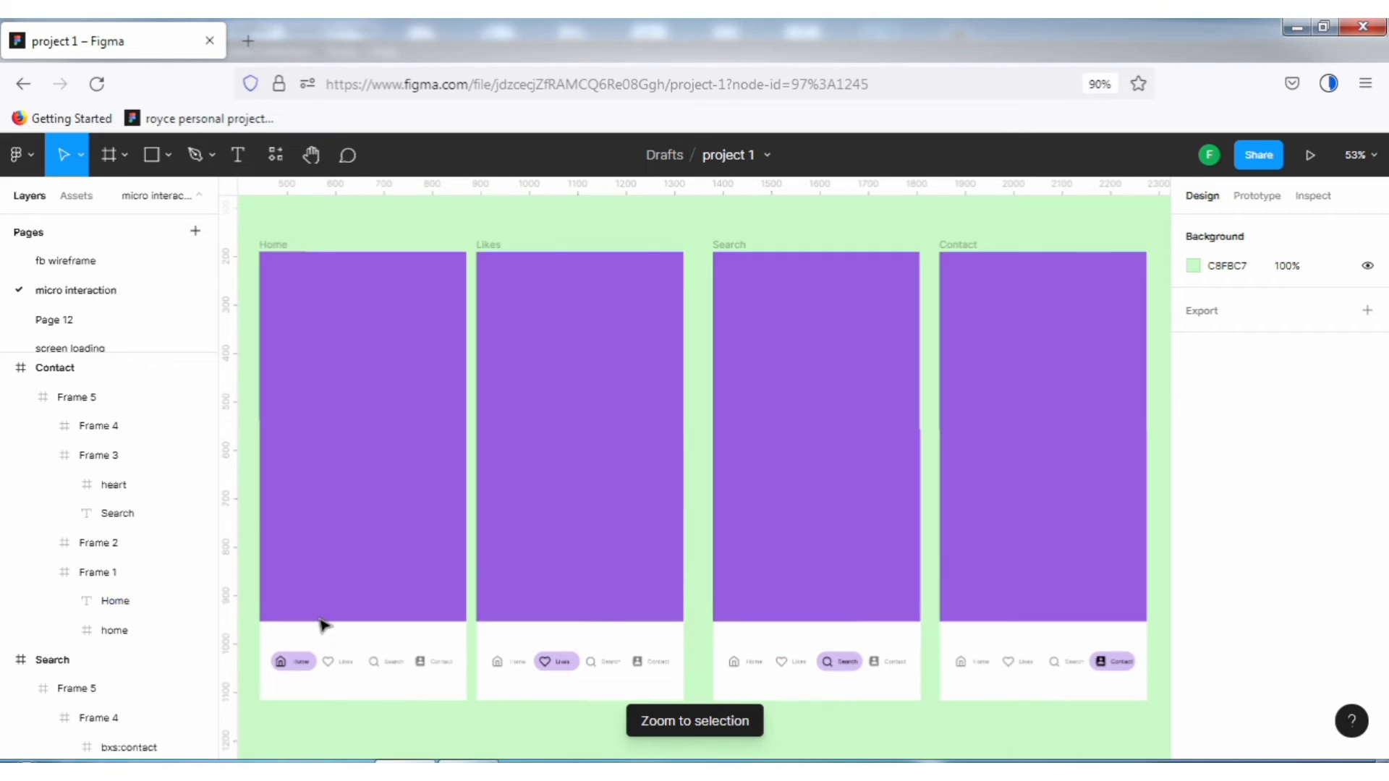
{"action": "scroll", "coordinate": [323, 623], "scroll_direction": "up", "scroll_amount": 2, "text": "ctrl"}
{"action": "scroll", "coordinate": [324, 624], "scroll_direction": "up", "scroll_amount": 1, "text": "ctrl"}
{"action": "scroll", "coordinate": [332, 615], "scroll_direction": "down", "scroll_amount": 2, "text": "ctrl"}
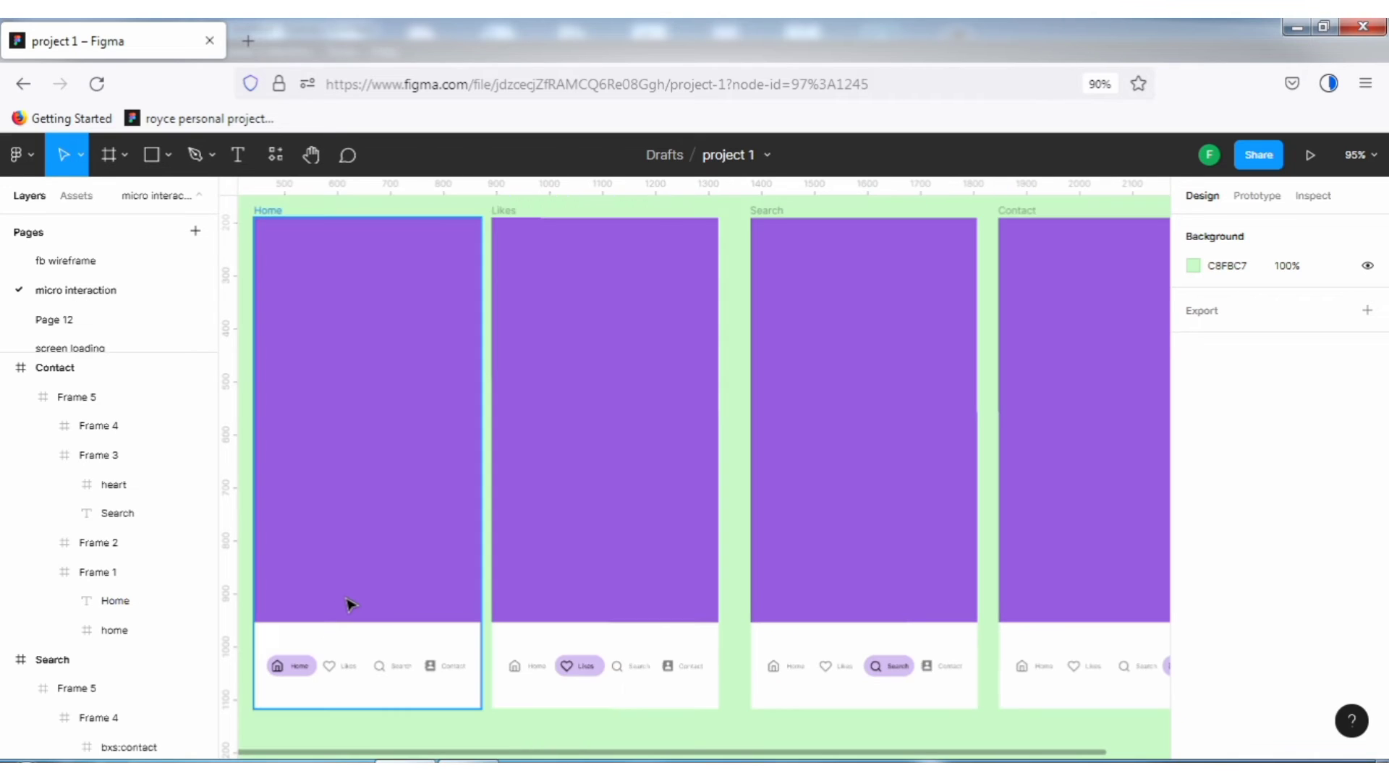
{"action": "scroll", "coordinate": [351, 604], "scroll_direction": "down", "scroll_amount": 1, "text": "ctrl"}
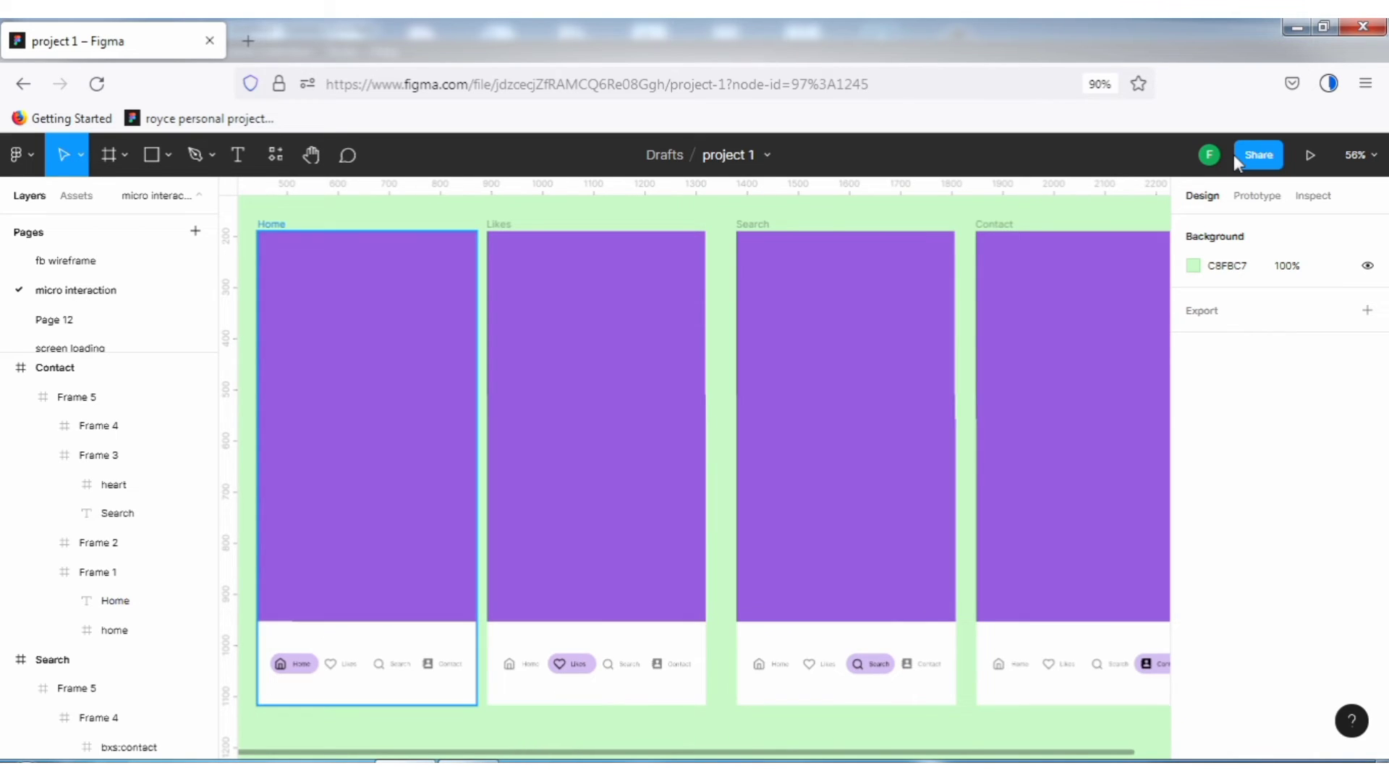
Display the prototype connections between the four screens and start presenting the prototype
{"action": "left_click", "coordinate": [1259, 197]}
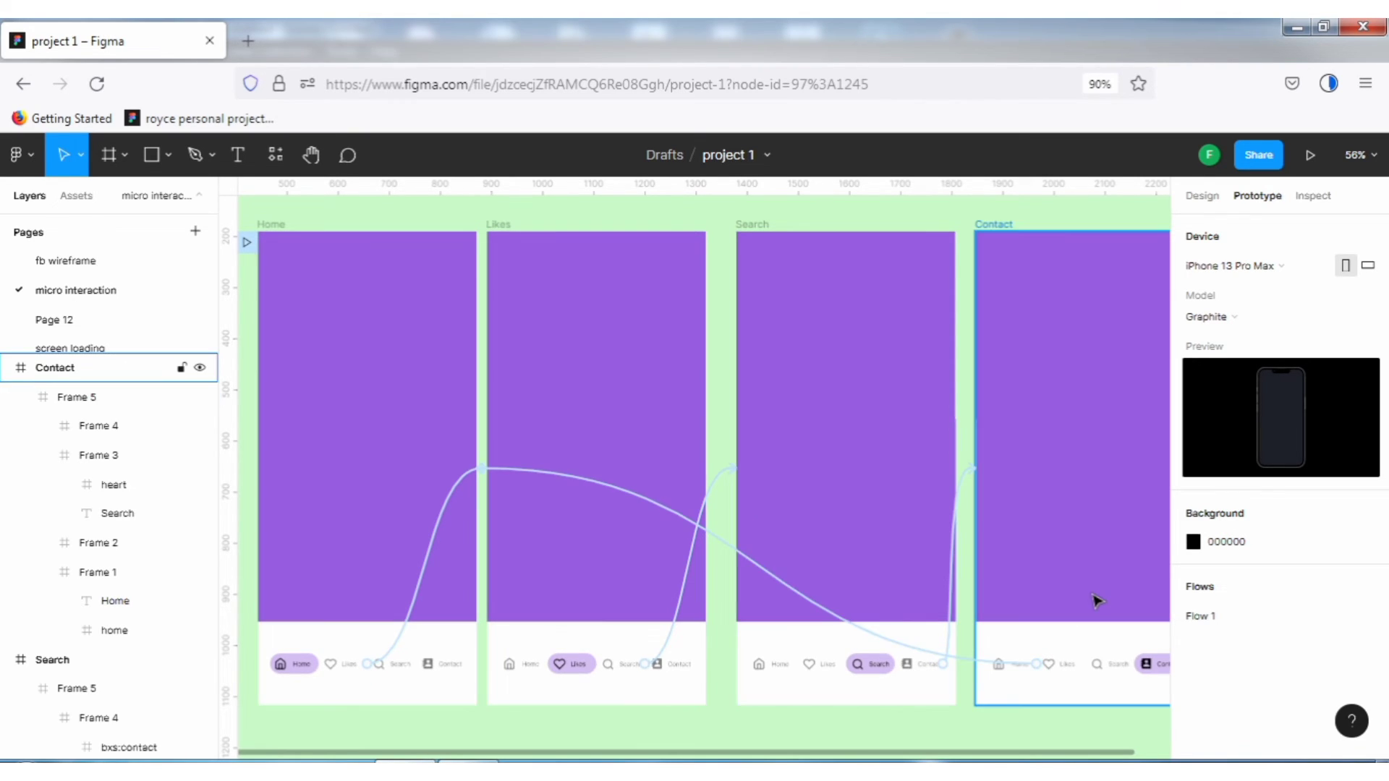
{"action": "scroll", "coordinate": [1096, 601], "scroll_direction": "down", "scroll_amount": 1}
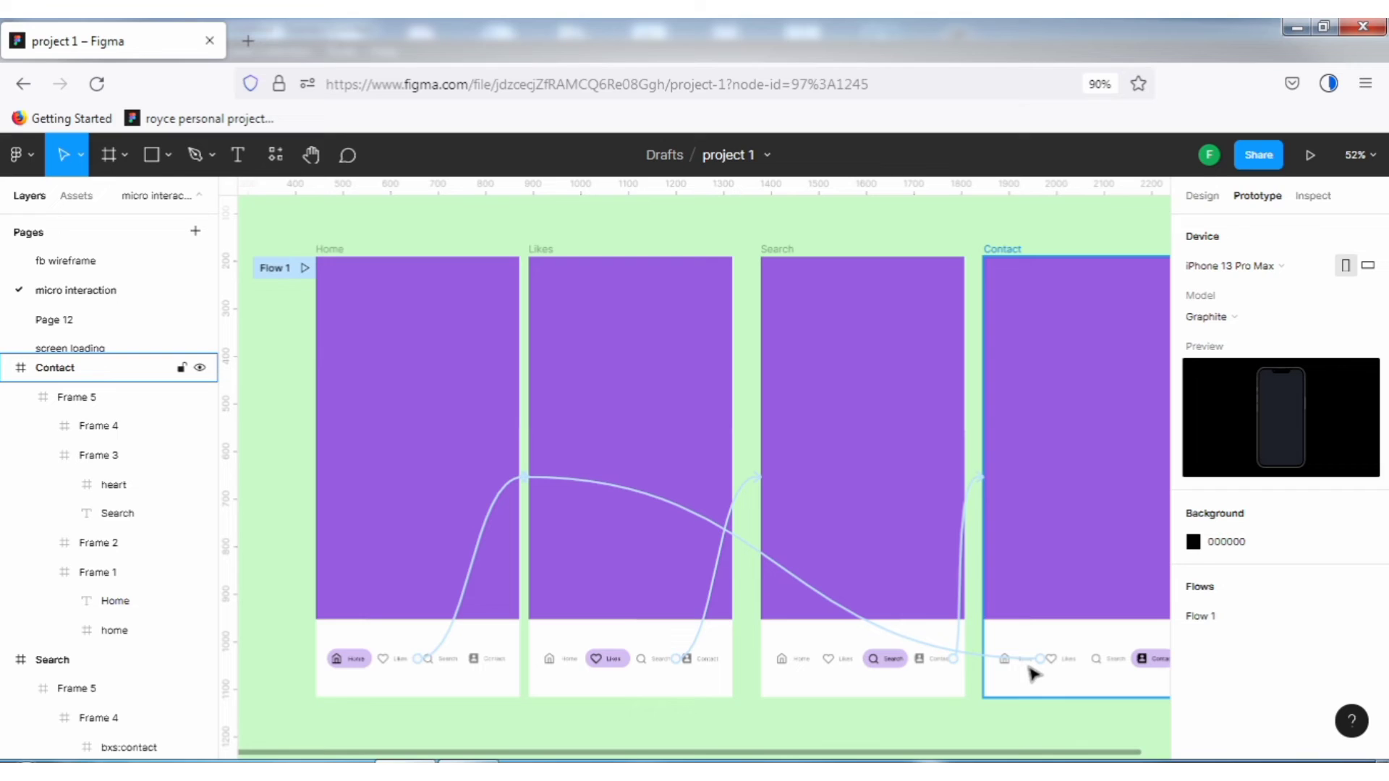
{"action": "left_click", "coordinate": [1319, 171]}
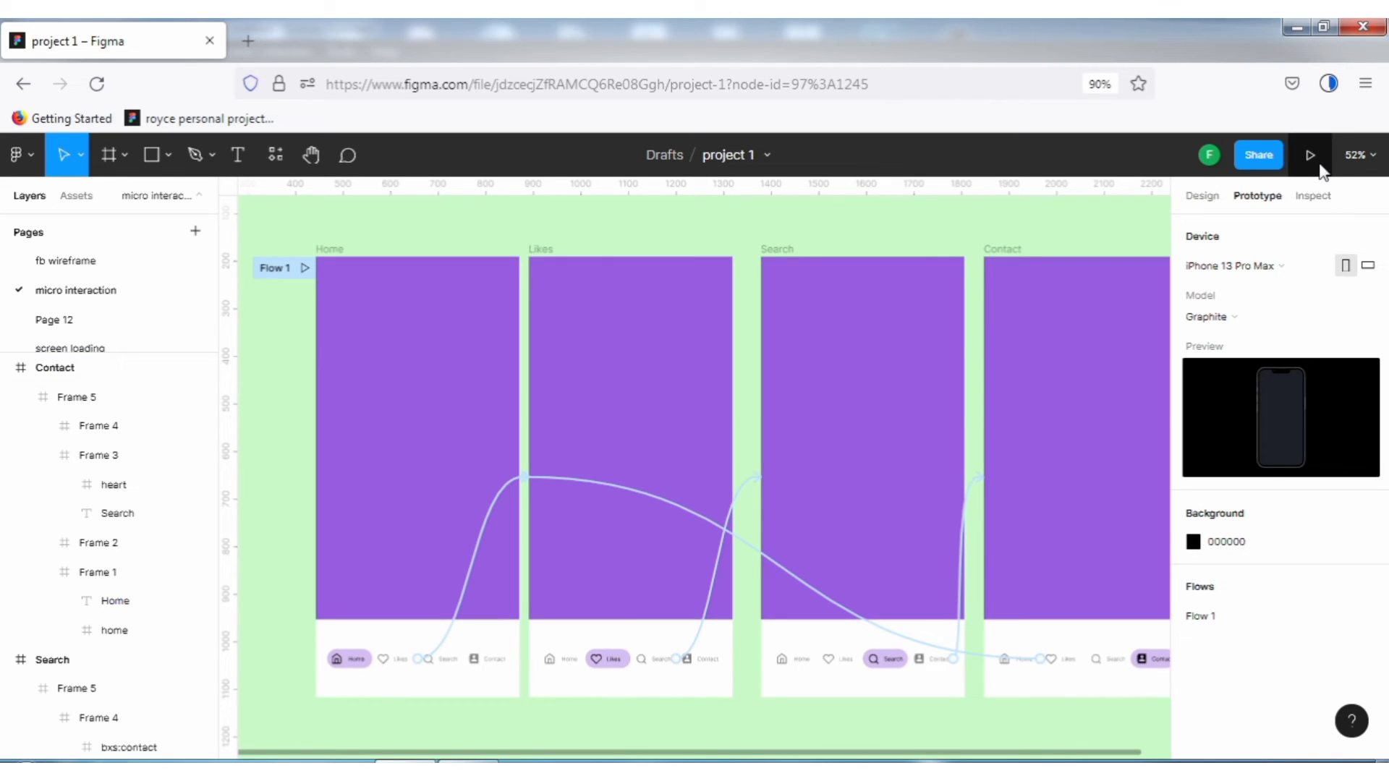